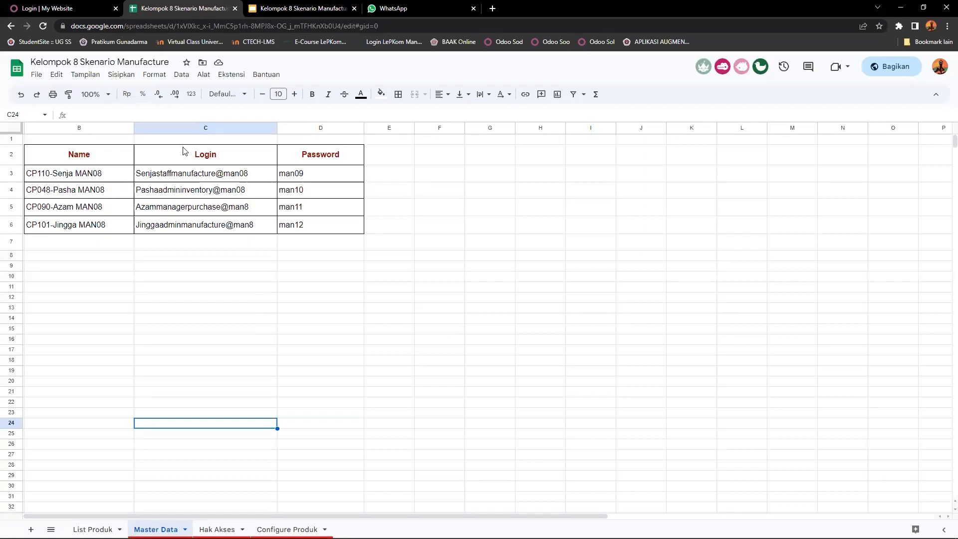
# Step: Review the login accounts and passwords listed for each user on the Master Data sheet
pyautogui.click(169, 197)
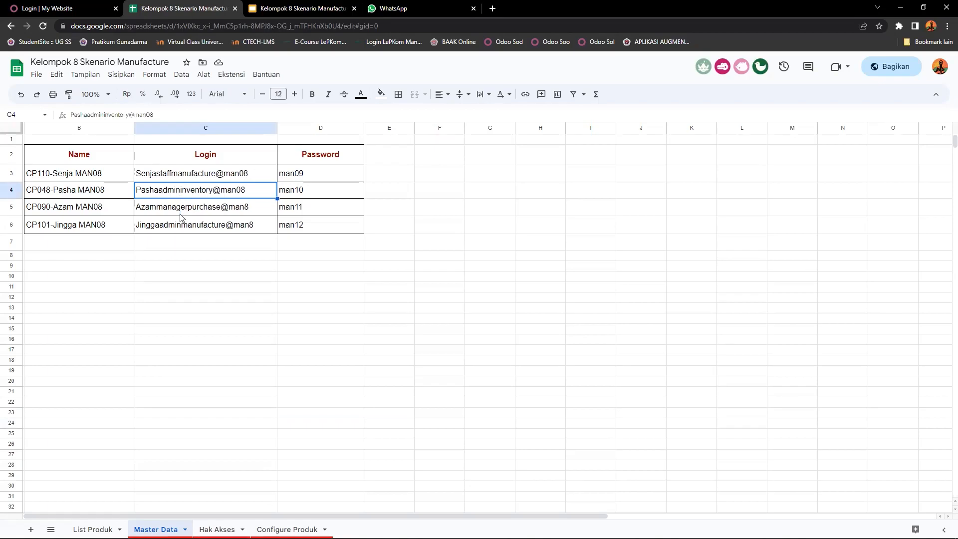
pyautogui.click(180, 215)
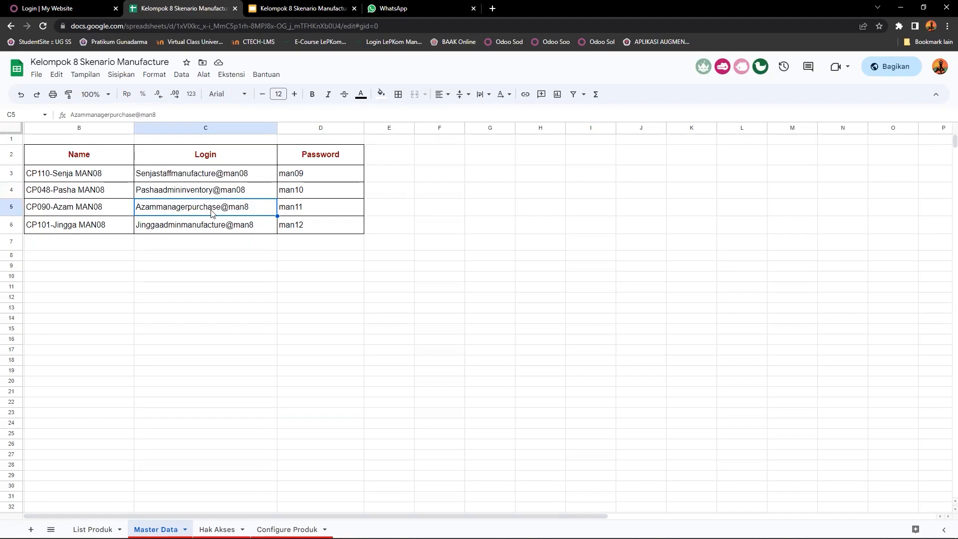
pyautogui.click(166, 228)
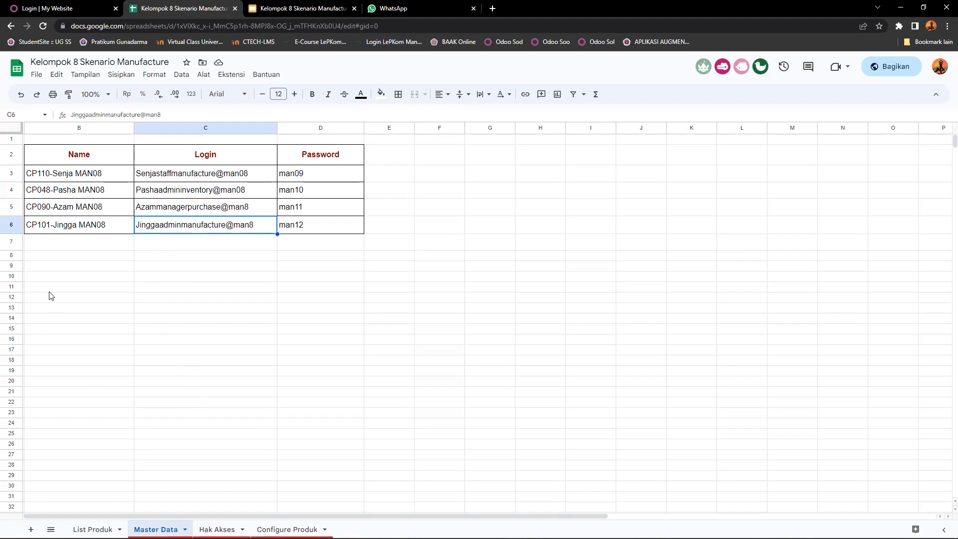
pyautogui.moveTo(50, 277); pyautogui.dragTo(336, 154)
# Step: Open the Hak Akses sheet and examine the module access rights of the first two users in the upper table
pyautogui.click(217, 529)
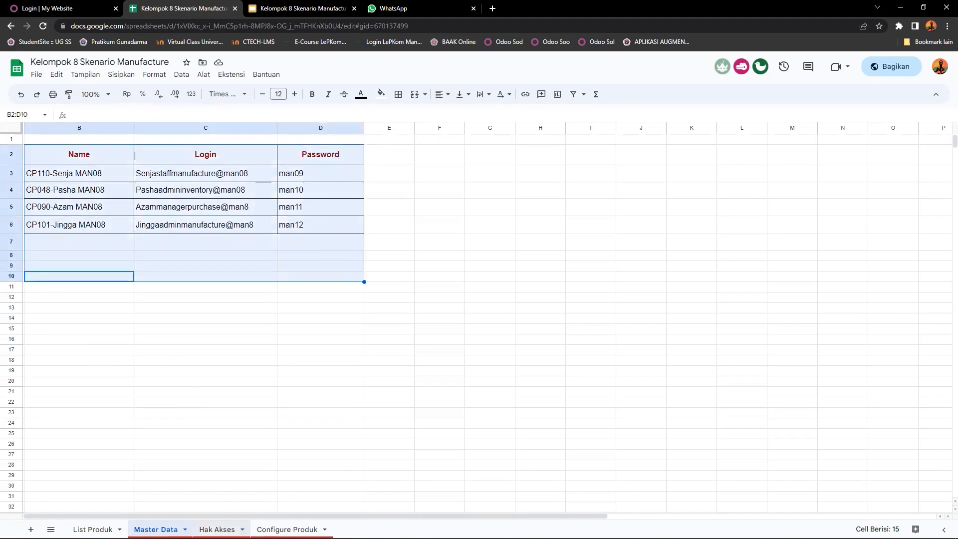
pyautogui.click(194, 406)
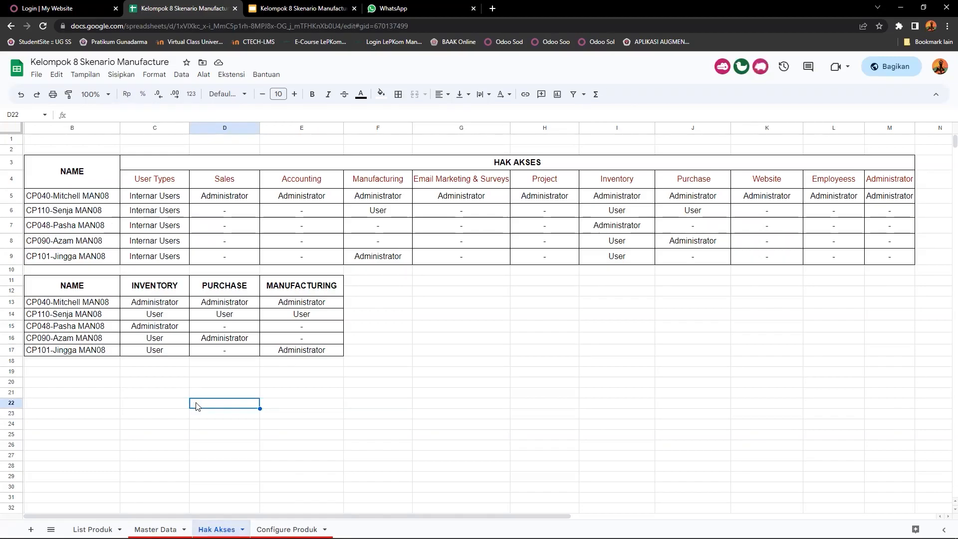
pyautogui.click(73, 200)
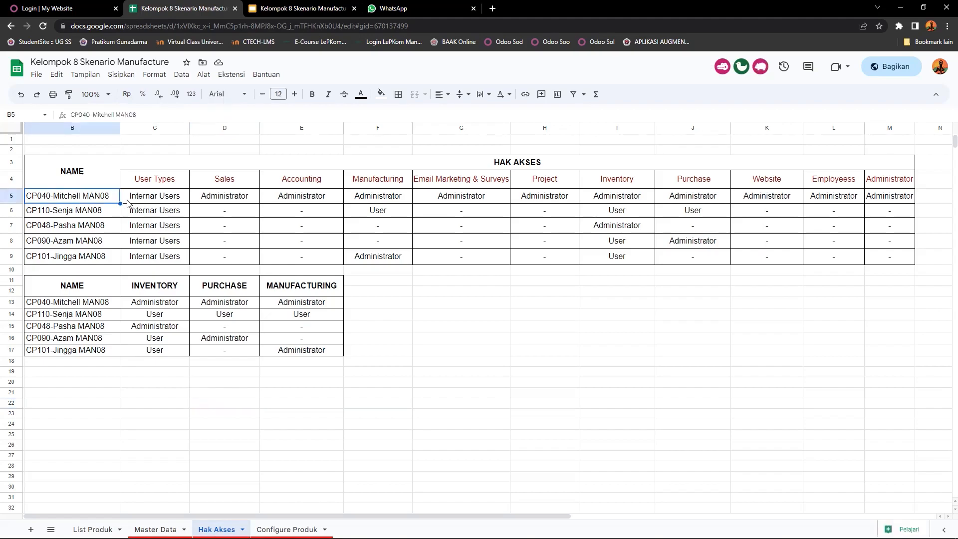
pyautogui.click(211, 203)
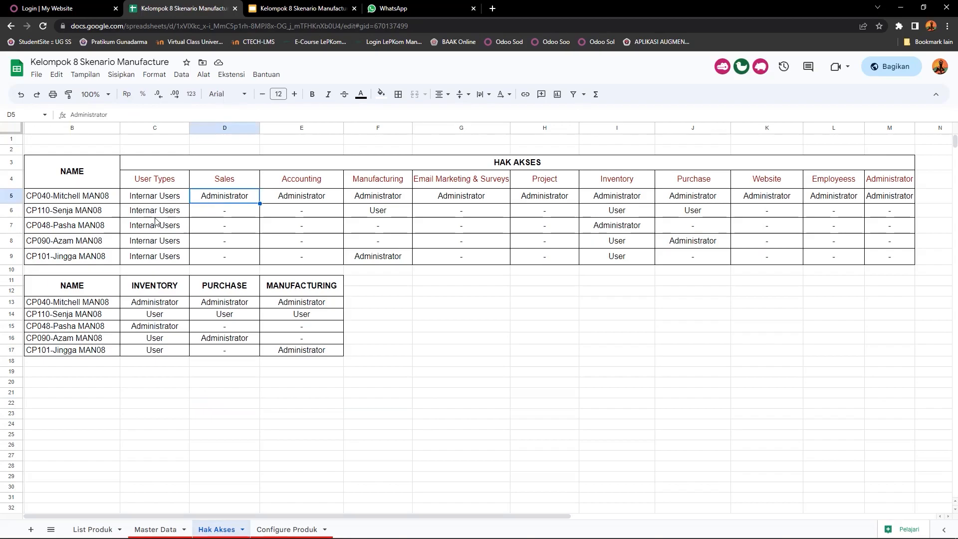
pyautogui.click(57, 216)
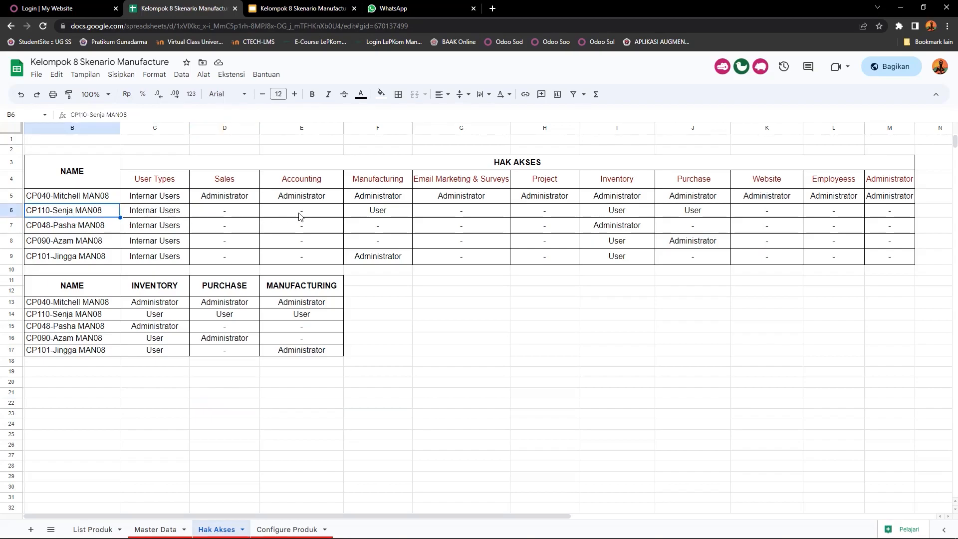
pyautogui.click(353, 216)
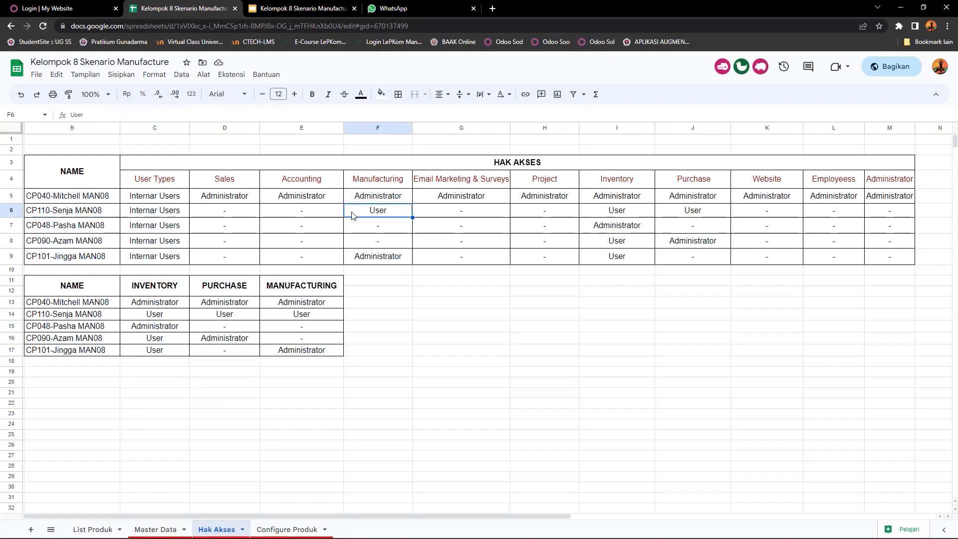
pyautogui.click(601, 216)
pyautogui.click(715, 218)
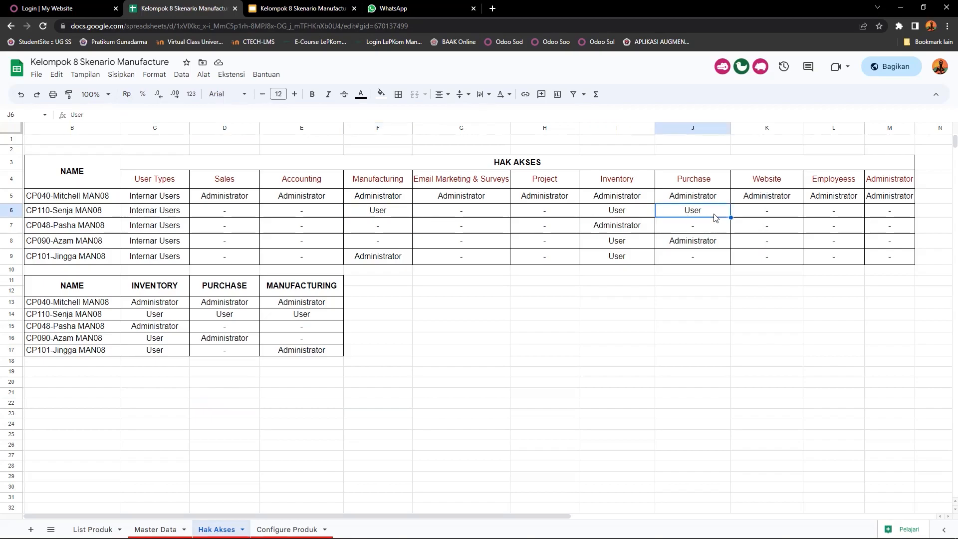
pyautogui.click(380, 218)
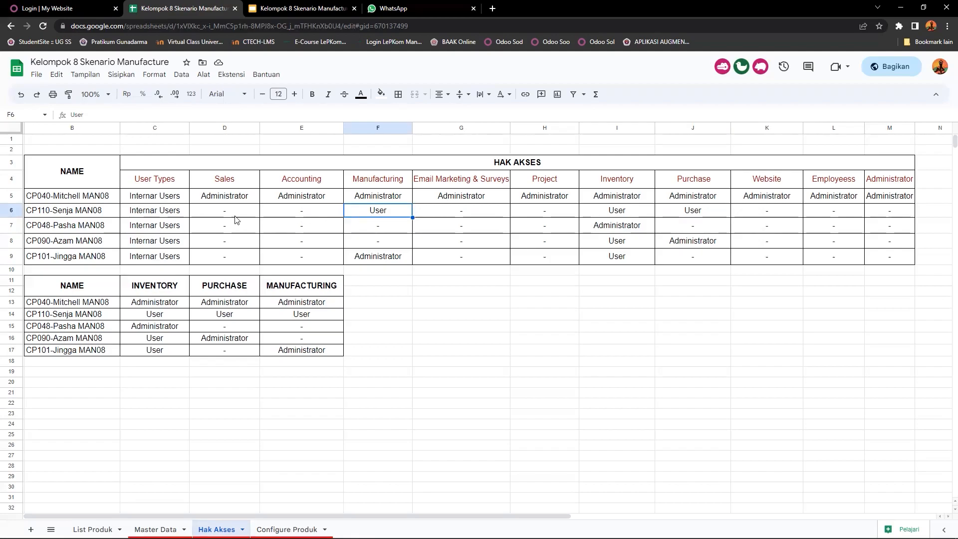
# Step: Examine the Manufacturing, Inventory and Purchase access rights of the remaining three users in the upper table
pyautogui.click(44, 228)
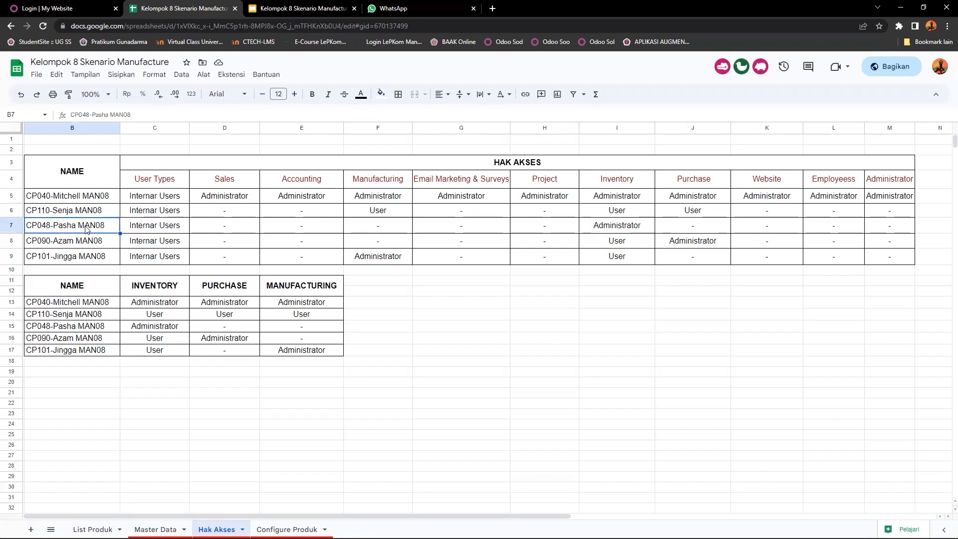
pyautogui.click(609, 229)
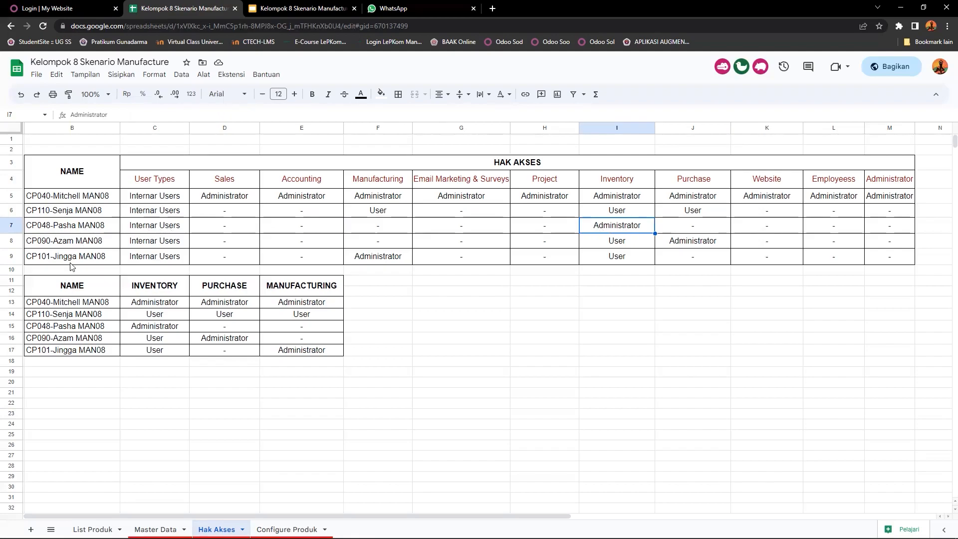
pyautogui.click(68, 243)
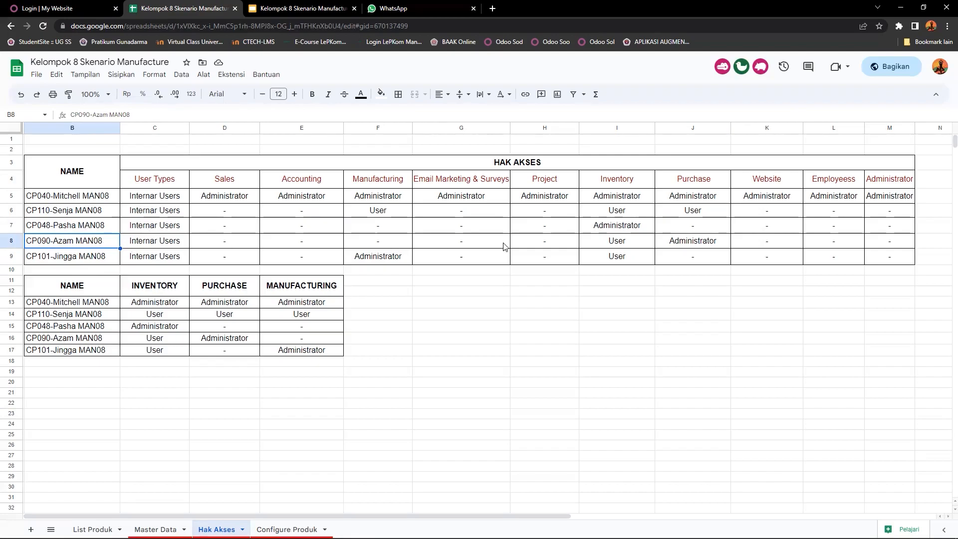
pyautogui.click(709, 246)
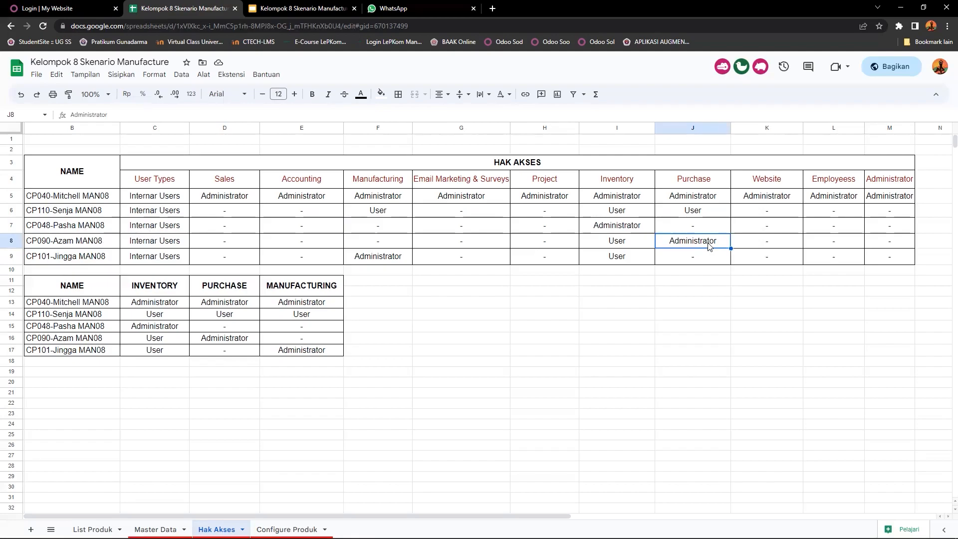
pyautogui.click(609, 246)
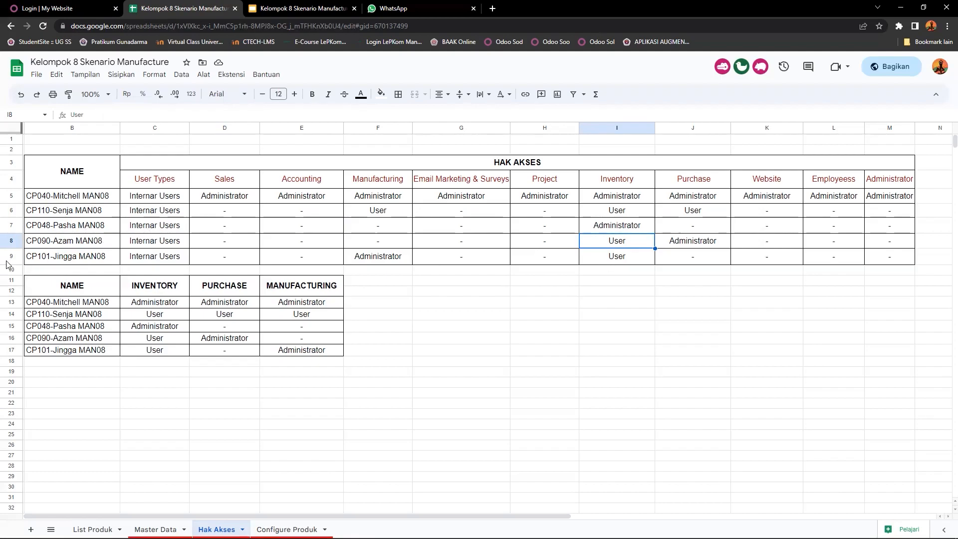
pyautogui.click(90, 262)
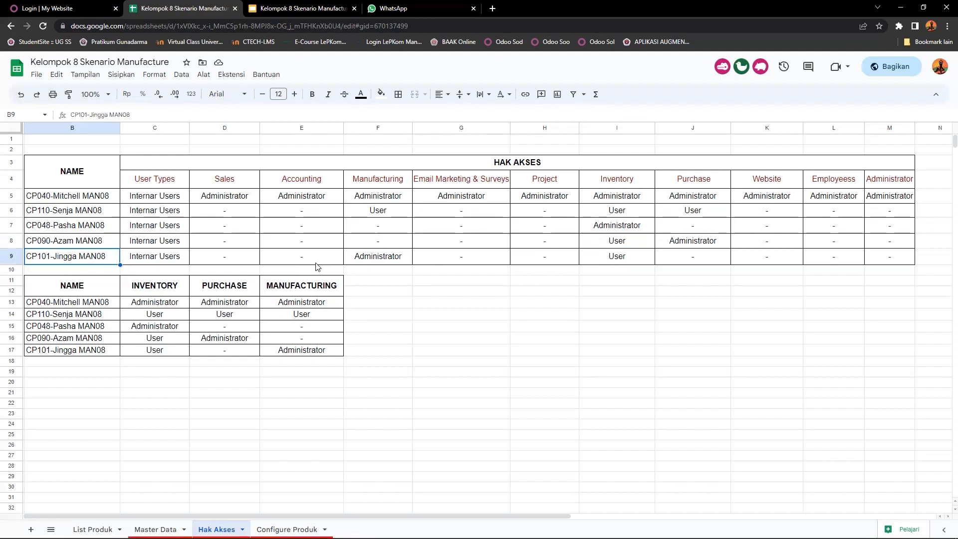
pyautogui.click(390, 265)
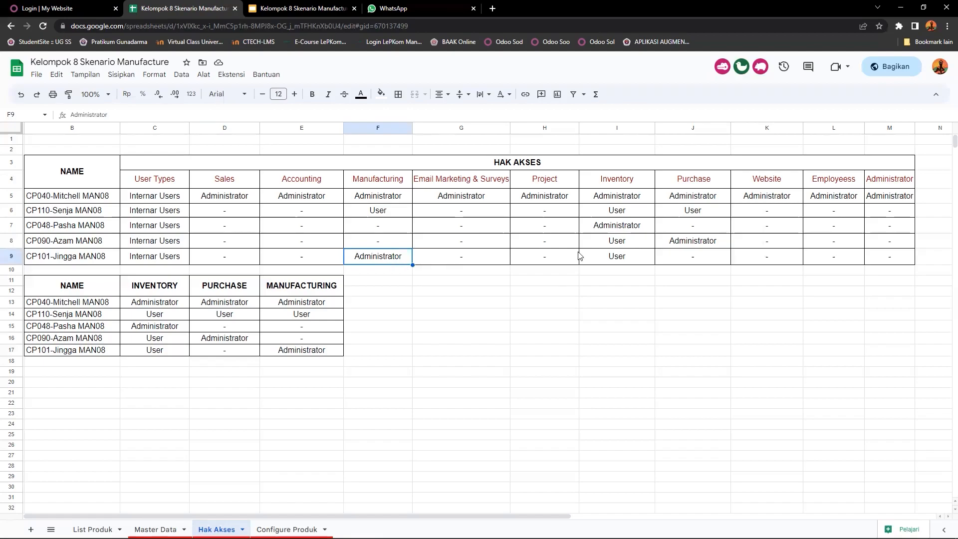
pyautogui.click(604, 259)
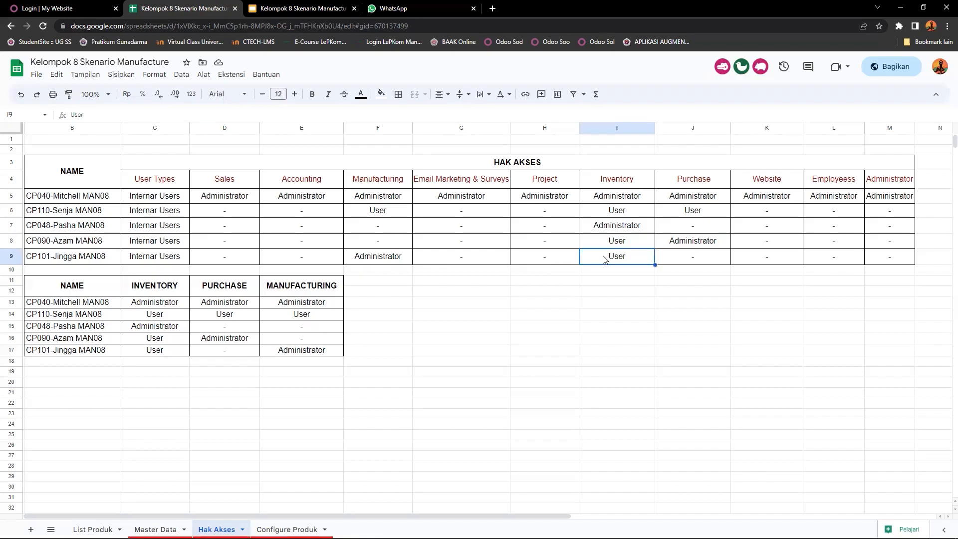
# Step: Review the Inventory, Purchase and Manufacturing roles of the first two users in the summary table
pyautogui.click(55, 306)
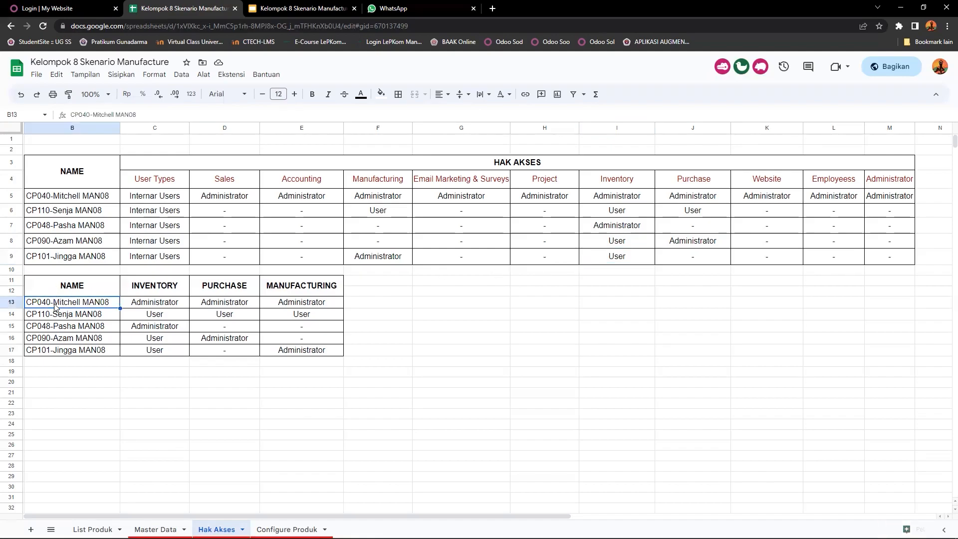
pyautogui.click(167, 308)
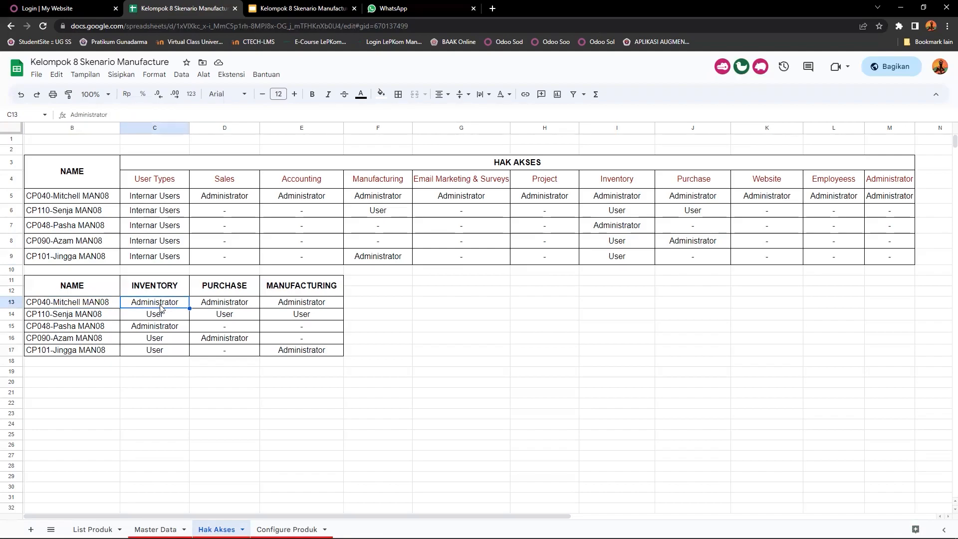
pyautogui.press('Left')
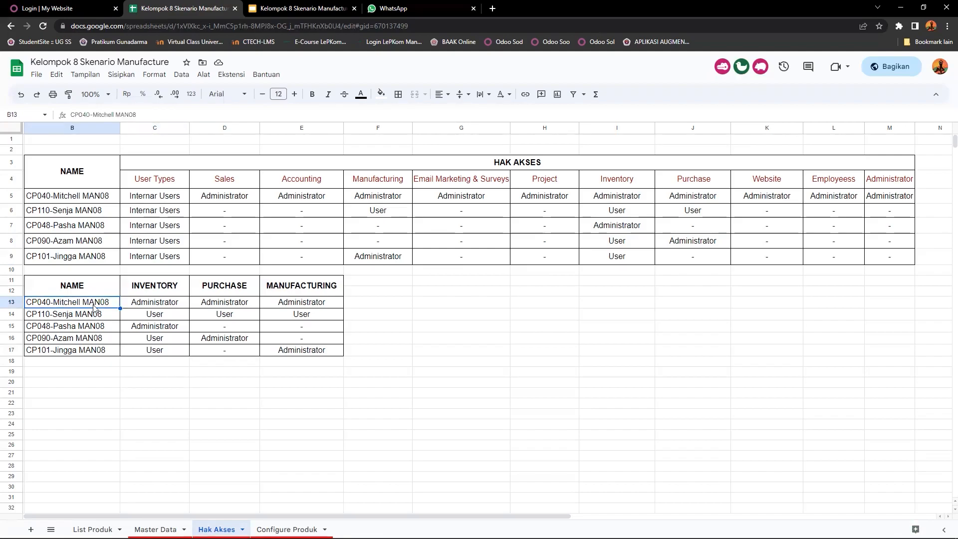
pyautogui.click(168, 308)
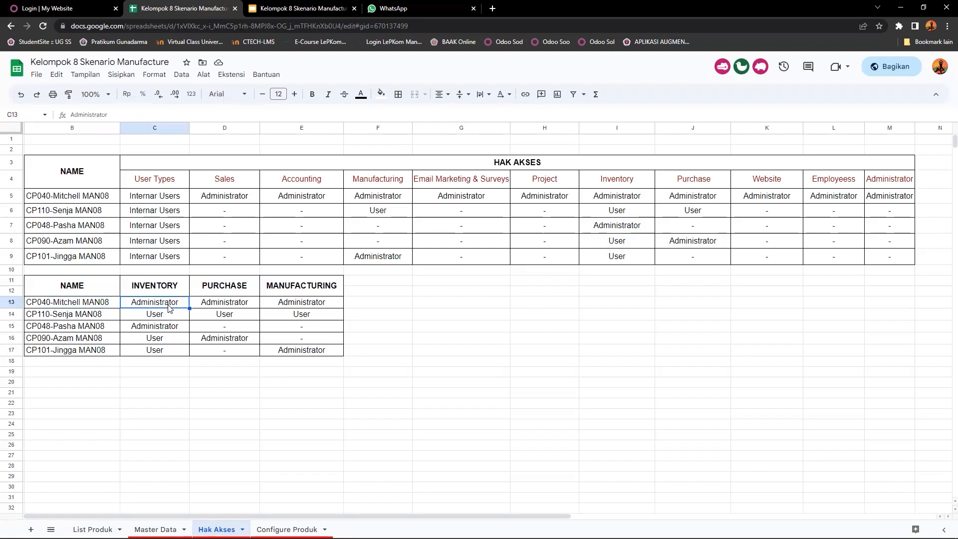
pyautogui.click(222, 308)
pyautogui.click(277, 308)
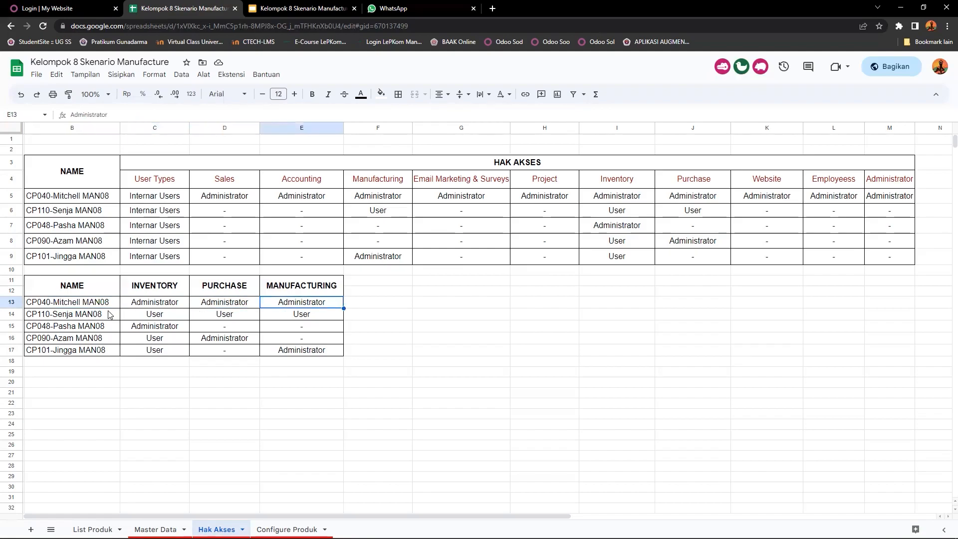
pyautogui.click(75, 316)
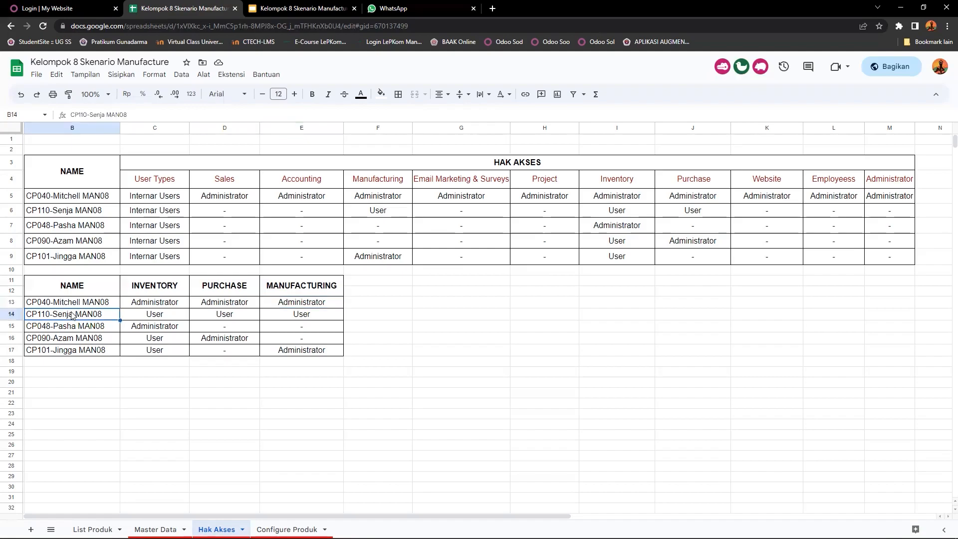
pyautogui.click(165, 315)
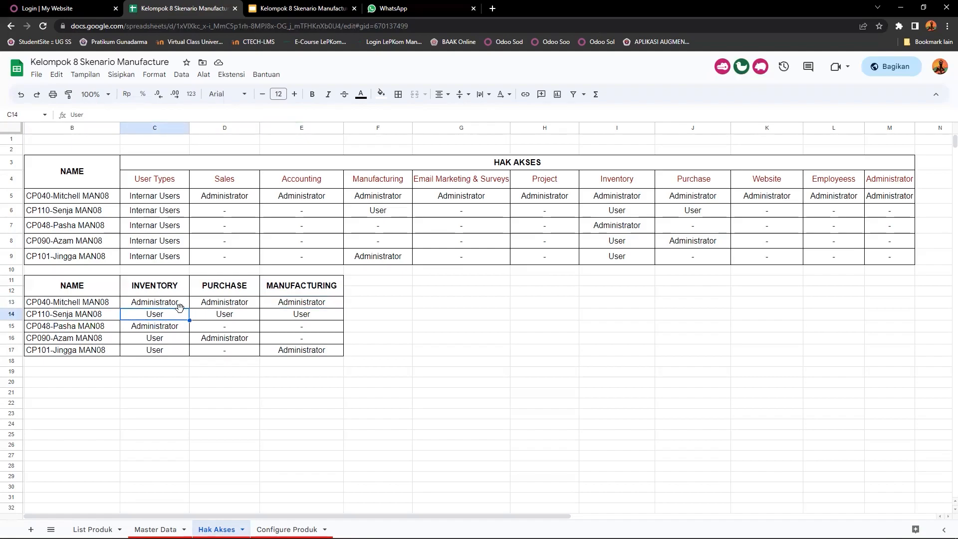
pyautogui.click(226, 316)
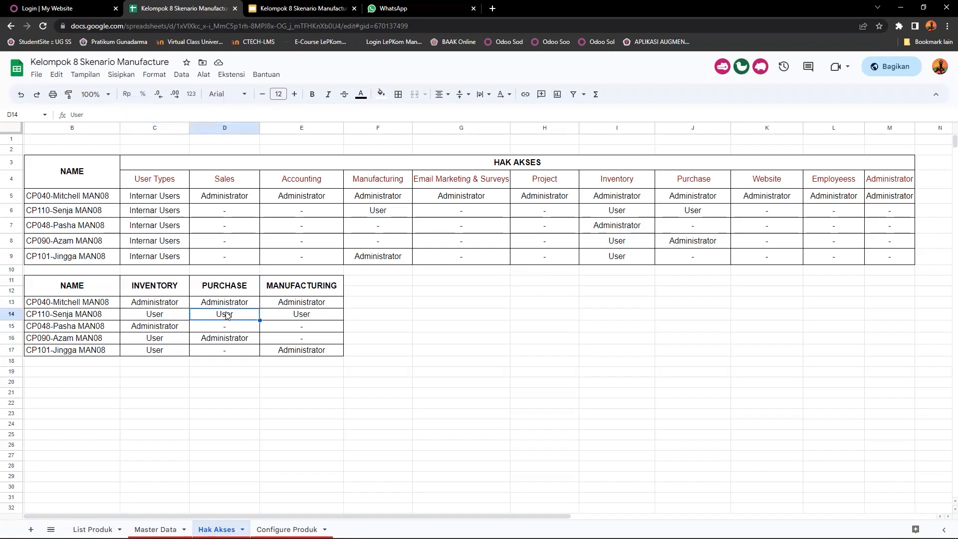
pyautogui.click(310, 315)
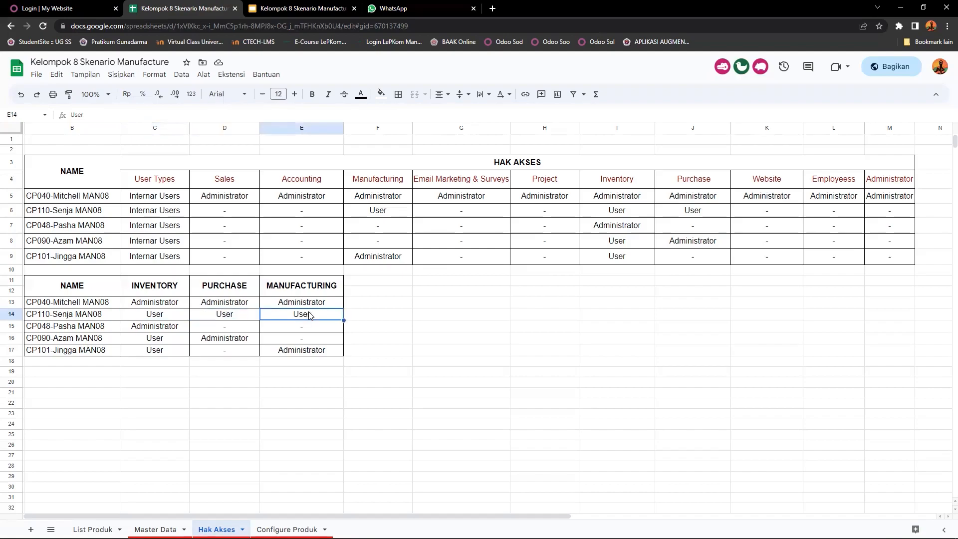
# Step: Review the Inventory, Purchase and Manufacturing roles of the last three users in the summary table
pyautogui.click(76, 332)
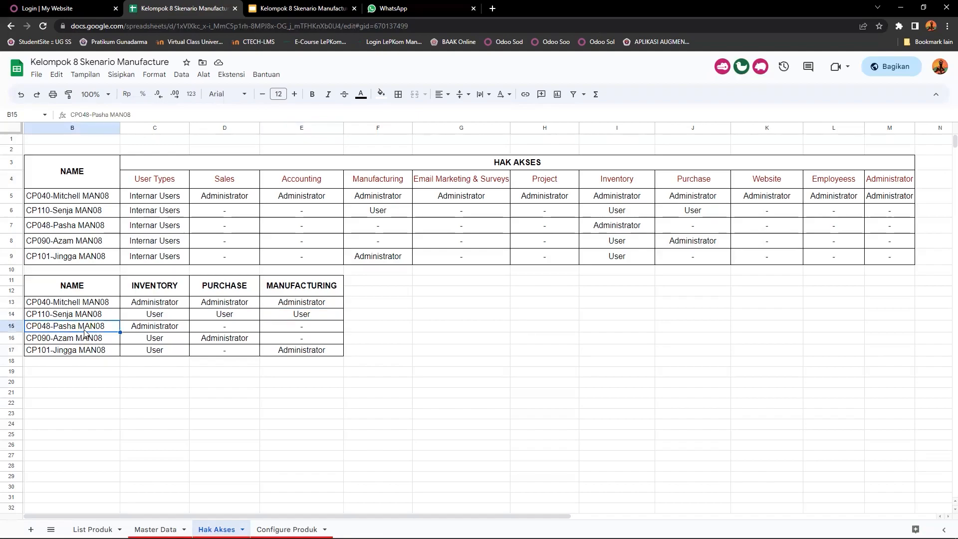
pyautogui.click(153, 330)
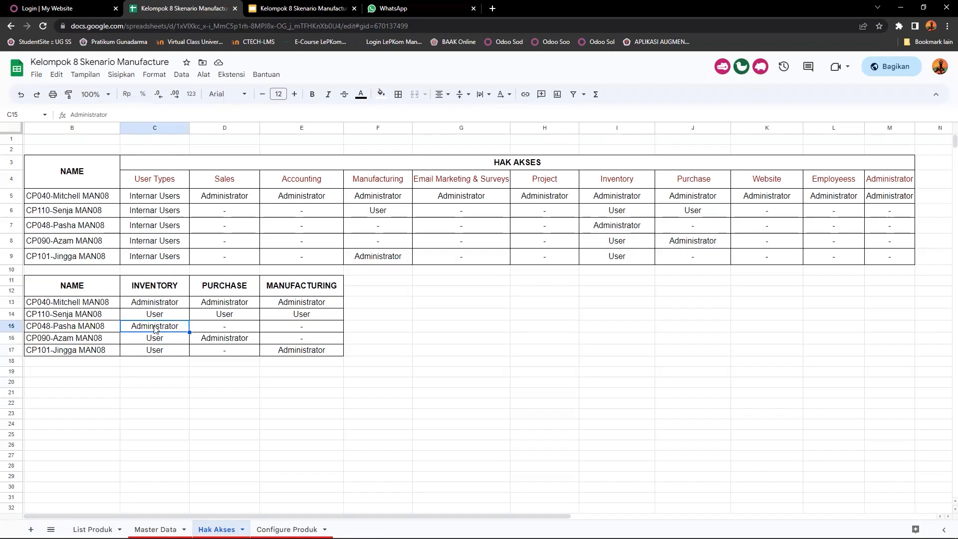
pyautogui.click(76, 339)
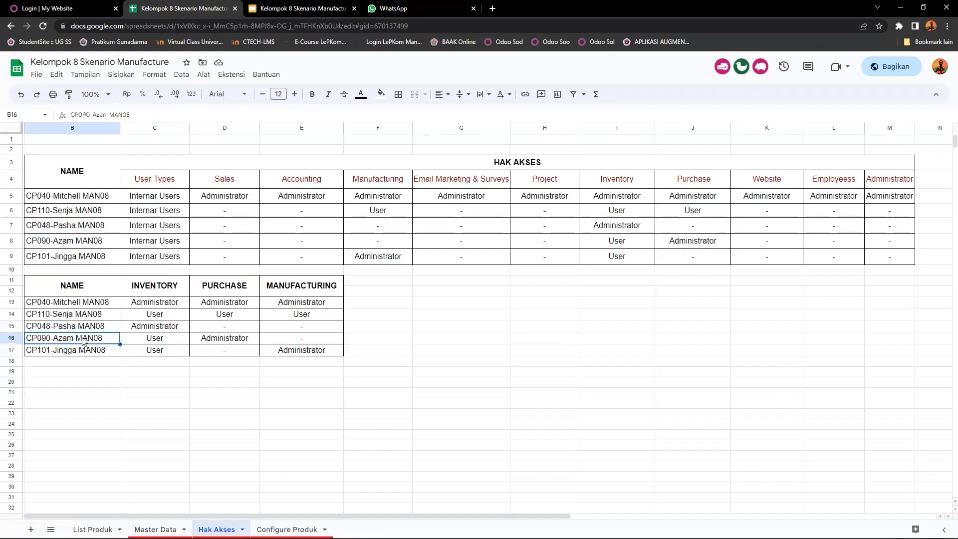
pyautogui.click(220, 342)
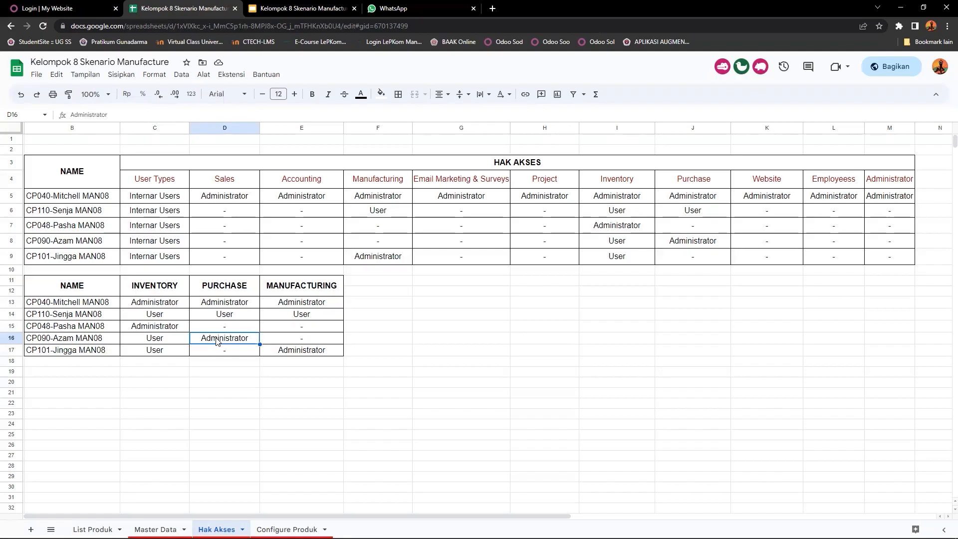
pyautogui.click(152, 342)
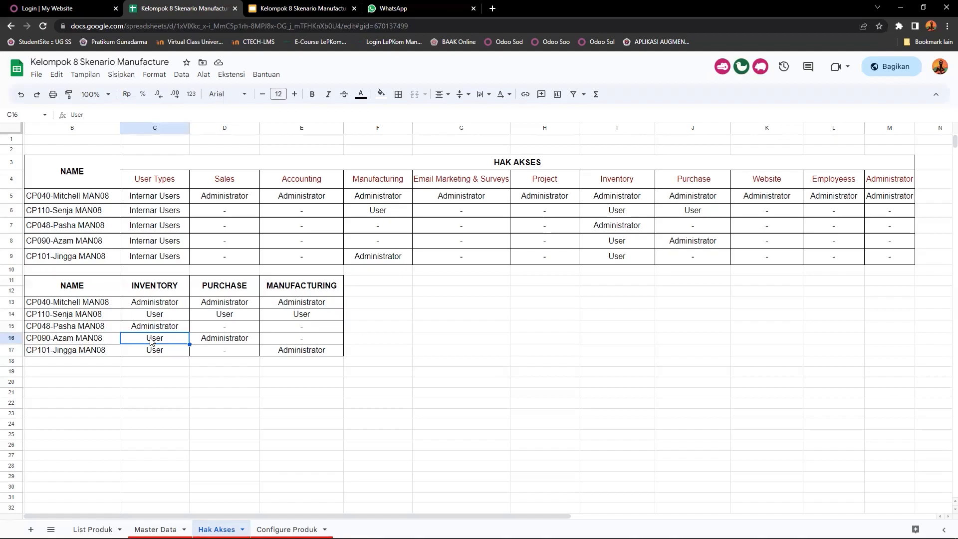
pyautogui.click(76, 352)
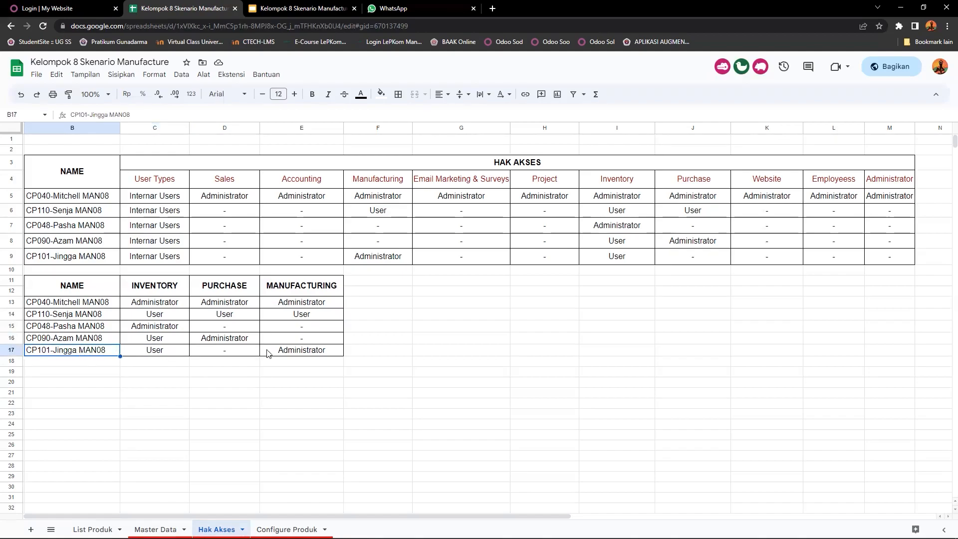
pyautogui.click(305, 352)
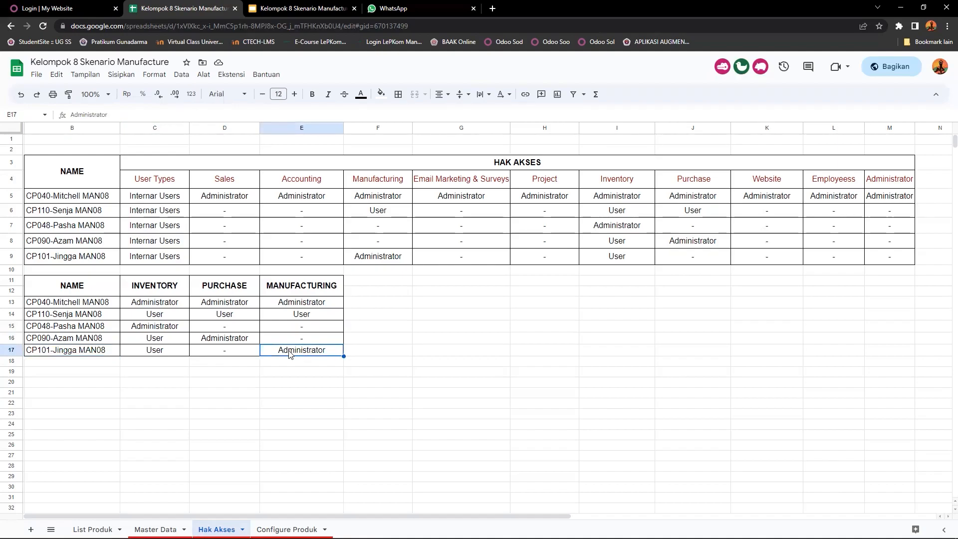
# Step: Recheck the Inventory and Manufacturing roles of the last user in the summary table
pyautogui.click(161, 353)
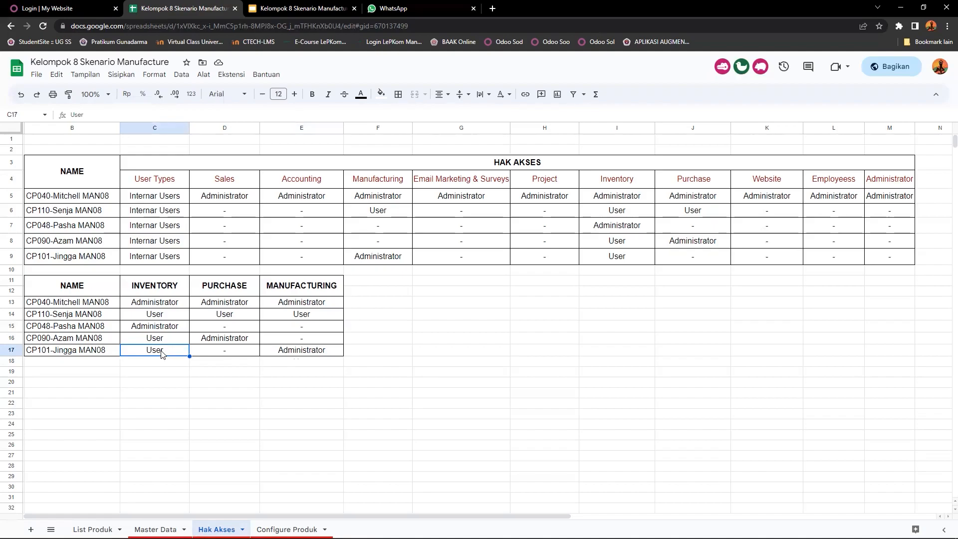
pyautogui.click(314, 353)
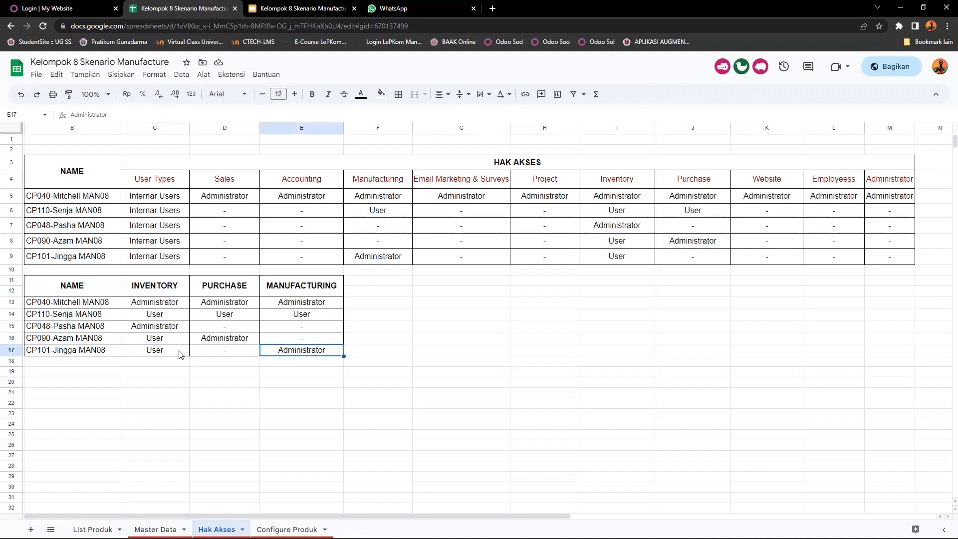
pyautogui.click(156, 353)
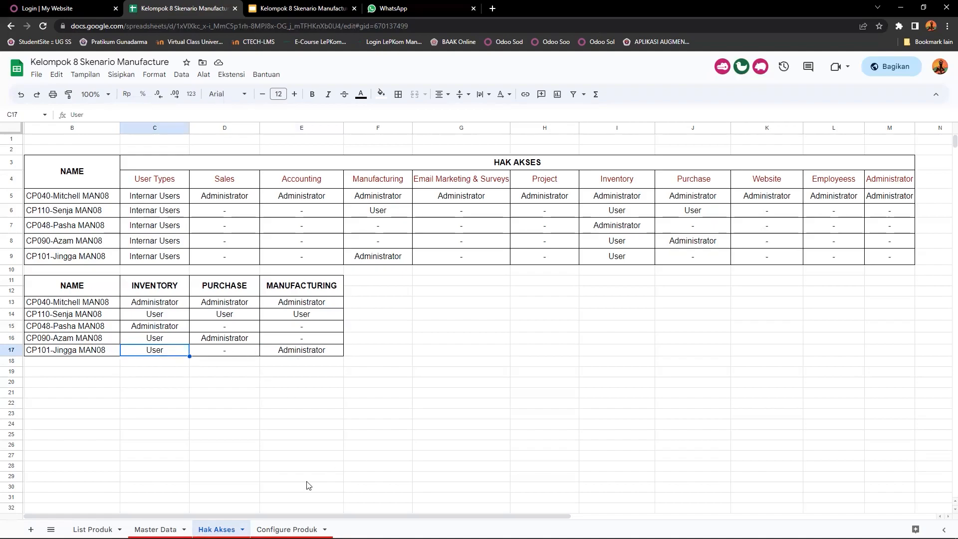
# Step: Open the Configure Produk sheet and examine the product names in the first product table
pyautogui.click(282, 527)
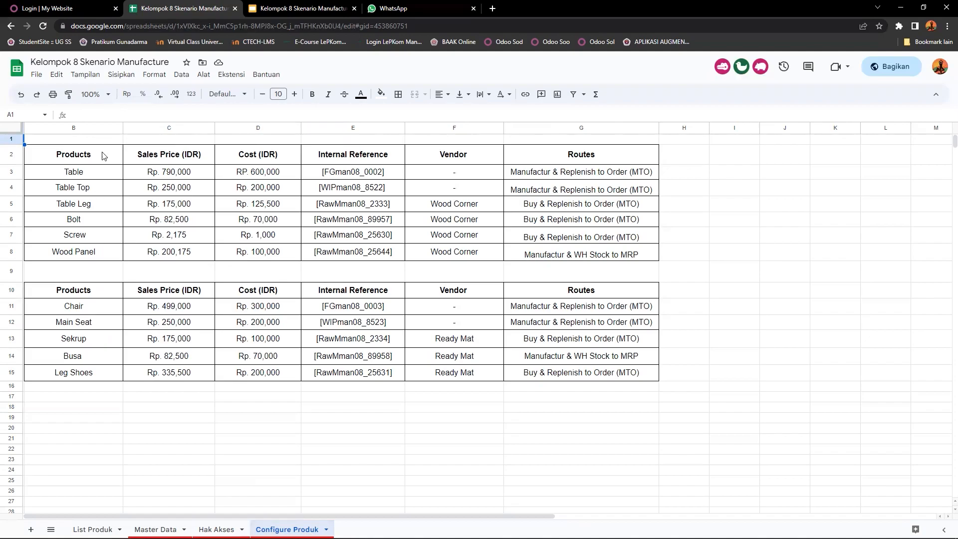
pyautogui.click(83, 176)
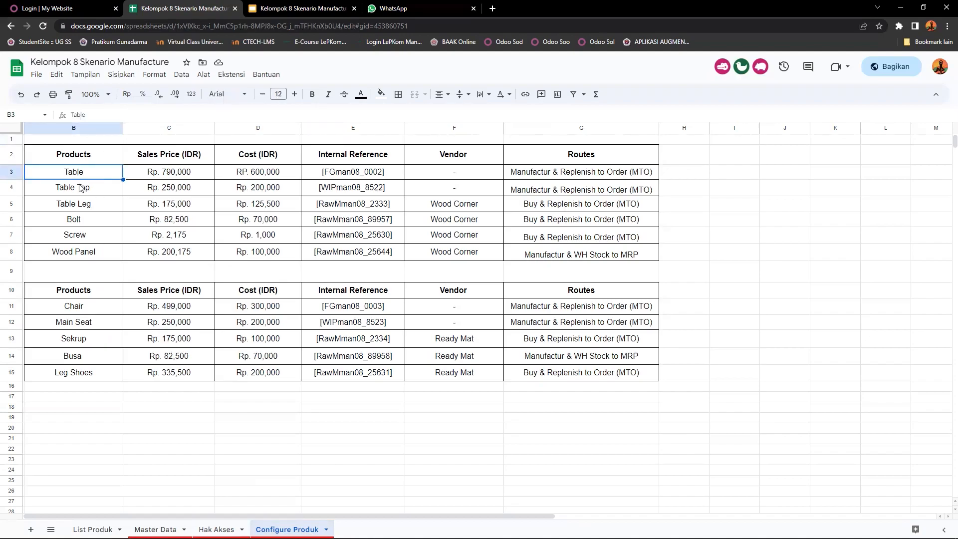
pyautogui.click(76, 191)
pyautogui.click(78, 209)
pyautogui.click(75, 224)
pyautogui.click(73, 238)
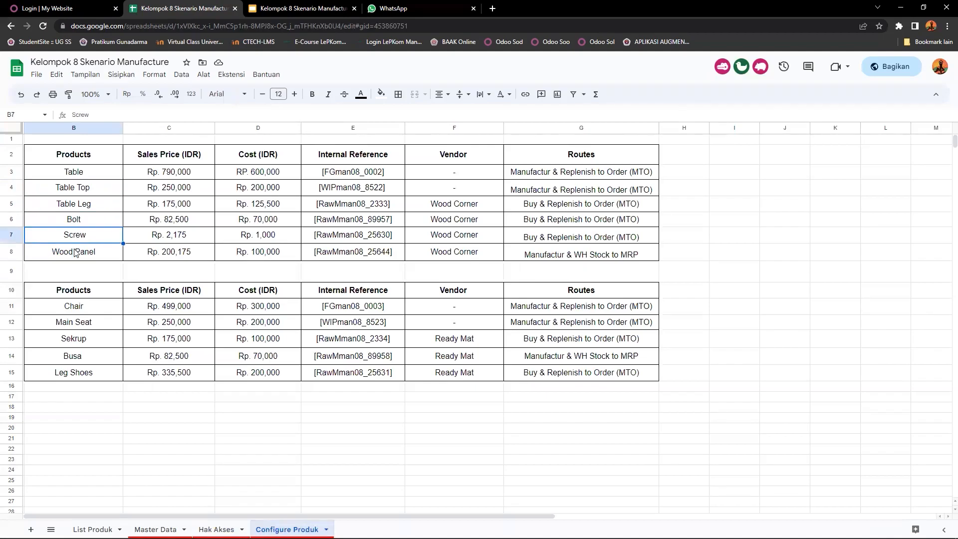
pyautogui.click(75, 251)
pyautogui.click(76, 179)
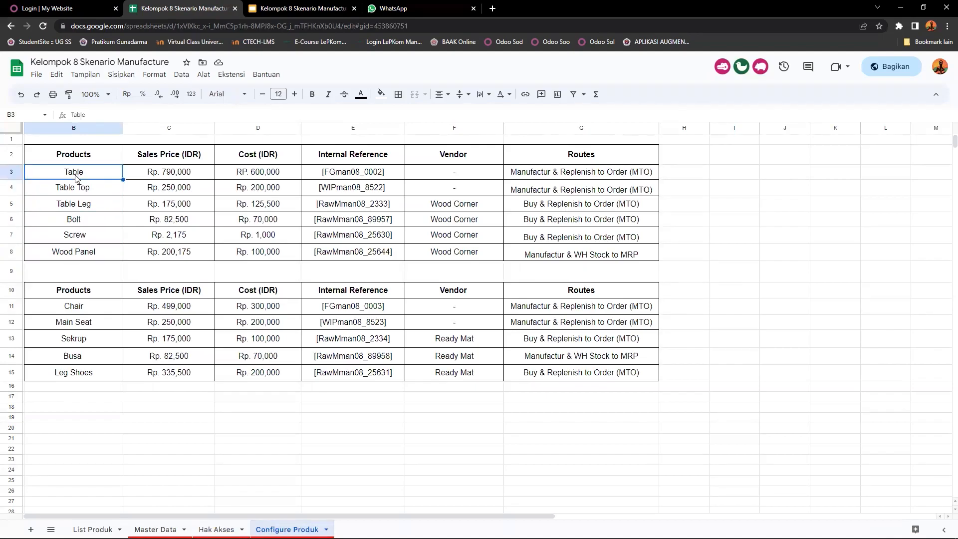
pyautogui.click(72, 192)
pyautogui.moveTo(73, 193); pyautogui.dragTo(77, 260)
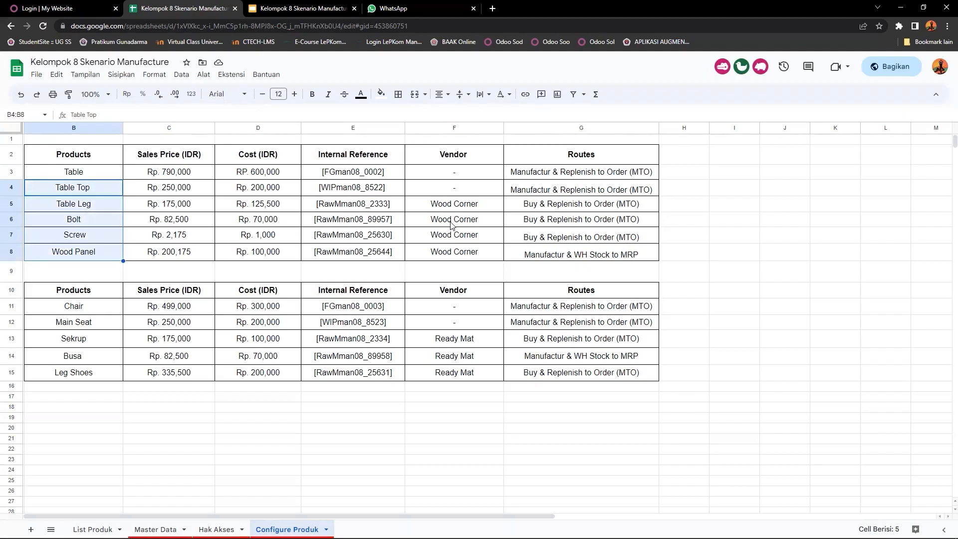
# Step: Examine the routes assigned to the products in the first product table
pyautogui.click(572, 178)
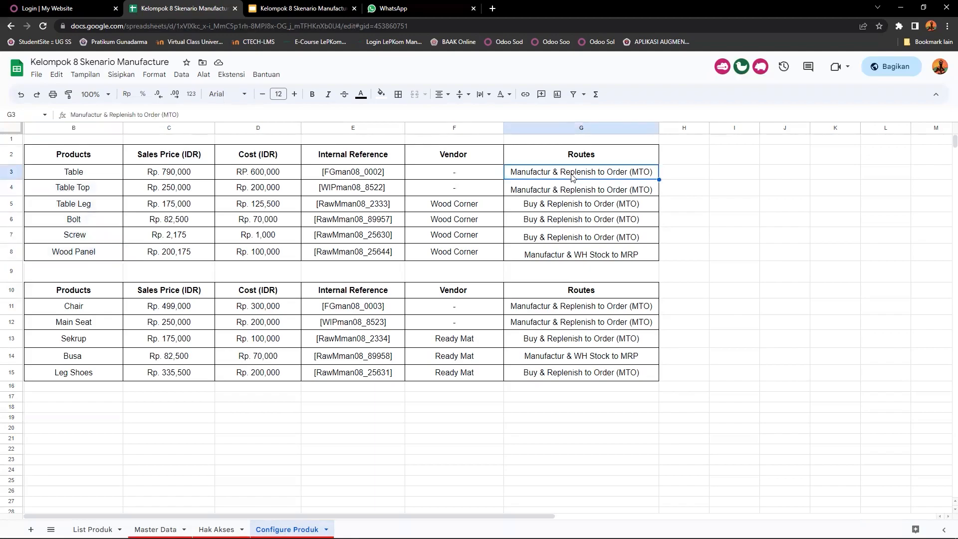
pyautogui.click(560, 188)
pyautogui.click(558, 174)
pyautogui.click(545, 268)
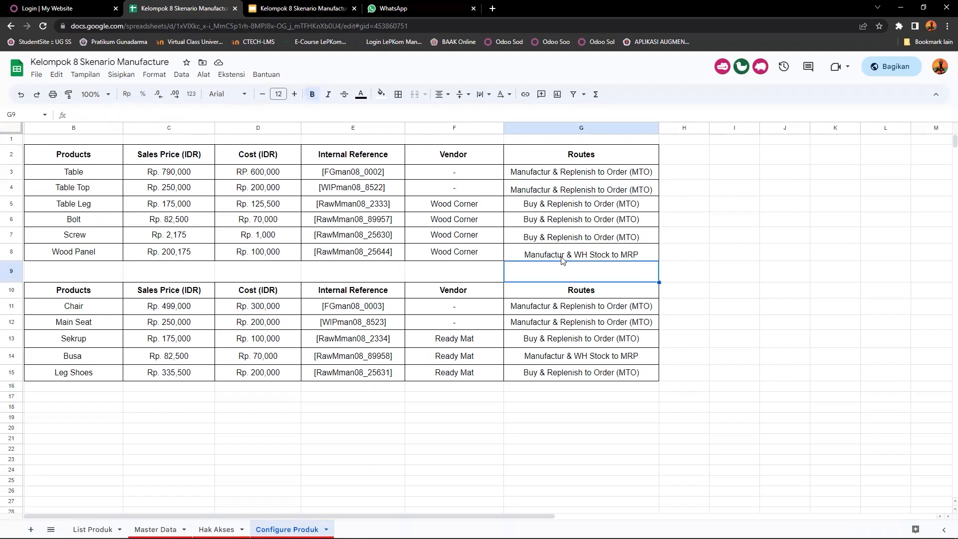
pyautogui.click(563, 260)
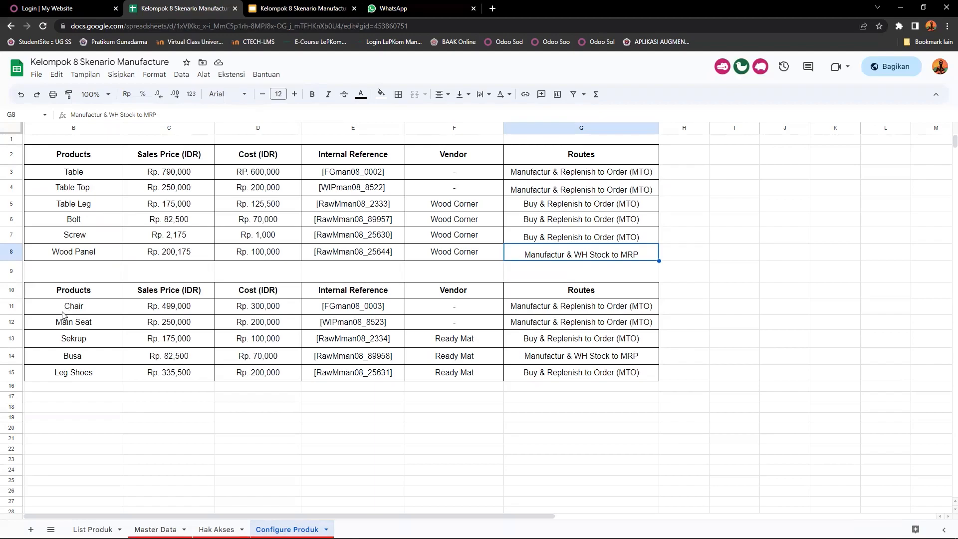
# Step: Examine the product names in the second product table
pyautogui.click(79, 310)
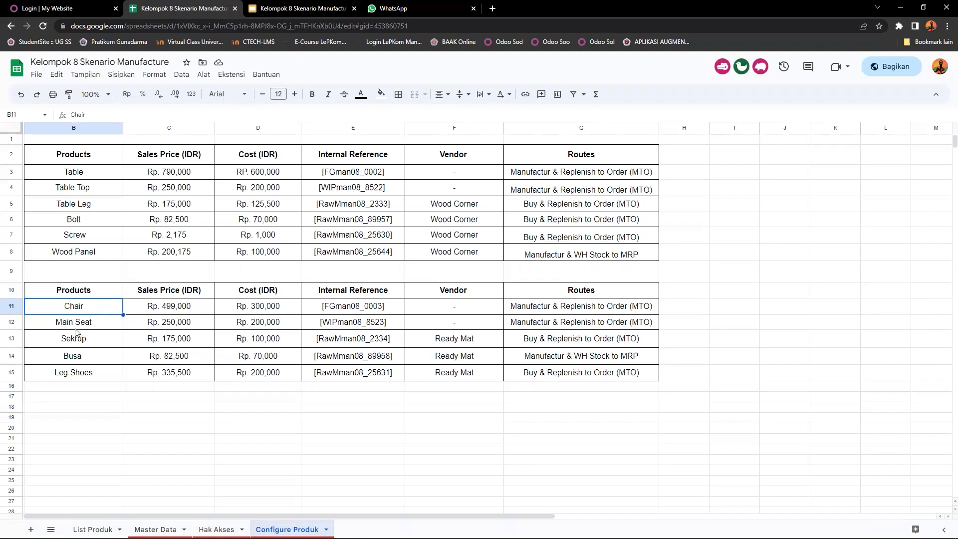
pyautogui.click(80, 327)
pyautogui.click(74, 343)
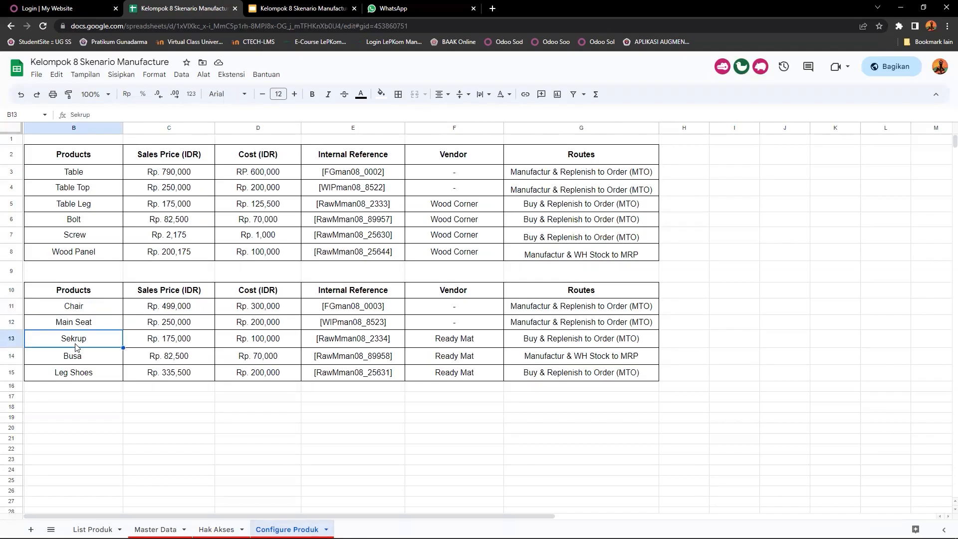
pyautogui.click(81, 326)
pyautogui.moveTo(87, 328); pyautogui.dragTo(88, 382)
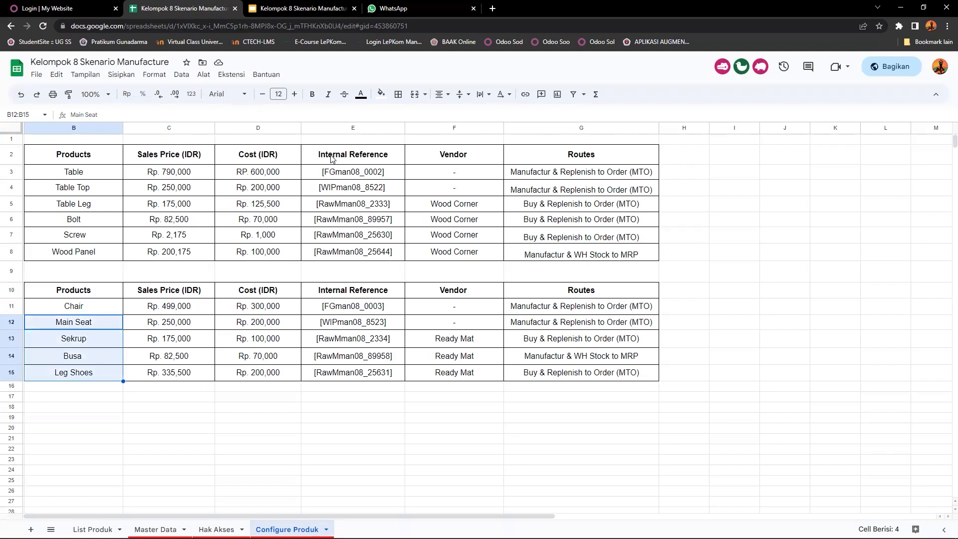
# Step: Examine the internal references of the products in the first product table
pyautogui.click(332, 178)
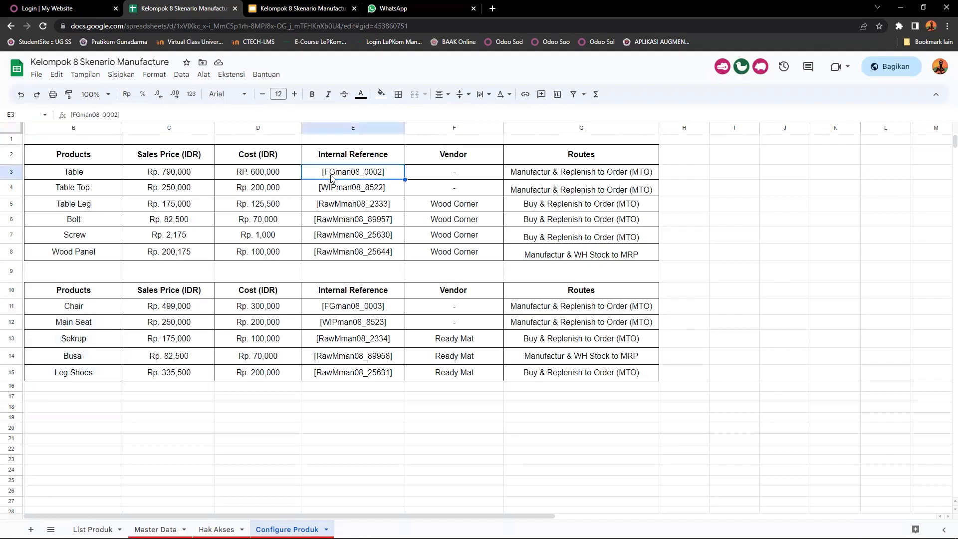
pyautogui.click(353, 195)
pyautogui.click(334, 209)
pyautogui.click(337, 222)
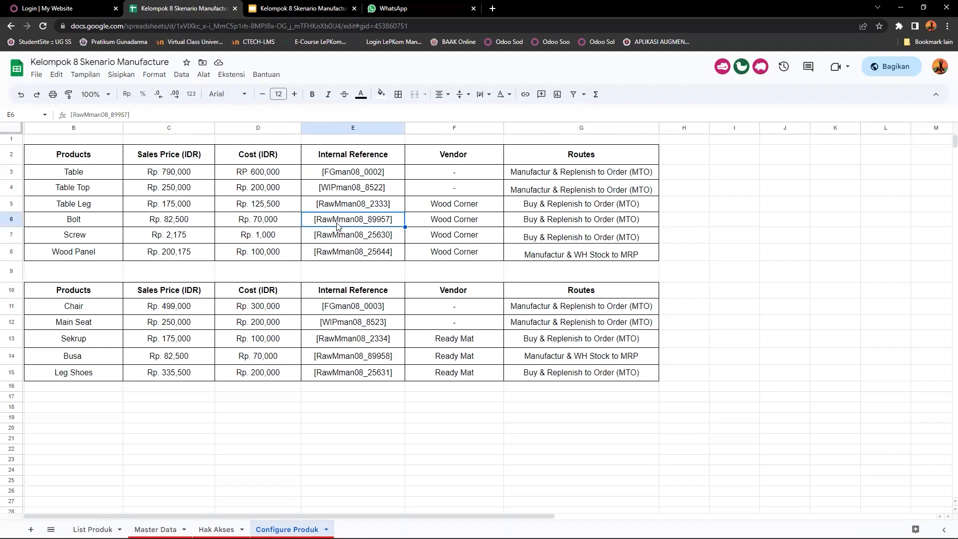
pyautogui.click(333, 238)
pyautogui.click(332, 253)
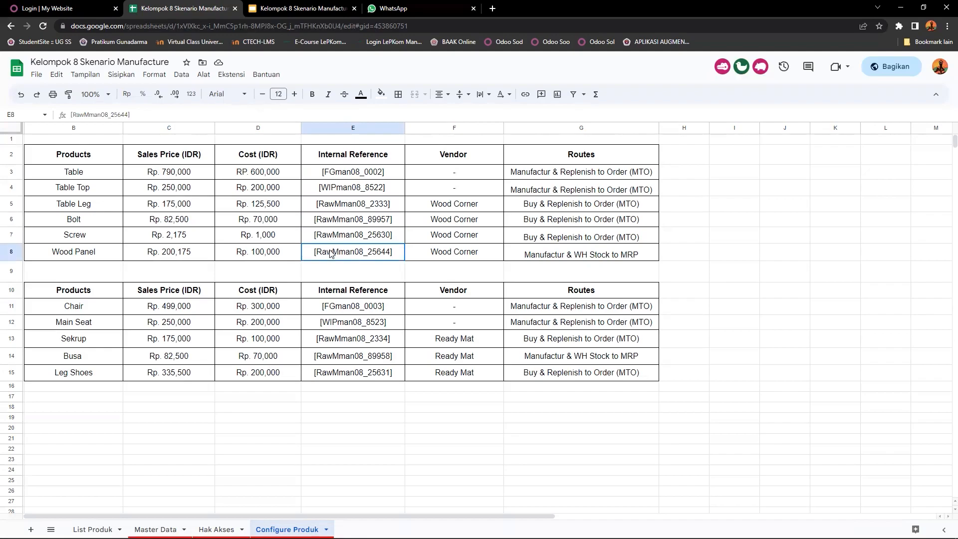
pyautogui.click(334, 209)
pyautogui.click(328, 222)
pyautogui.click(324, 238)
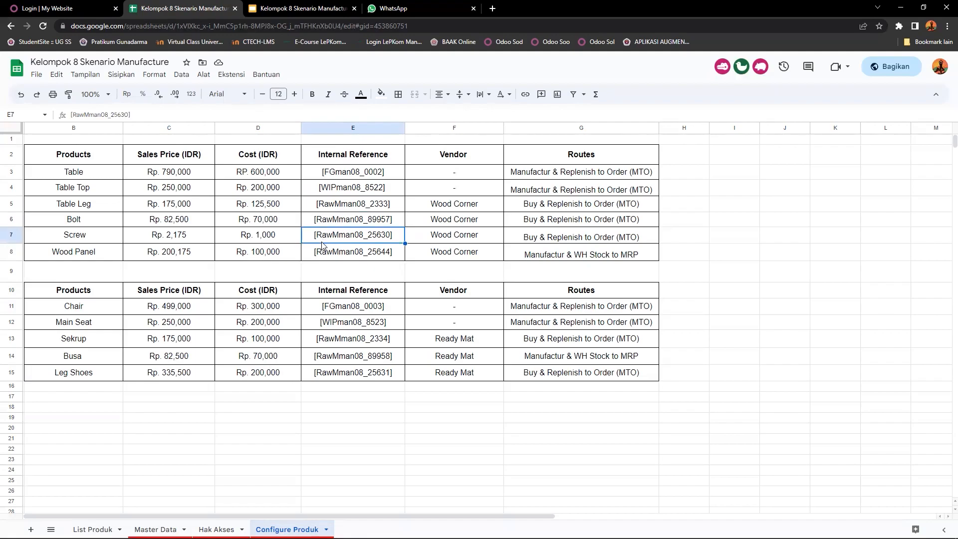
pyautogui.click(324, 253)
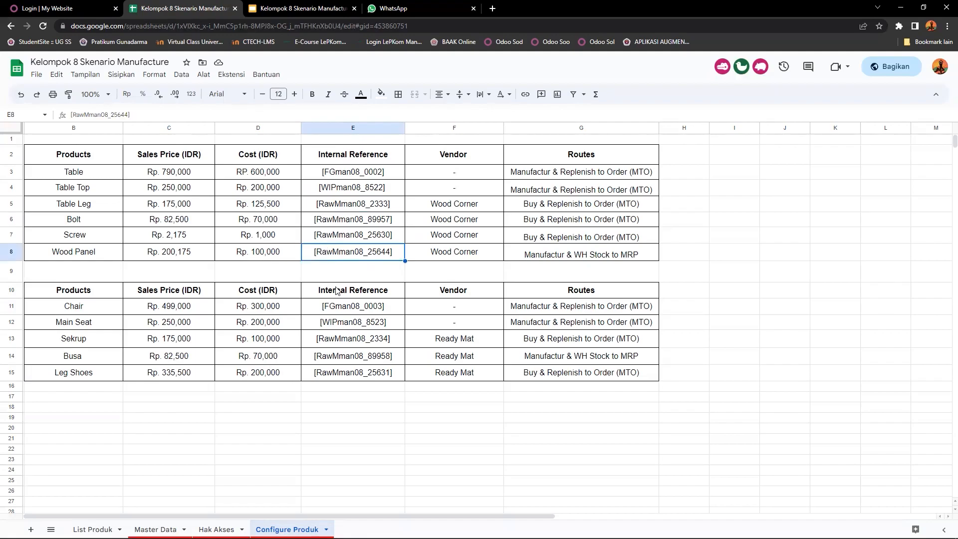
# Step: Examine the internal references of the products in the second product table
pyautogui.click(355, 307)
pyautogui.click(351, 324)
pyautogui.click(352, 340)
pyautogui.click(349, 356)
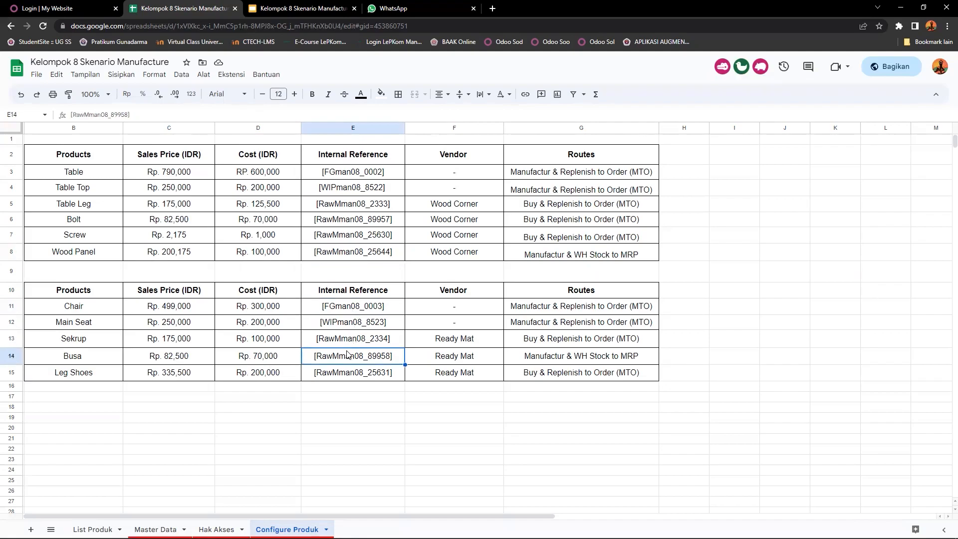
pyautogui.click(344, 375)
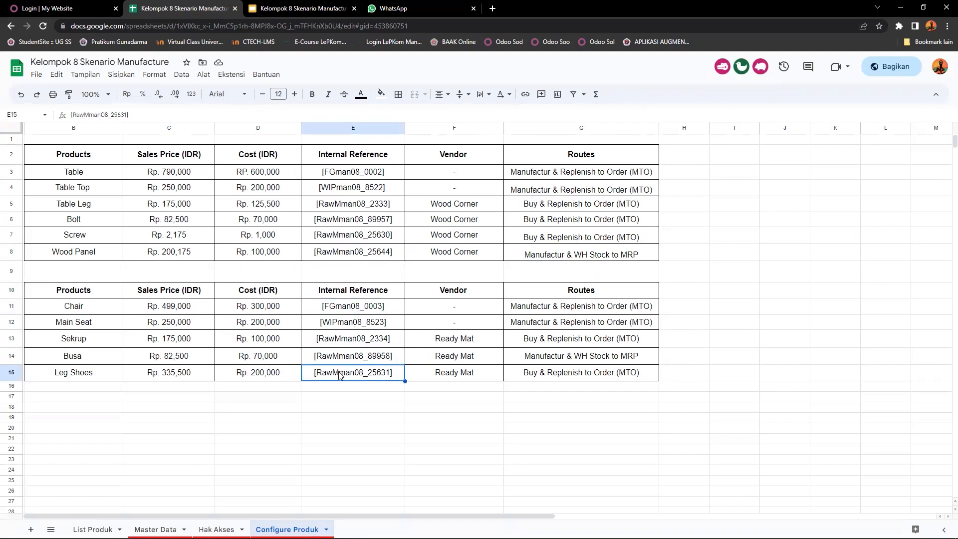
pyautogui.click(324, 427)
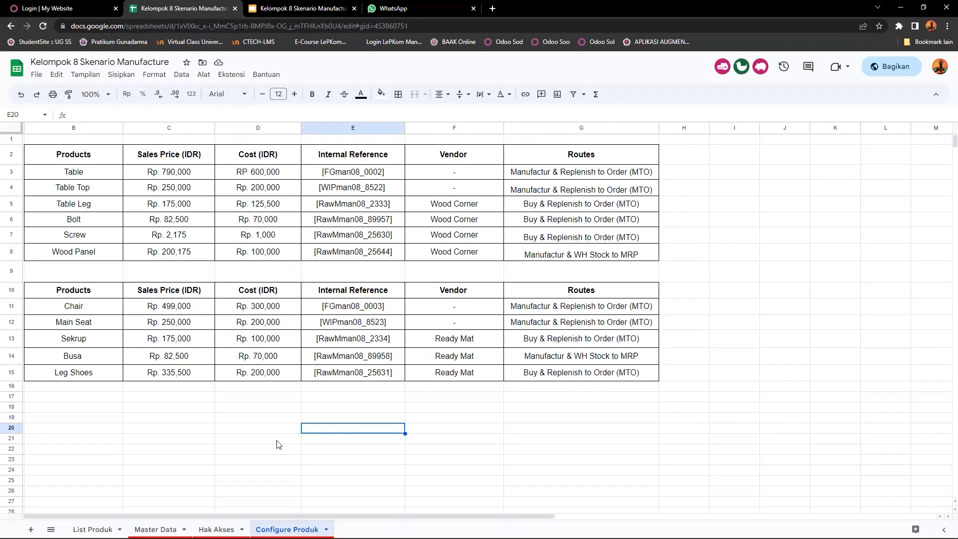
# Step: Switch to the Odoo login tab and log in with the saved administrator account's email and password
pyautogui.click(31, 10)
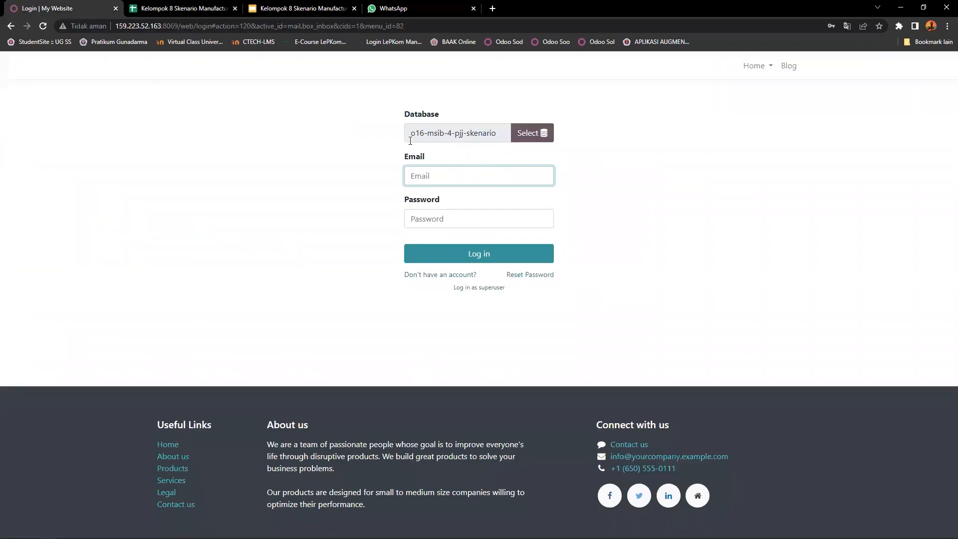
pyautogui.click(447, 170)
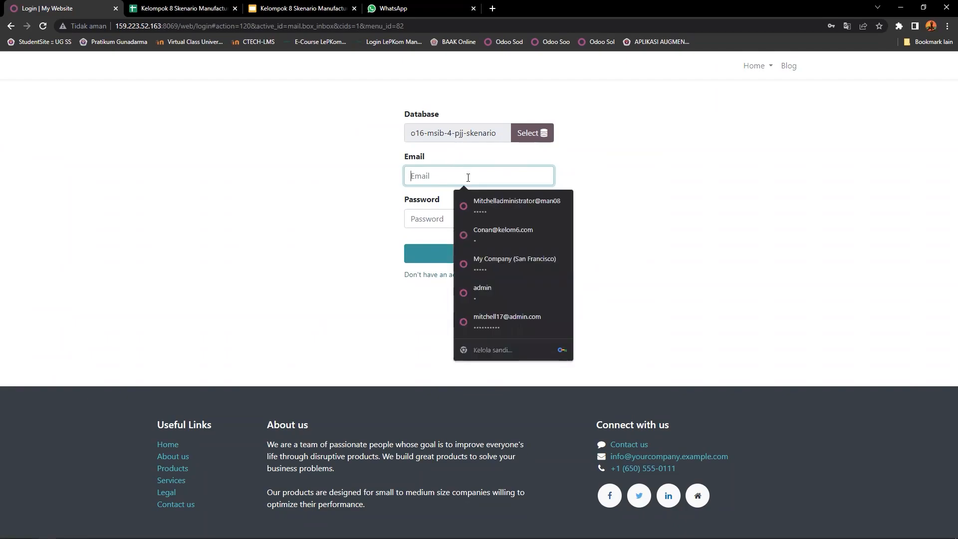
pyautogui.click(492, 202)
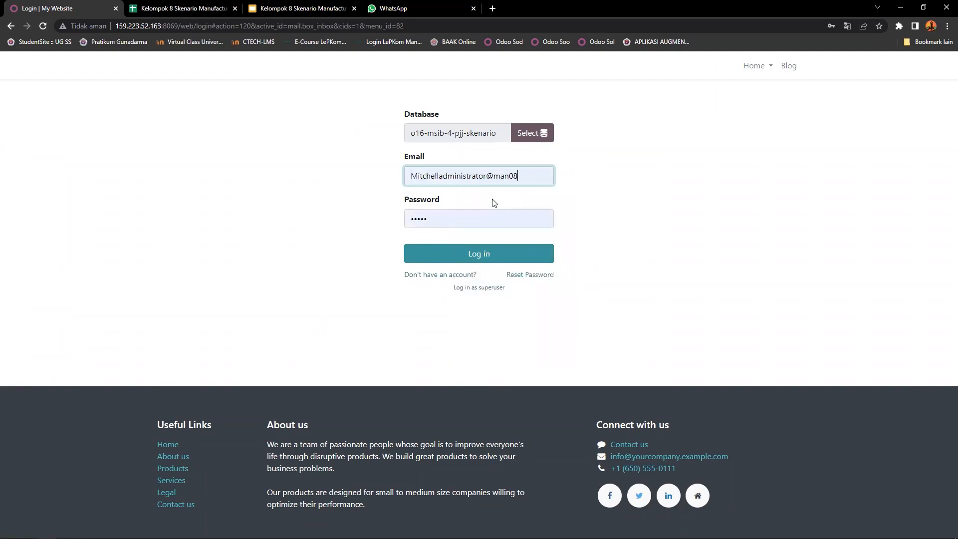
pyautogui.click(471, 256)
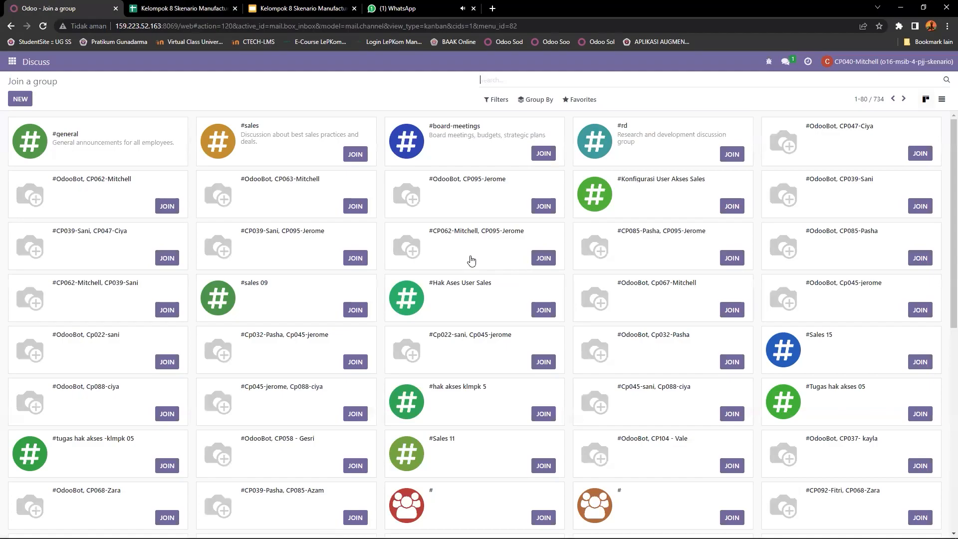
# Step: Open the Settings app and go to the list of users
pyautogui.click(6, 66)
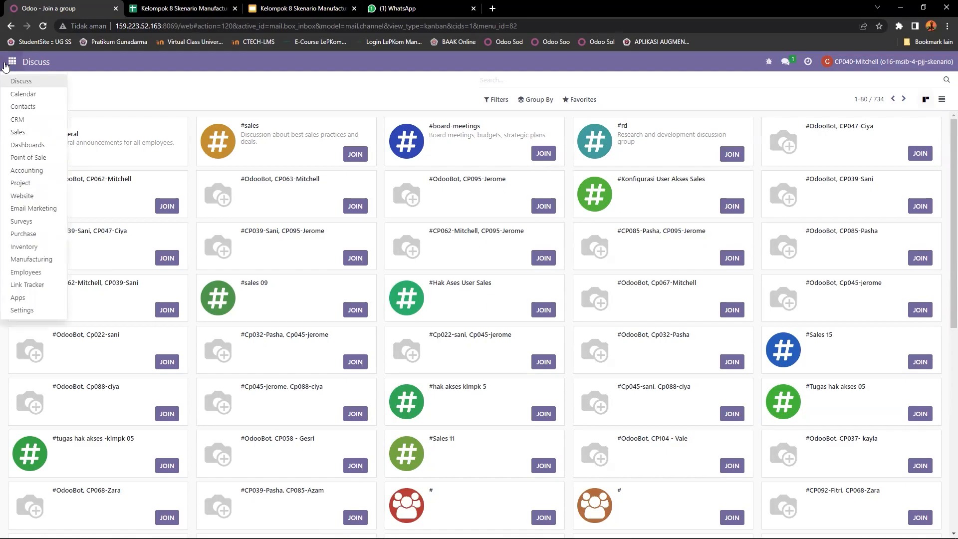
pyautogui.click(23, 310)
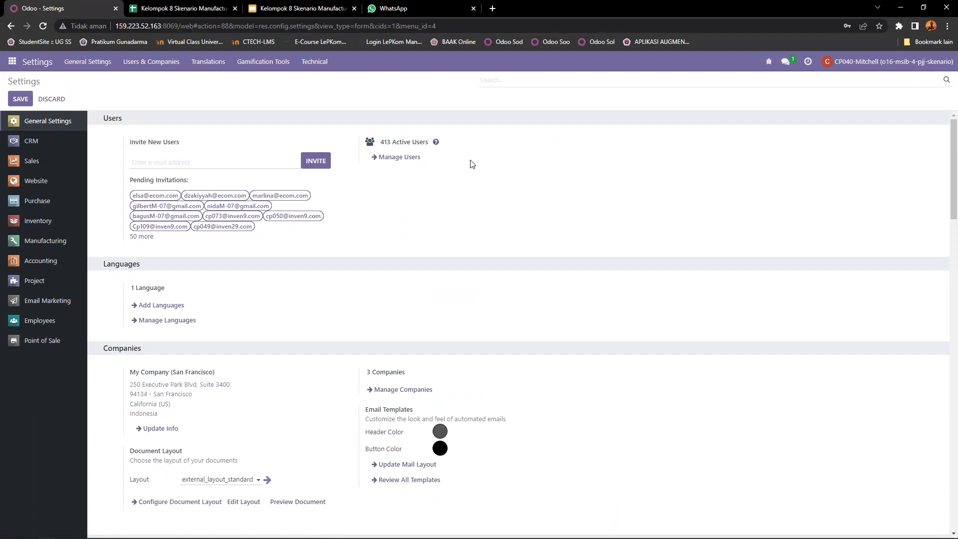
pyautogui.click(406, 160)
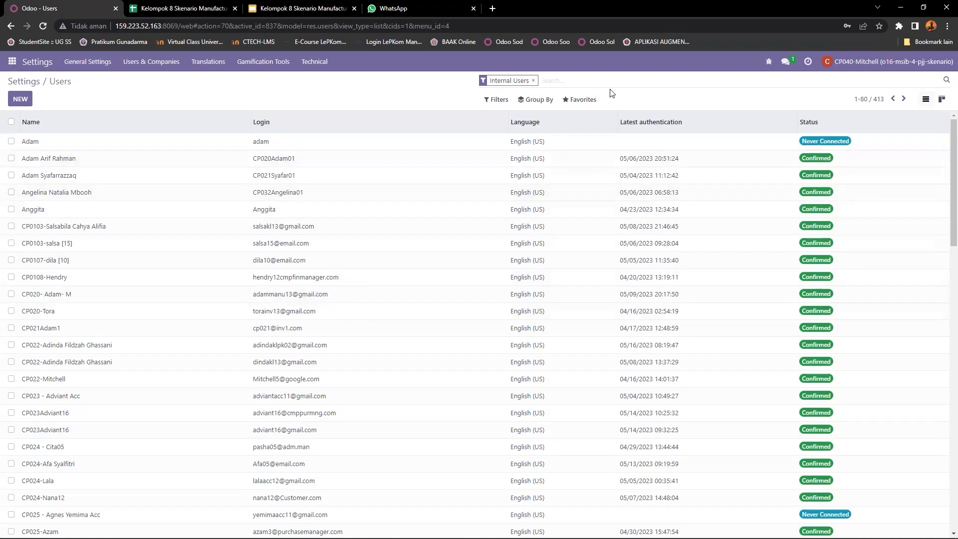
pyautogui.click(588, 106)
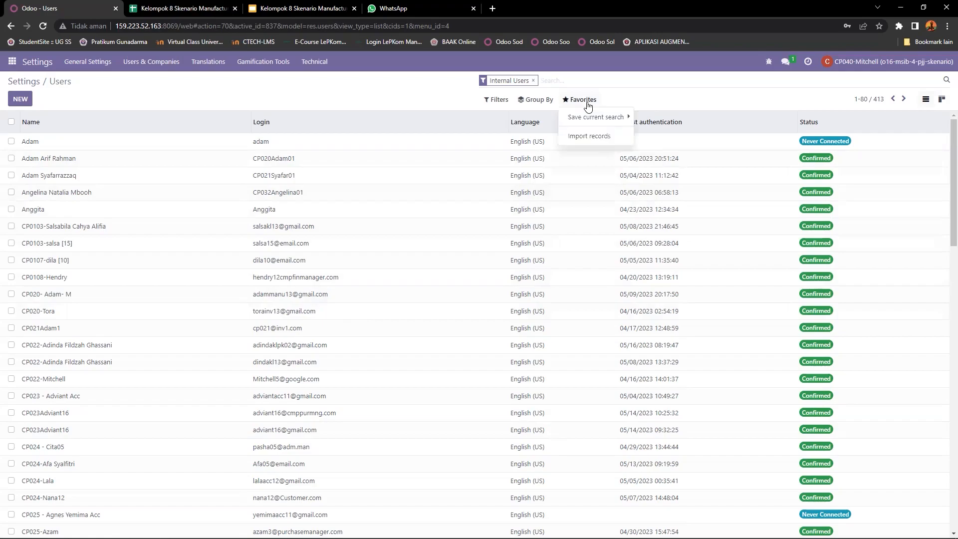
pyautogui.click(592, 141)
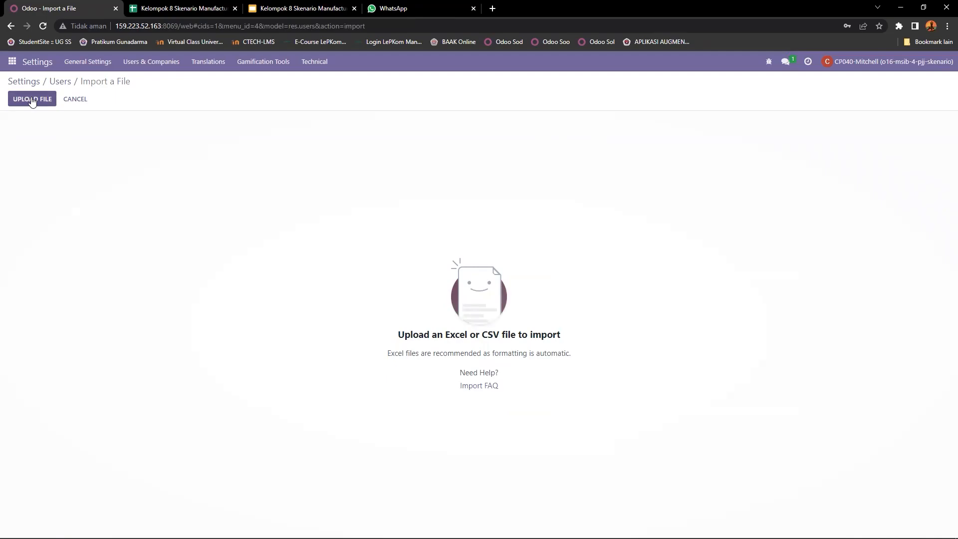
pyautogui.click(76, 99)
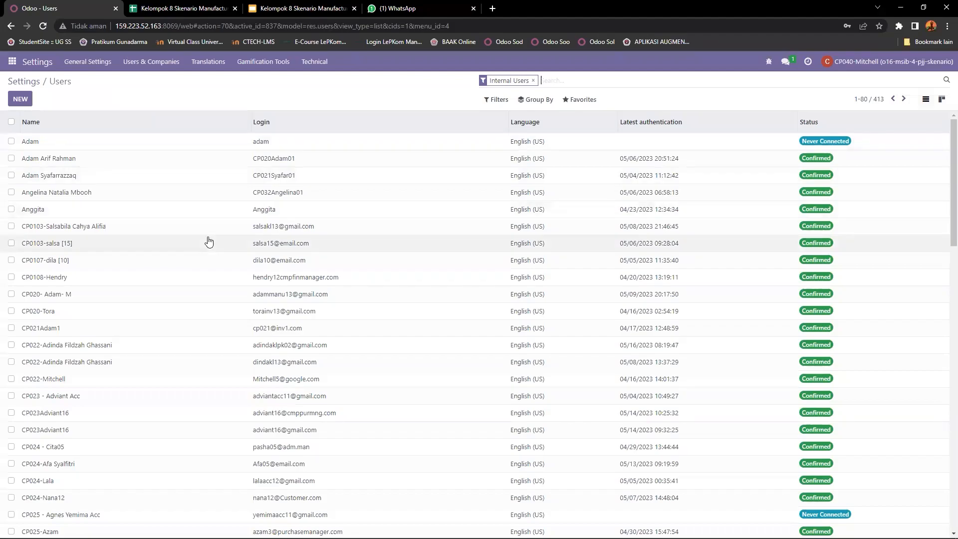
# Step: Scroll through the internal users list
pyautogui.scroll(-2, 209, 242)
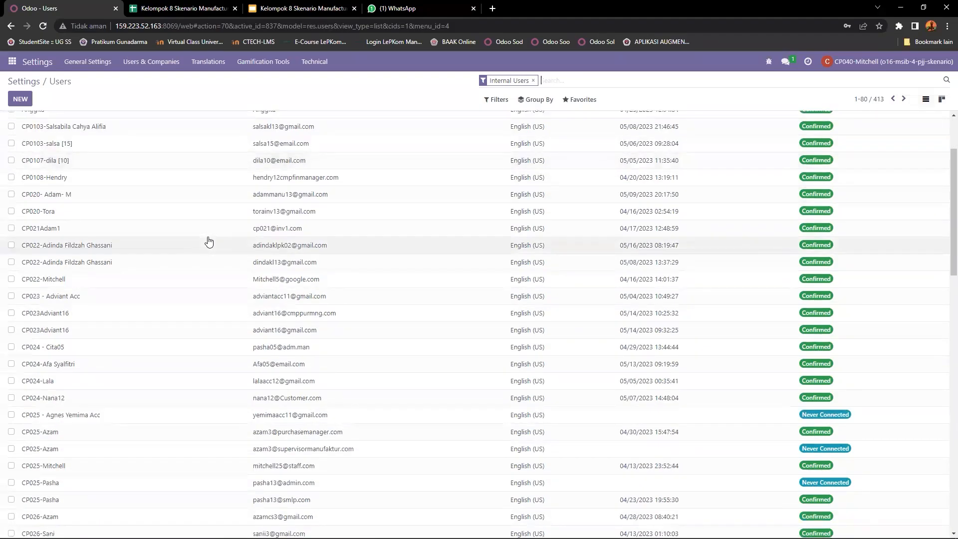
pyautogui.scroll(-8, 209, 241)
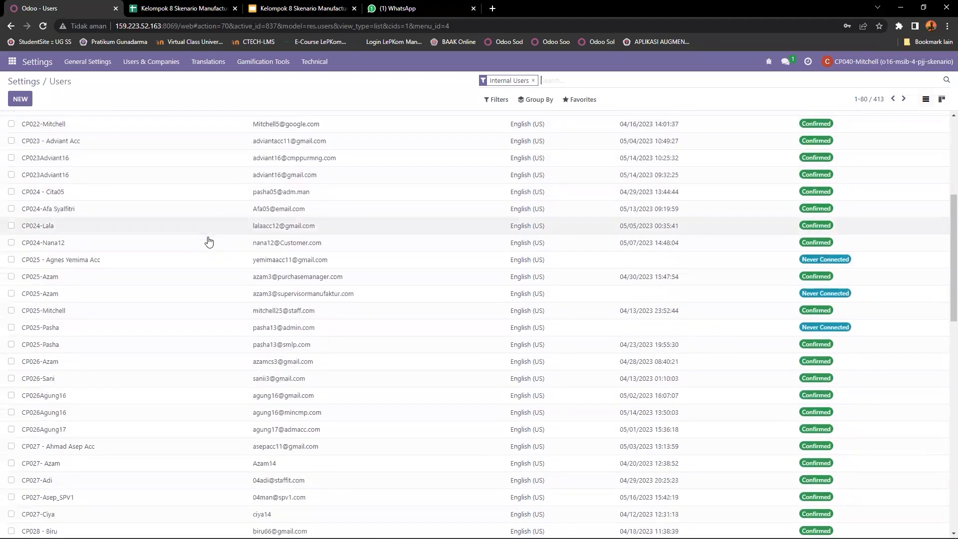
pyautogui.scroll(-10, 209, 241)
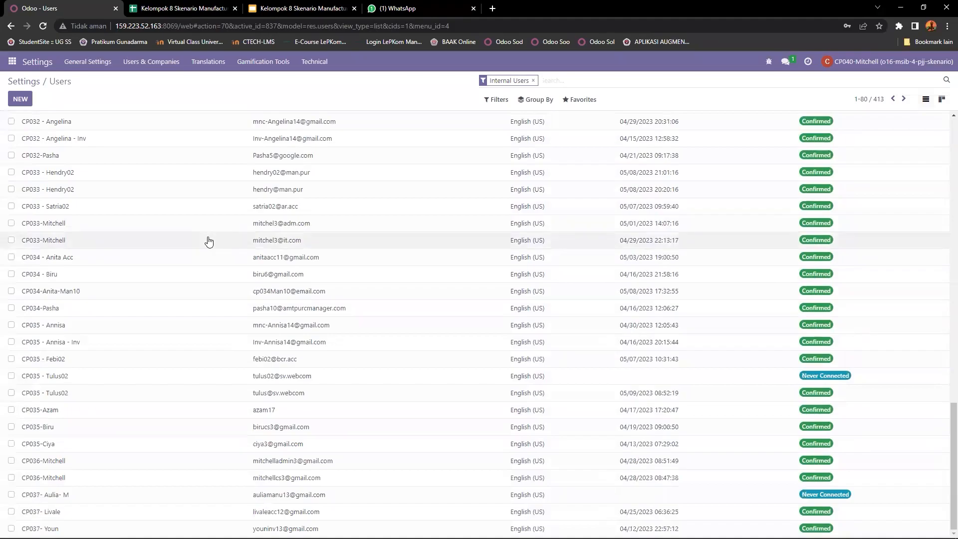
# Step: Search the internal users list for man08
pyautogui.scroll(18, 209, 241)
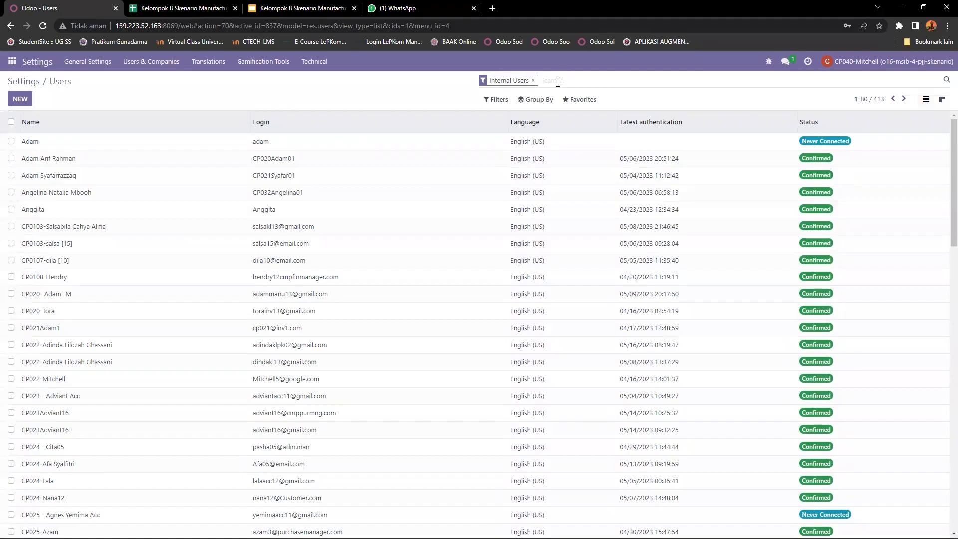
pyautogui.write('man')
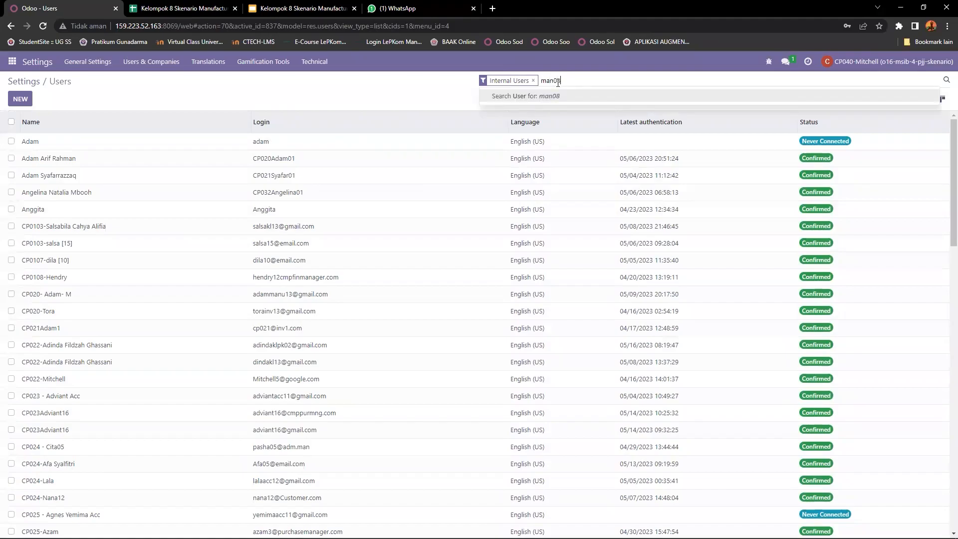
pyautogui.write('08')
pyautogui.press('Return')
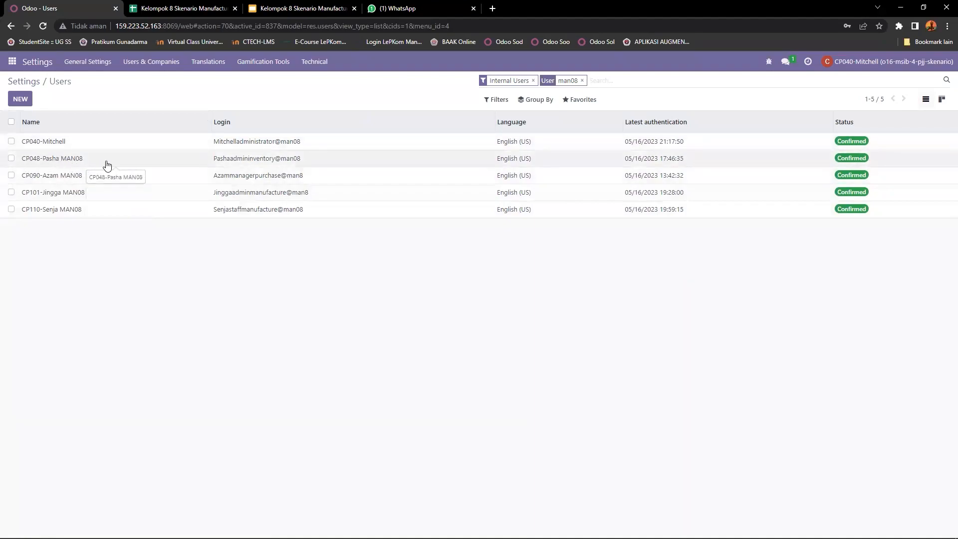
# Step: Open the CP048-Pasha MAN08 user and review its current access rights
pyautogui.click(74, 166)
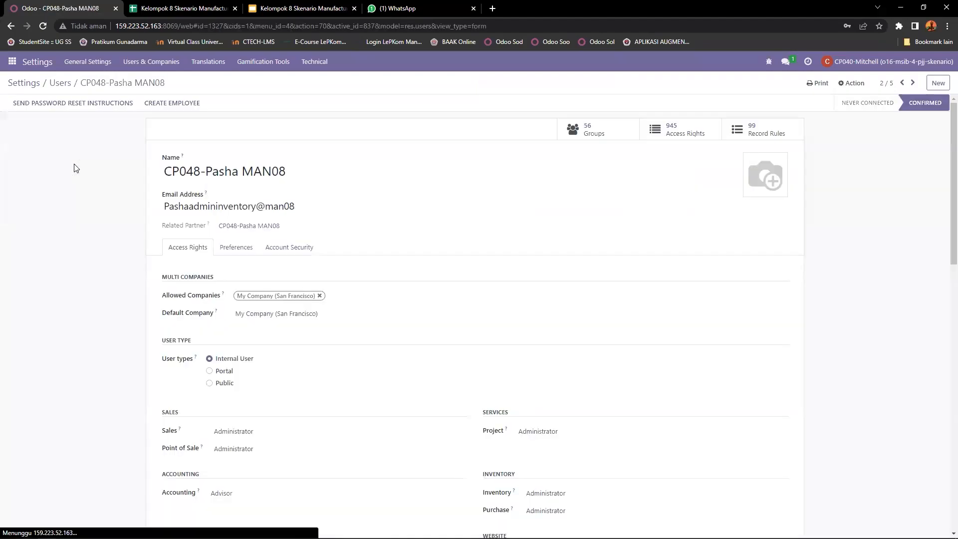
pyautogui.scroll(-2, 181, 194)
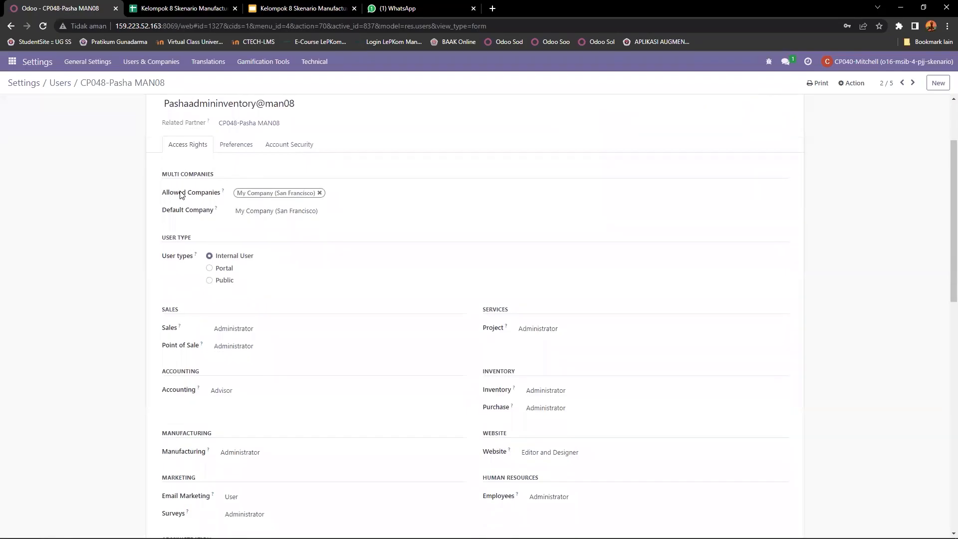
pyautogui.scroll(-2, 181, 194)
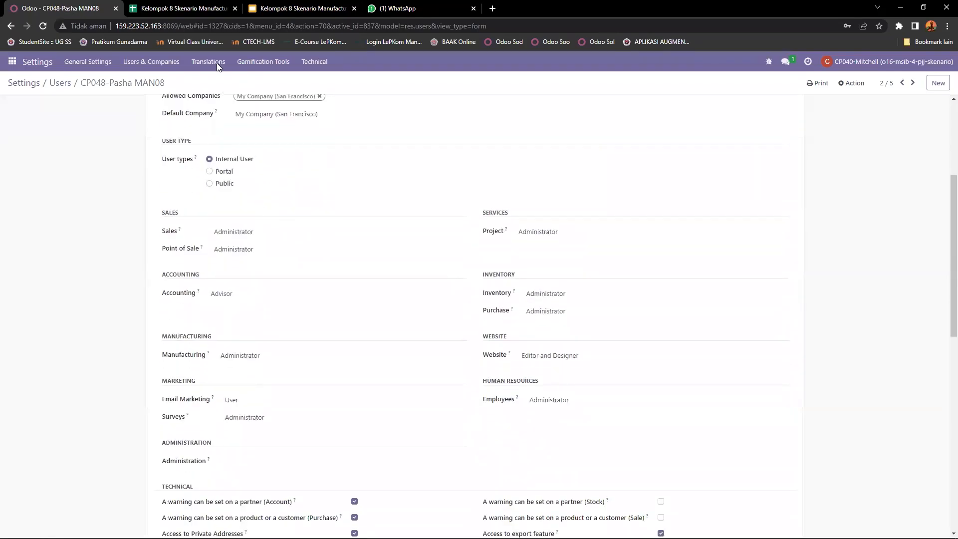
# Step: Check the required rights for CP048-Pasha MAN08 in the spreadsheet's Hak Akses sheet
pyautogui.click(187, 8)
pyautogui.click(160, 530)
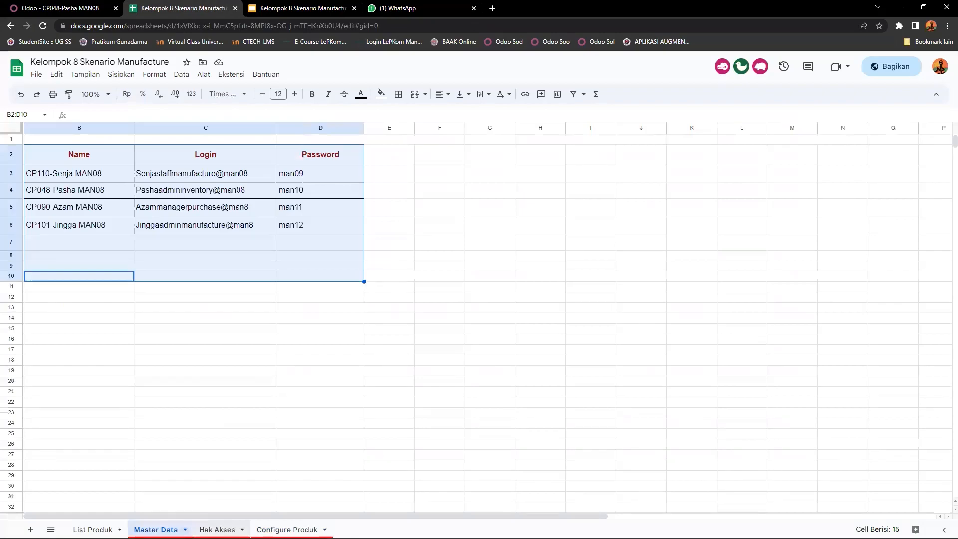
pyautogui.click(212, 530)
pyautogui.click(80, 328)
pyautogui.click(169, 330)
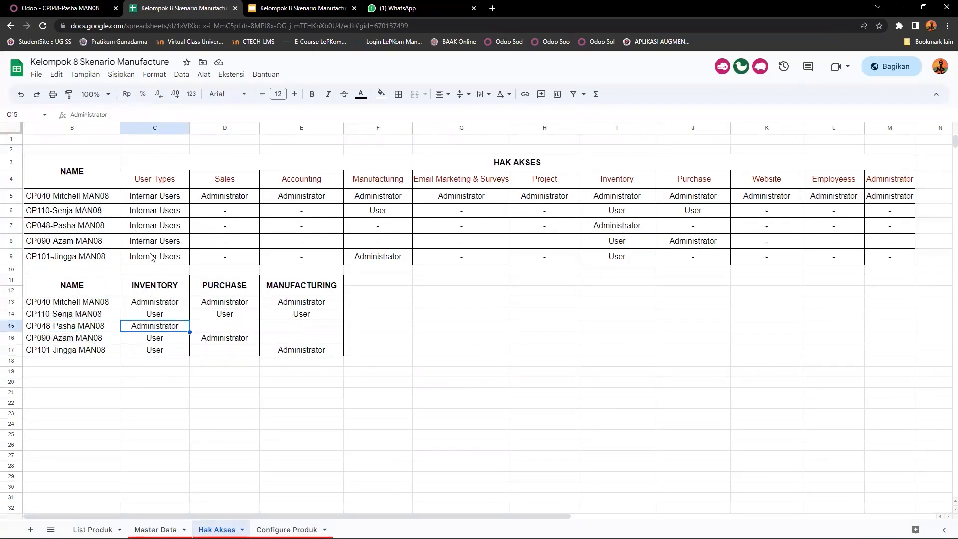
pyautogui.click(81, 6)
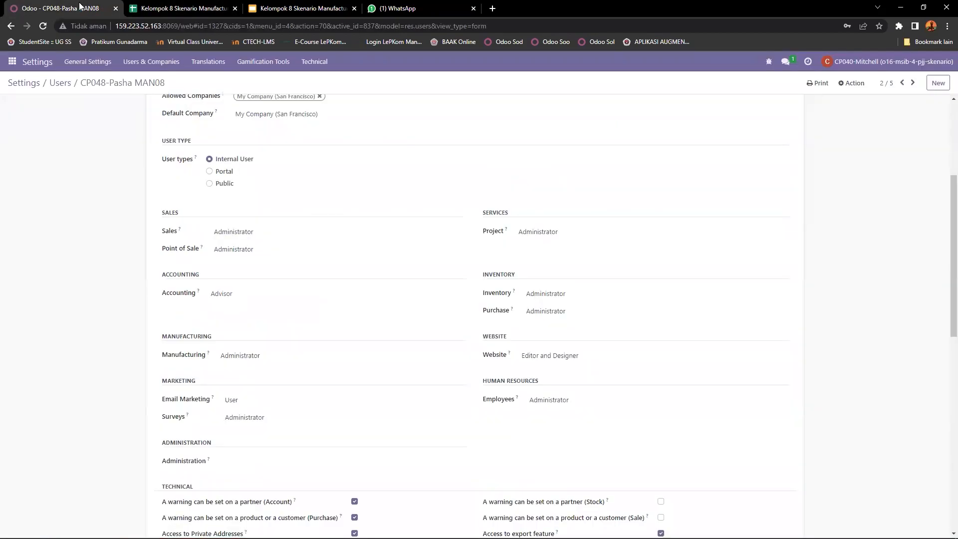
# Step: Clear the Sales and Point of Sale access levels for this user
pyautogui.click(237, 231)
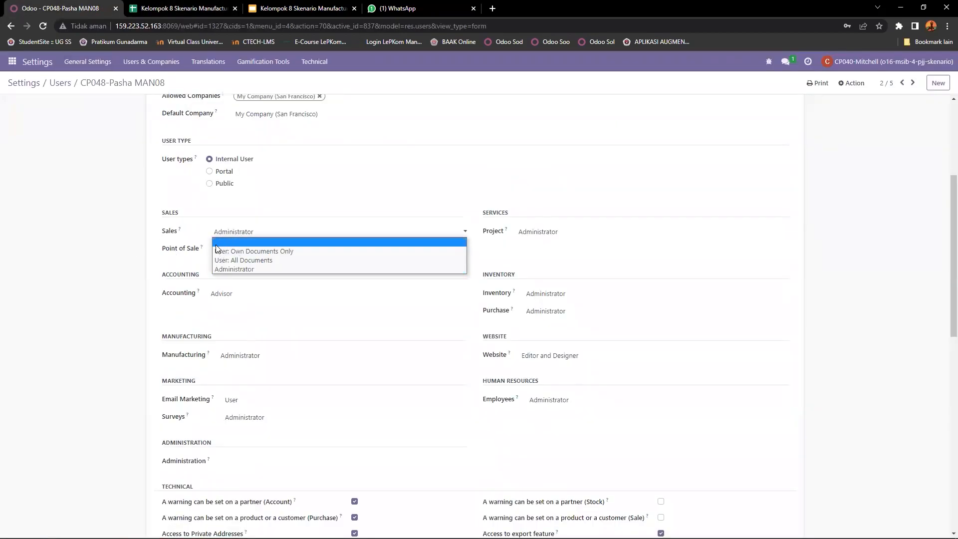
pyautogui.click(225, 242)
pyautogui.click(231, 254)
pyautogui.click(232, 258)
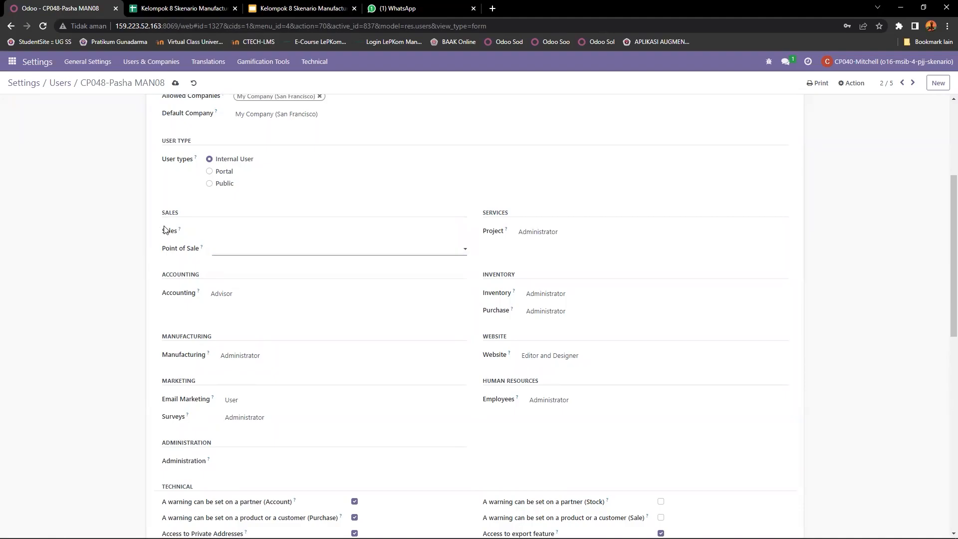
# Step: Clear the Accounting access level
pyautogui.doubleClick(169, 212)
pyautogui.doubleClick(158, 275)
pyautogui.click(226, 298)
pyautogui.click(232, 304)
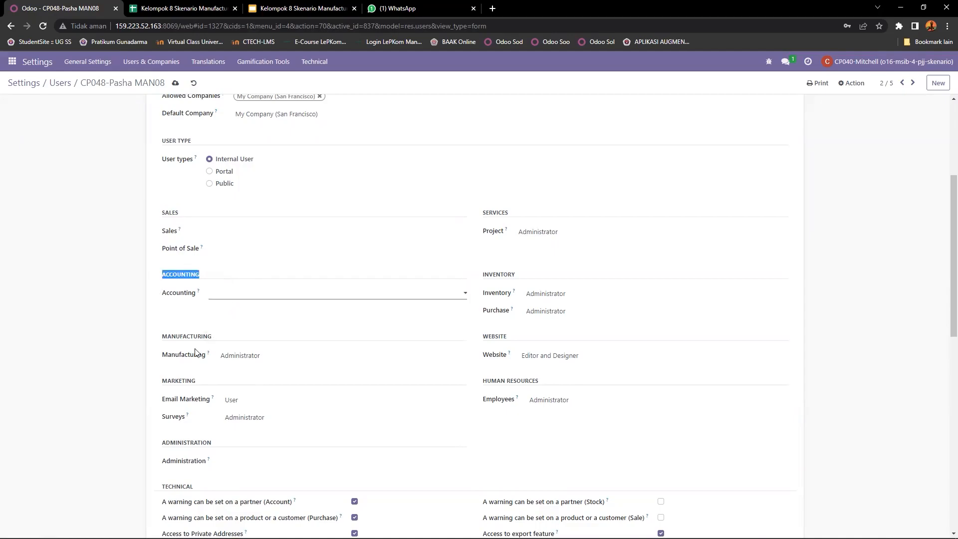
# Step: Clear the Manufacturing, Email Marketing and Surveys access levels
pyautogui.doubleClick(165, 336)
pyautogui.click(237, 357)
pyautogui.click(233, 364)
pyautogui.click(235, 400)
pyautogui.click(235, 408)
pyautogui.click(239, 418)
pyautogui.click(249, 427)
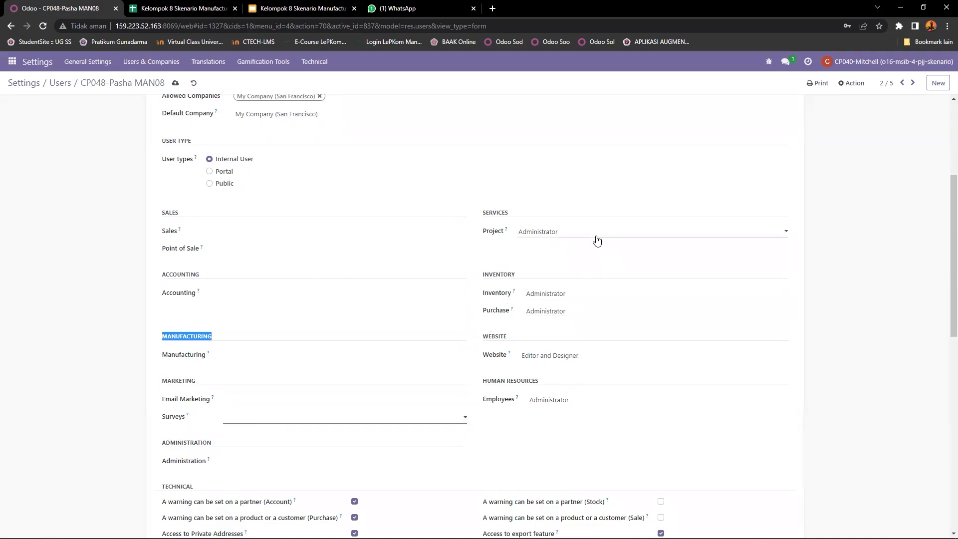
# Step: Clear the Project access level
pyautogui.doubleClick(483, 231)
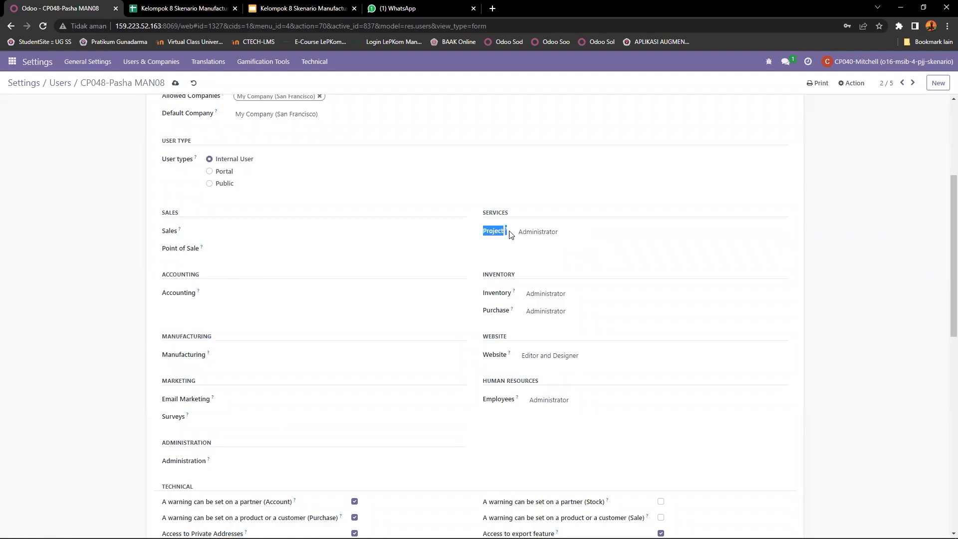
pyautogui.click(541, 233)
pyautogui.click(551, 242)
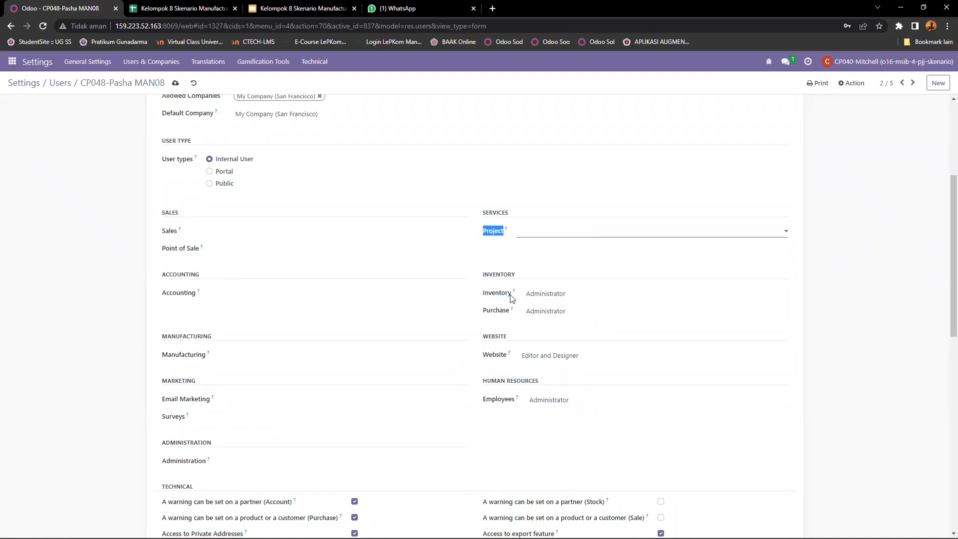
# Step: Set Inventory to Administrator and clear the Purchase access level
pyautogui.doubleClick(483, 275)
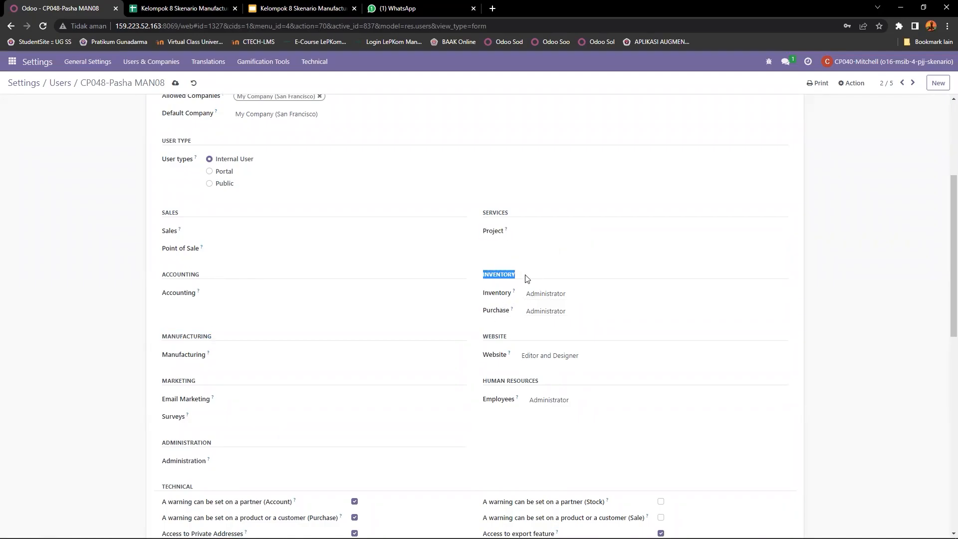
pyautogui.click(550, 298)
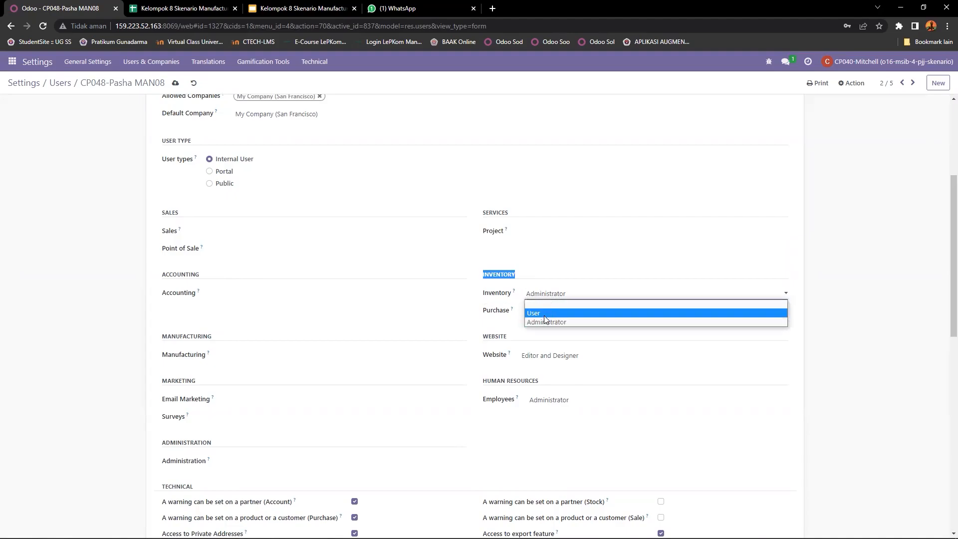
pyautogui.click(542, 320)
pyautogui.click(553, 311)
pyautogui.click(562, 320)
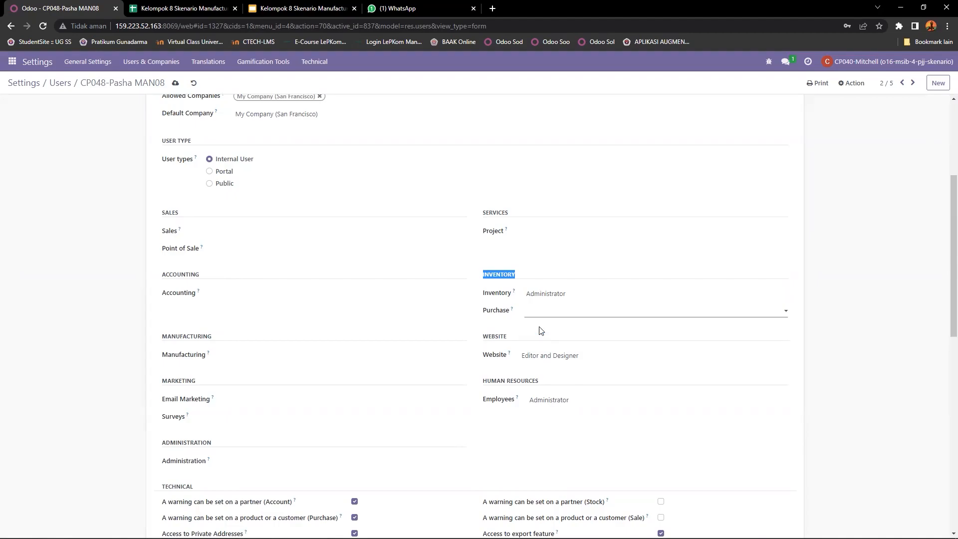
# Step: Clear the Employees access level
pyautogui.scroll(-1, 544, 361)
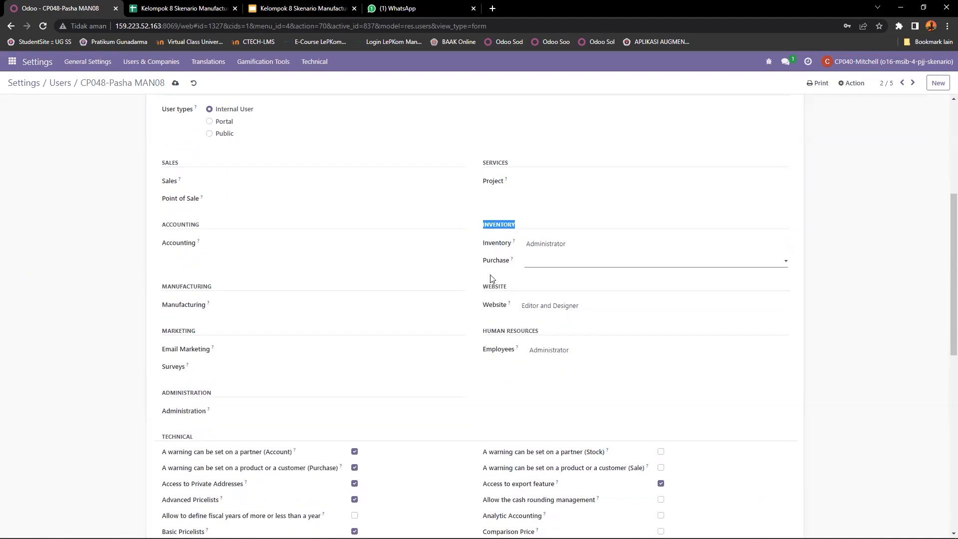
pyautogui.scroll(-1, 557, 322)
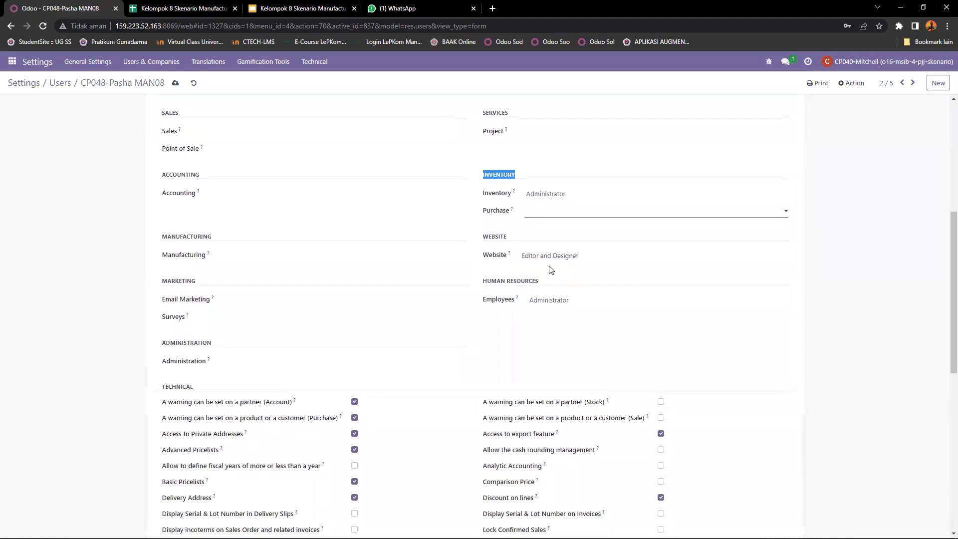
pyautogui.moveTo(485, 282); pyautogui.dragTo(545, 285)
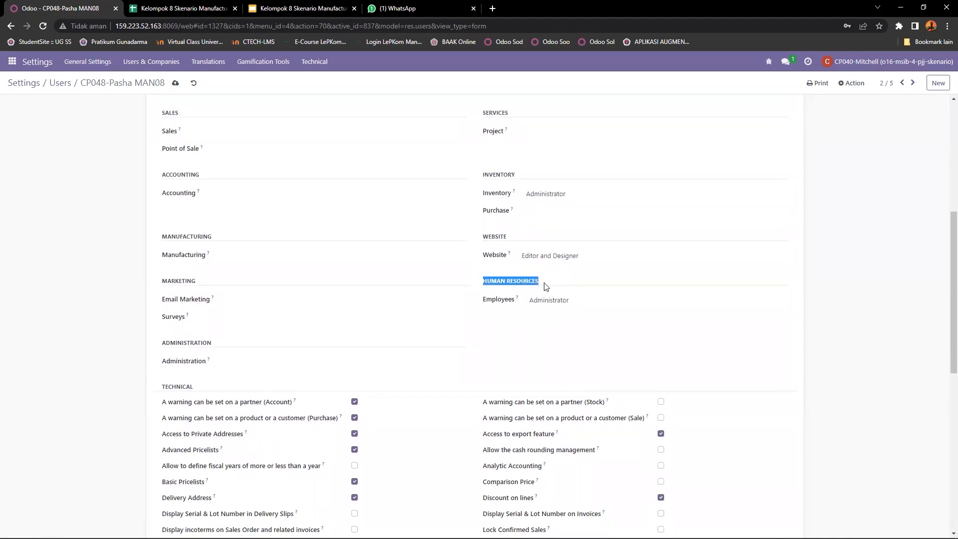
pyautogui.click(547, 306)
pyautogui.click(544, 309)
pyautogui.scroll(-1, 299, 336)
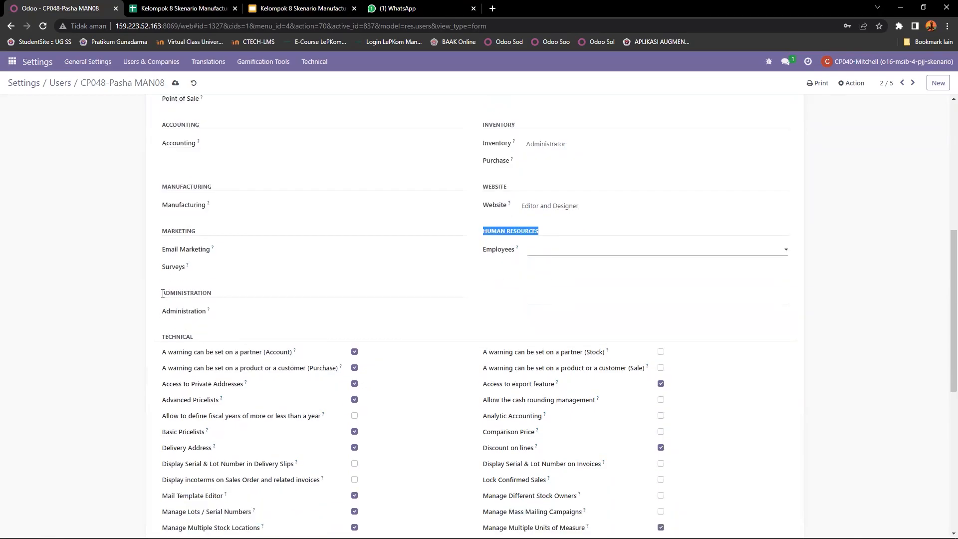
# Step: Set the Administration access to Settings
pyautogui.moveTo(162, 292); pyautogui.dragTo(225, 295)
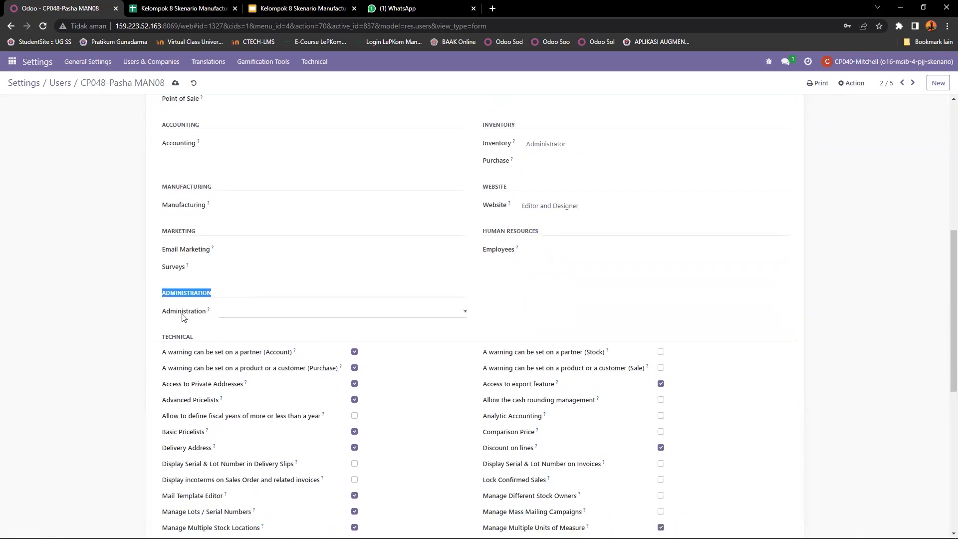
pyautogui.click(230, 315)
pyautogui.click(234, 313)
pyautogui.click(236, 314)
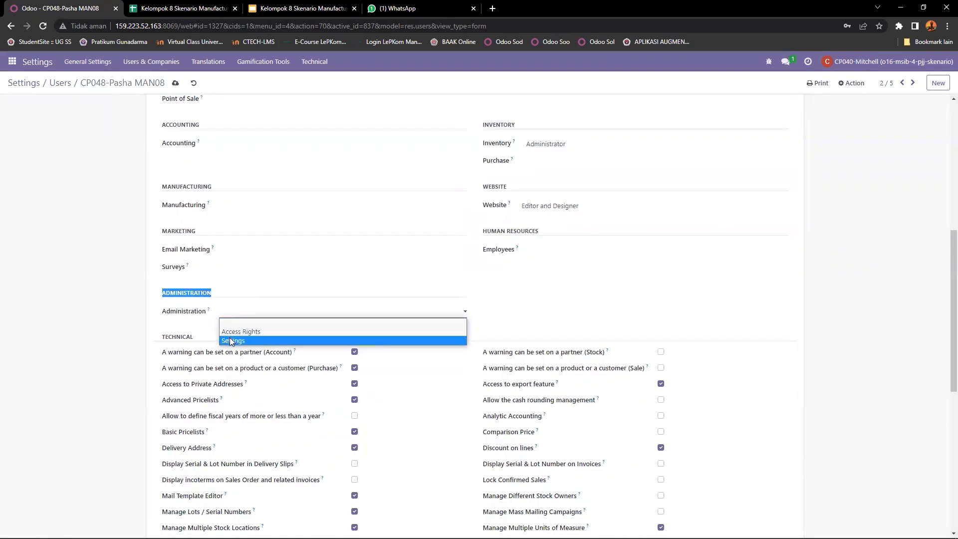
pyautogui.click(231, 340)
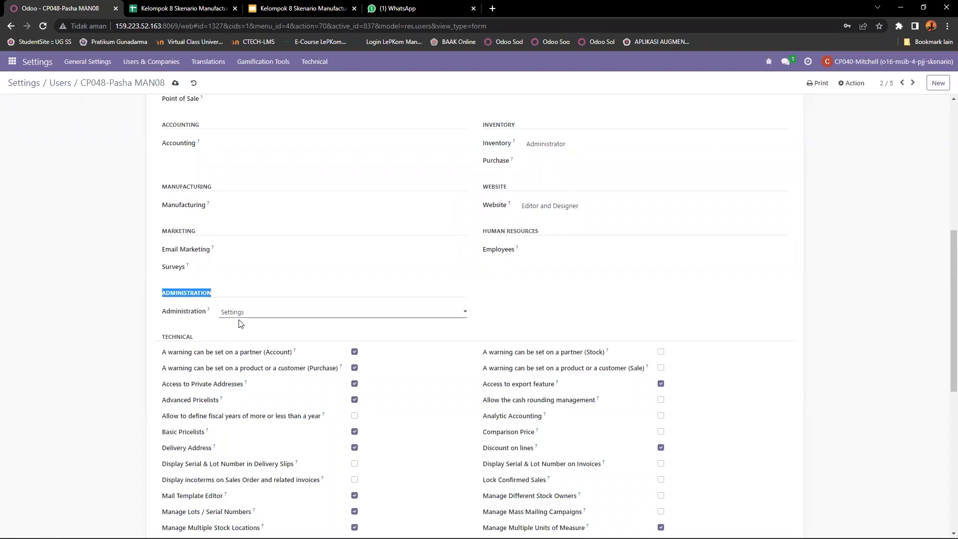
# Step: Look over the technical and extra rights, then save the user's access rights
pyautogui.scroll(-1, 245, 319)
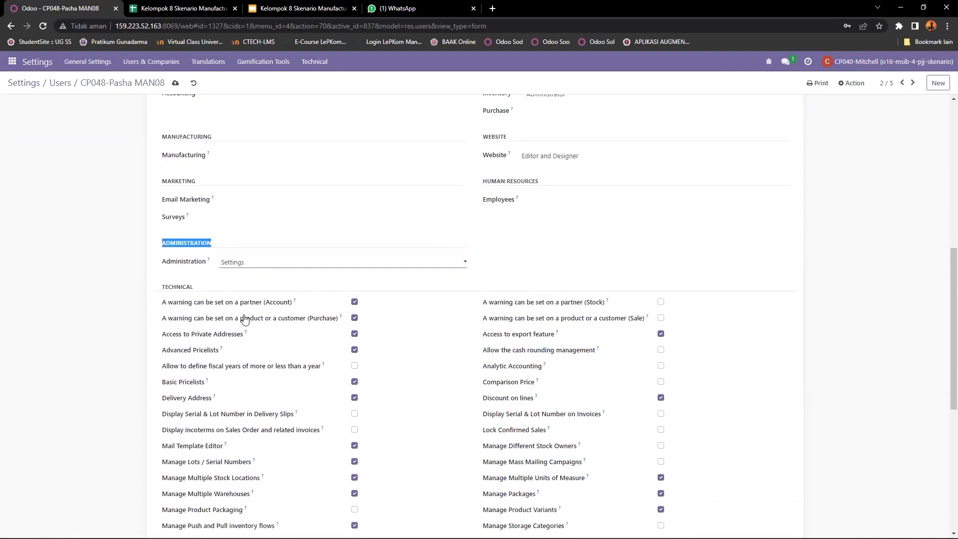
pyautogui.scroll(-7, 245, 319)
pyautogui.moveTo(154, 447); pyautogui.dragTo(213, 448)
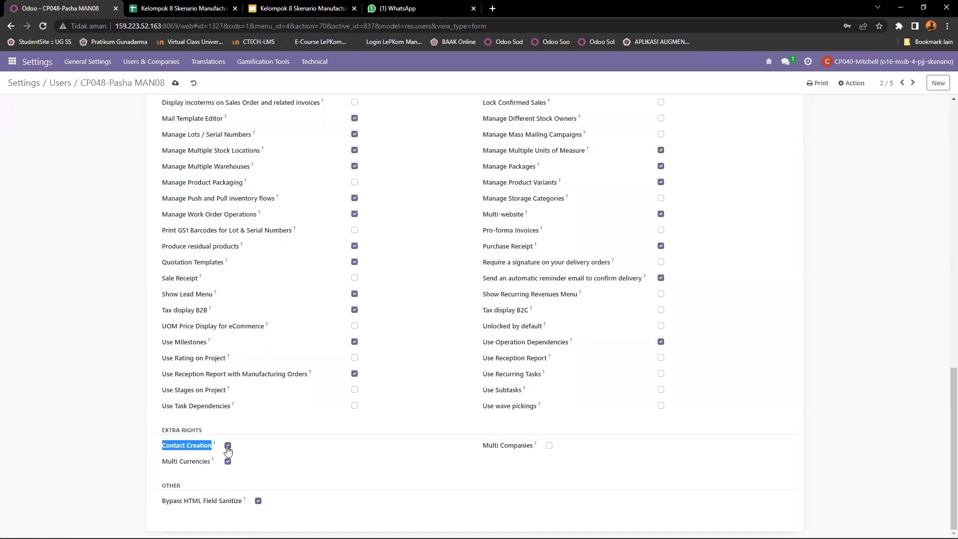
pyautogui.scroll(15, 267, 455)
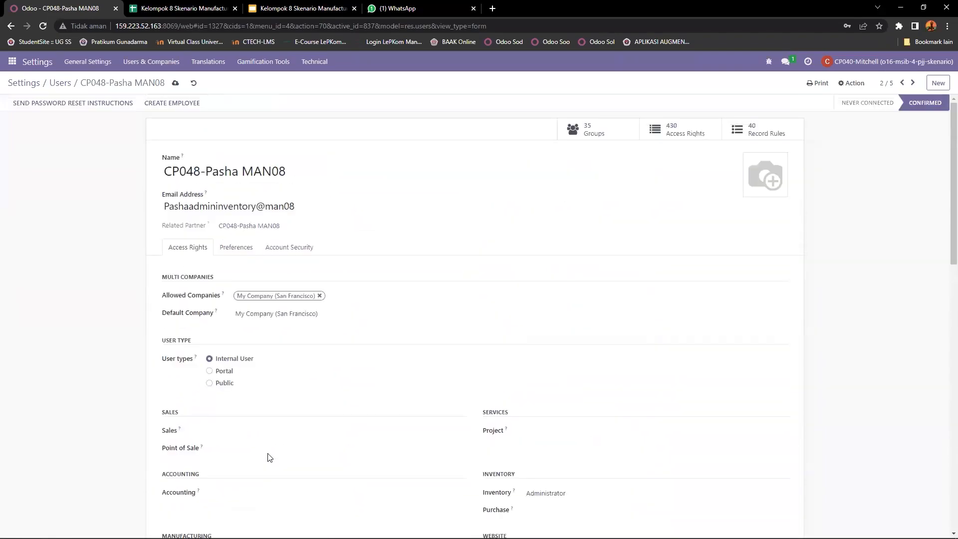
pyautogui.click(173, 84)
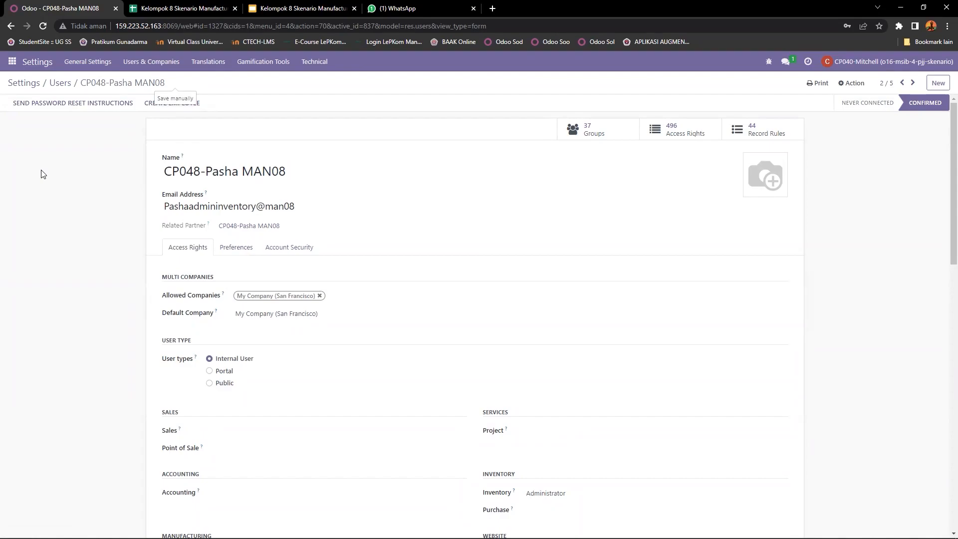
# Step: Open the Inventory products list and search the products for man08
pyautogui.click(12, 62)
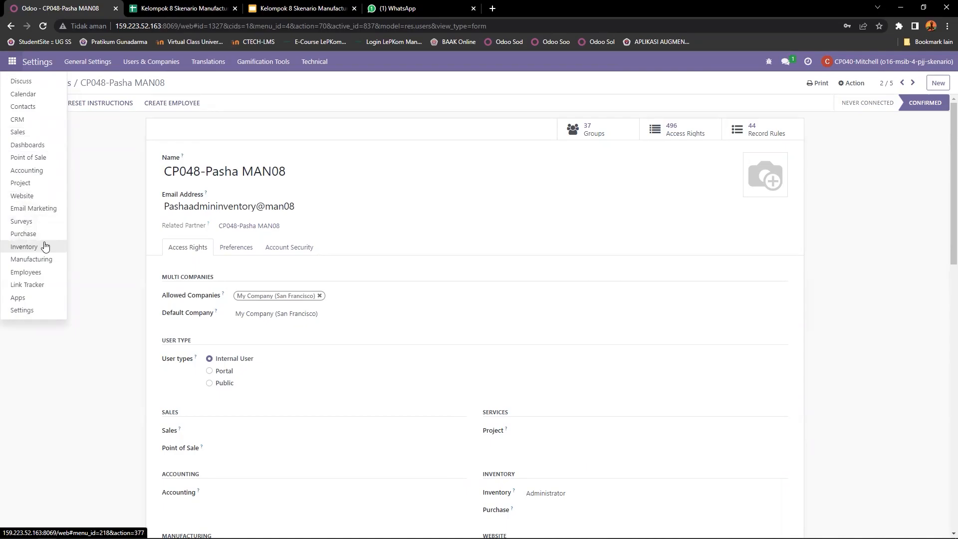
pyautogui.click(24, 246)
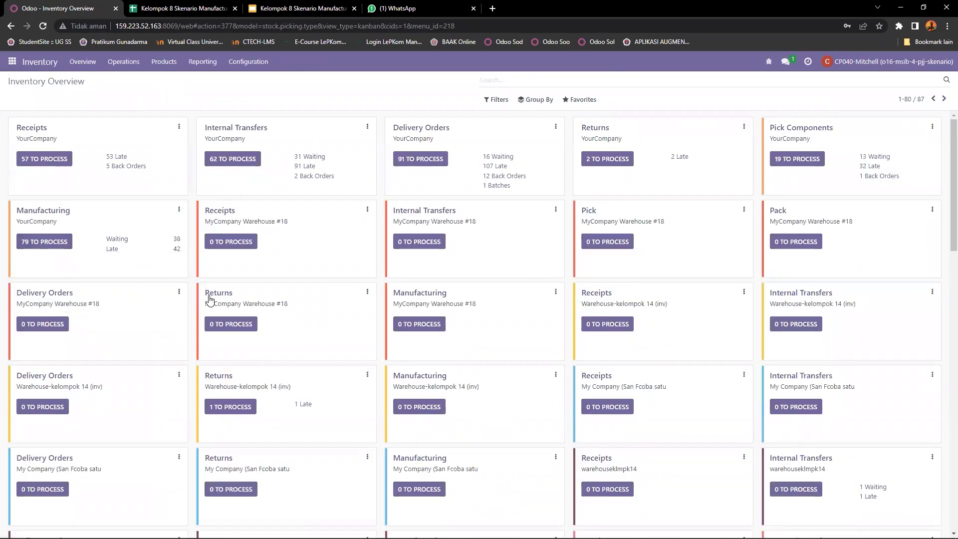
pyautogui.click(165, 62)
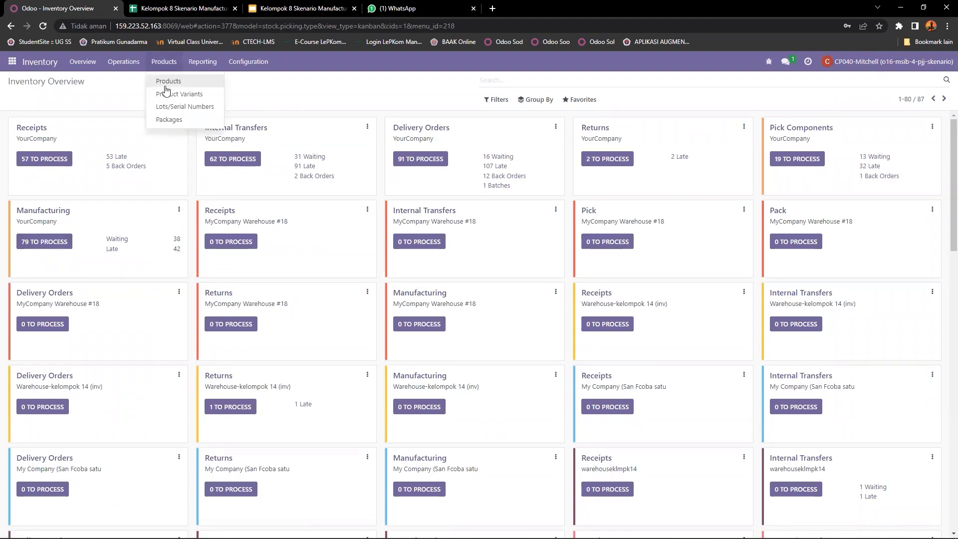
pyautogui.click(167, 83)
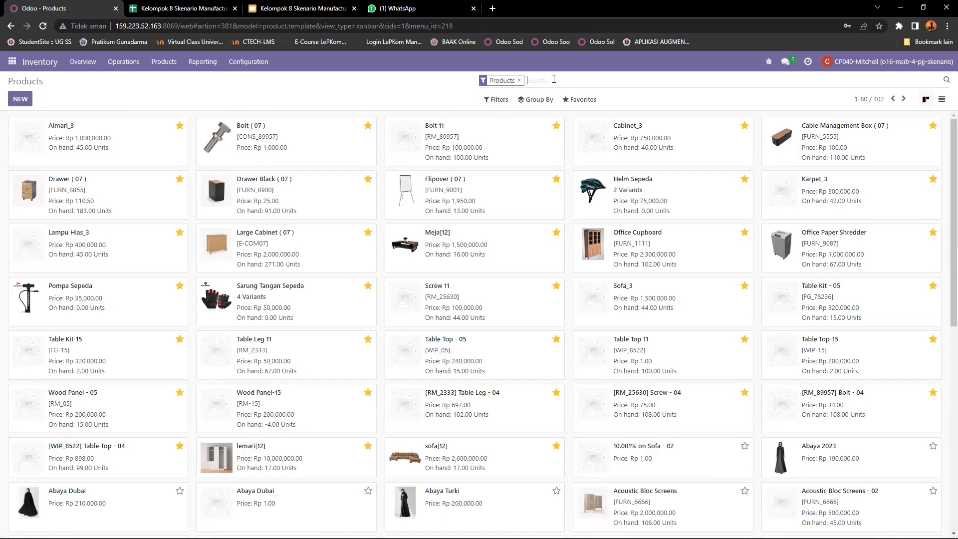
pyautogui.write('man08')
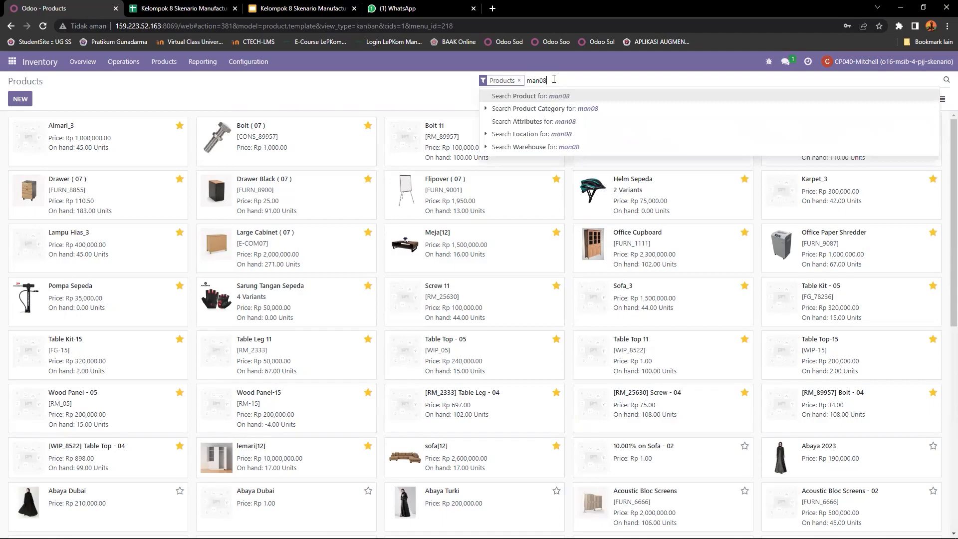
pyautogui.press('Return')
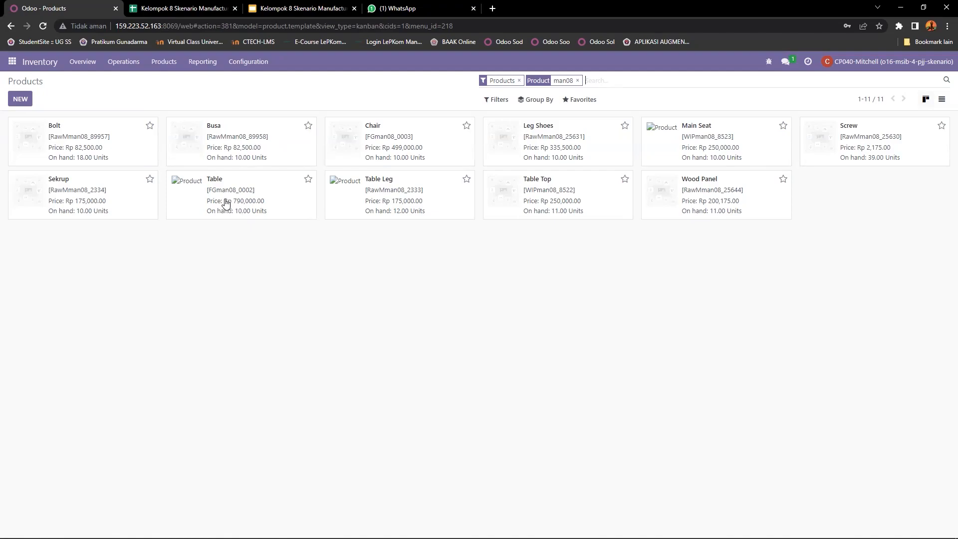
# Step: Open the Table product and look over its Can be Sold and Can be Purchased options
pyautogui.click(217, 182)
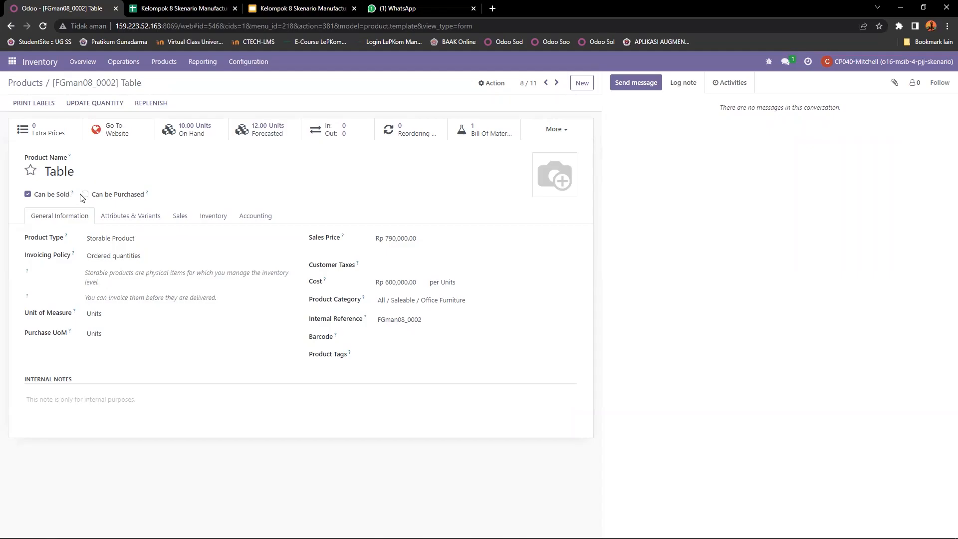
pyautogui.moveTo(150, 196); pyautogui.dragTo(92, 195)
pyautogui.click(154, 201)
pyautogui.moveTo(155, 201); pyautogui.dragTo(39, 195)
pyautogui.click(40, 197)
pyautogui.click(48, 194)
# Step: Try changing the Table's product type to Consumable, then back to Storable Product
pyautogui.click(108, 242)
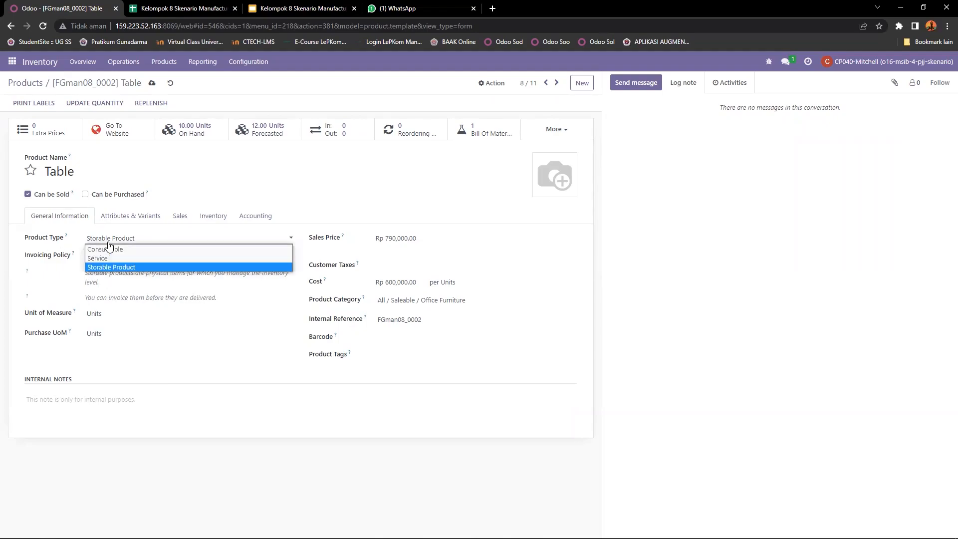
pyautogui.click(99, 268)
pyautogui.click(132, 240)
pyautogui.click(36, 271)
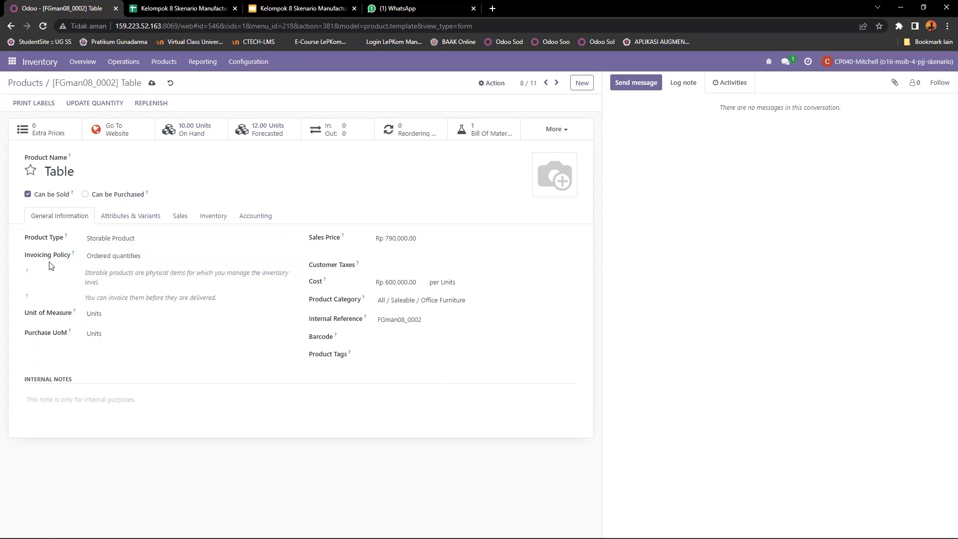
pyautogui.click(112, 239)
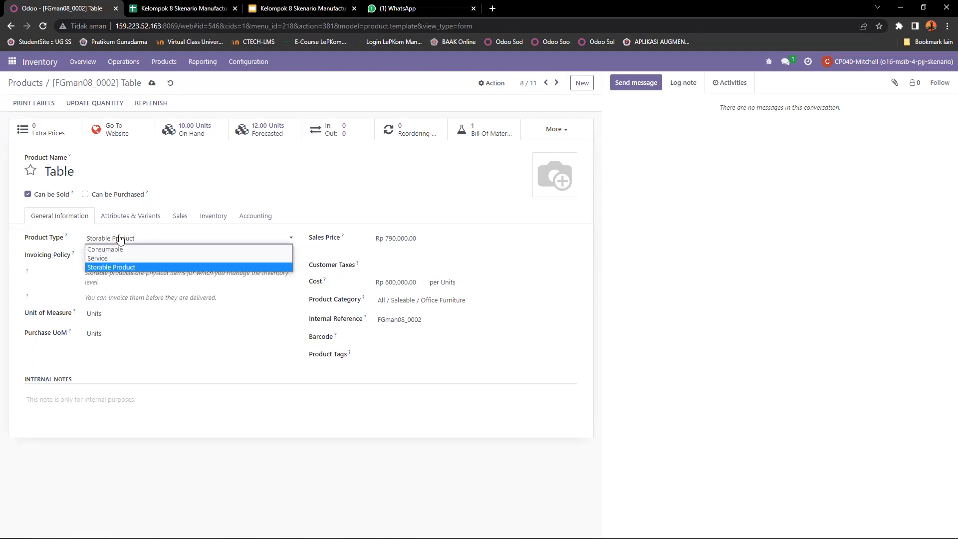
pyautogui.click(111, 247)
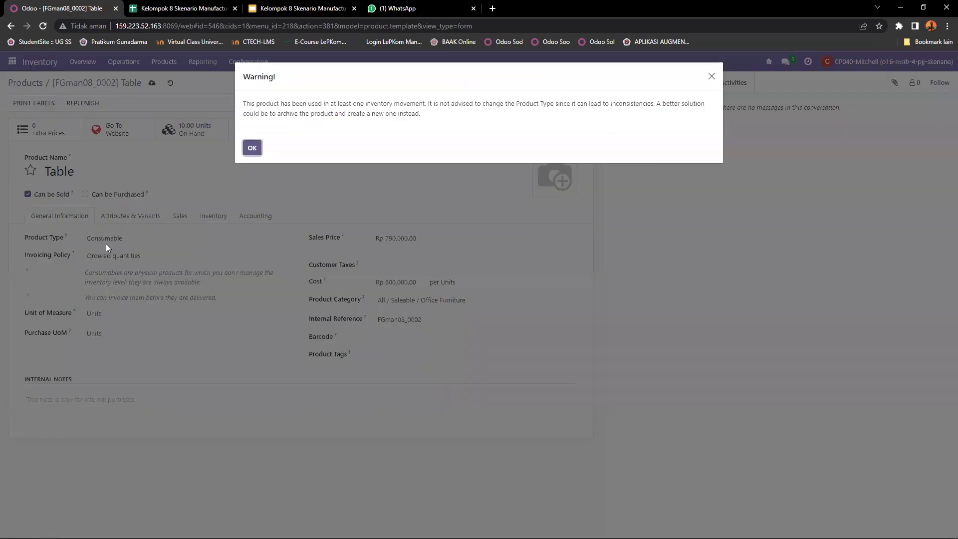
pyautogui.click(712, 76)
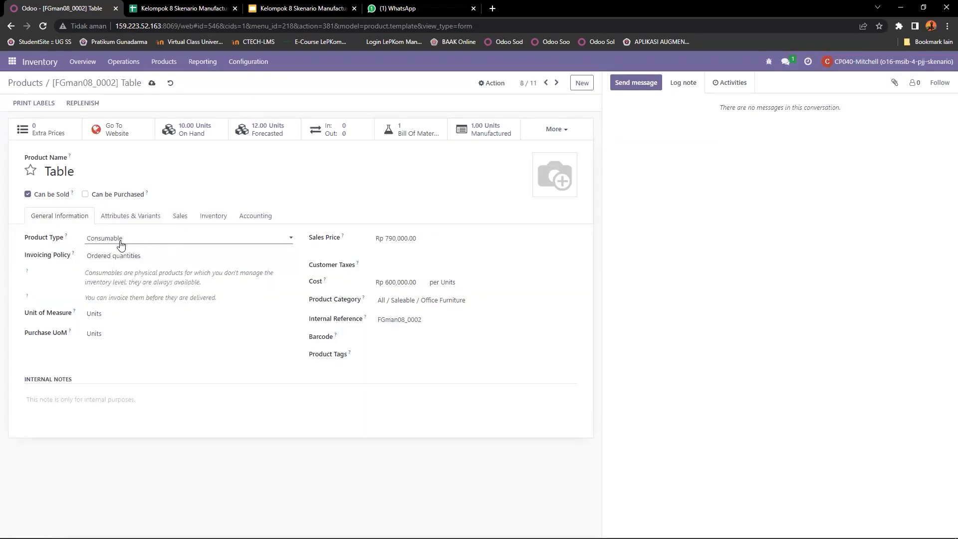
pyautogui.click(138, 241)
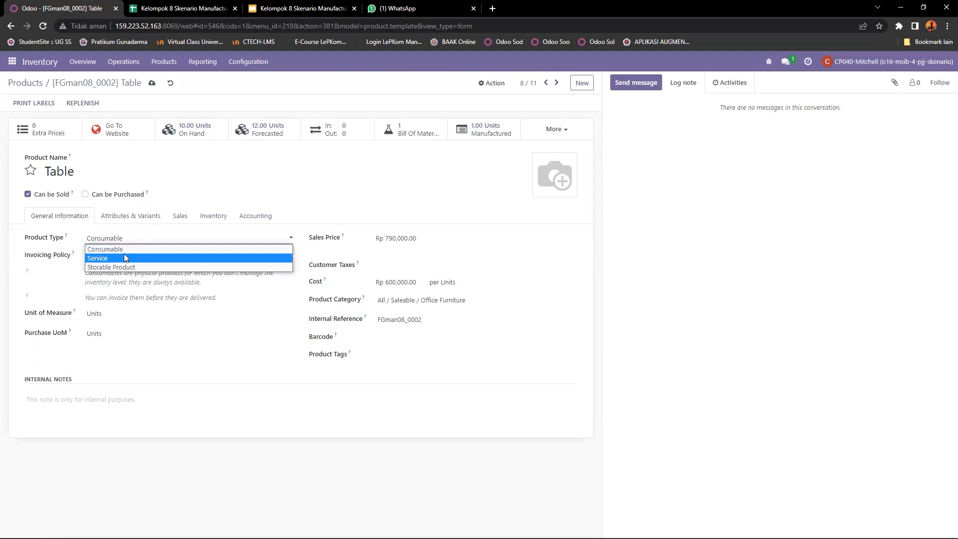
pyautogui.click(114, 268)
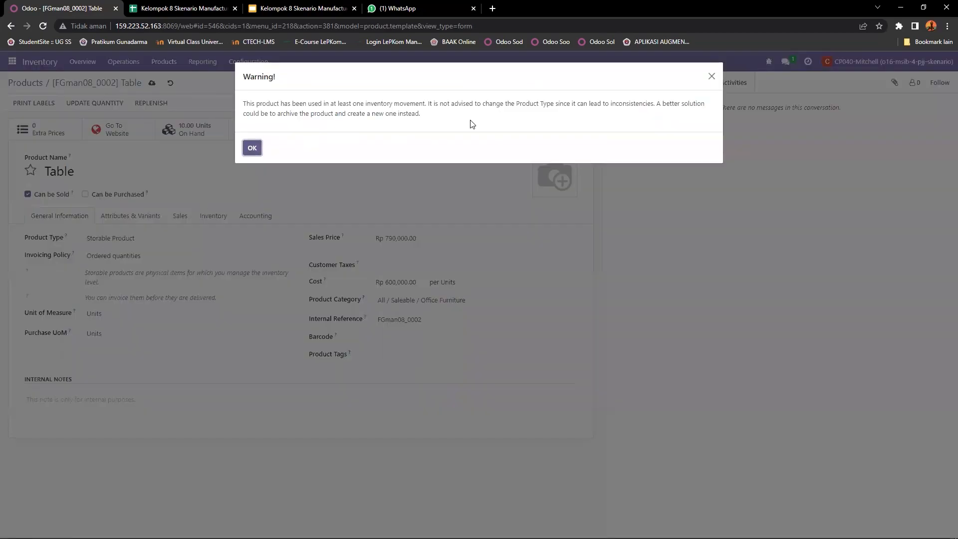
pyautogui.click(711, 77)
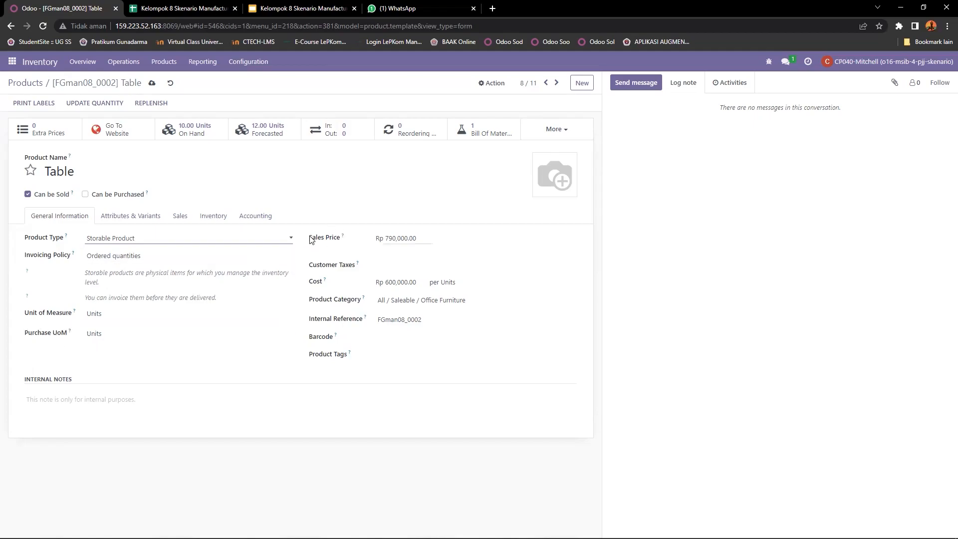
# Step: Review the Table's sales price, cost and product category fields on the General Information tab
pyautogui.moveTo(310, 237); pyautogui.dragTo(314, 244)
pyautogui.tripleClick(312, 244)
pyautogui.moveTo(308, 285); pyautogui.dragTo(324, 284)
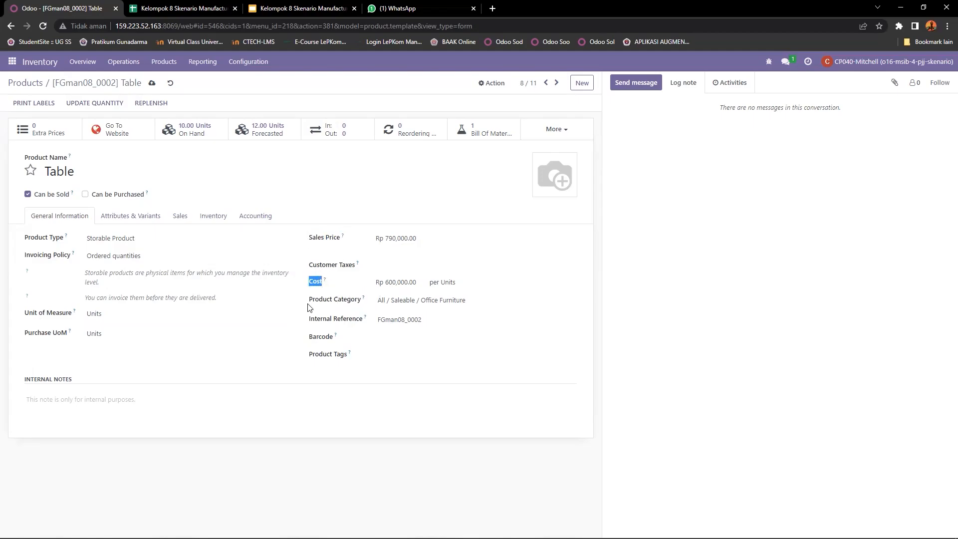
pyautogui.click(313, 305)
pyautogui.tripleClick(314, 304)
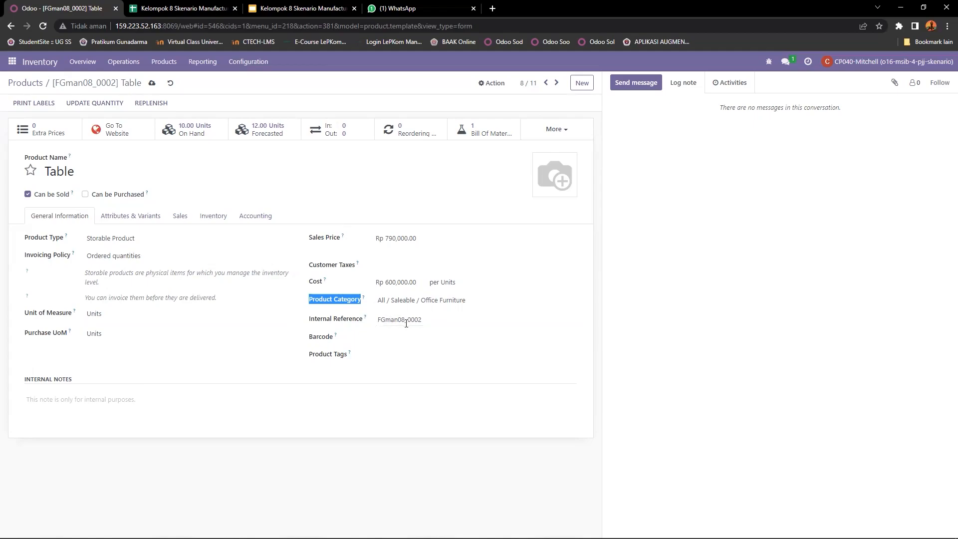
# Step: Review the Table's Sales, Inventory and Accounting tabs, then discard the edits and return to the products list
pyautogui.click(115, 216)
pyautogui.click(178, 217)
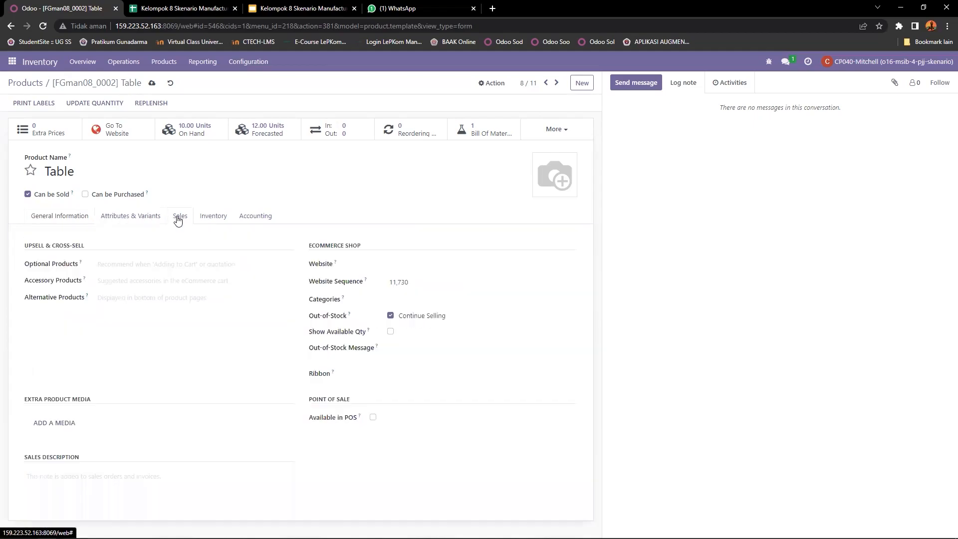
pyautogui.click(214, 218)
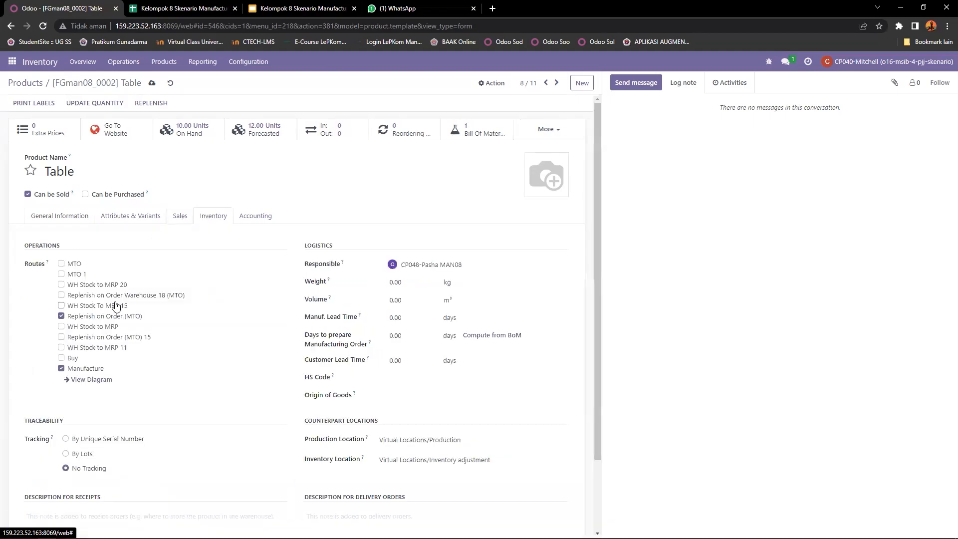
pyautogui.moveTo(22, 245); pyautogui.dragTo(47, 266)
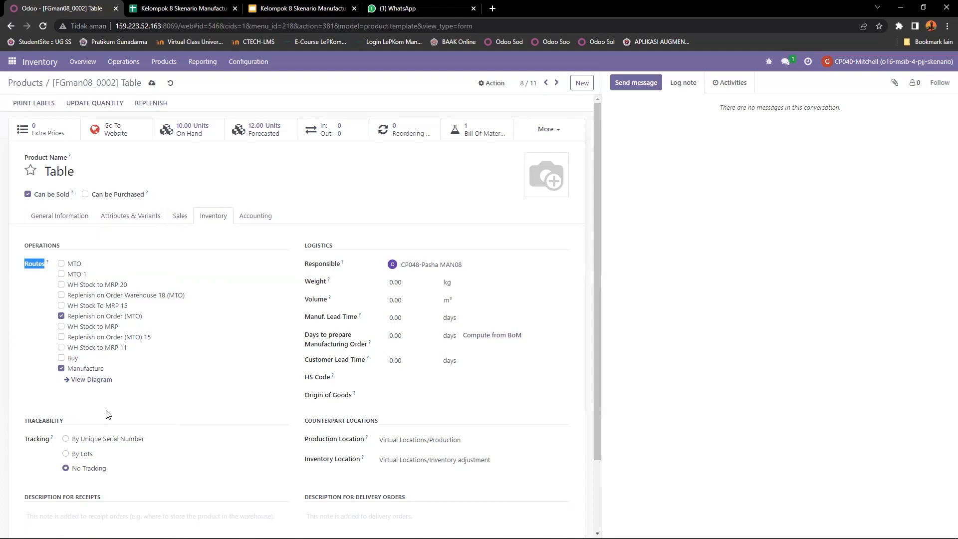
pyautogui.moveTo(76, 171); pyautogui.dragTo(45, 173)
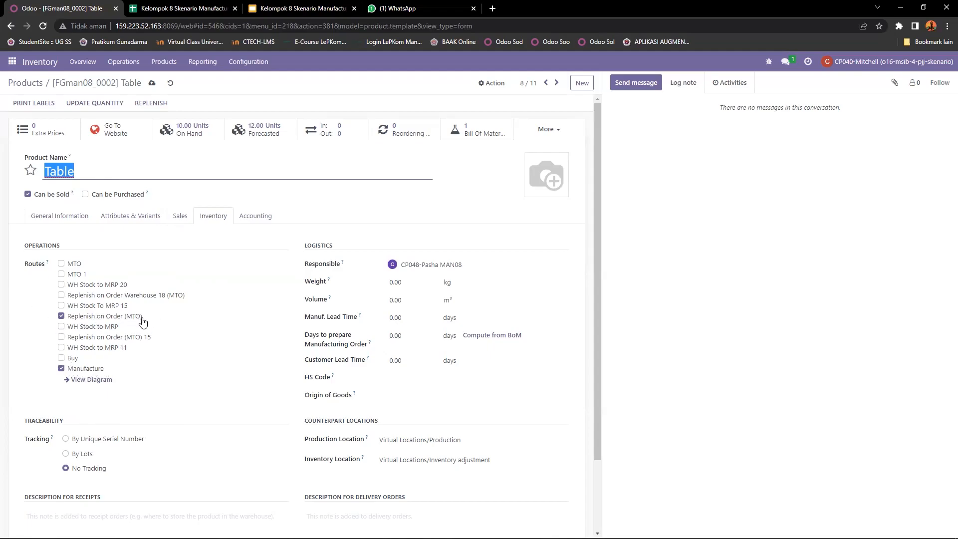
pyautogui.scroll(-1, 148, 325)
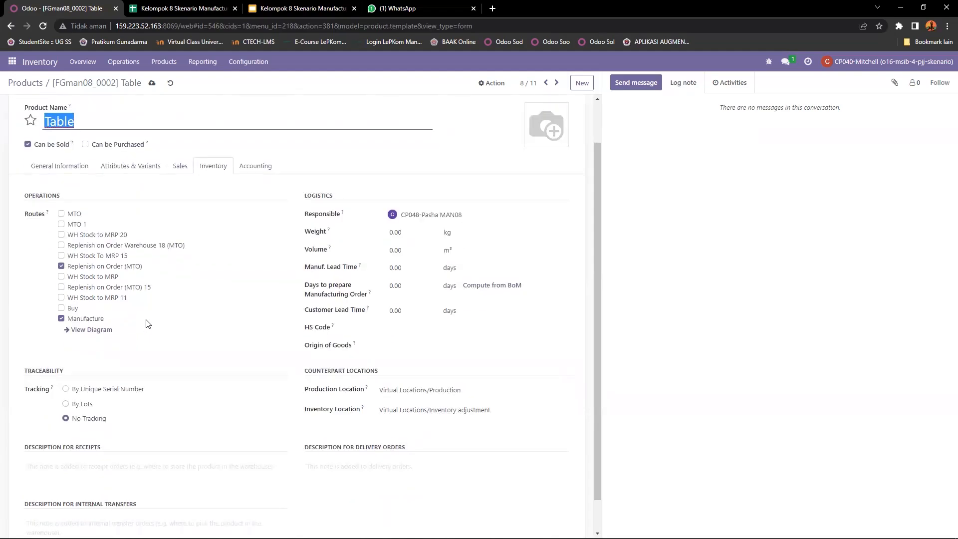
pyautogui.scroll(1, 147, 324)
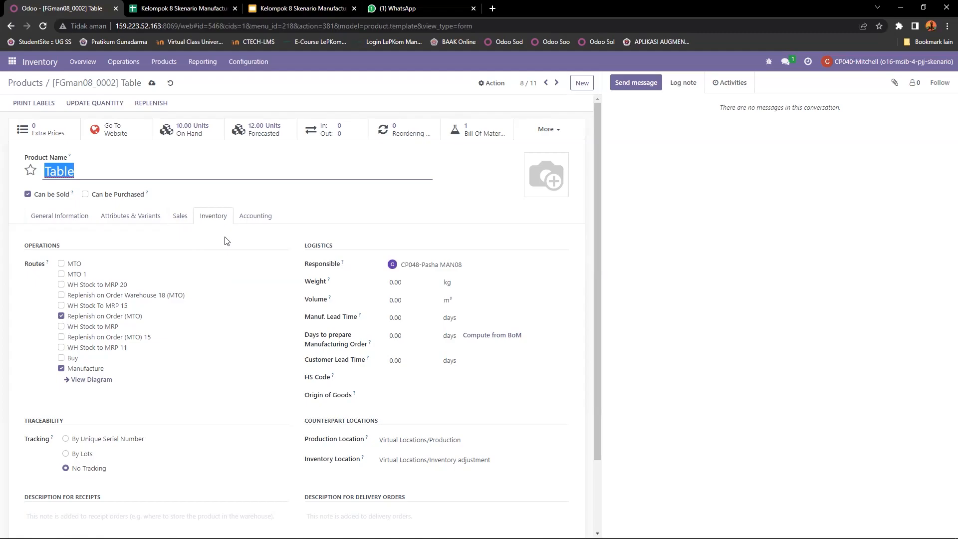
pyautogui.click(259, 218)
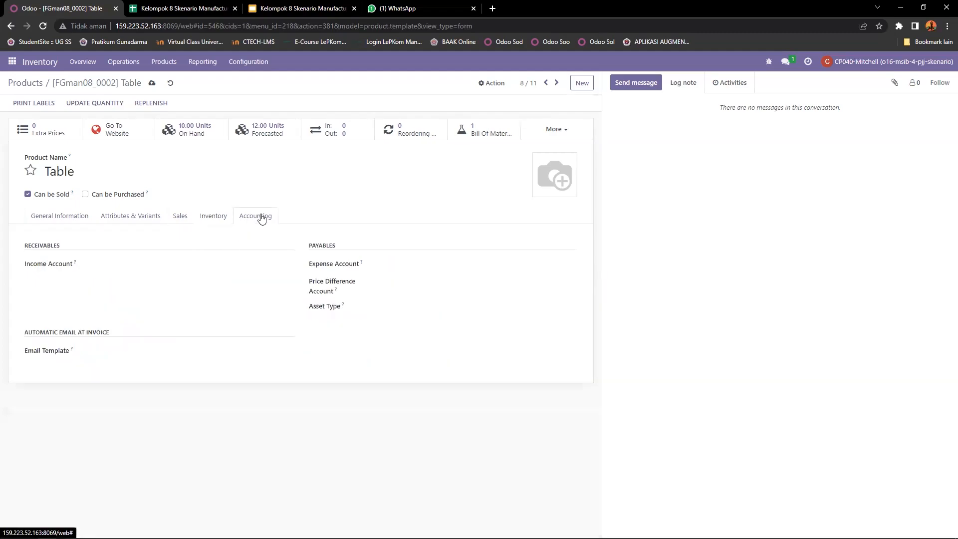
pyautogui.click(170, 84)
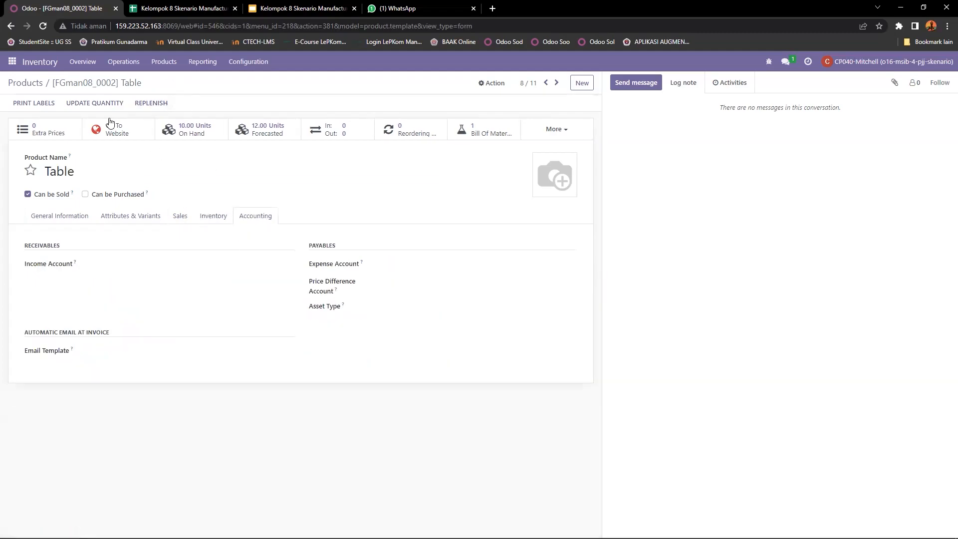
pyautogui.click(25, 83)
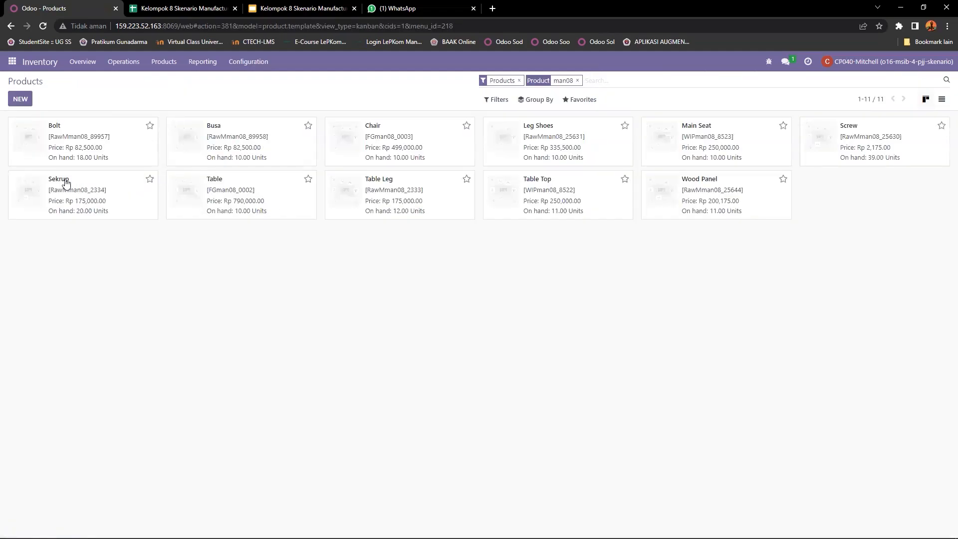
# Step: Open the Sekrup product and review its General Information tab and purchase option
pyautogui.click(75, 185)
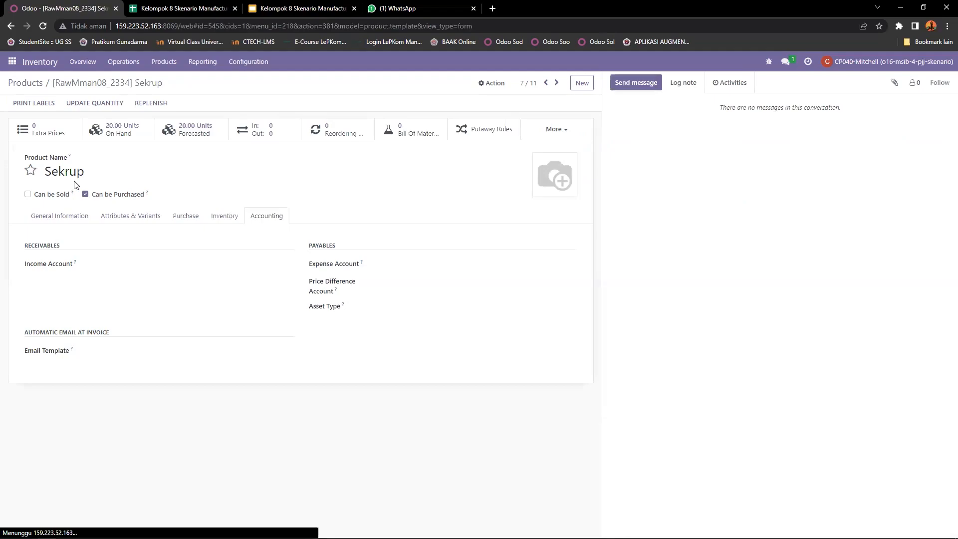
pyautogui.click(70, 224)
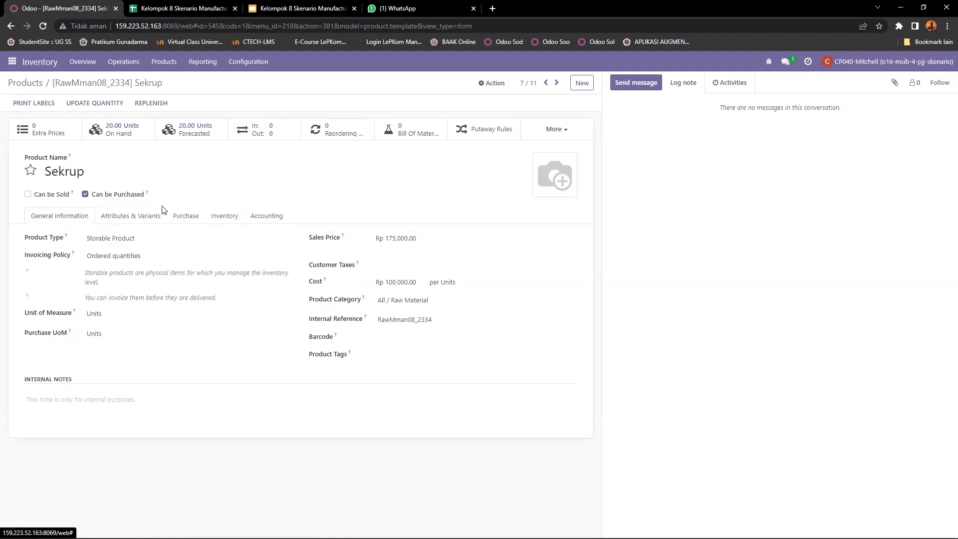
pyautogui.moveTo(151, 196); pyautogui.dragTo(86, 196)
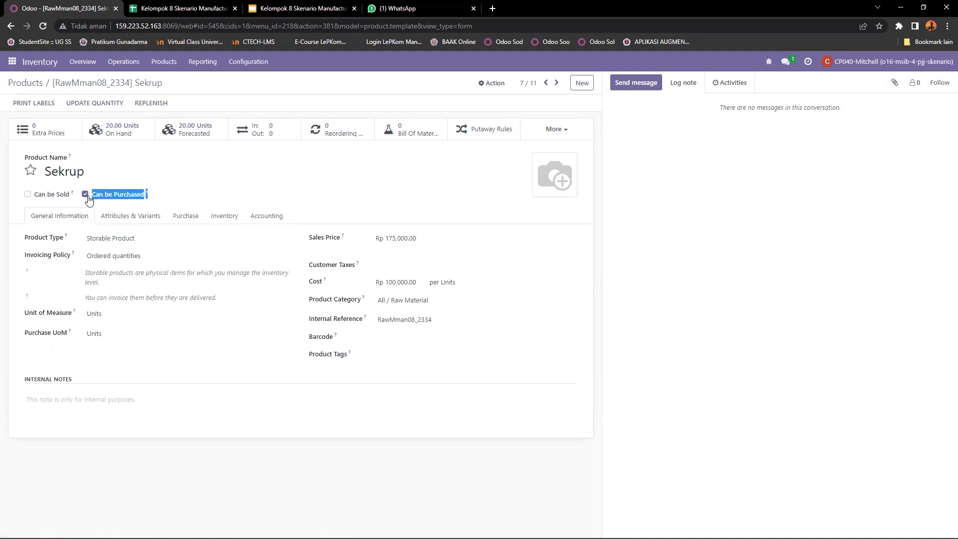
pyautogui.click(166, 199)
pyautogui.moveTo(68, 198); pyautogui.dragTo(37, 199)
pyautogui.click(65, 198)
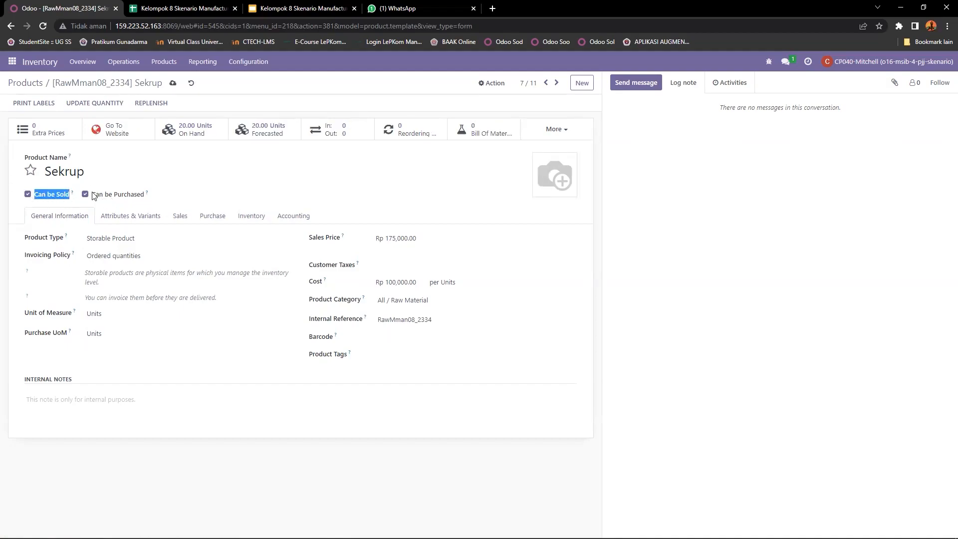
pyautogui.click(28, 195)
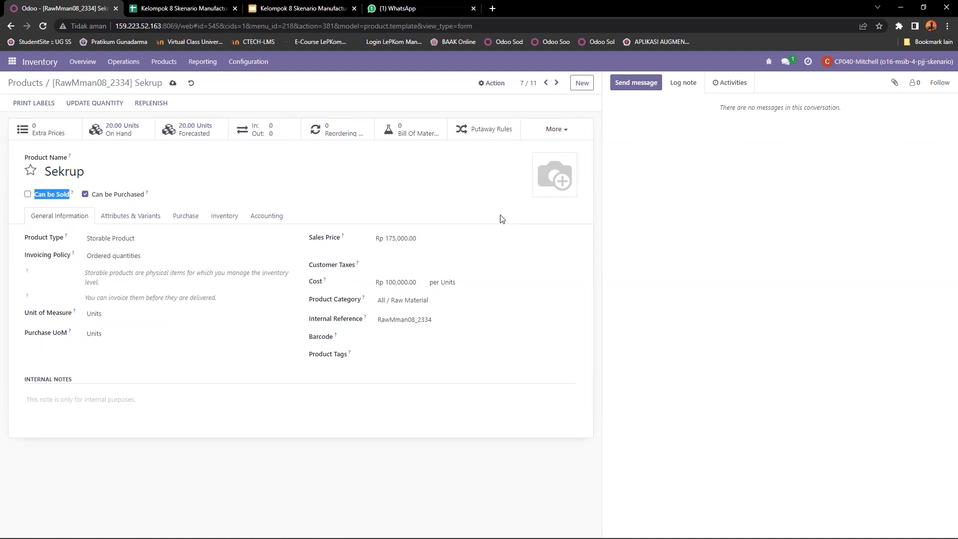
# Step: Review Sekrup's Attributes & Variants, Purchase and Inventory tabs, including its routes
pyautogui.click(119, 220)
pyautogui.click(186, 218)
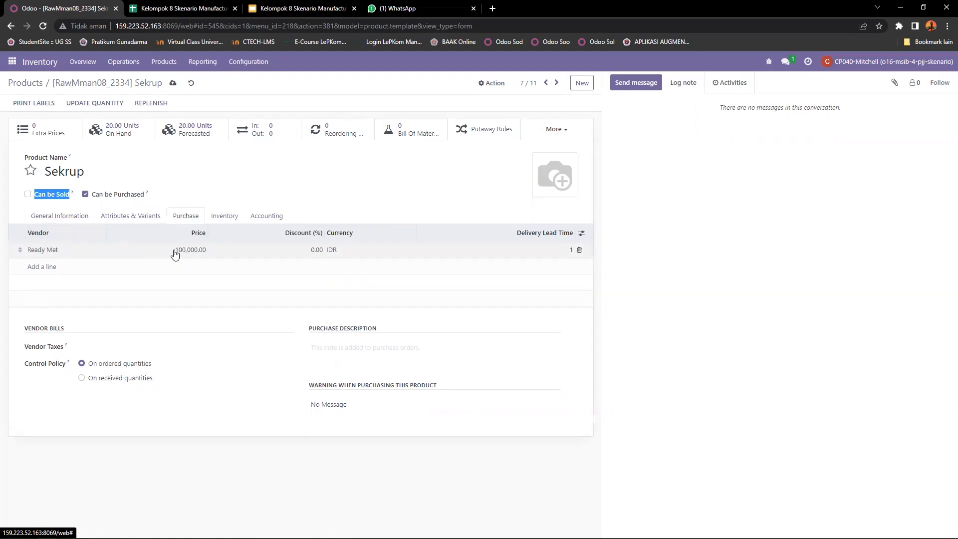
pyautogui.click(223, 218)
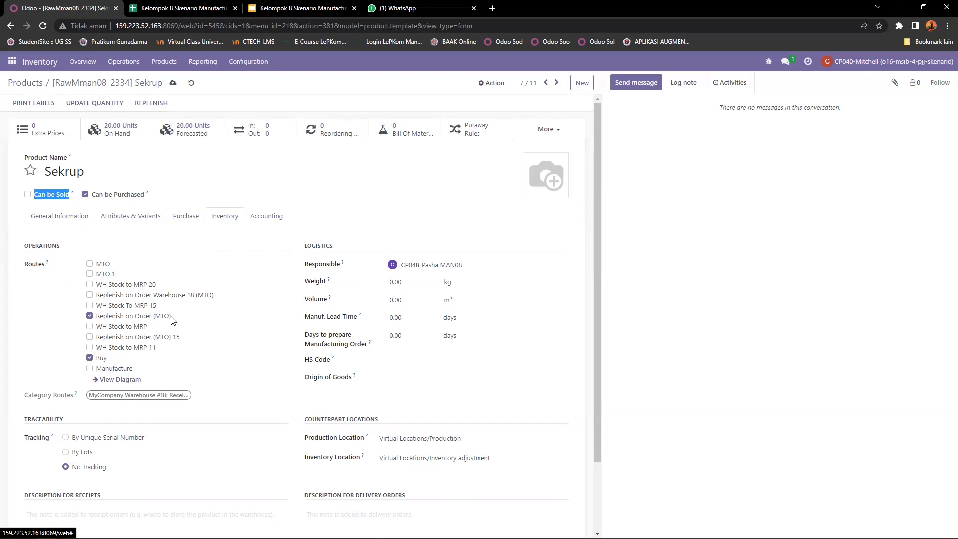
pyautogui.scroll(-1, 239, 328)
pyautogui.scroll(1, 286, 317)
pyautogui.scroll(-1, 184, 314)
pyautogui.scroll(1, 188, 306)
# Step: Go to the Manufacturing Orders list and start a new manufacturing order
pyautogui.click(13, 61)
pyautogui.click(18, 84)
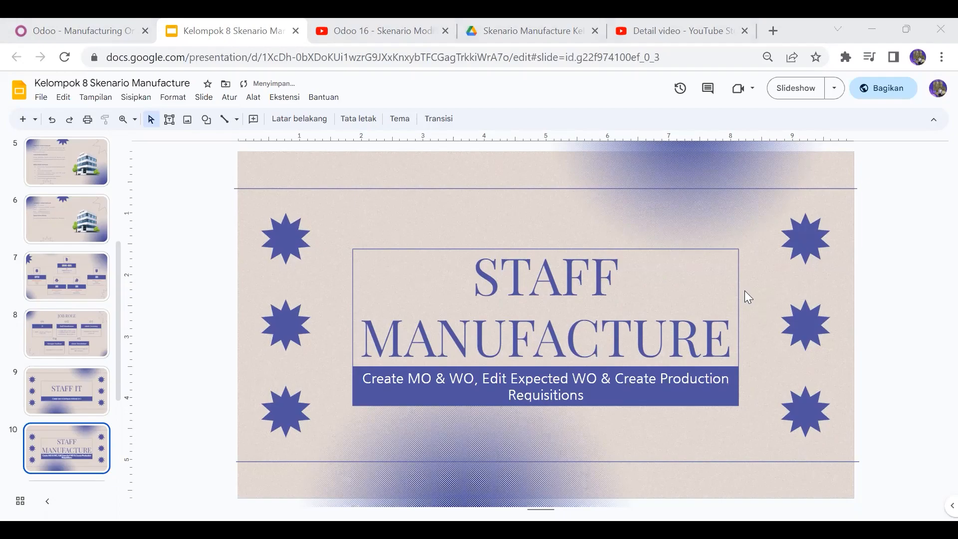
pyautogui.click(17, 18)
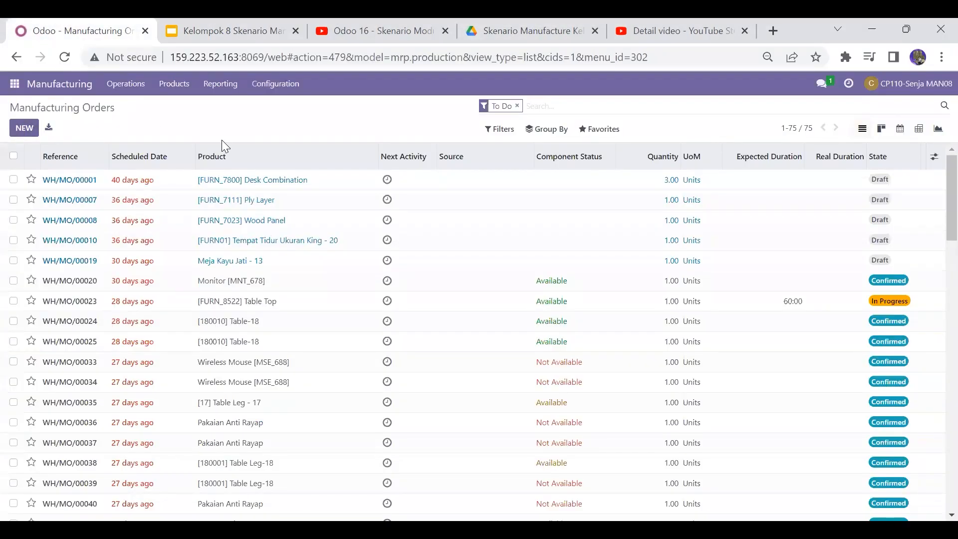
pyautogui.click(22, 131)
pyautogui.click(22, 132)
# Step: Search products for man08 and set the order's product to [FGman08_0002] Table
pyautogui.click(100, 202)
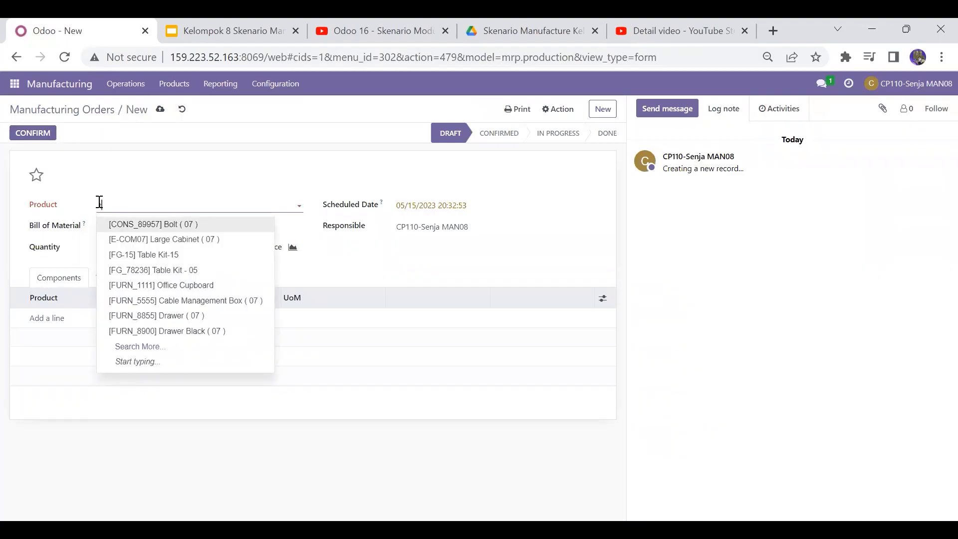
pyautogui.write('man08')
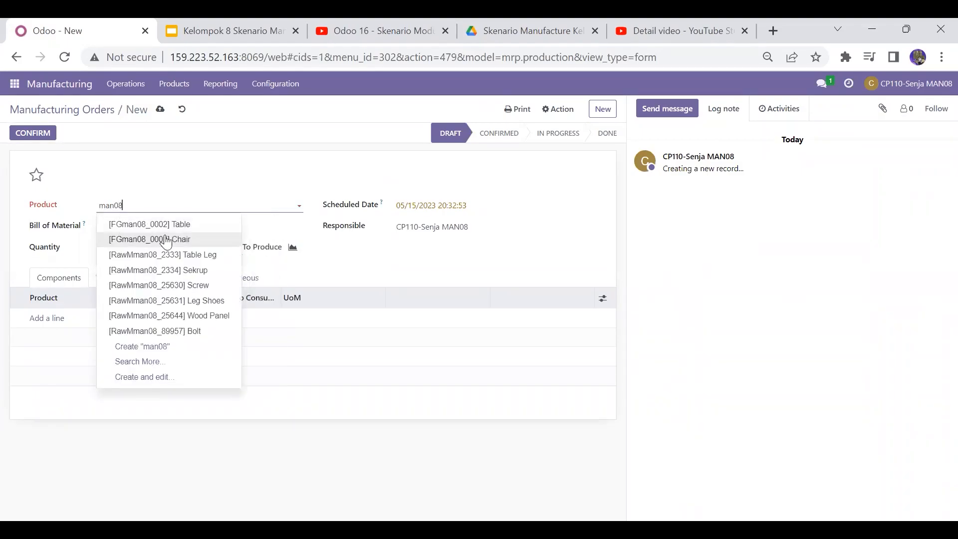
pyautogui.click(206, 225)
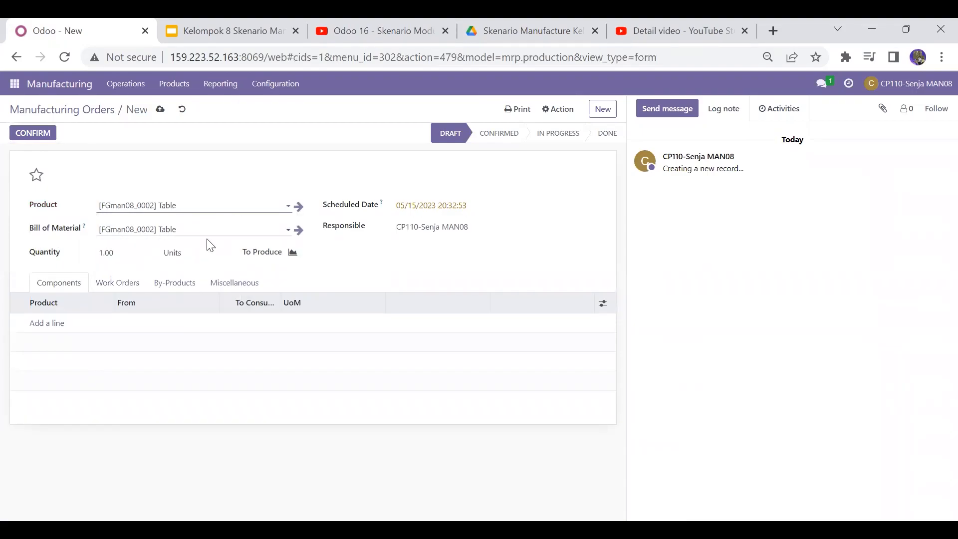
# Step: Set the manufacturing order's scheduled date to 05/22/2023
pyautogui.click(432, 207)
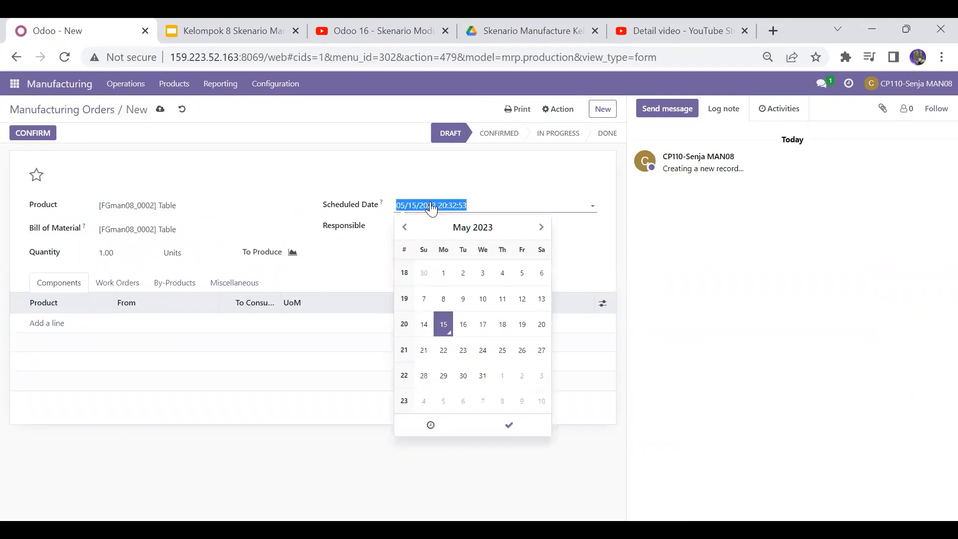
pyautogui.click(444, 351)
pyautogui.click(505, 421)
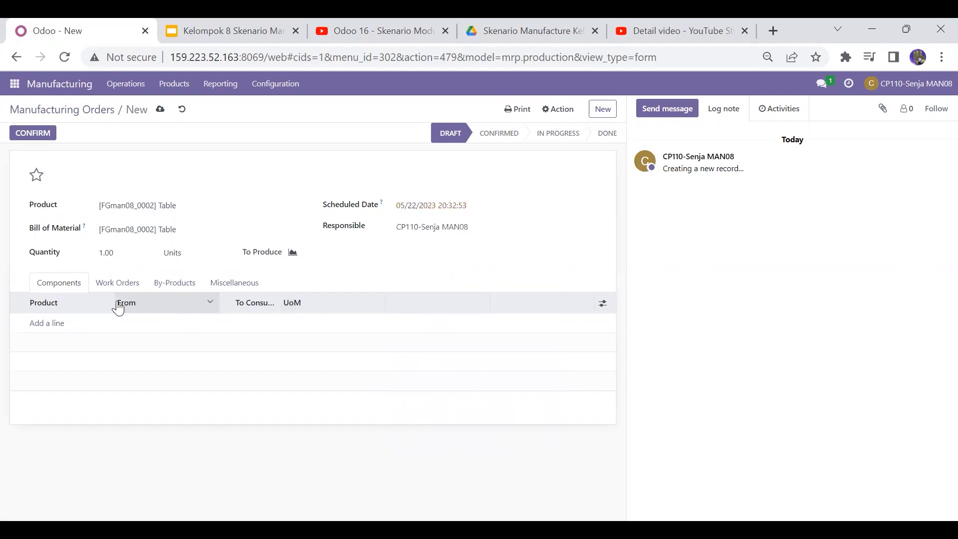
# Step: Add a component line and, through the full product search for man08, select [WIPman08_8522] Table Top
pyautogui.click(55, 324)
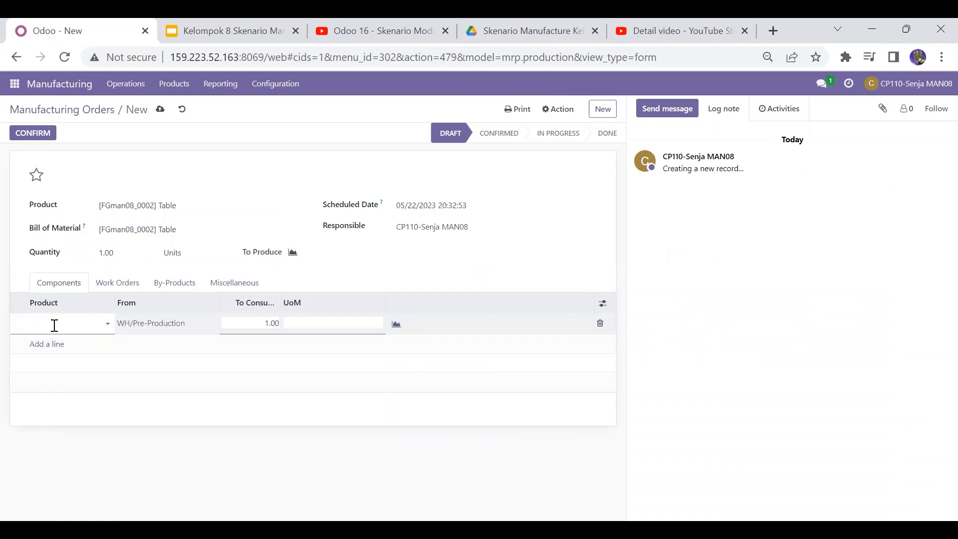
pyautogui.click(54, 324)
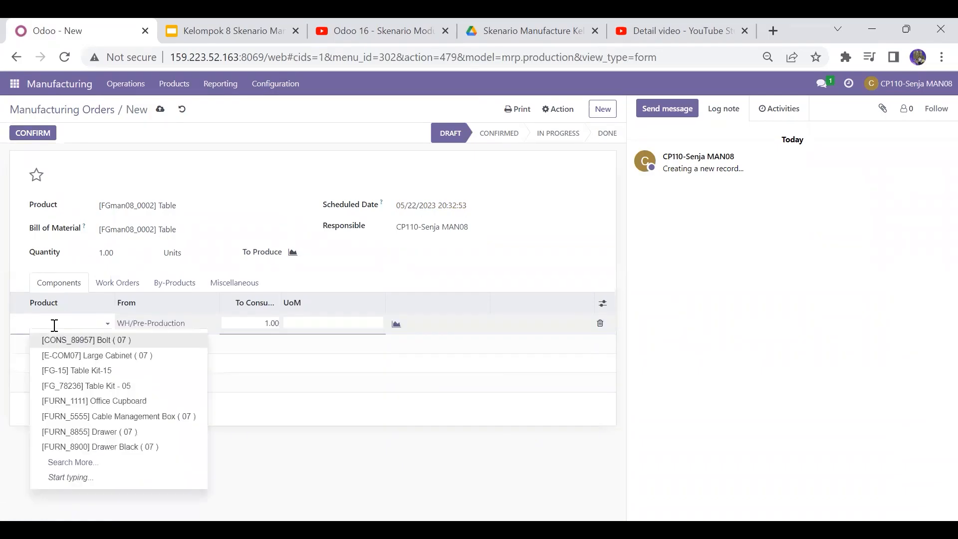
pyautogui.write('man08')
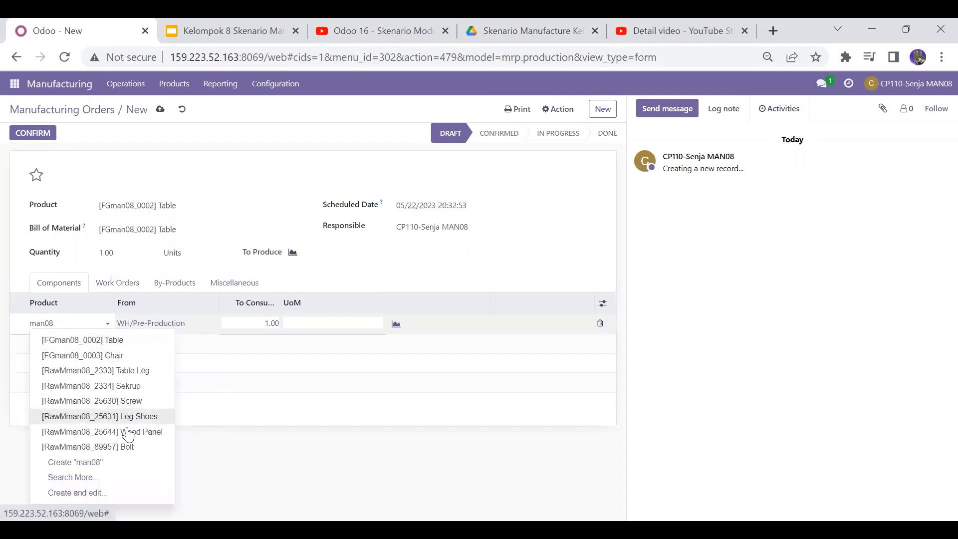
pyautogui.click(86, 478)
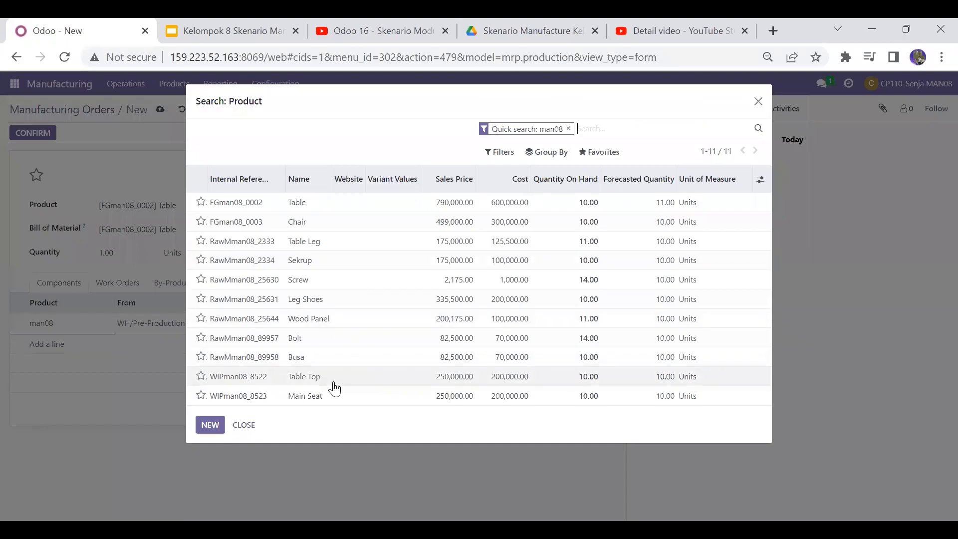
pyautogui.click(335, 385)
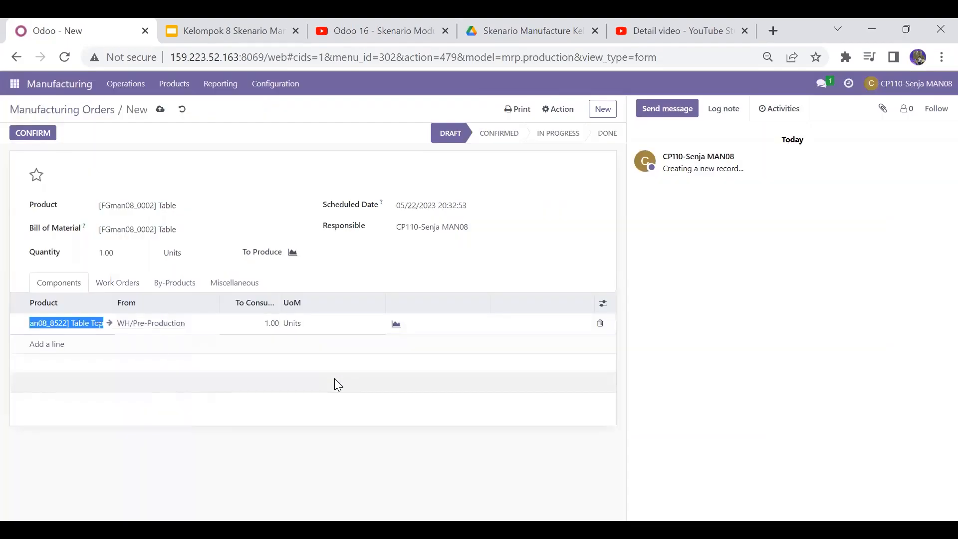
# Step: Add a second component line by searching man08 and selecting [RawMman08_2333] Table Leg
pyautogui.click(56, 345)
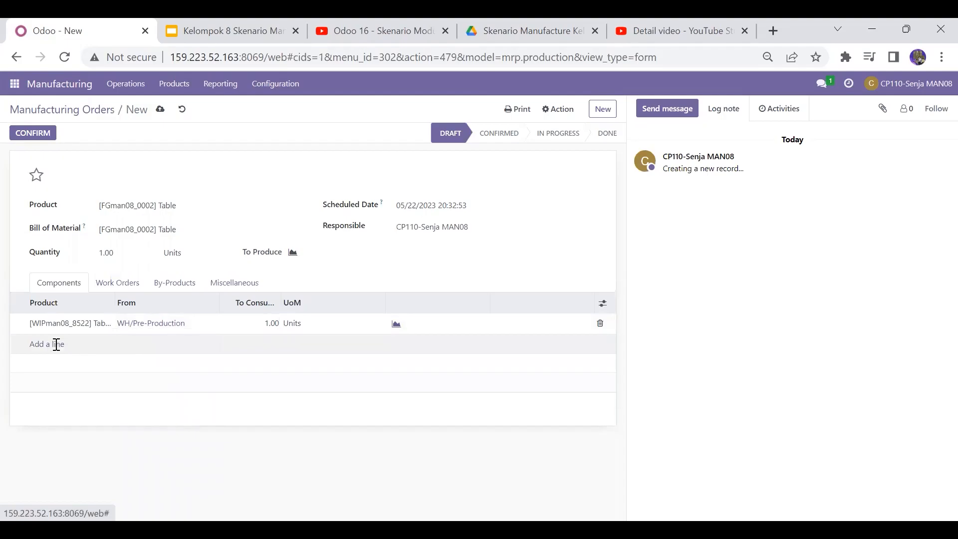
pyautogui.write('m')
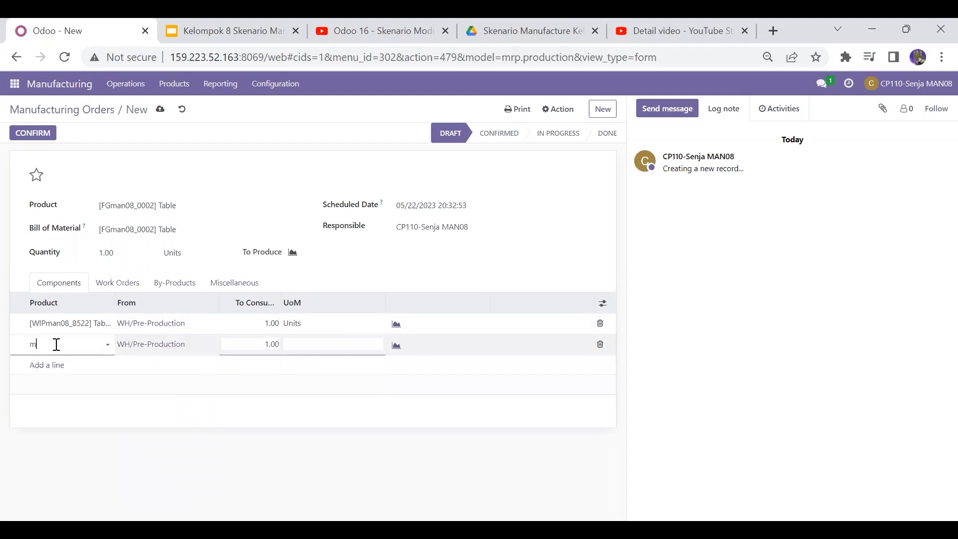
pyautogui.write('an08')
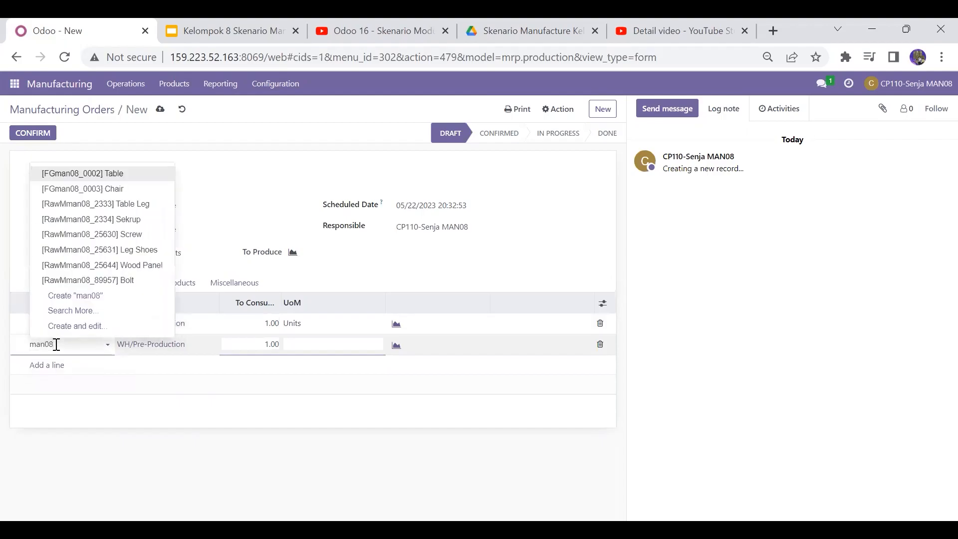
pyautogui.click(136, 204)
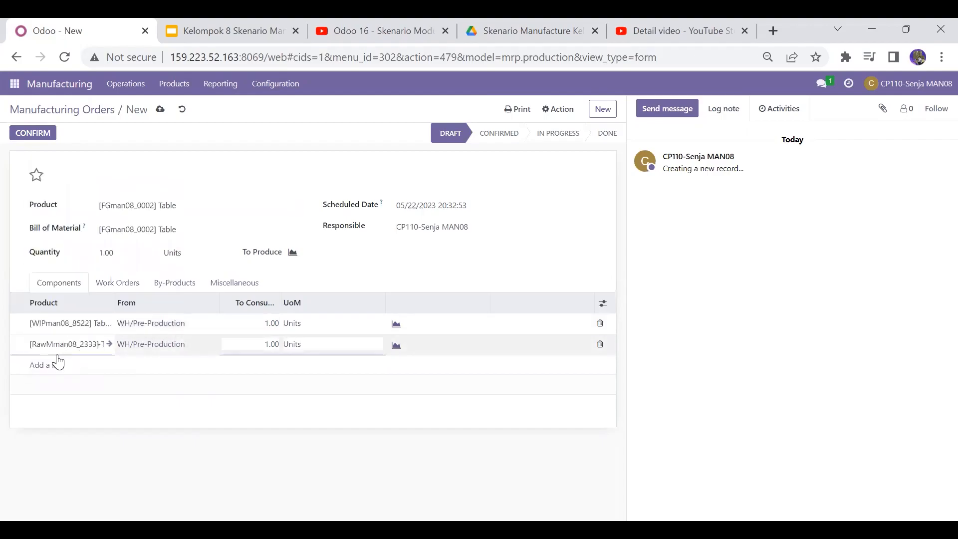
# Step: Add the component [RawMman08_89957] Bolt and set its quantity to consume to 4
pyautogui.click(44, 368)
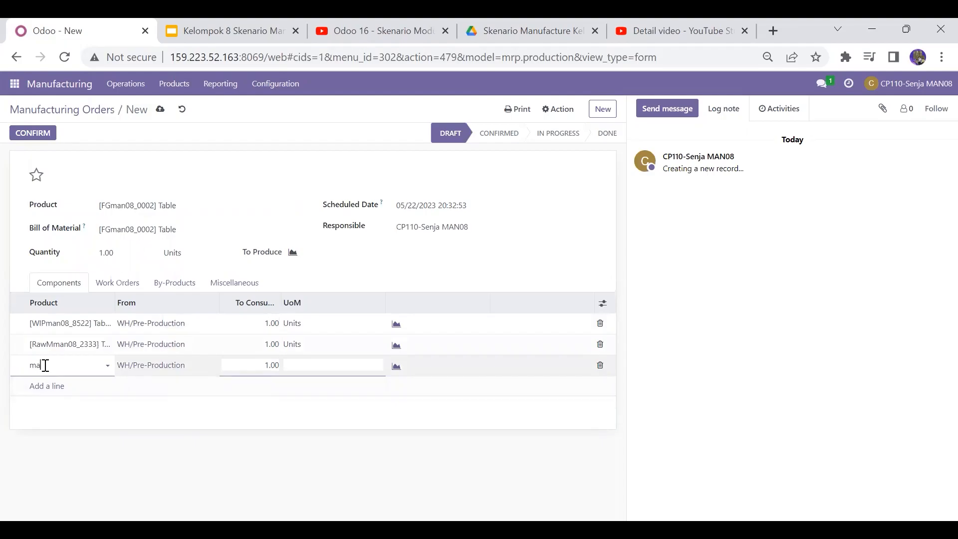
pyautogui.write('man08')
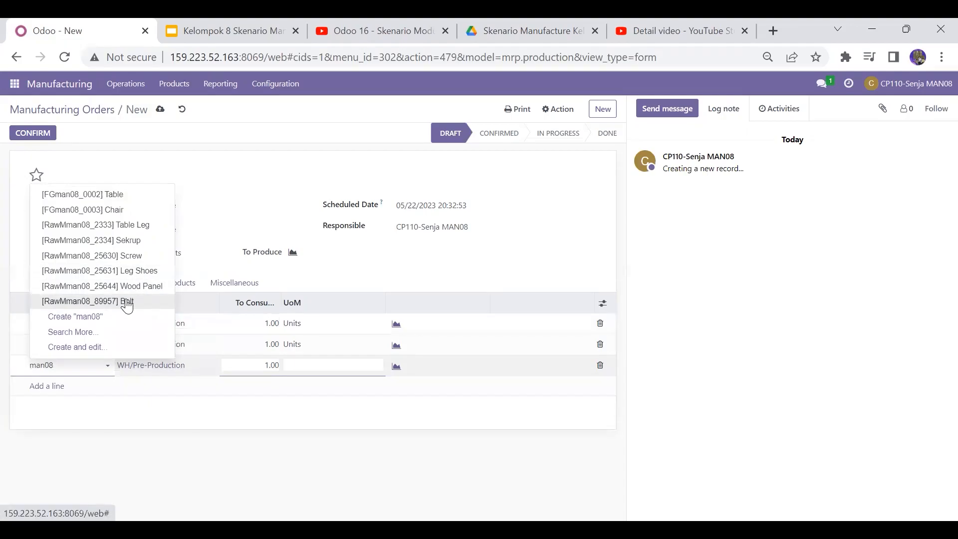
pyautogui.click(130, 300)
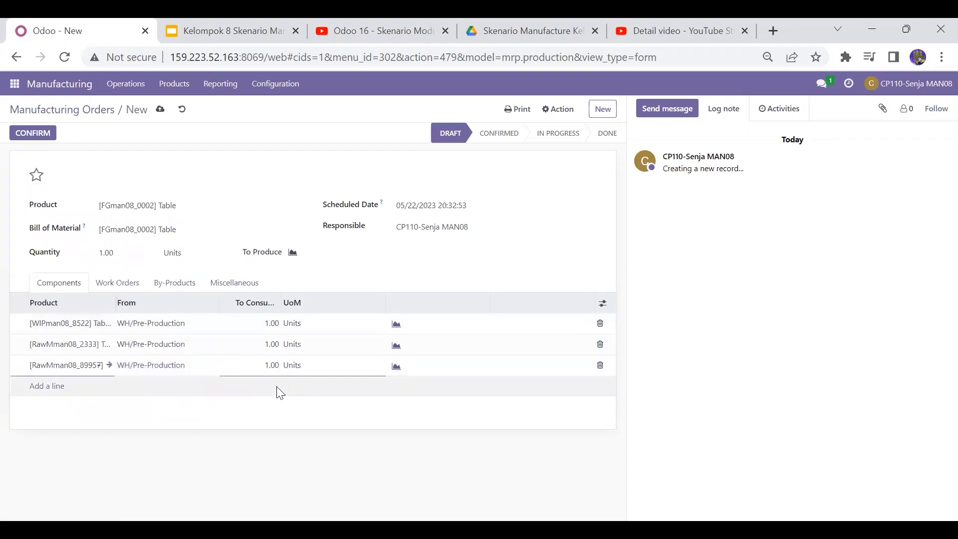
pyautogui.click(264, 363)
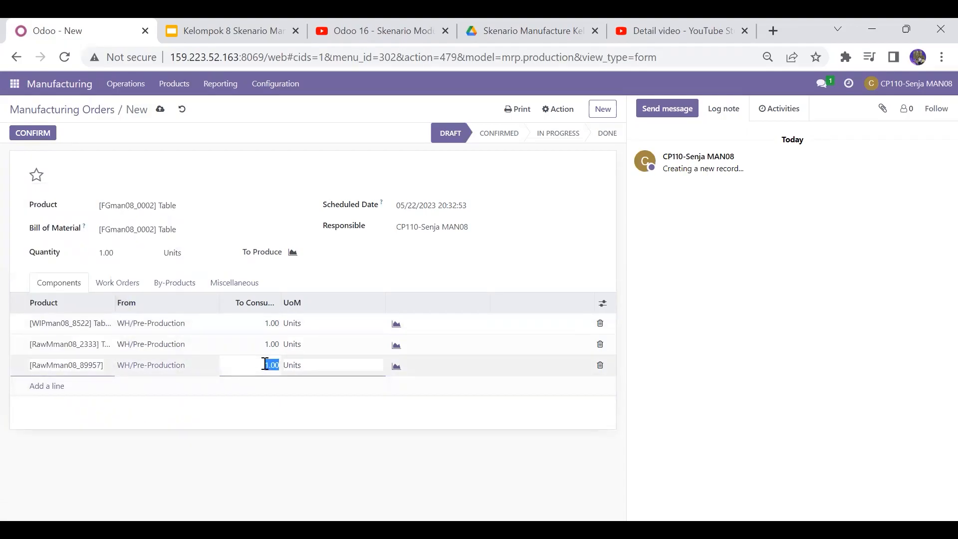
pyautogui.write('4')
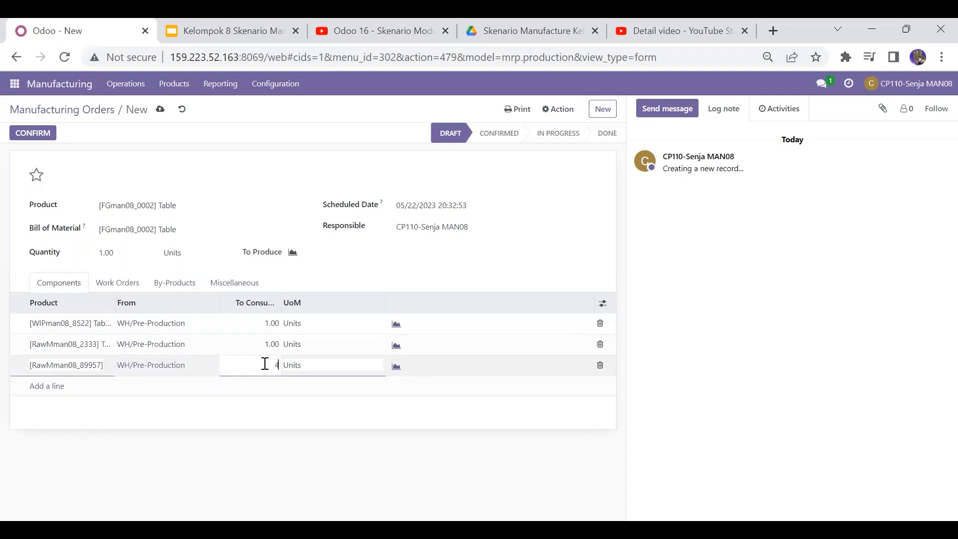
# Step: Add the component [RawMman08_25630] Screw and set its quantity to consume to 4
pyautogui.click(48, 394)
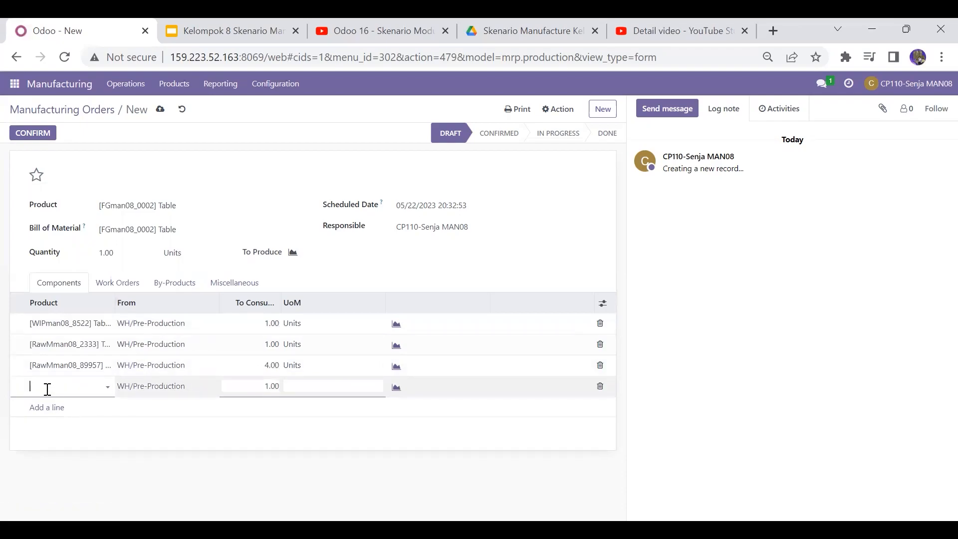
pyautogui.write('man08')
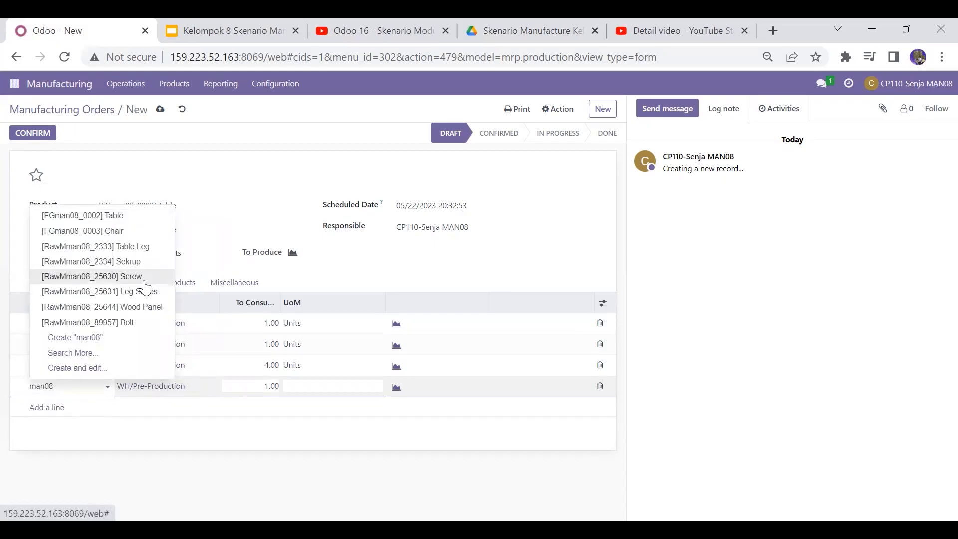
pyautogui.click(144, 281)
pyautogui.click(272, 385)
pyautogui.write('4')
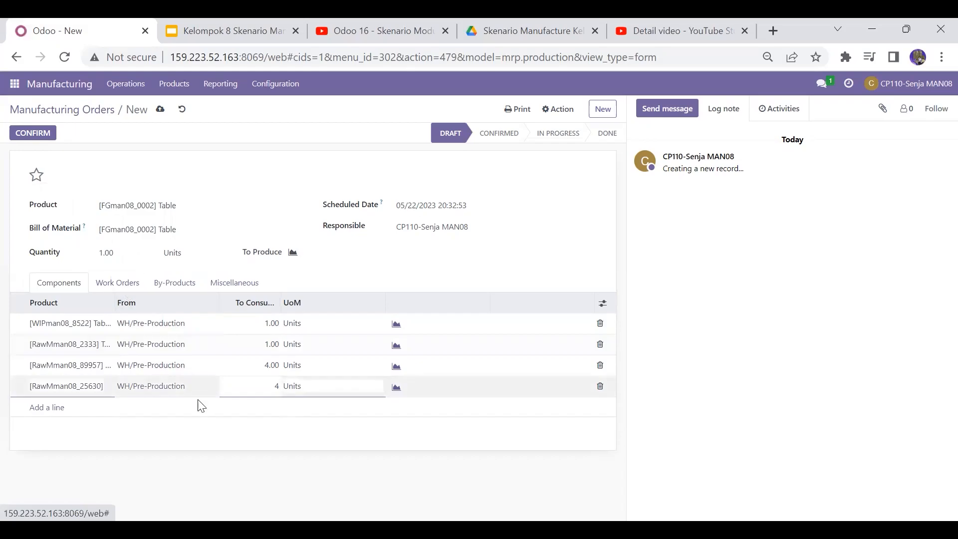
pyautogui.click(191, 414)
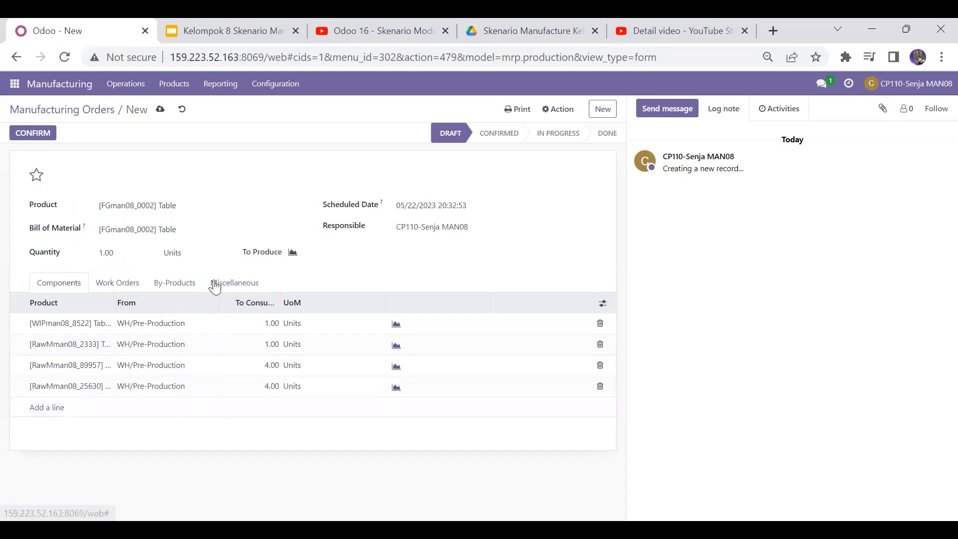
# Step: In the work orders, add an operation named Cutting man08 using the Cutting work center
pyautogui.click(139, 287)
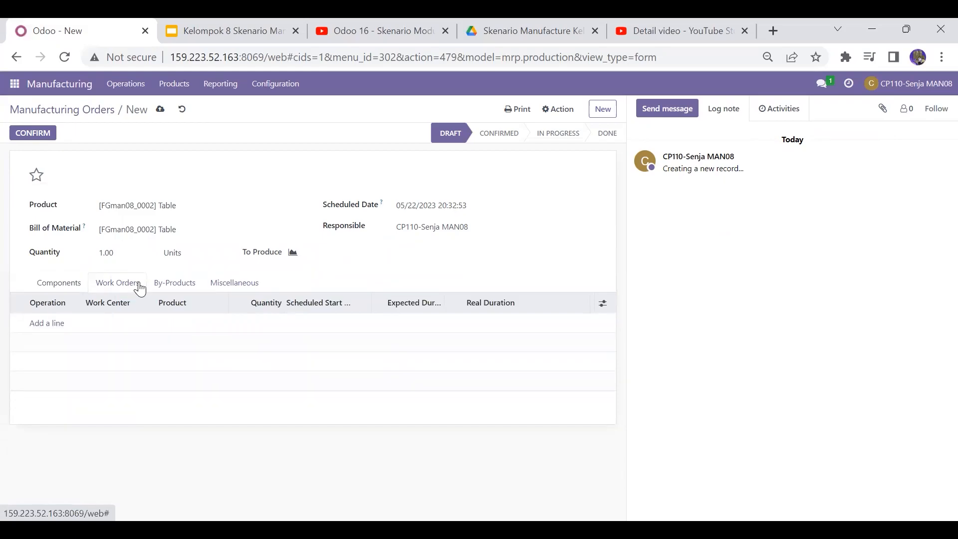
pyautogui.click(60, 328)
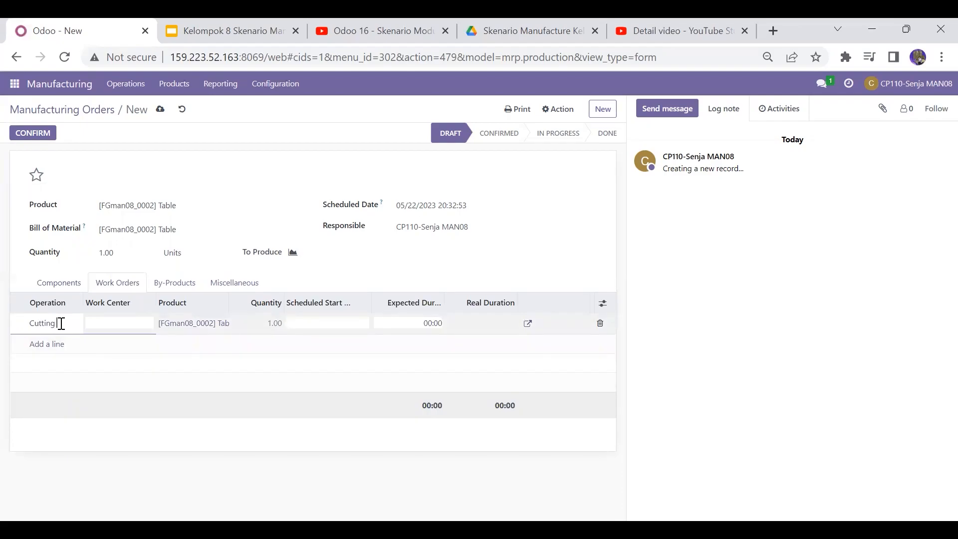
pyautogui.write('Cutting man08')
pyautogui.click(118, 323)
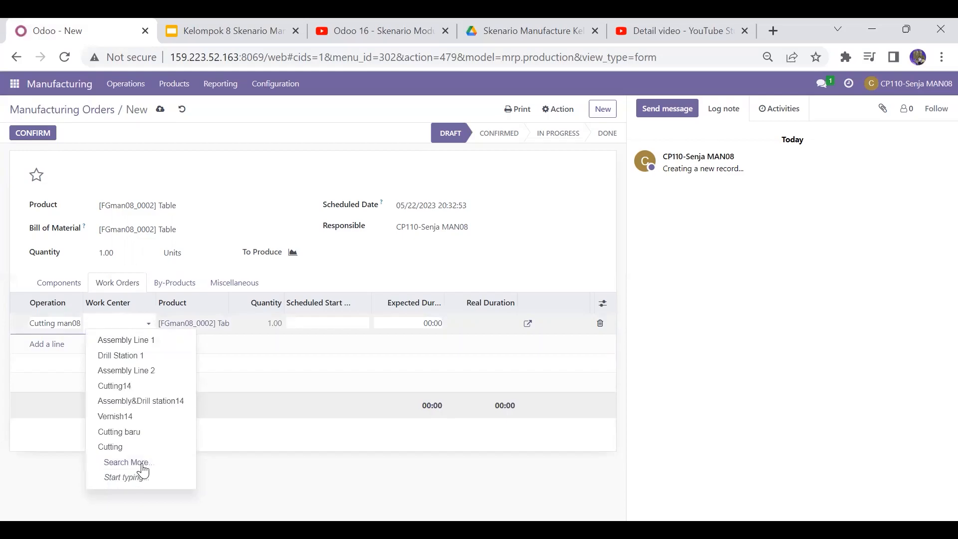
pyautogui.click(130, 450)
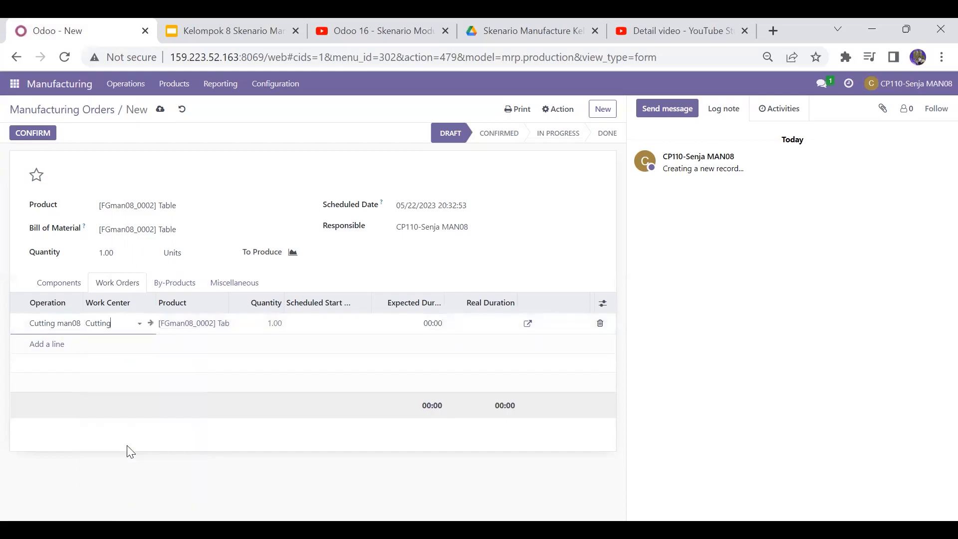
# Step: Add an operation named Assembly man08 and assign it the Assembly & Drill Station work center from the full list
pyautogui.click(40, 346)
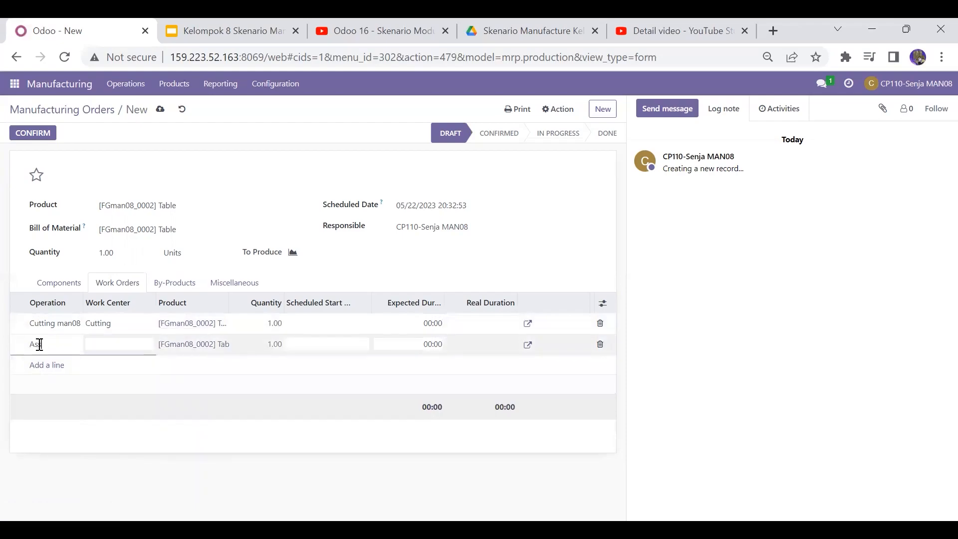
pyautogui.write('Assembly man08')
pyautogui.click(104, 355)
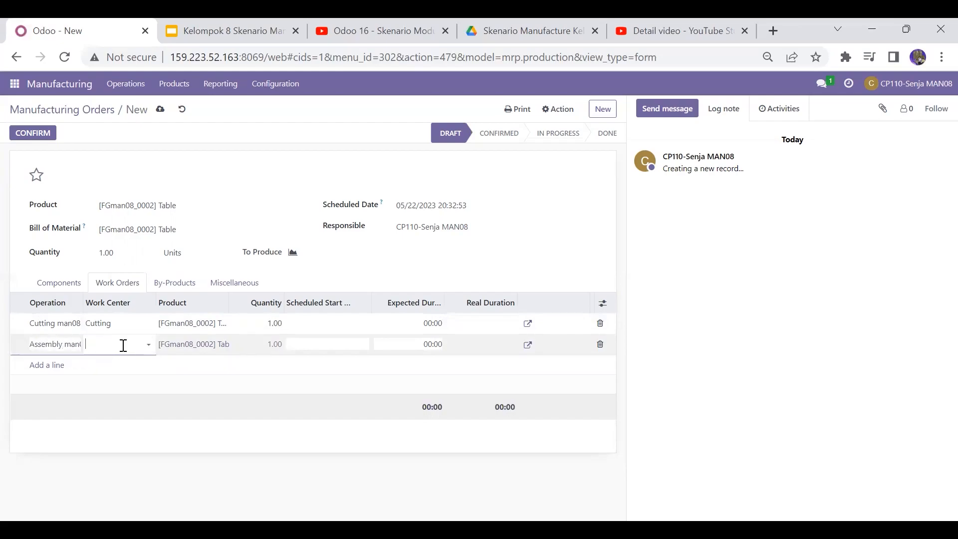
pyautogui.click(123, 345)
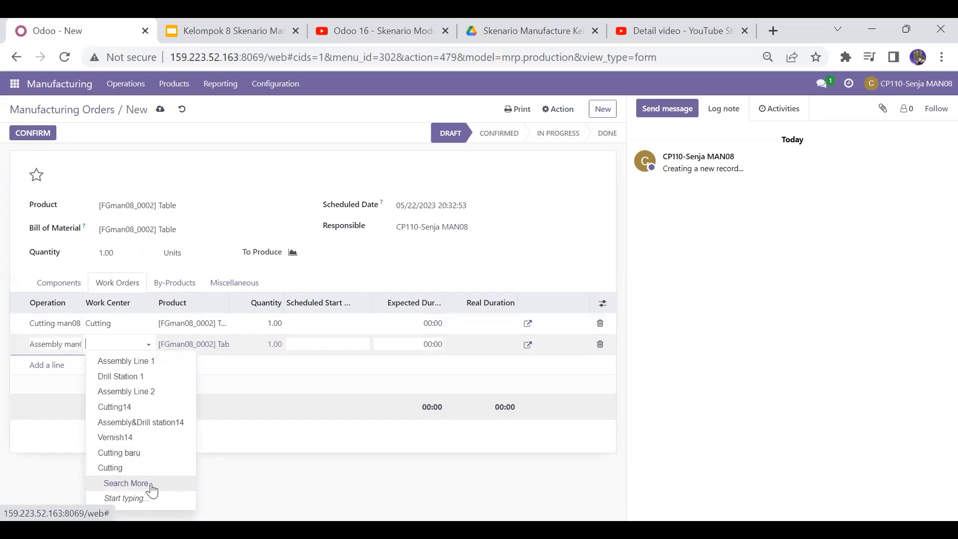
pyautogui.click(153, 485)
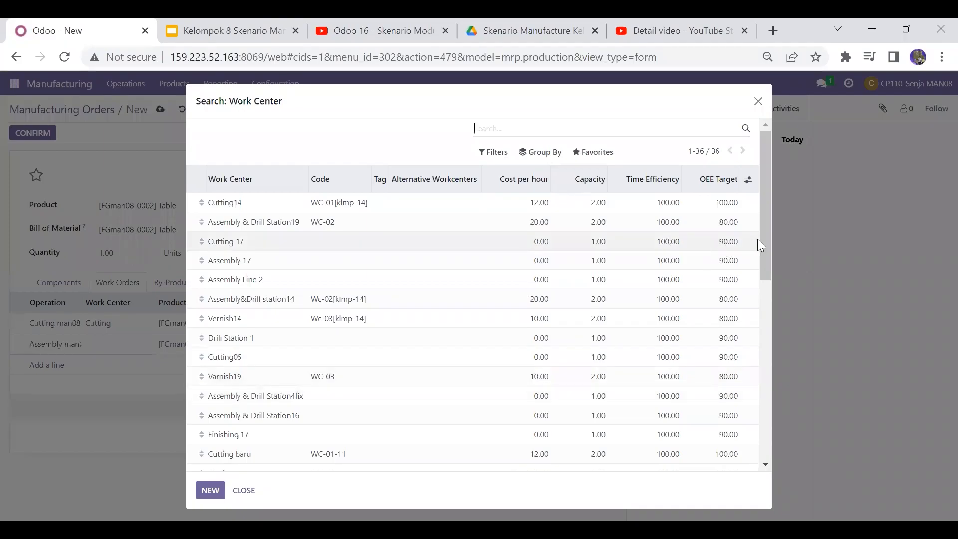
pyautogui.moveTo(766, 258); pyautogui.dragTo(758, 403)
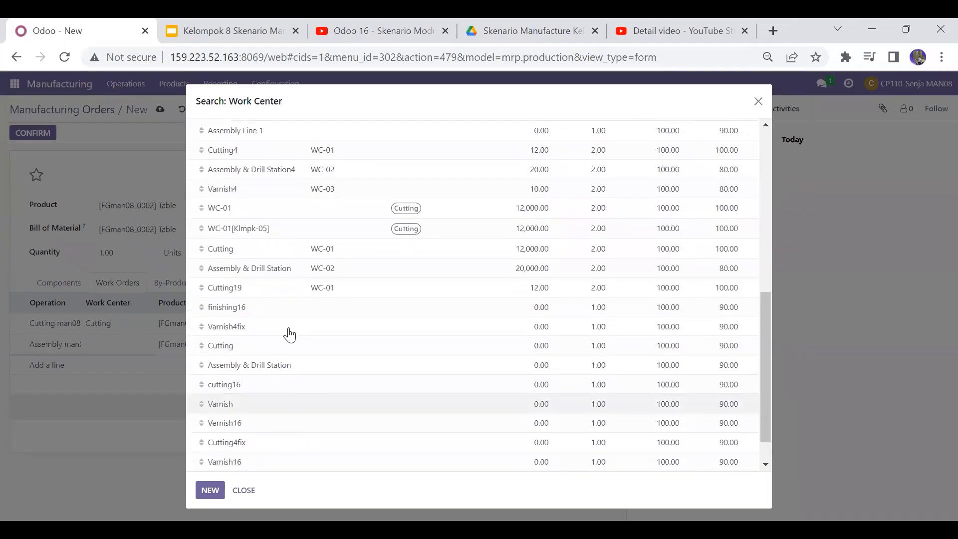
pyautogui.click(231, 368)
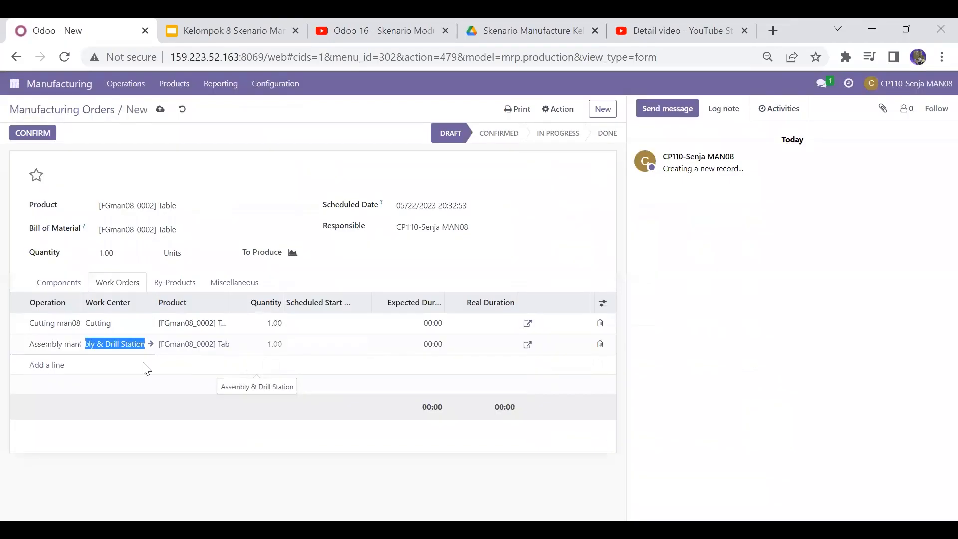
# Step: Add an operation named Finishing man08 and assign it the Varnish work center from the full list
pyautogui.click(48, 366)
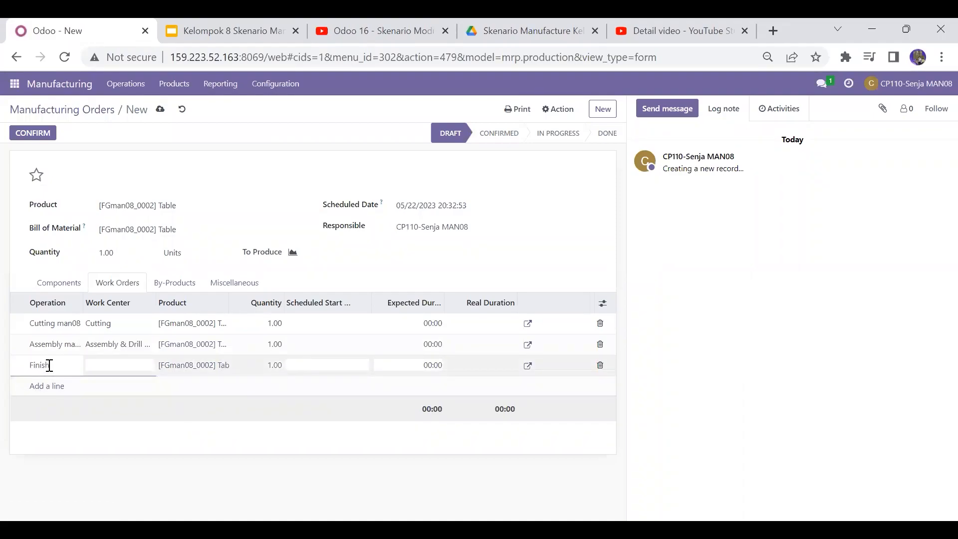
pyautogui.write('Finishing man08')
pyautogui.click(108, 367)
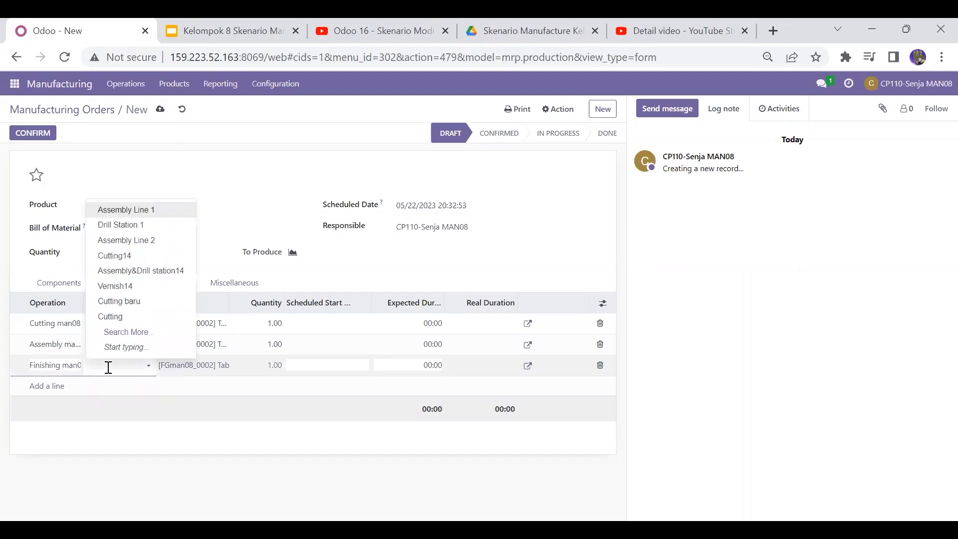
pyautogui.click(155, 335)
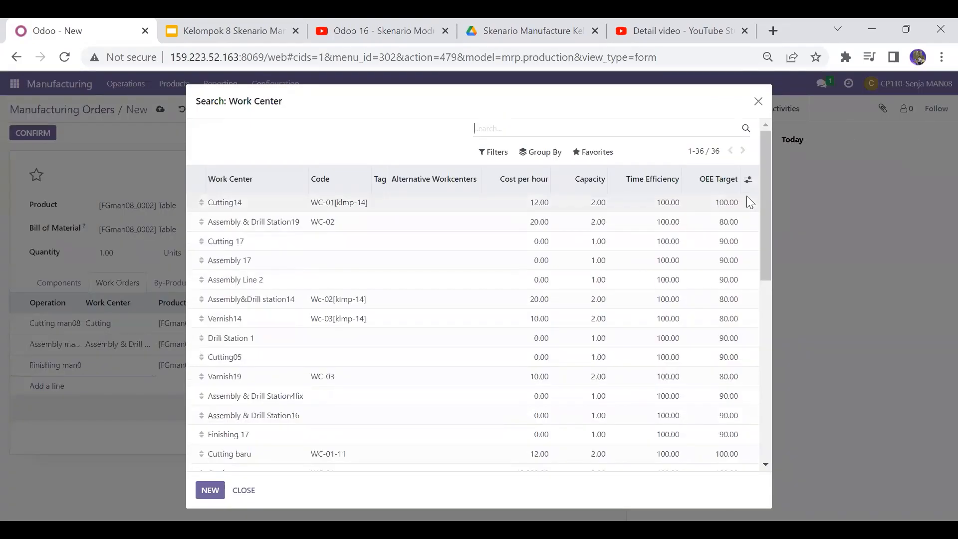
pyautogui.scroll(-3, 758, 213)
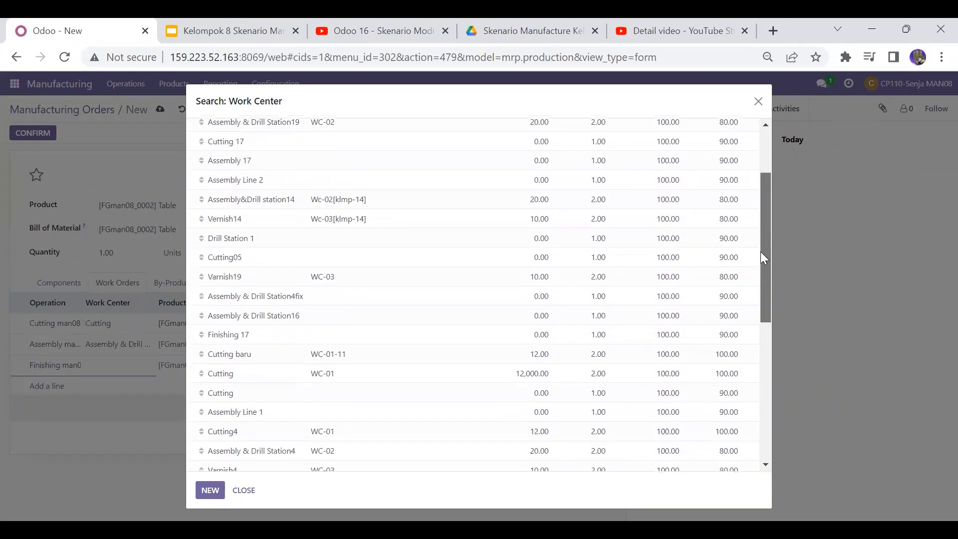
pyautogui.scroll(-2, 761, 264)
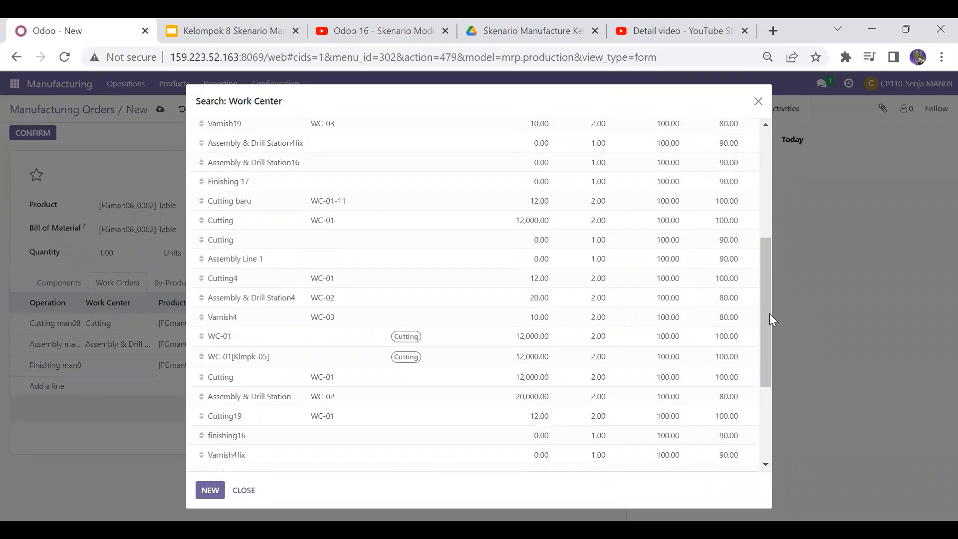
pyautogui.moveTo(770, 313); pyautogui.dragTo(765, 375)
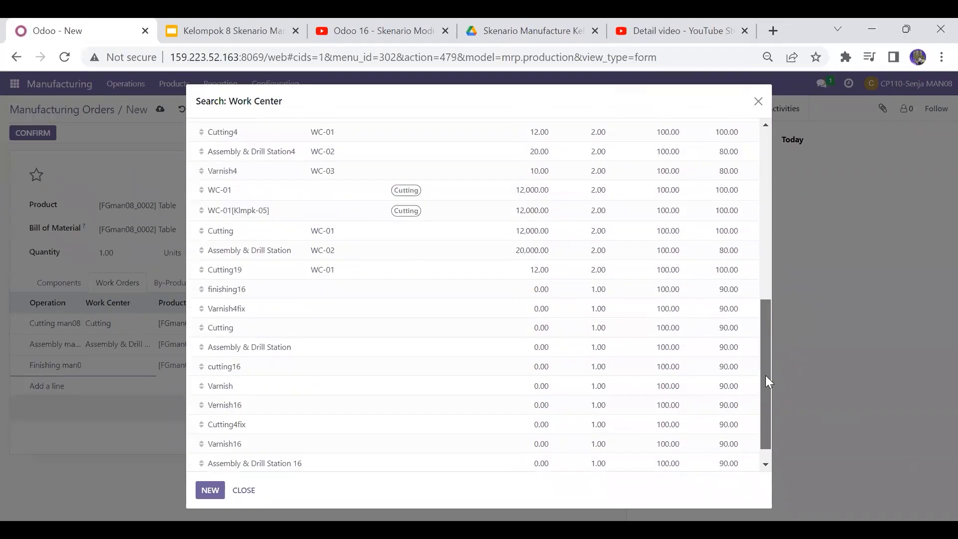
pyautogui.click(232, 392)
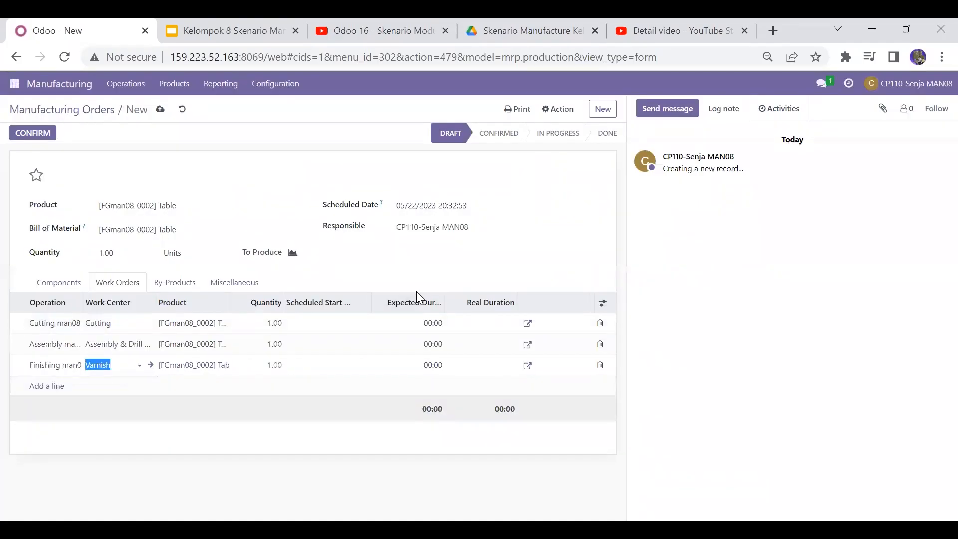
# Step: Set the expected durations of the Cutting, Assembly and Finishing work orders to 5, 10 and 5 minutes
pyautogui.click(435, 323)
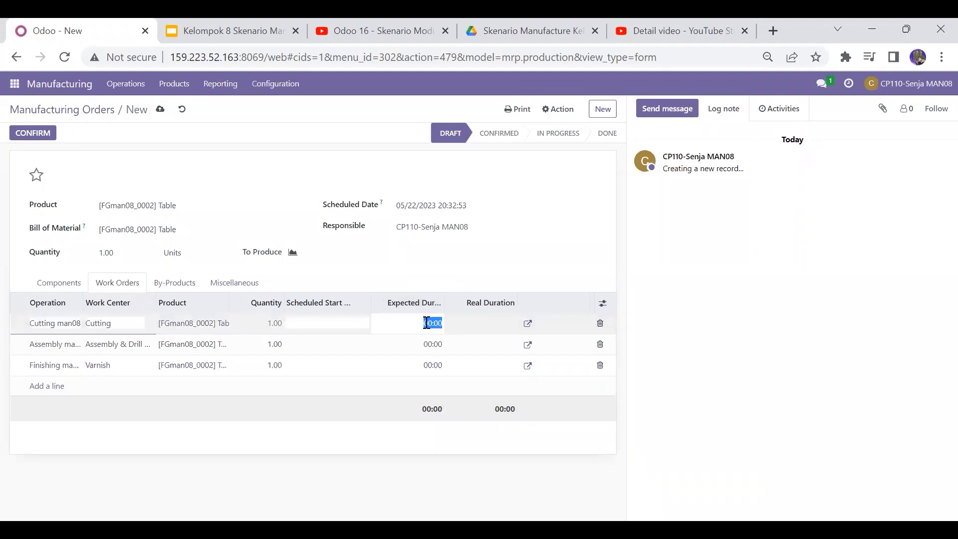
pyautogui.write('5')
pyautogui.press('Return')
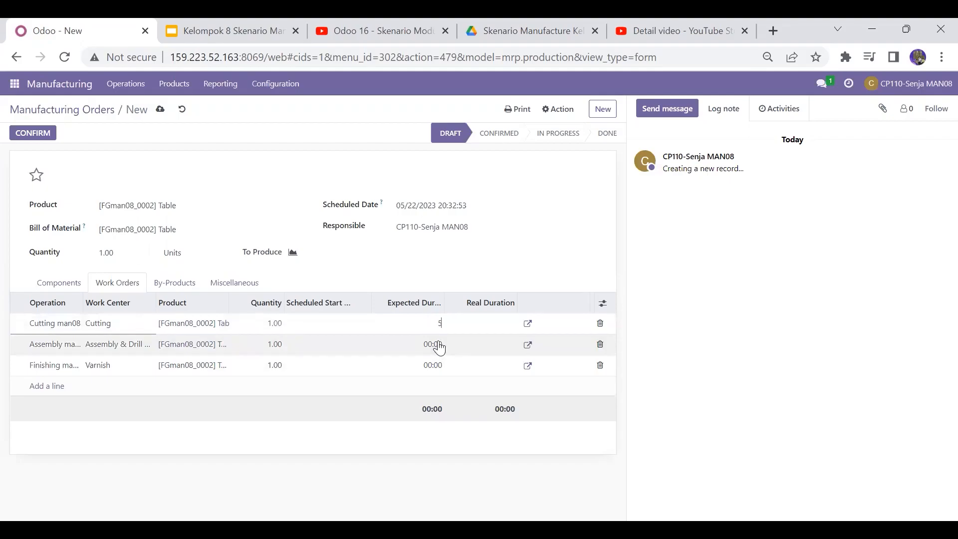
pyautogui.click(439, 341)
pyautogui.write('10')
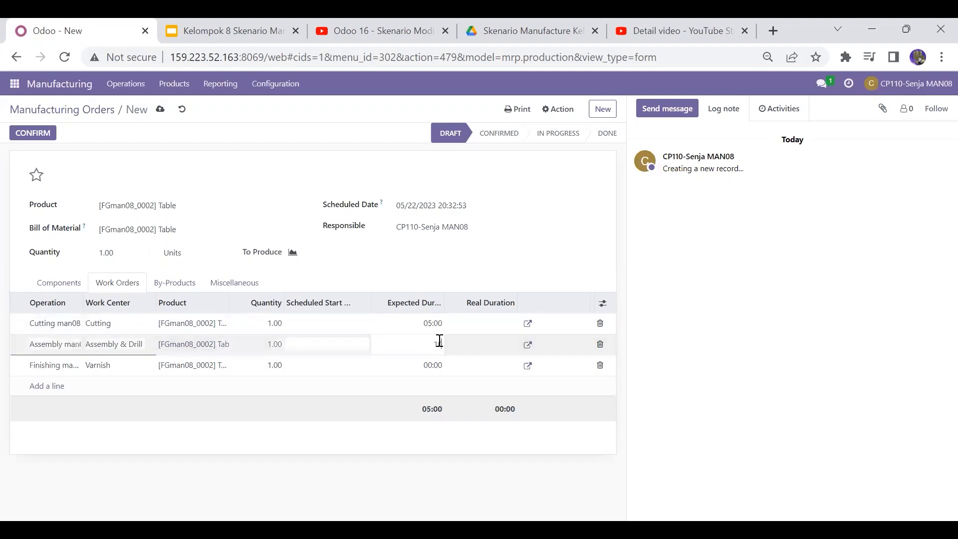
pyautogui.press('Return')
pyautogui.click(430, 369)
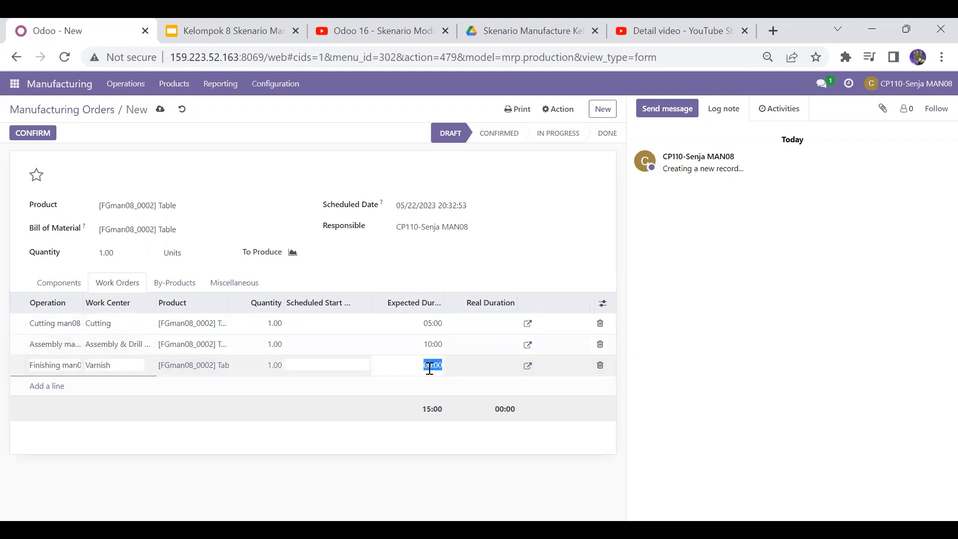
pyautogui.write('5')
pyautogui.press('Return')
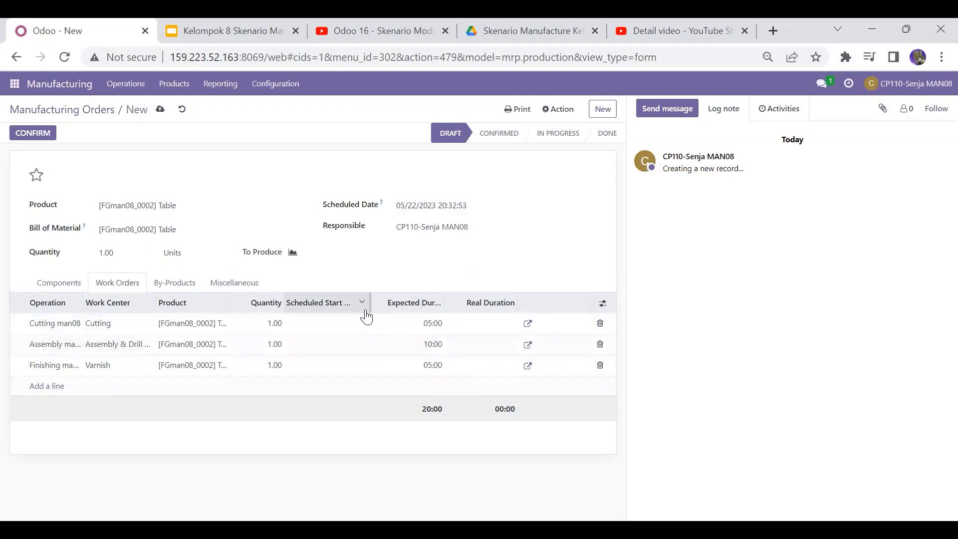
# Step: Check the components and work orders, then confirm the Table manufacturing order
pyautogui.click(53, 289)
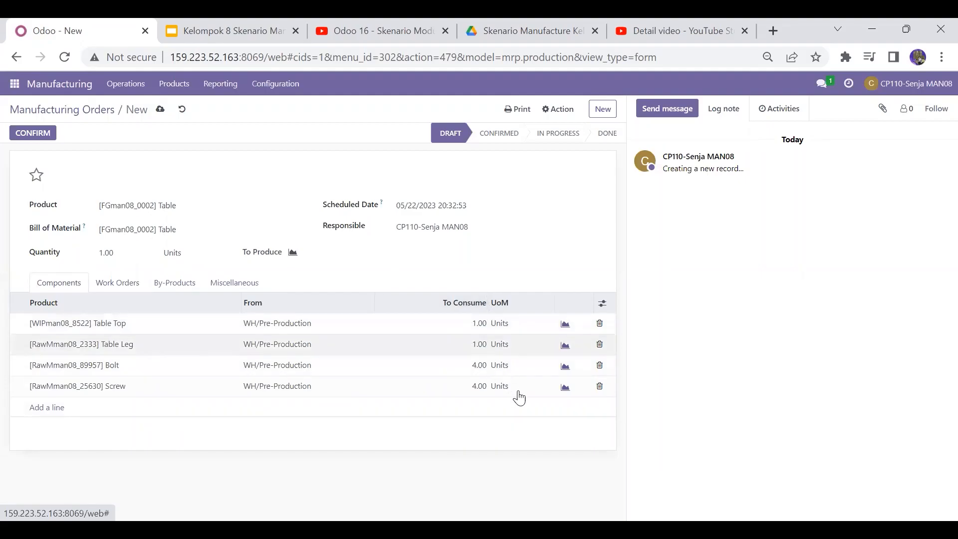
pyautogui.click(123, 291)
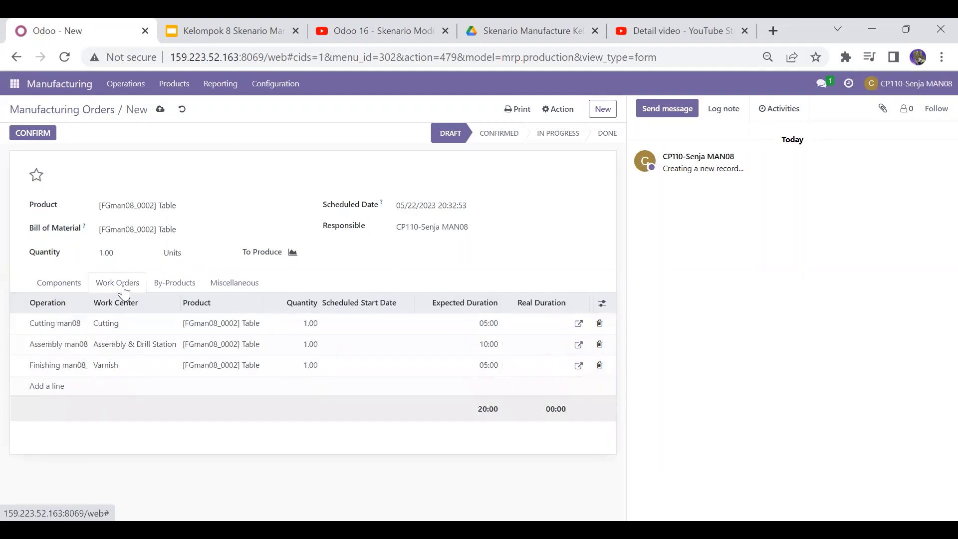
pyautogui.click(50, 136)
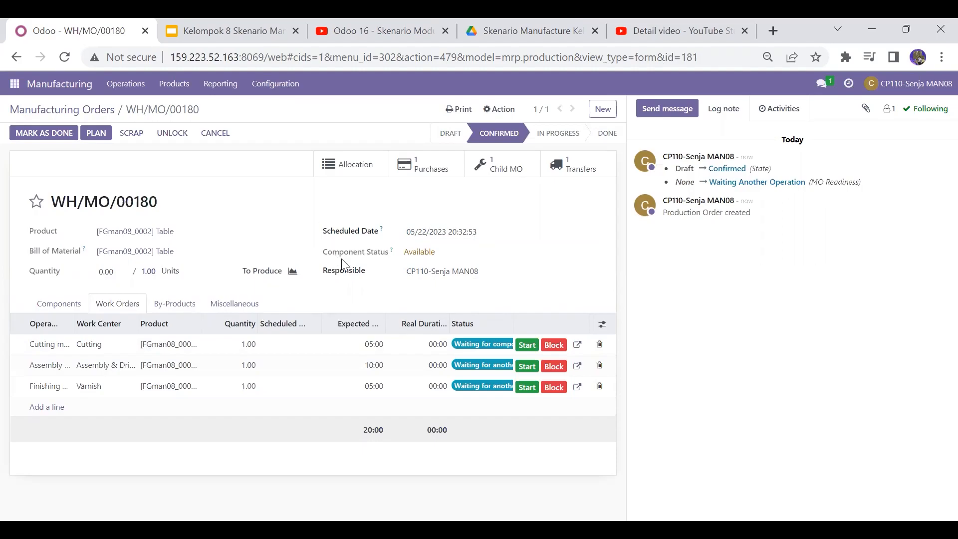
# Step: Open the child manufacturing order for the Table Top
pyautogui.click(71, 306)
pyautogui.click(123, 309)
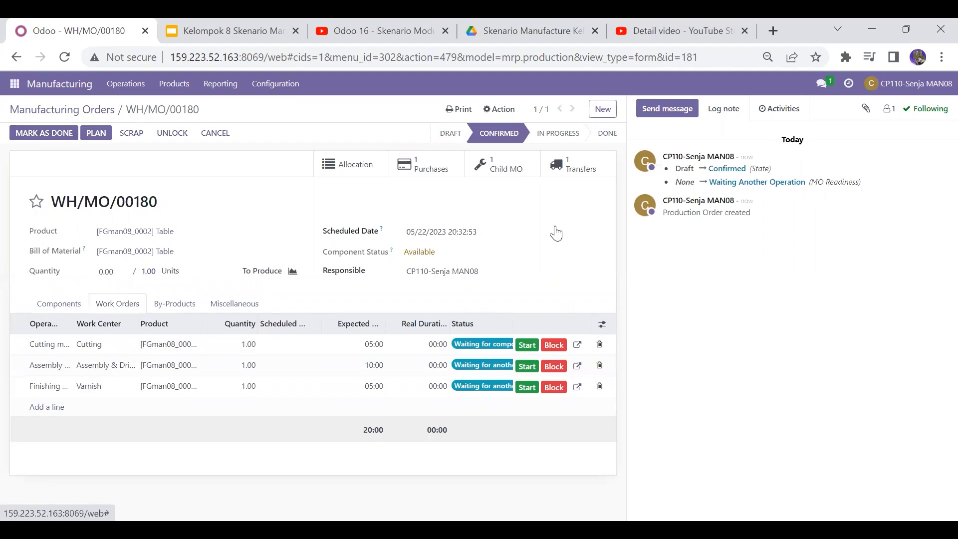
pyautogui.click(522, 176)
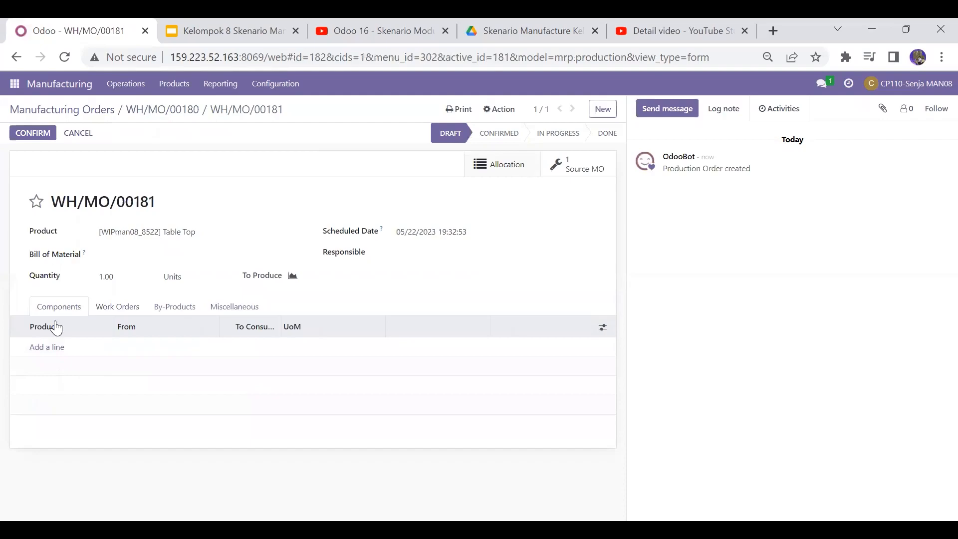
# Step: Add the component [RawMman08_25644] Wood Panel to the Table Top manufacturing order
pyautogui.click(42, 349)
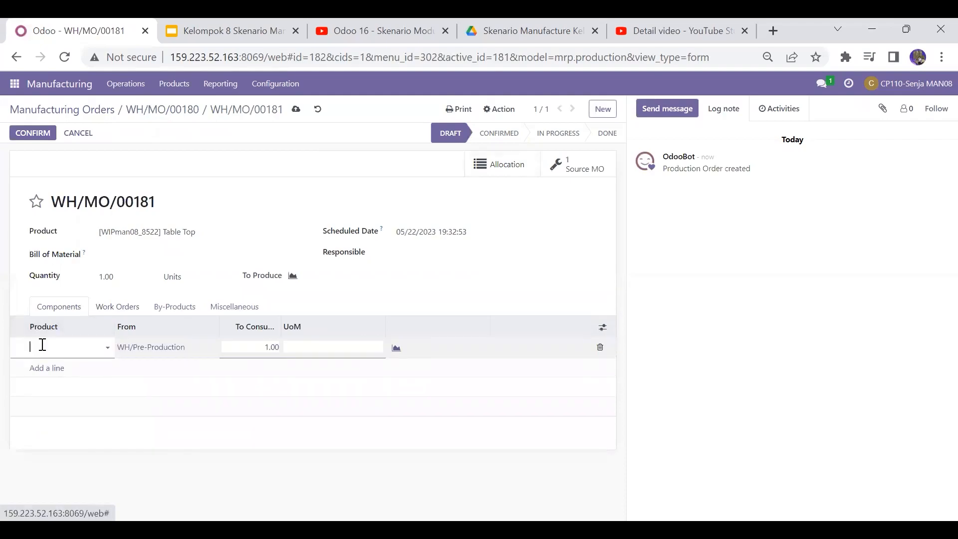
pyautogui.write('man08')
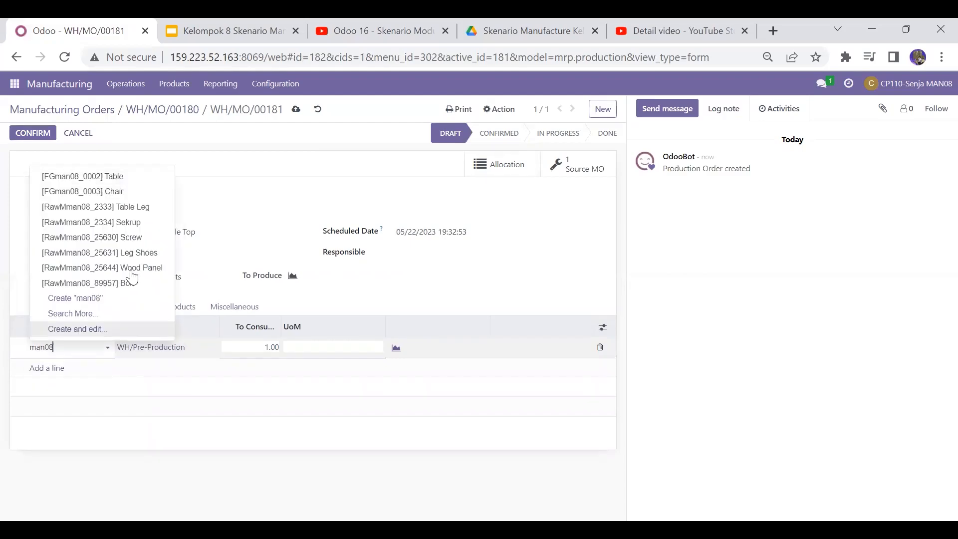
pyautogui.click(143, 267)
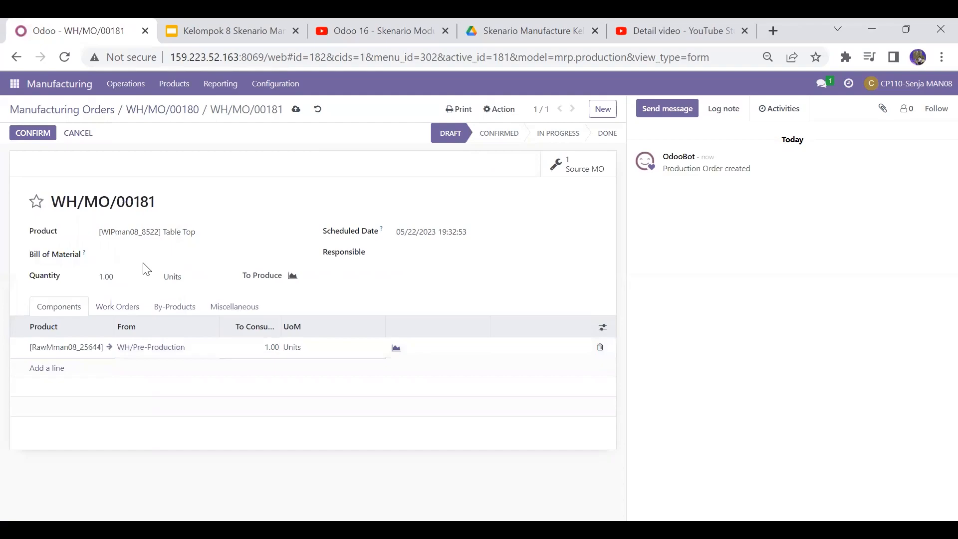
# Step: In the Table Top work orders, add an operation named Cutting man08 using the Cutting work center
pyautogui.click(114, 307)
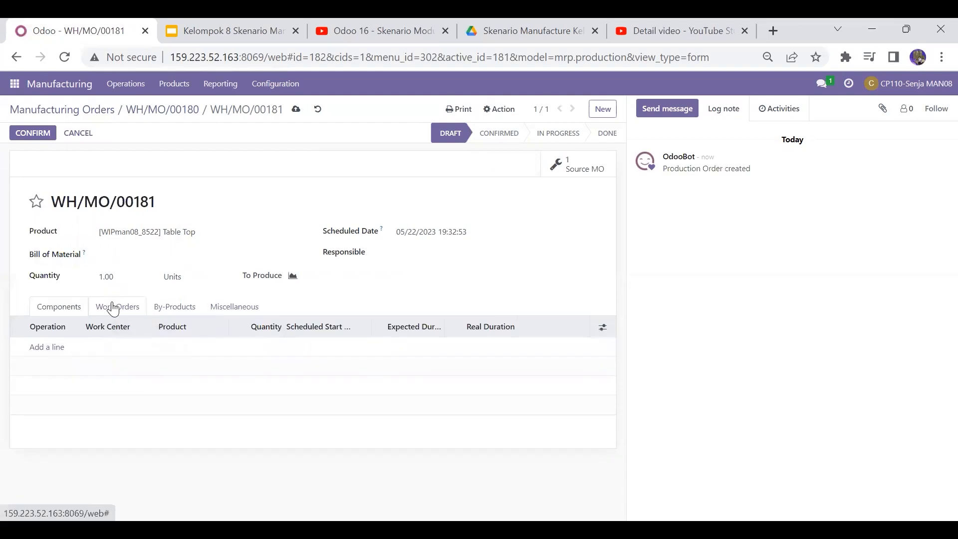
pyautogui.click(56, 349)
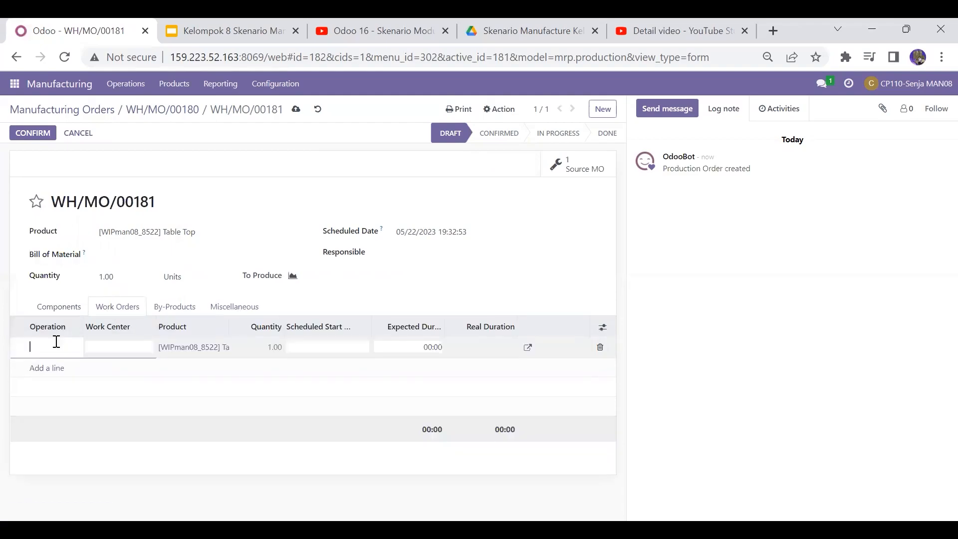
pyautogui.write('Cutting man08')
pyautogui.click(128, 346)
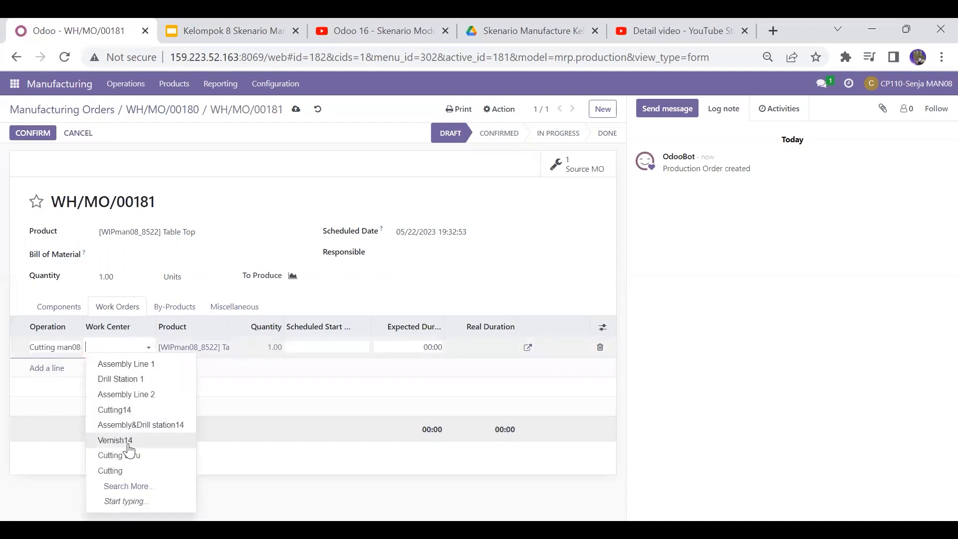
pyautogui.click(124, 471)
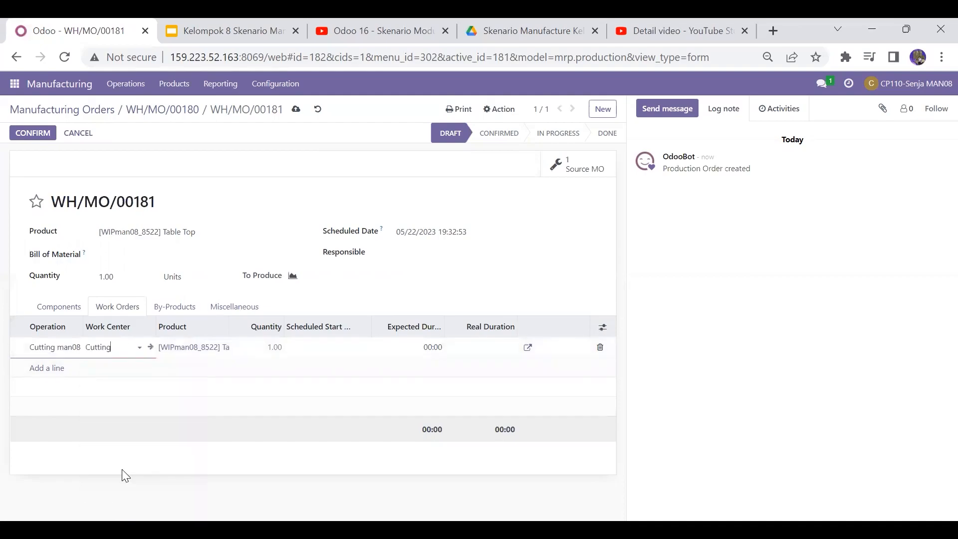
pyautogui.click(190, 381)
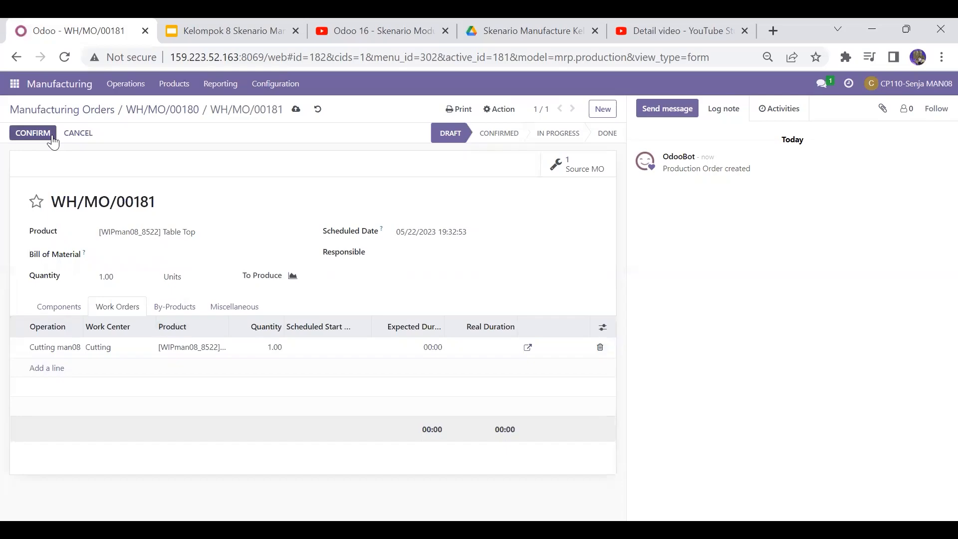
# Step: Confirm the Table Top manufacturing order and check its components
pyautogui.click(33, 132)
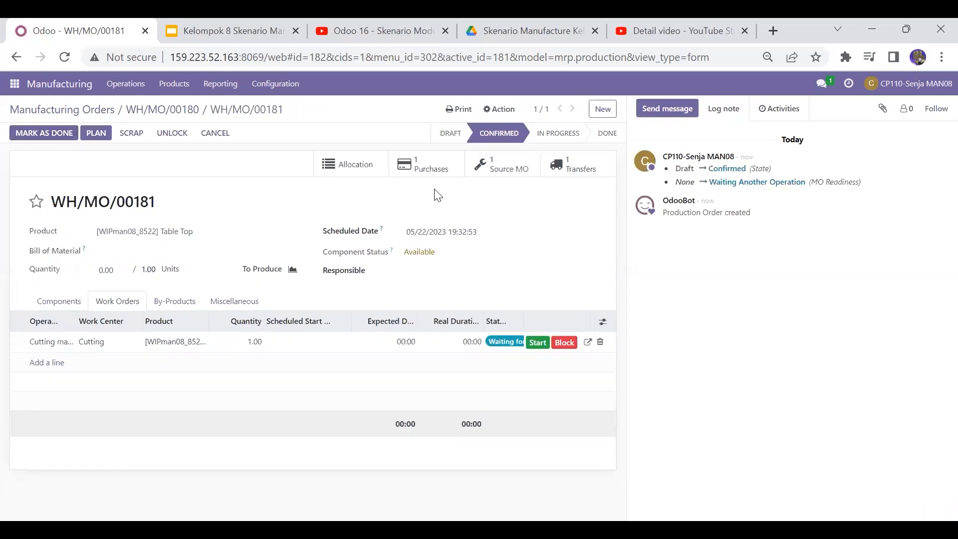
pyautogui.click(79, 305)
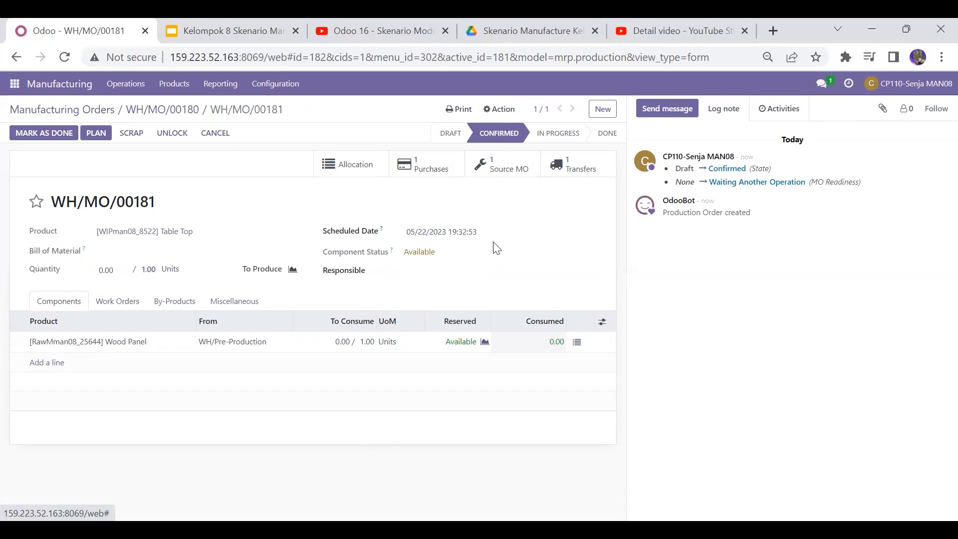
# Step: Open the linked purchase request for quotation and review its products and other information
pyautogui.click(443, 169)
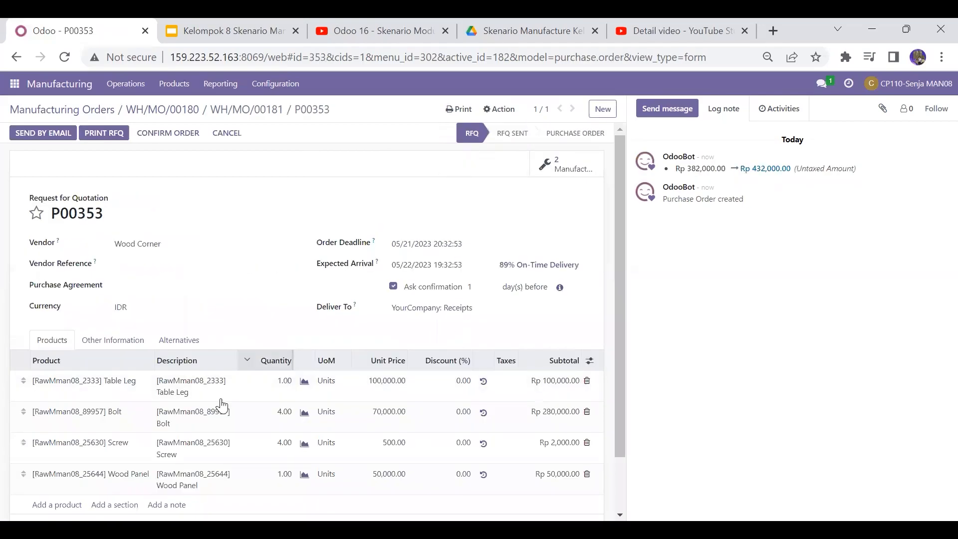
pyautogui.moveTo(622, 287); pyautogui.dragTo(619, 353)
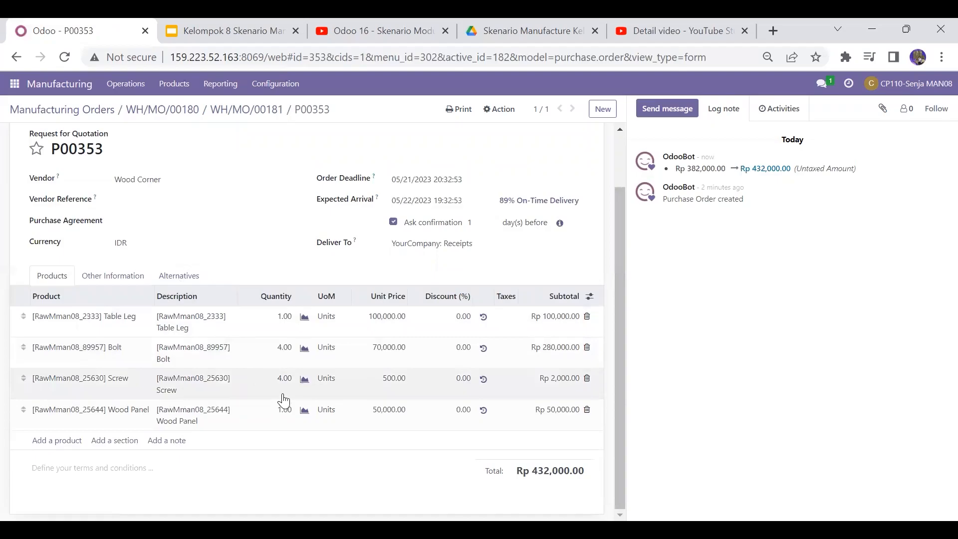
pyautogui.moveTo(619, 432); pyautogui.dragTo(622, 367)
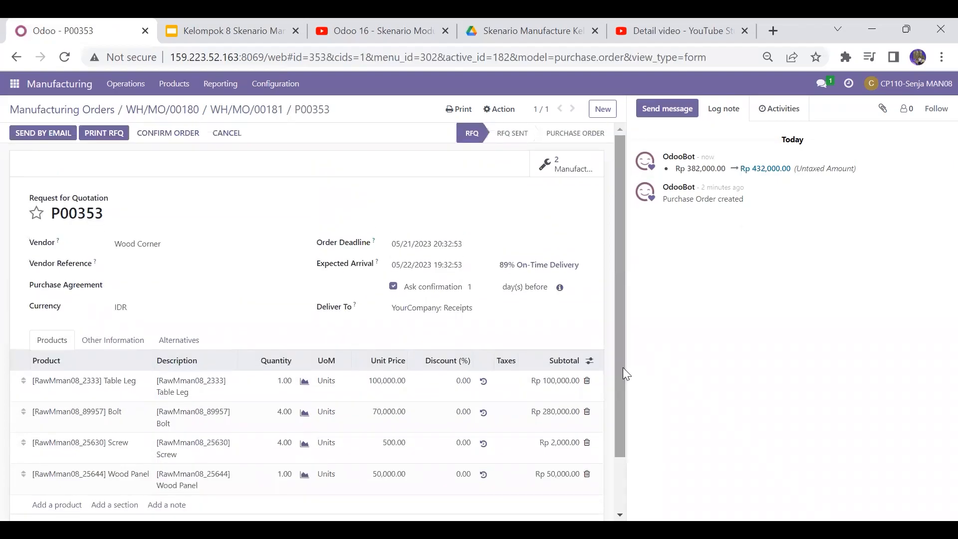
pyautogui.moveTo(623, 368); pyautogui.dragTo(624, 336)
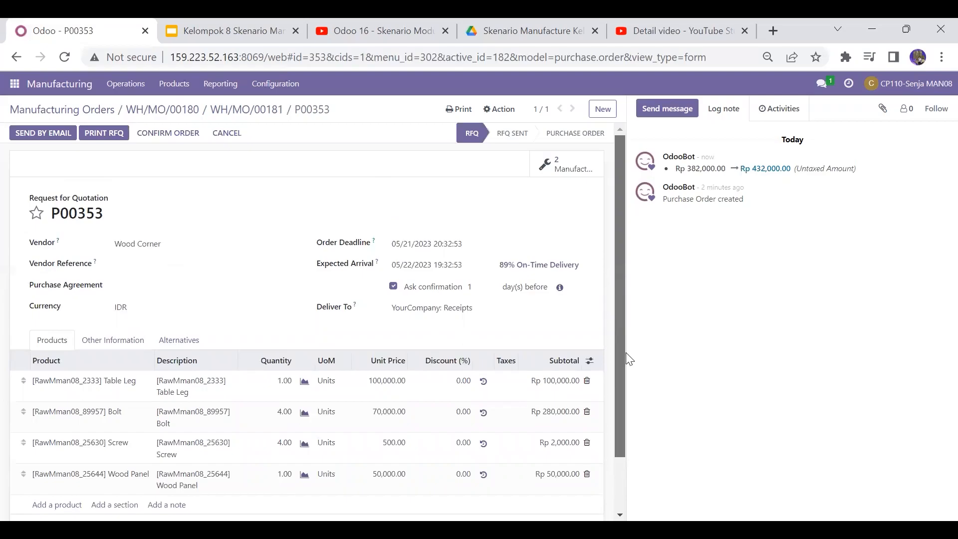
pyautogui.moveTo(624, 364); pyautogui.dragTo(617, 390)
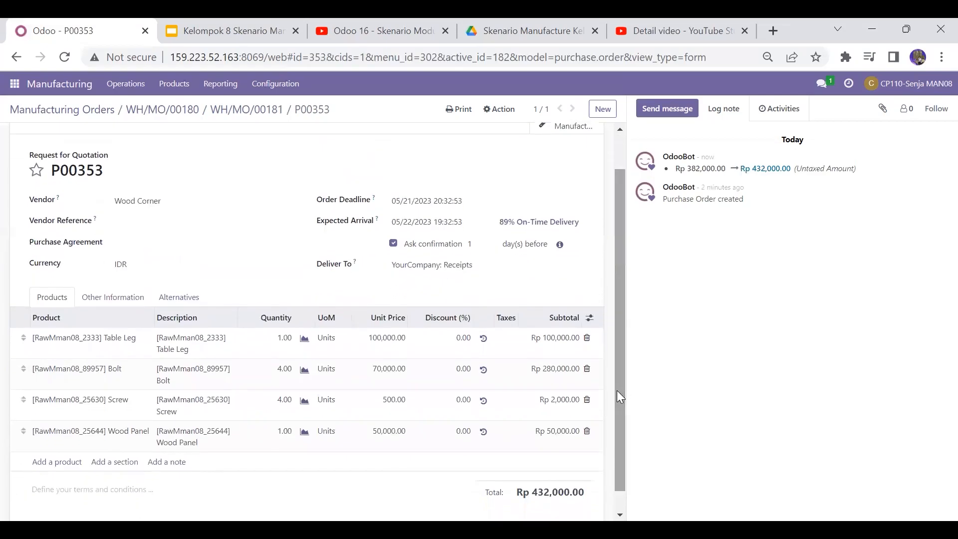
pyautogui.click(97, 299)
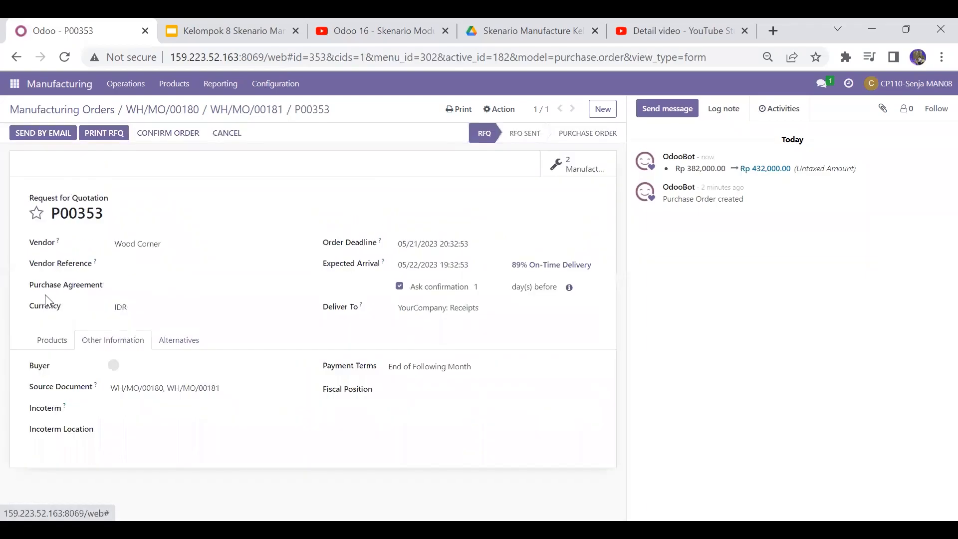
pyautogui.click(39, 344)
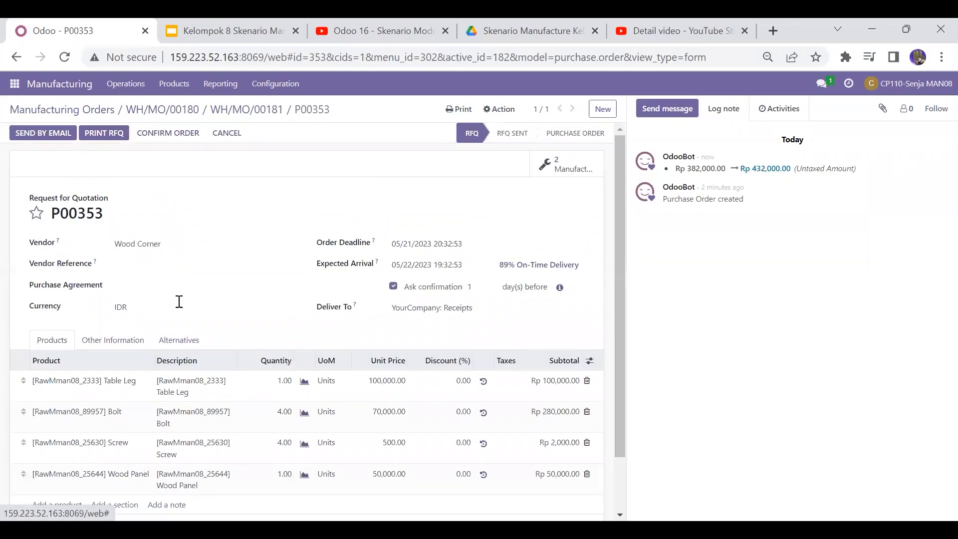
pyautogui.scroll(-1, 623, 285)
pyautogui.scroll(1, 617, 287)
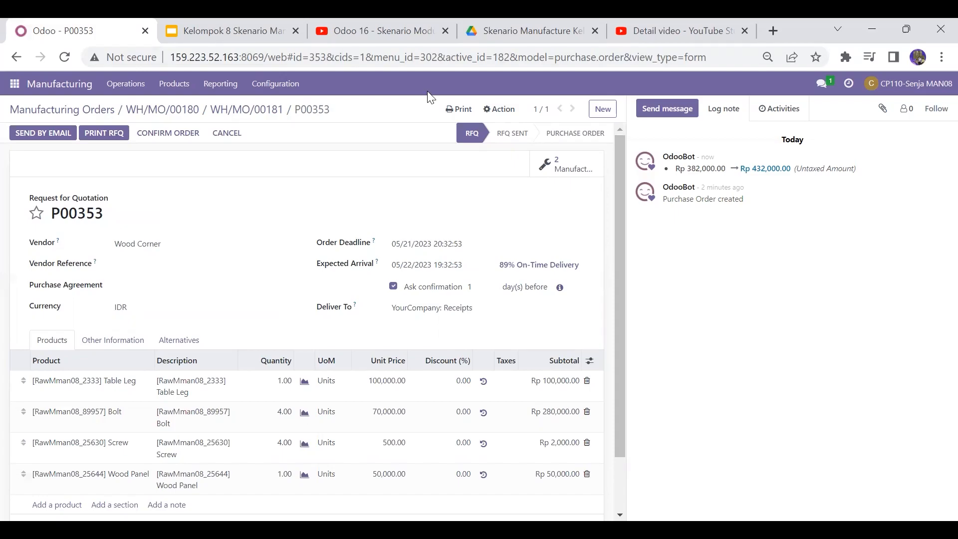
# Step: Print the request for quotation P00353 as a PDF
pyautogui.click(455, 110)
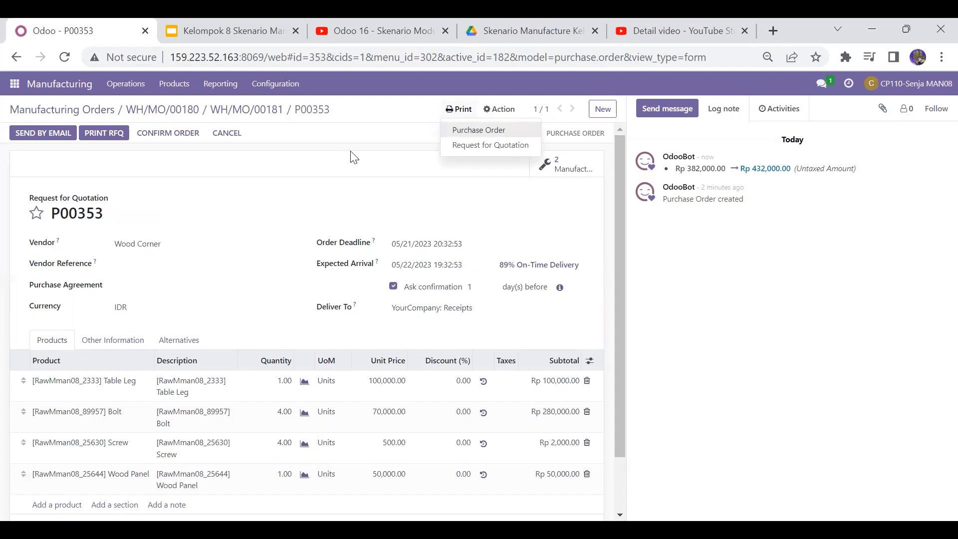
pyautogui.click(289, 188)
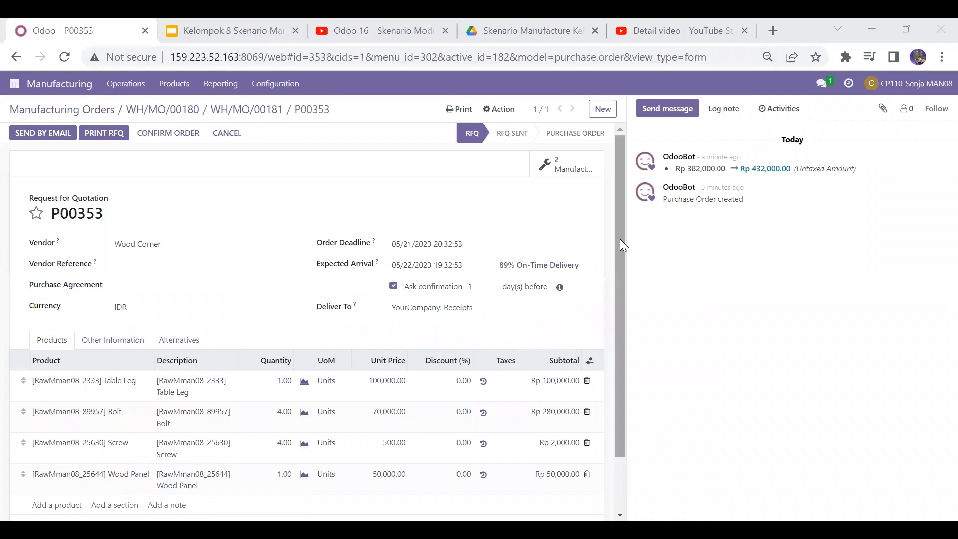
pyautogui.moveTo(619, 239); pyautogui.dragTo(620, 285)
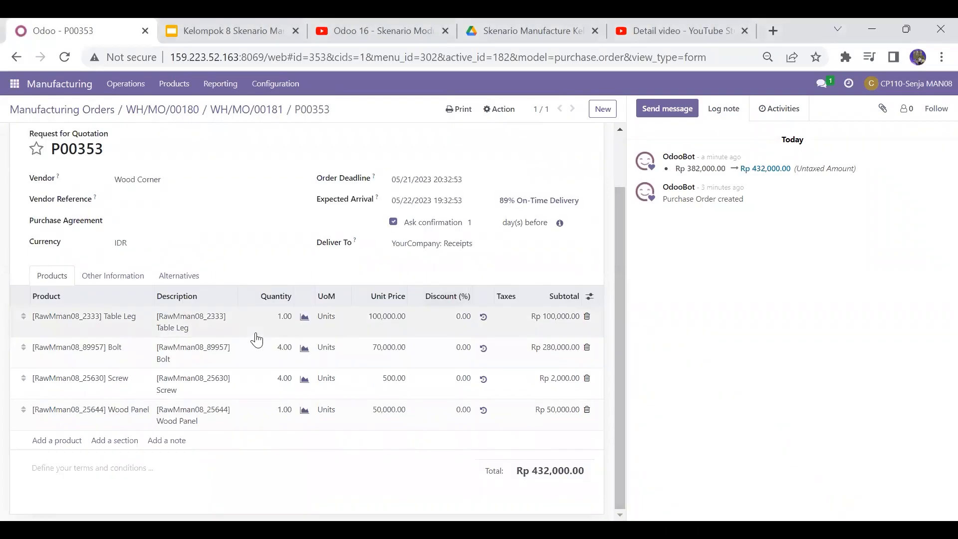
pyautogui.moveTo(622, 333); pyautogui.dragTo(634, 281)
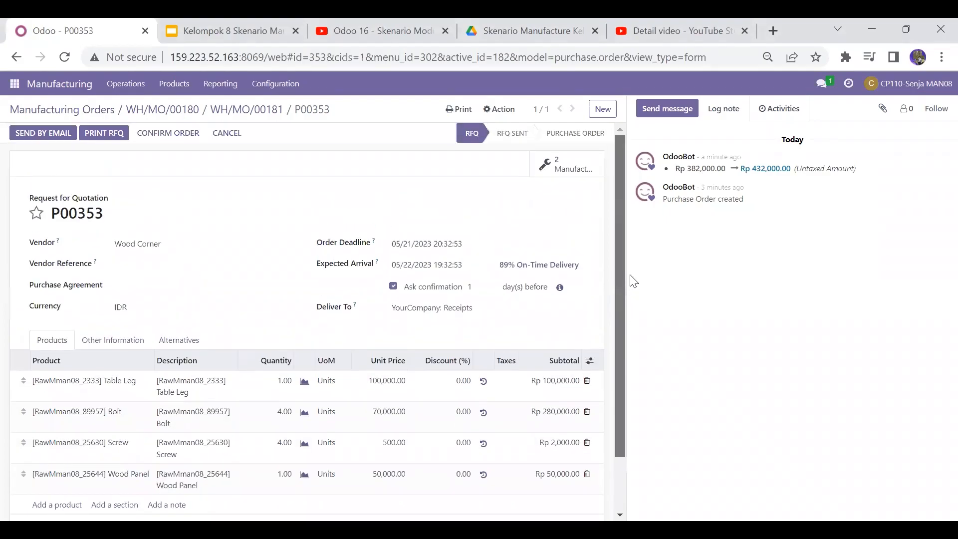
pyautogui.click(462, 110)
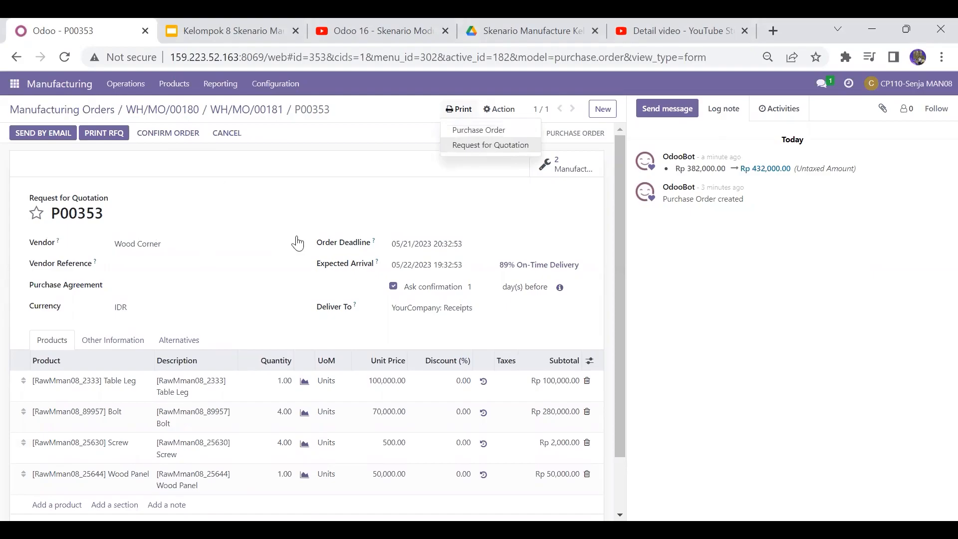
pyautogui.click(499, 145)
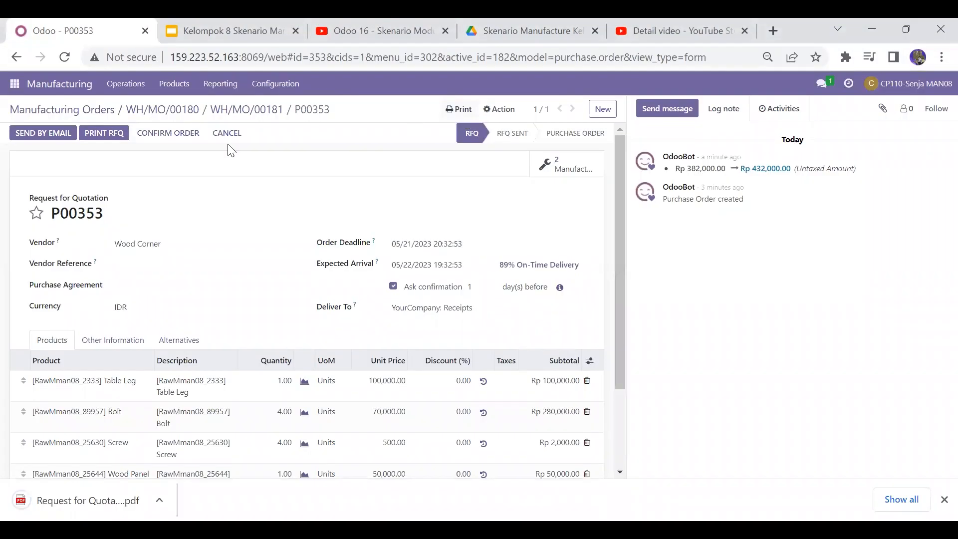
# Step: Open manufacturing order WH/MO/00181 and print its Finished Product Label as a PDF
pyautogui.click(253, 112)
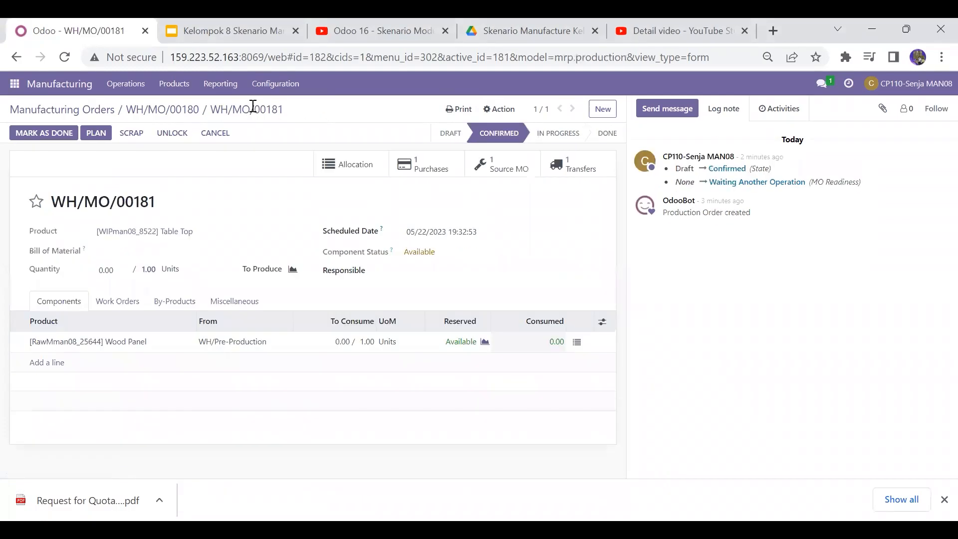
pyautogui.click(463, 111)
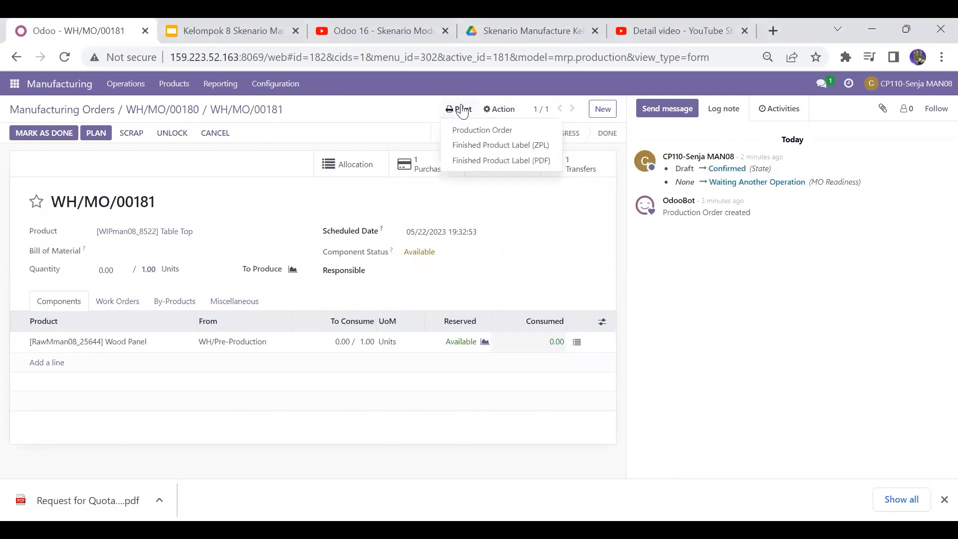
pyautogui.click(486, 161)
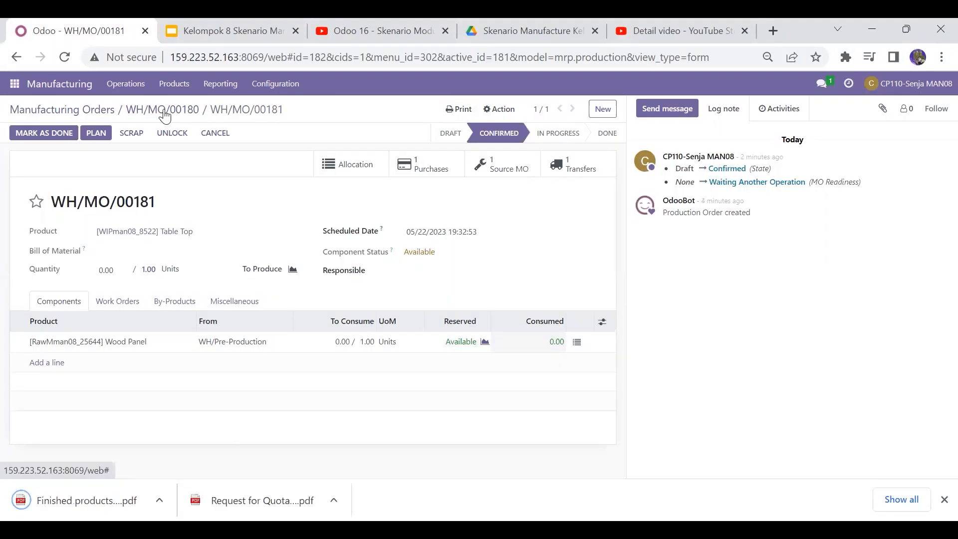
# Step: Return to manufacturing order WH/MO/00180 and print its Finished Product Label as a PDF
pyautogui.click(161, 110)
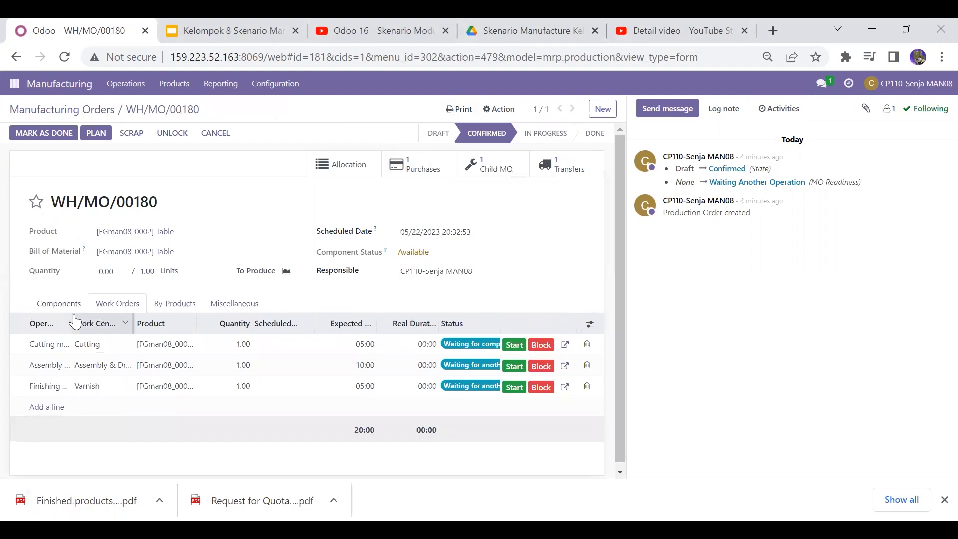
pyautogui.click(464, 111)
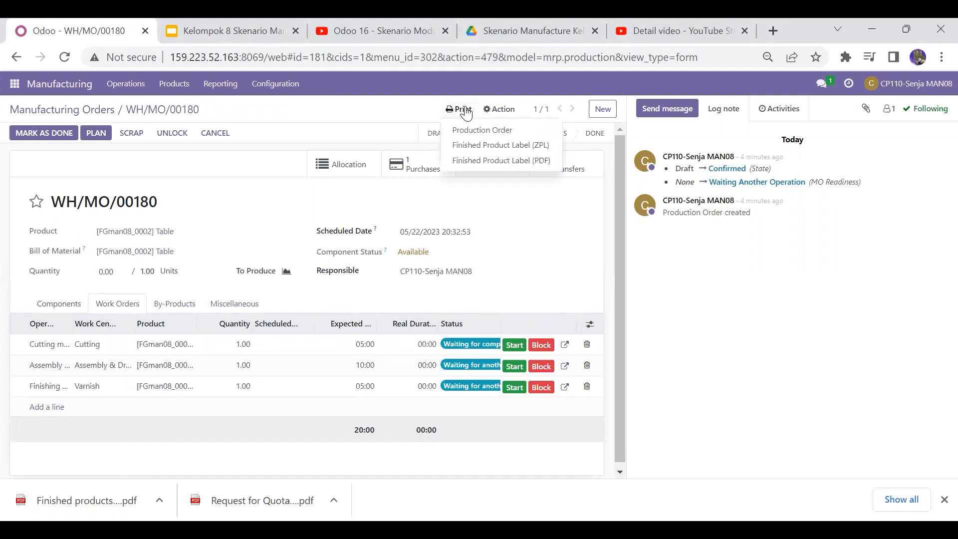
pyautogui.click(495, 160)
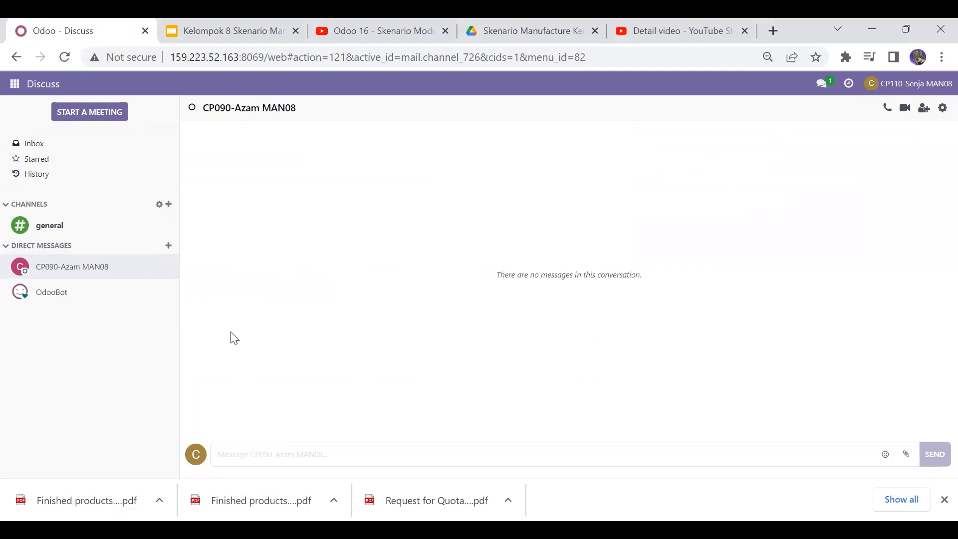
# Step: Switch to the scenario presentation in Google Slides to view the next slide, then return to Odoo
pyautogui.click(215, 23)
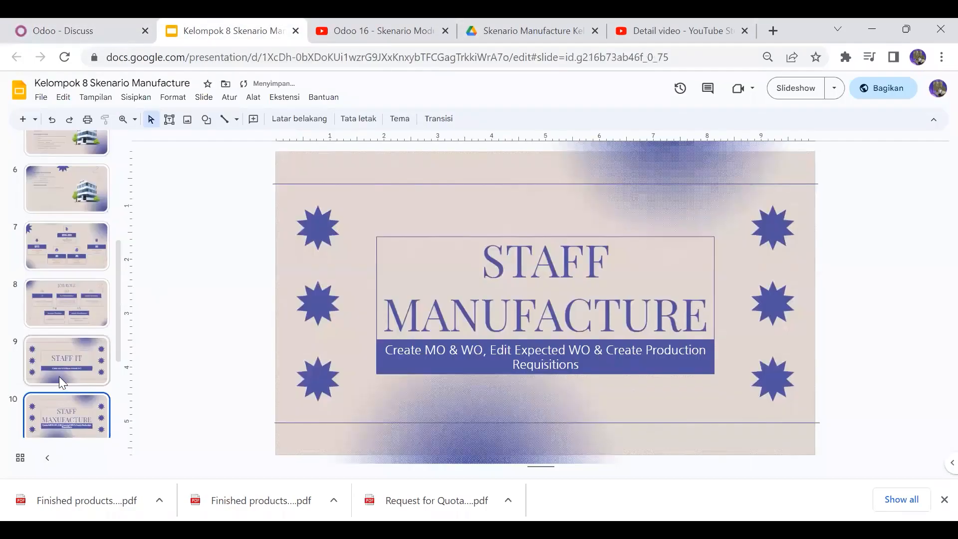
pyautogui.press('Down')
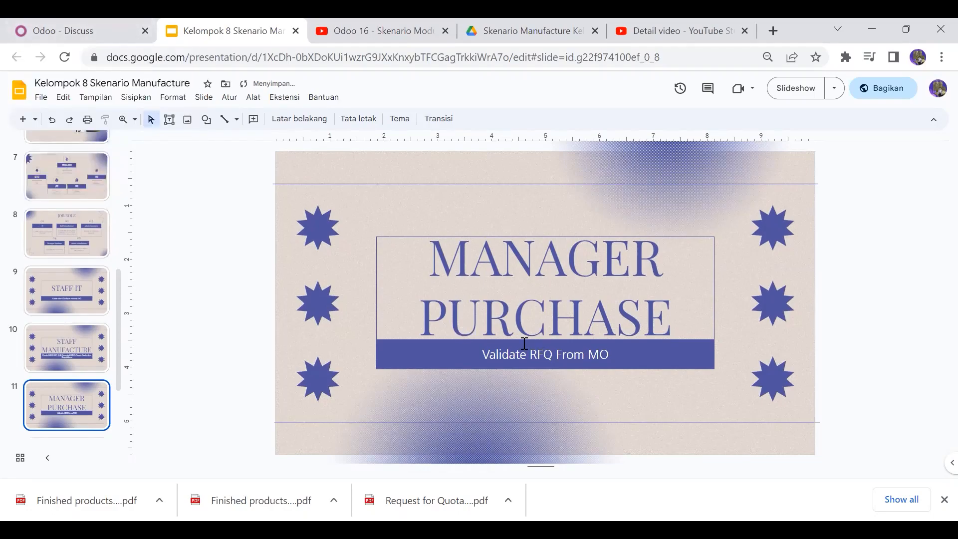
pyautogui.click(80, 31)
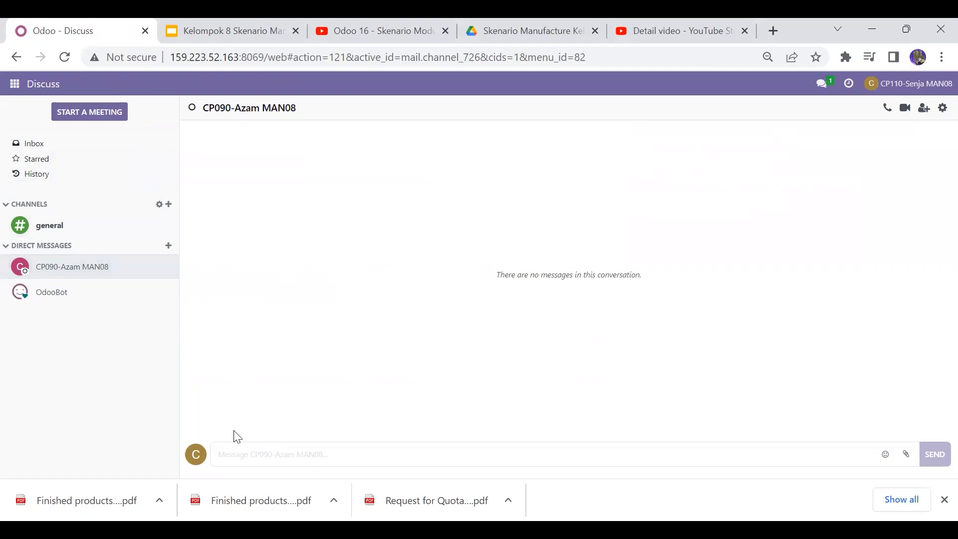
# Step: Write the direct message "baiklah tolong validasi rfq dan dokumen mo berikut terimakasih" in the purchase manager's chat
pyautogui.write('bai')
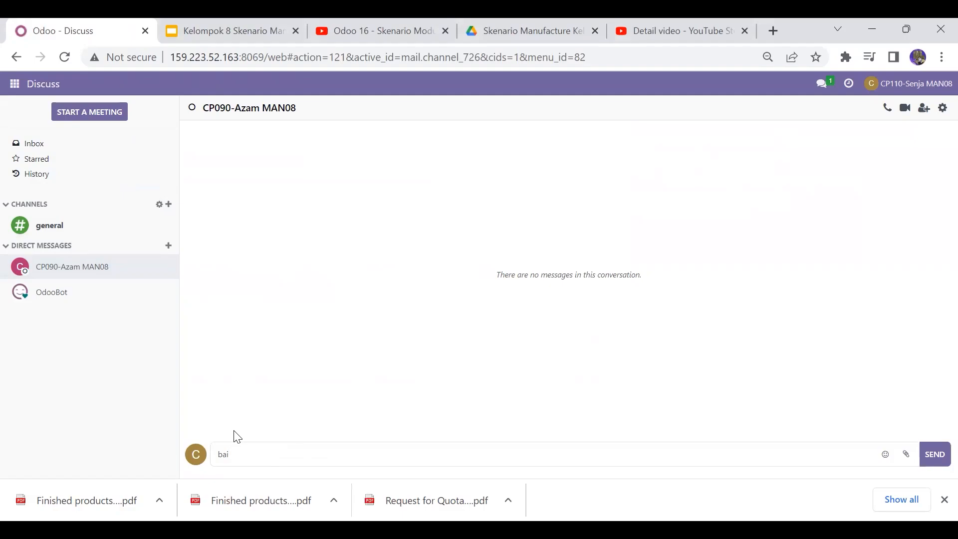
pyautogui.write('klah')
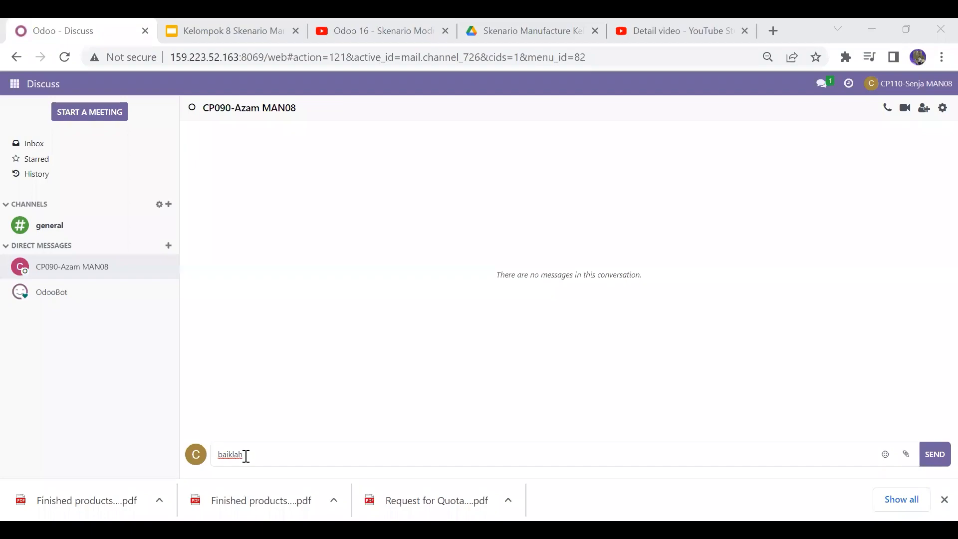
pyautogui.write('tolo')
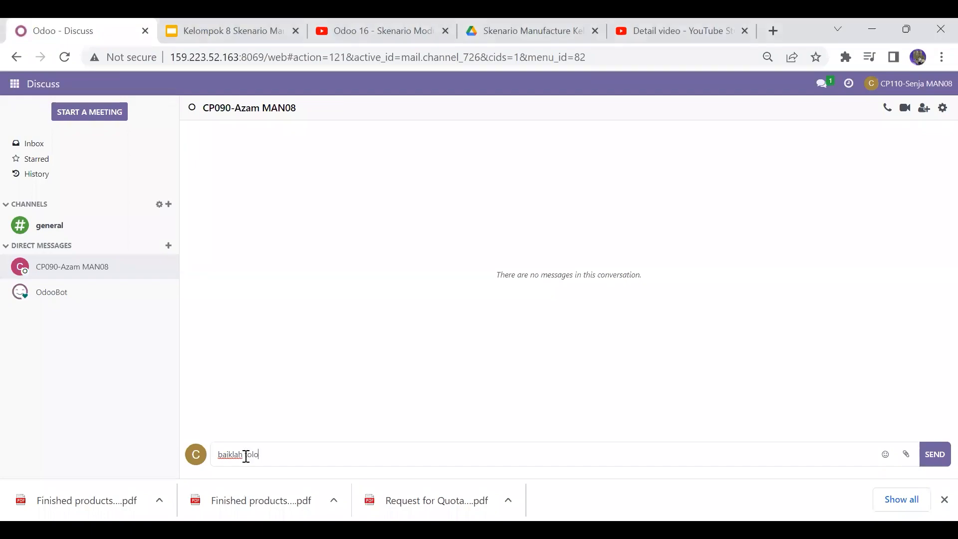
pyautogui.write('ng validasi ')
pyautogui.write('re')
pyautogui.write('fq dan ')
pyautogui.write('doku')
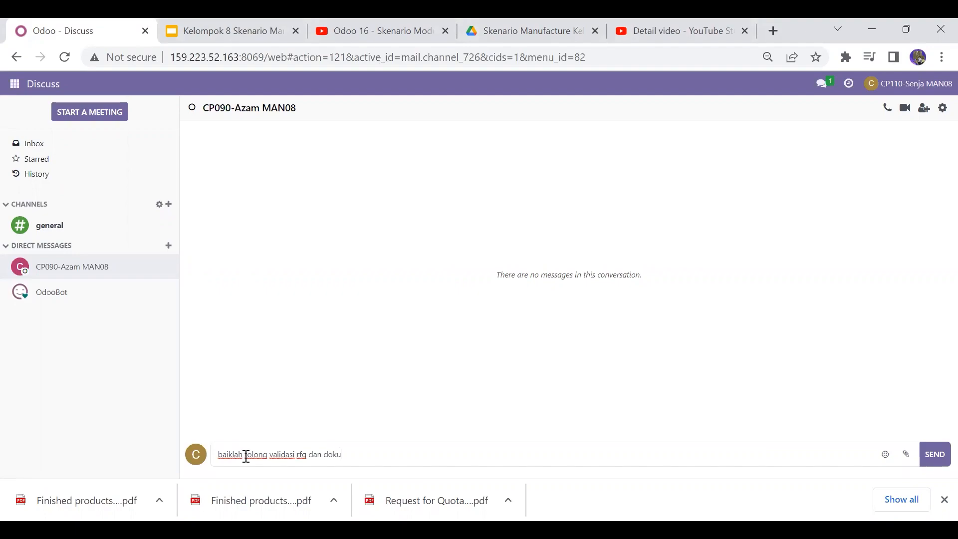
pyautogui.write('men mo berikut terim')
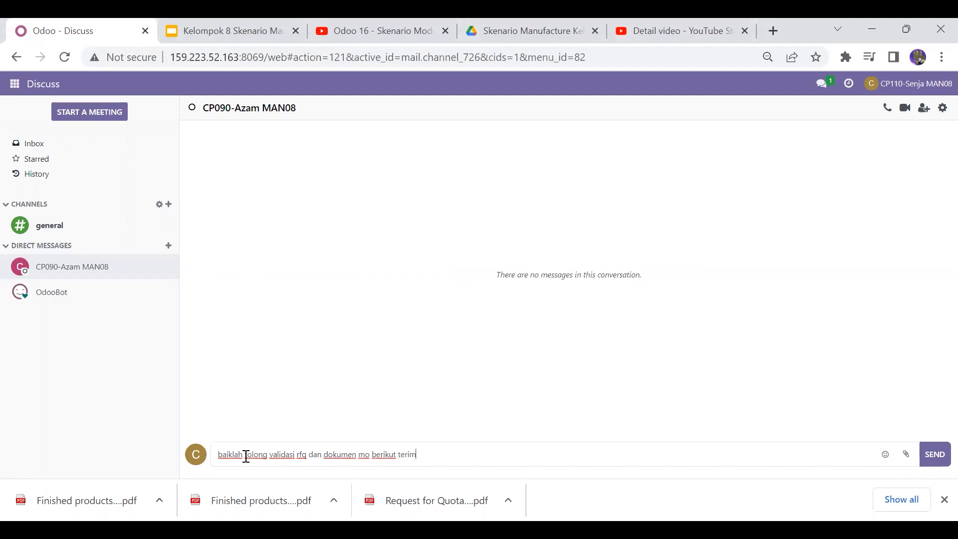
pyautogui.write('akasih')
# Step: Attach the two Finished products PDFs and the Request for Quotation - P00353 PDF, and send the message
pyautogui.click(906, 454)
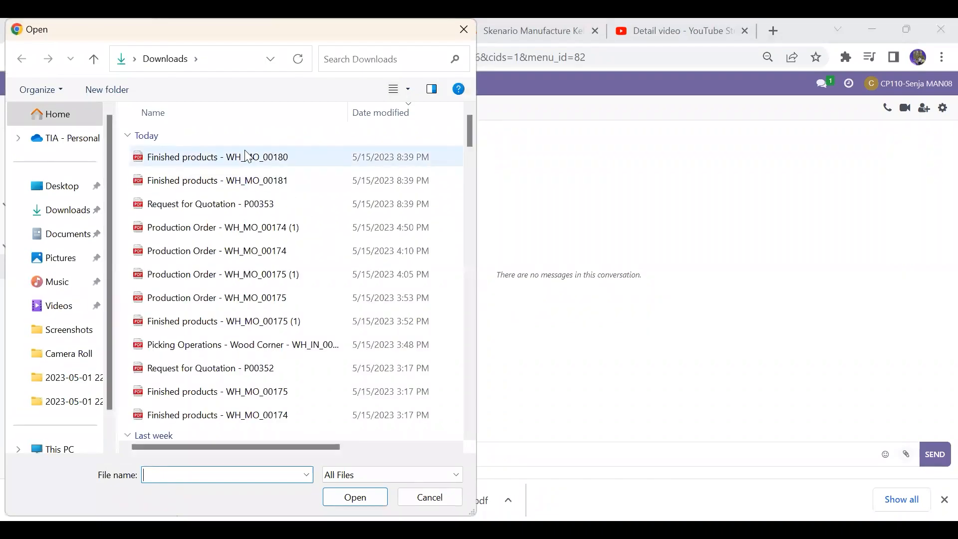
pyautogui.click(248, 157)
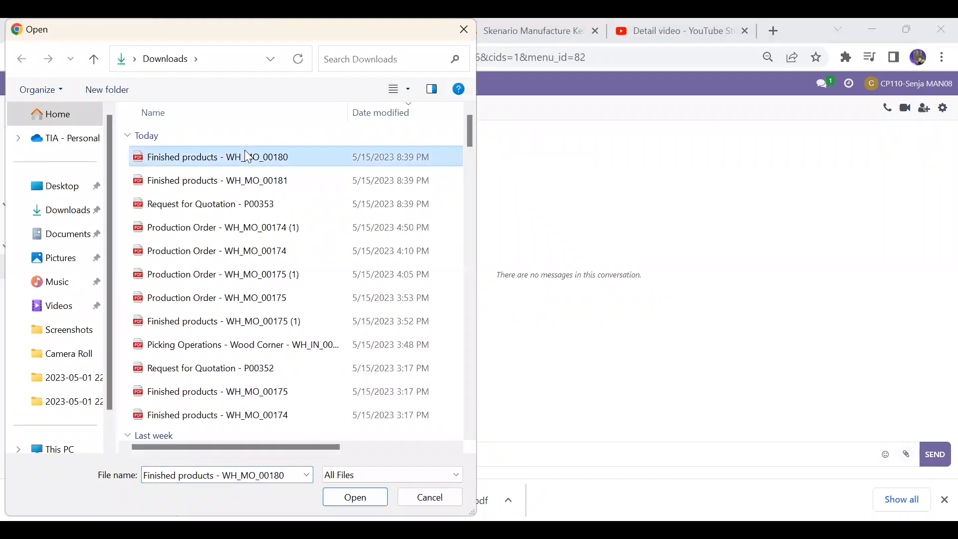
pyautogui.hotkey('shift', 'Down')
pyautogui.hotkey('shift', 'Down')
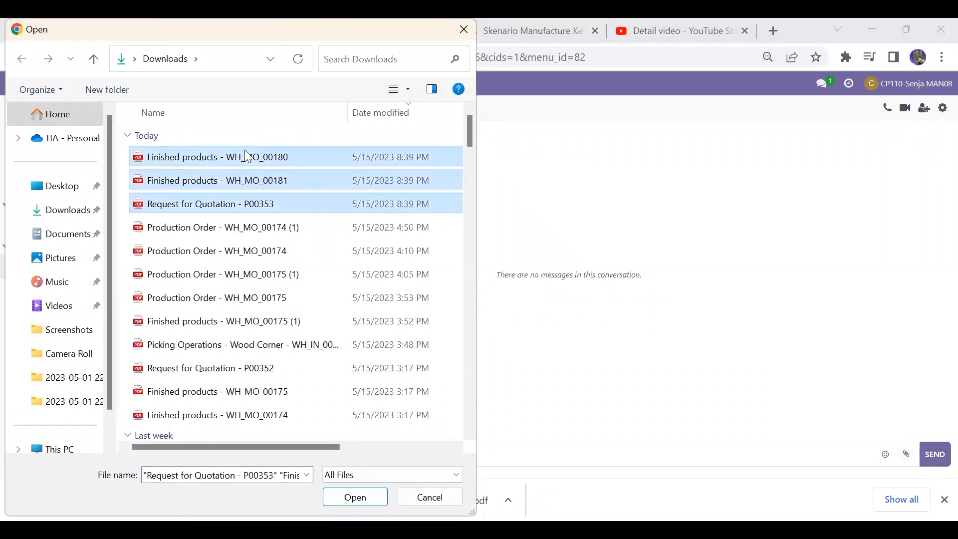
pyautogui.press('Return')
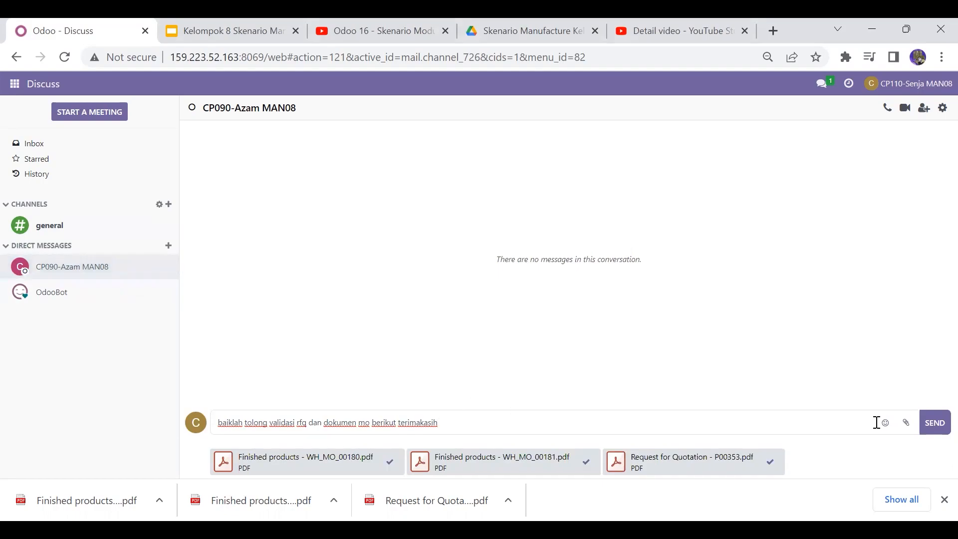
pyautogui.click(936, 424)
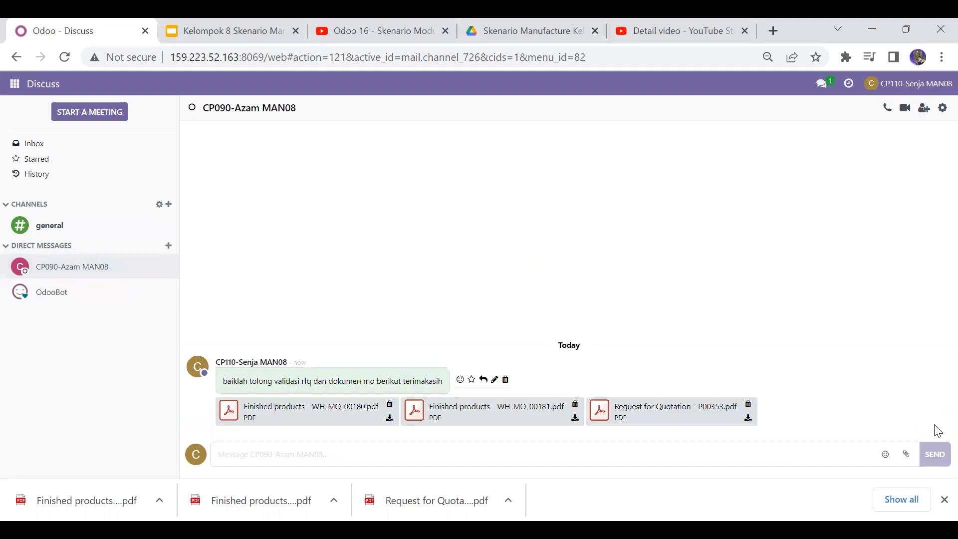
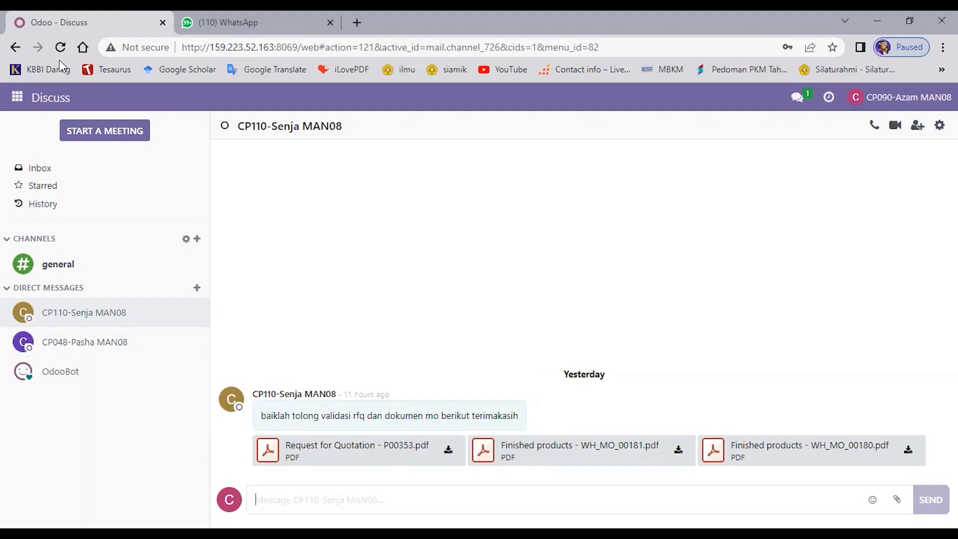
# Step: Open request for quotation P00353 in Purchase, review its product lines, and confirm it as a purchase order
pyautogui.click(16, 98)
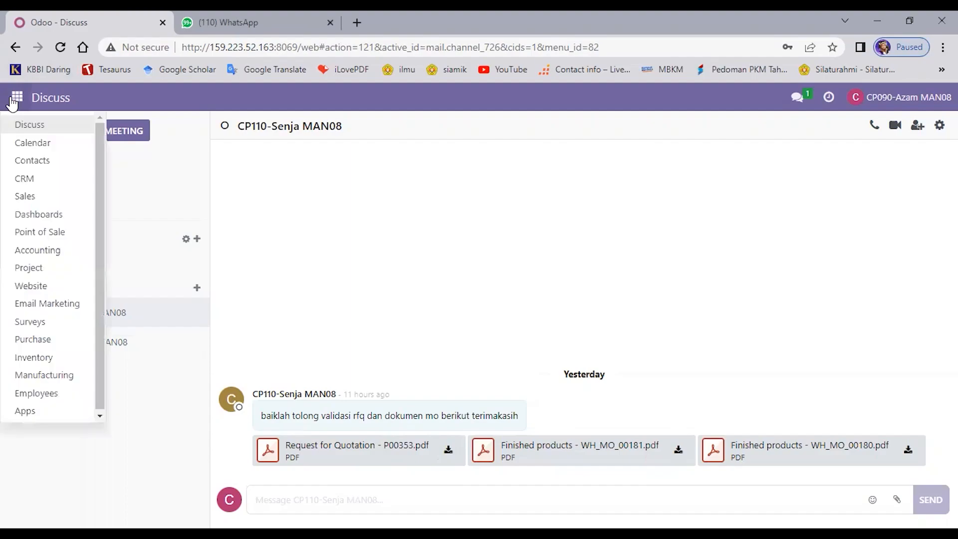
pyautogui.click(25, 340)
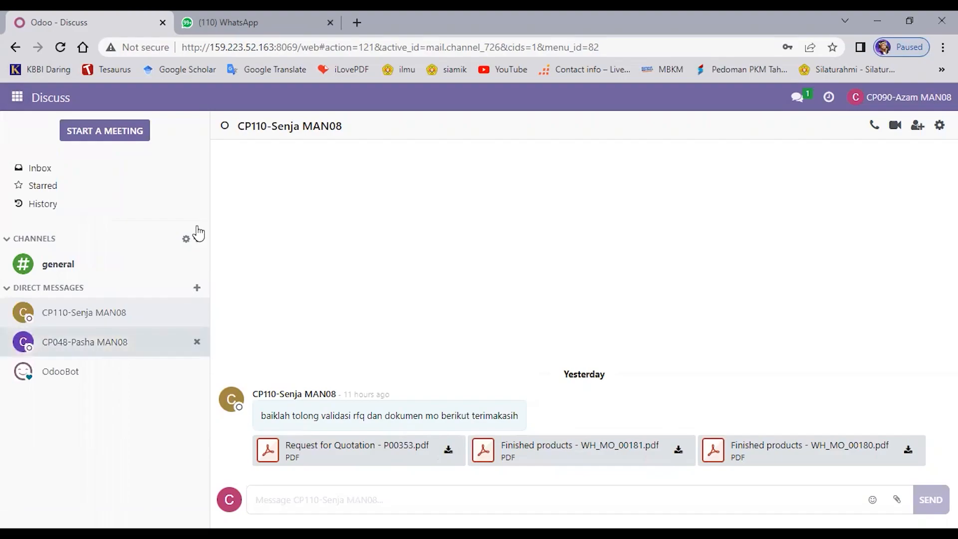
pyautogui.click(17, 98)
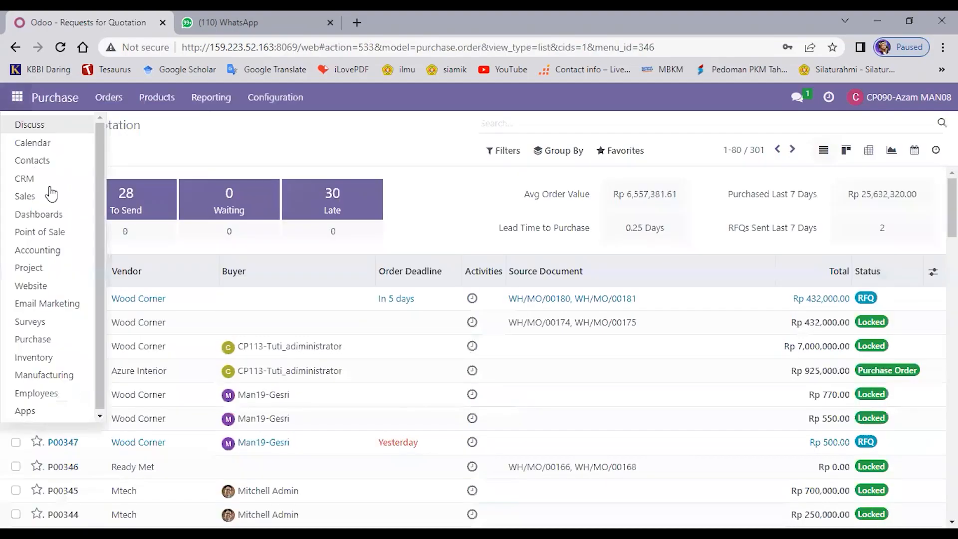
pyautogui.click(246, 155)
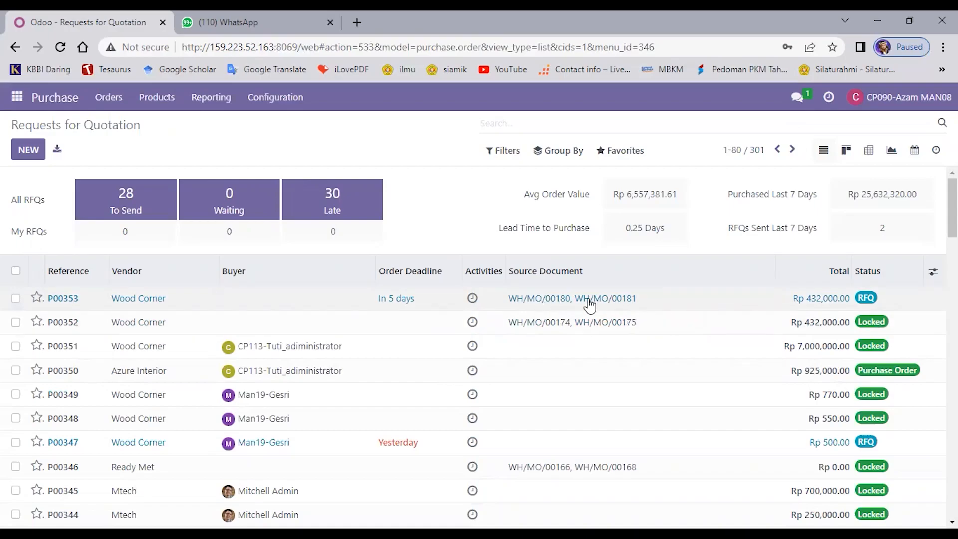
pyautogui.click(228, 301)
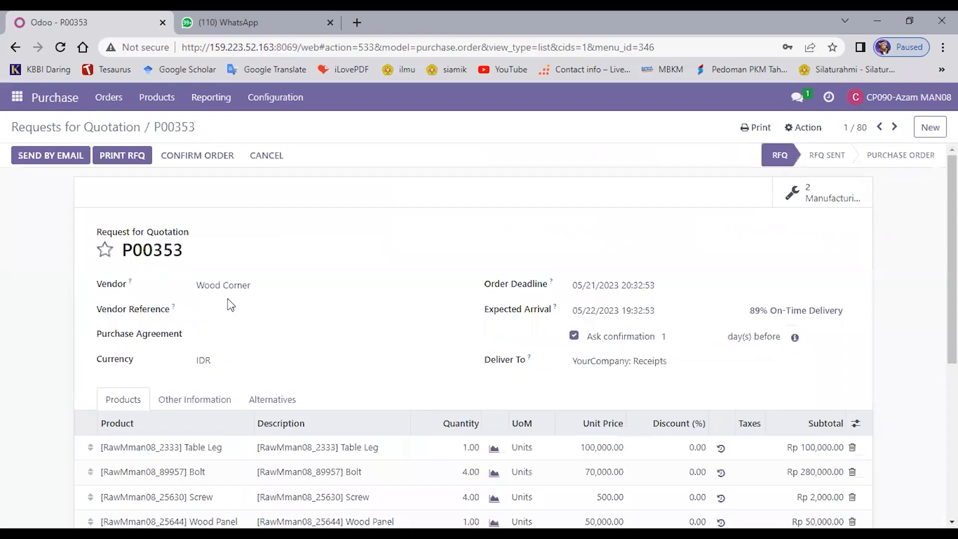
pyautogui.scroll(-3, 231, 304)
pyautogui.scroll(-3, 230, 306)
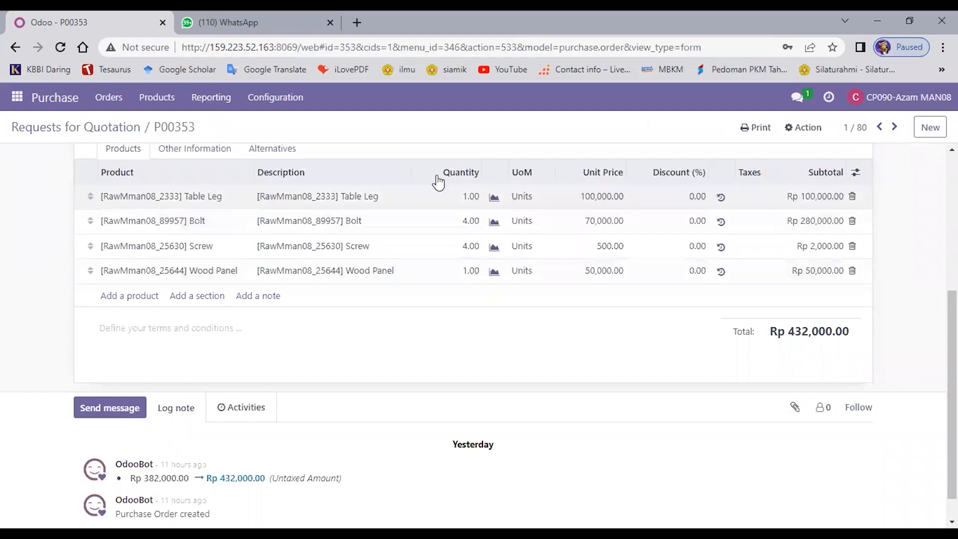
pyautogui.scroll(2, 437, 175)
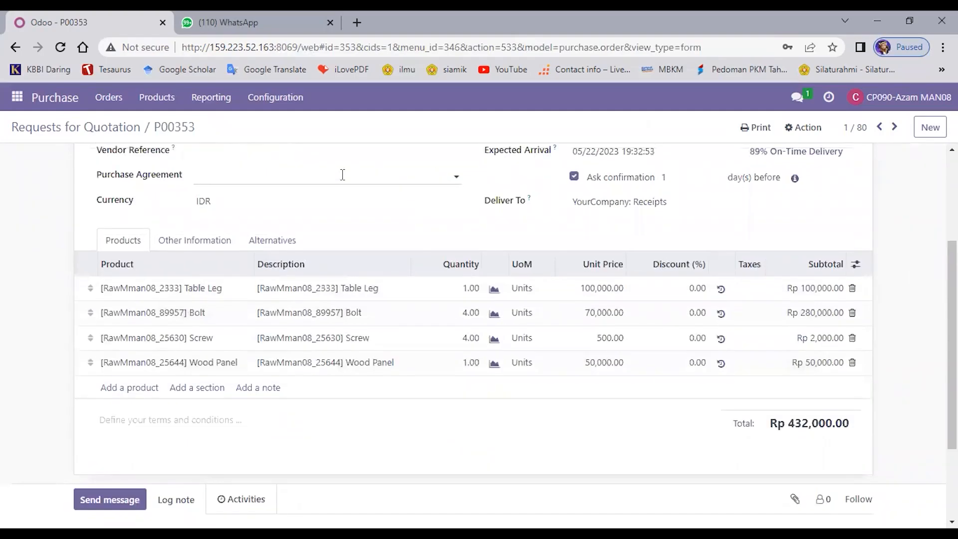
pyautogui.scroll(3, 342, 174)
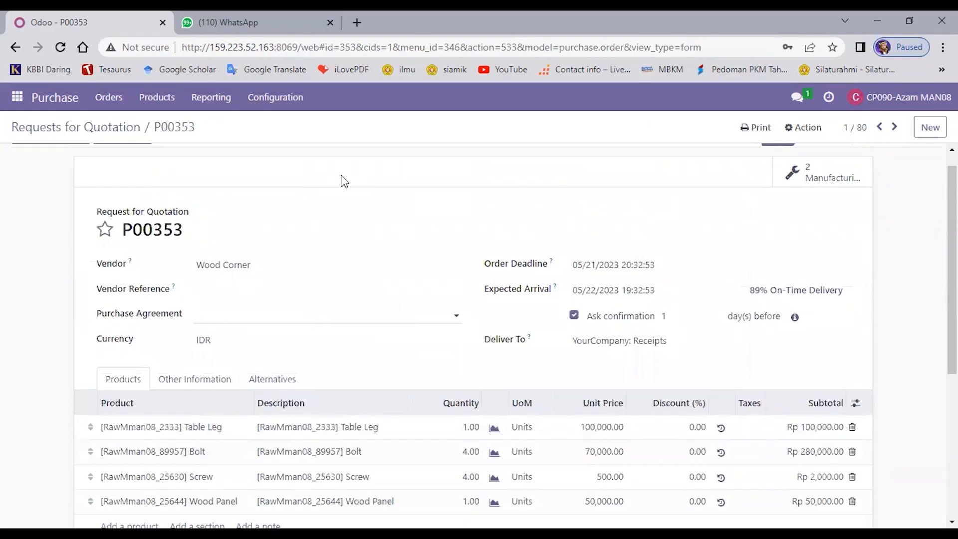
pyautogui.scroll(1, 344, 177)
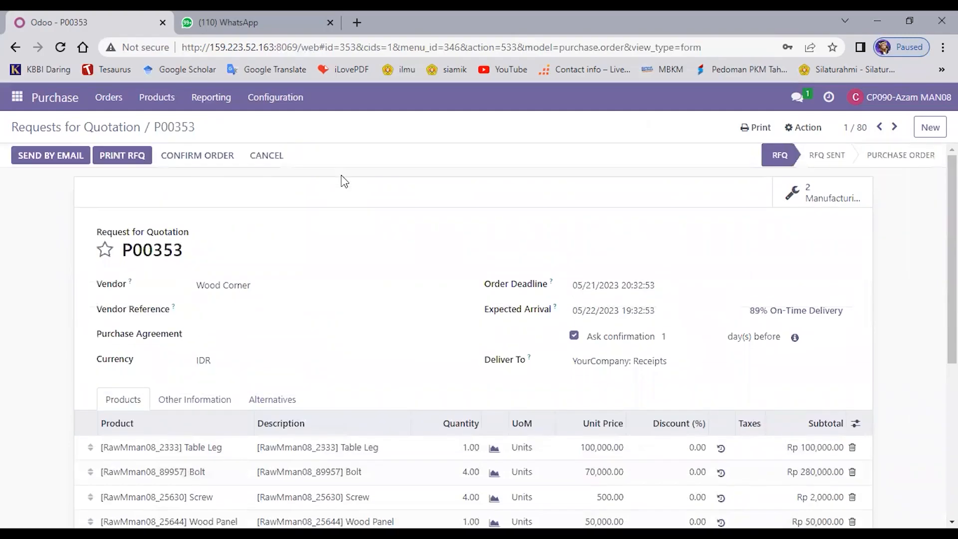
pyautogui.click(202, 156)
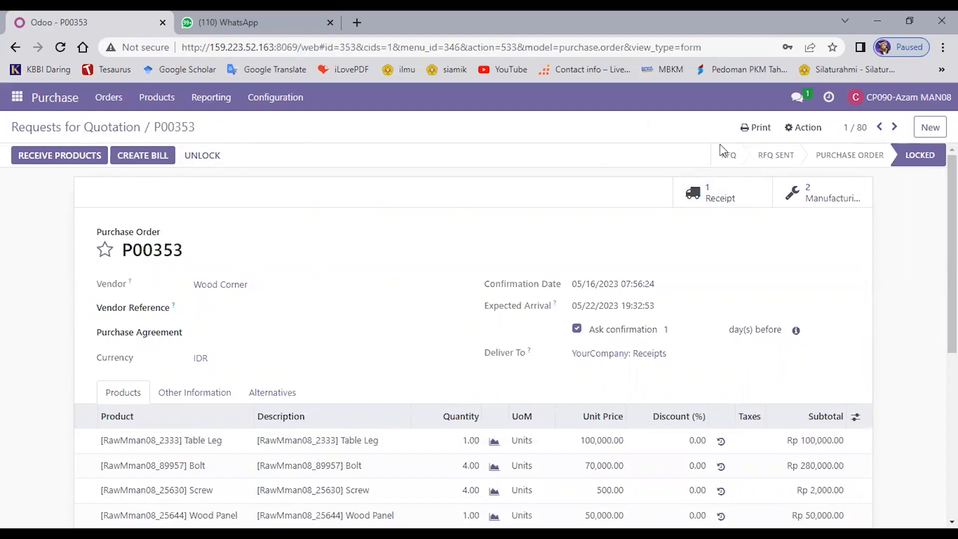
# Step: Print the Purchase Order document of P00353 and dismiss the error dialog
pyautogui.click(756, 128)
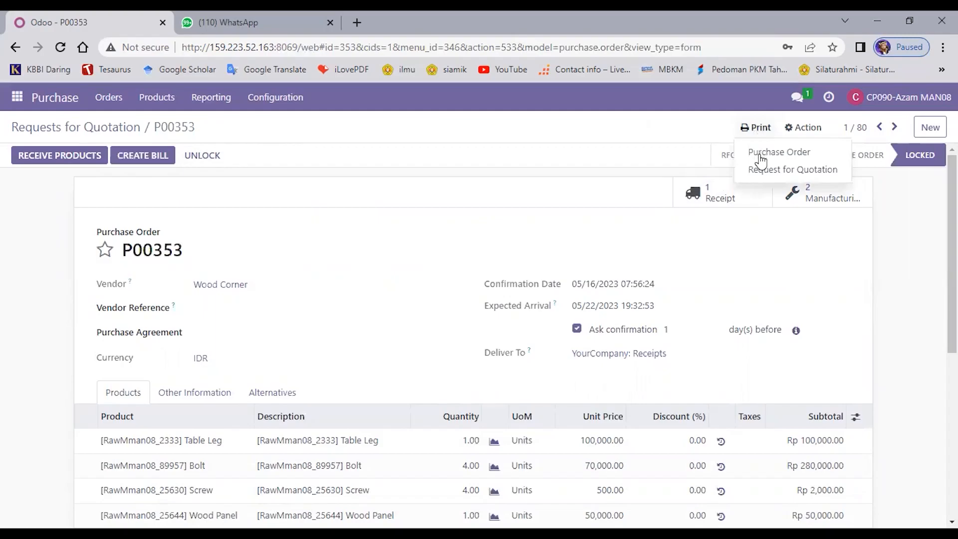
pyautogui.click(761, 158)
pyautogui.click(758, 155)
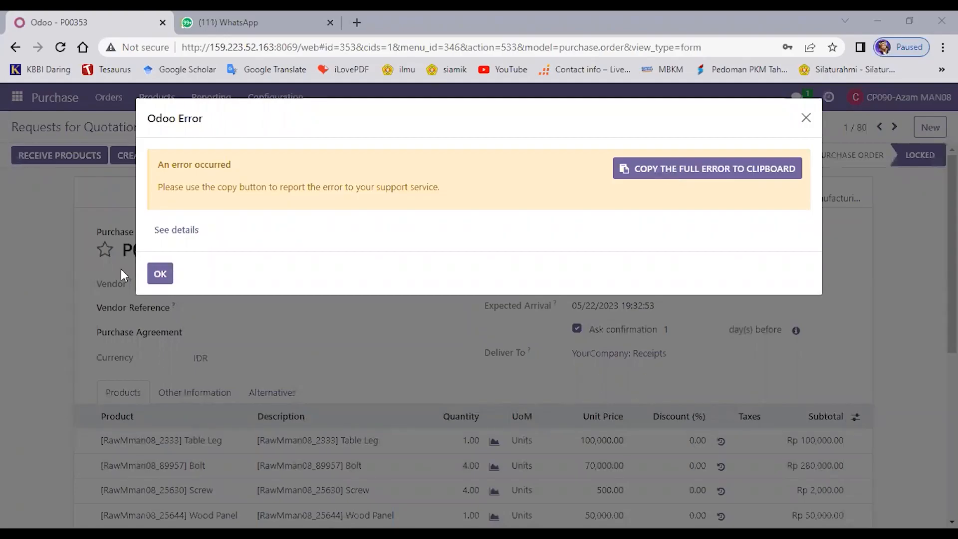
pyautogui.click(161, 274)
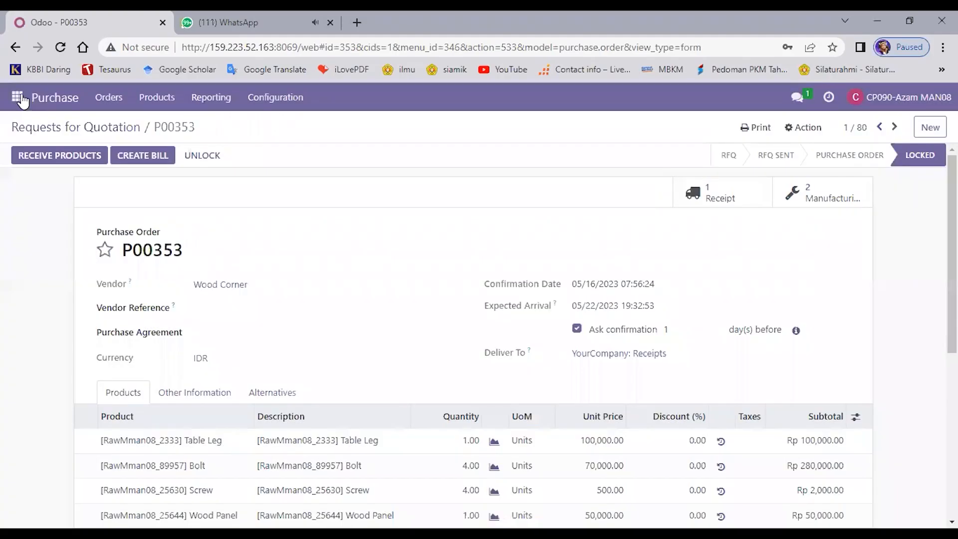
# Step: In Discuss, send the warehouse user a direct message asking: "Tolong terima dan cek produk yang sudah ya beli, berikut lampirannya. Terima kasih"
pyautogui.click(19, 98)
pyautogui.click(30, 131)
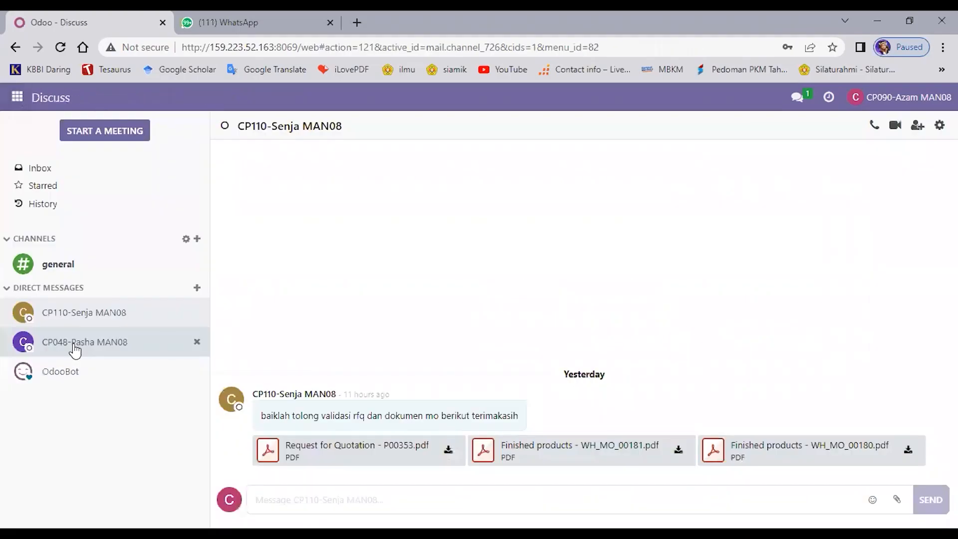
pyautogui.click(75, 349)
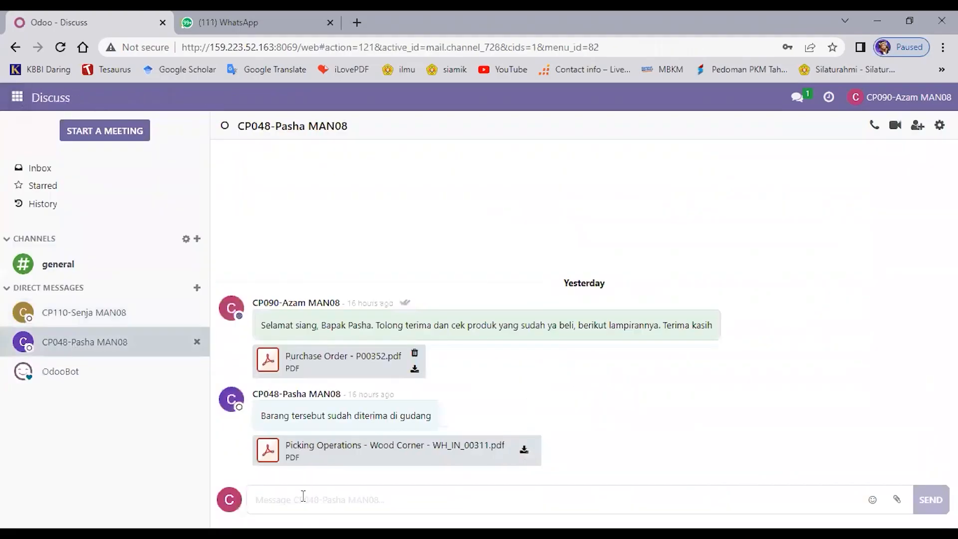
pyautogui.write('Pasha. Tolong terima dan cek produk yang sudah ya beli, berikut lampirannya. Terima kasih')
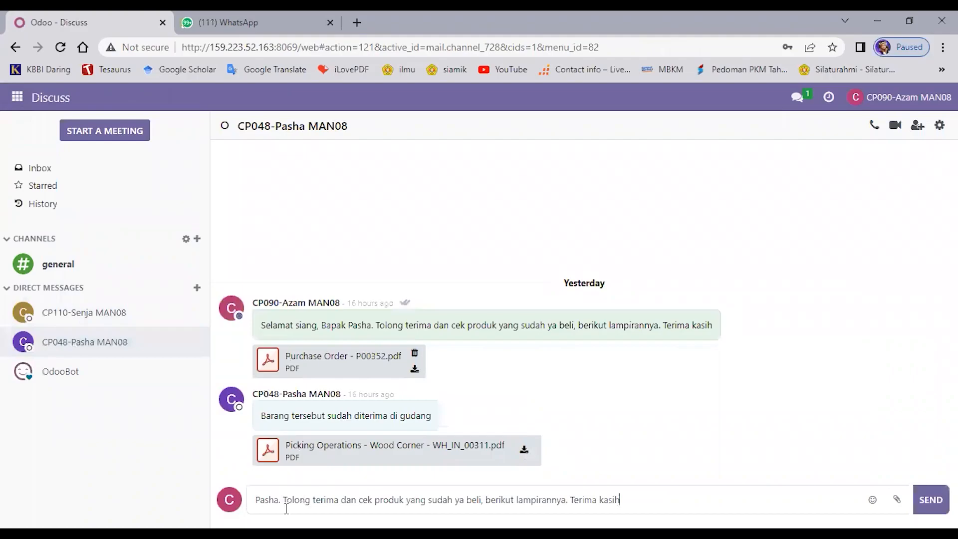
pyautogui.click(285, 508)
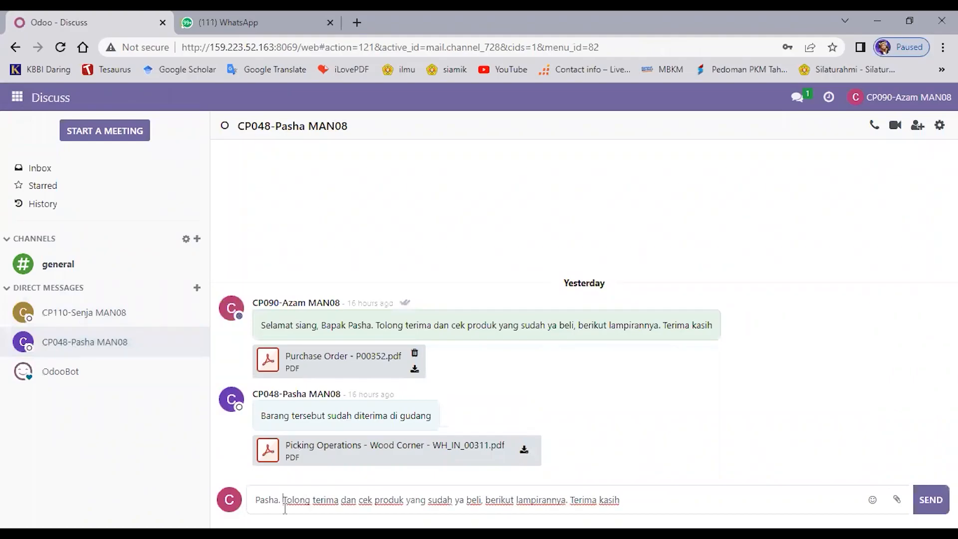
pyautogui.press('BackSpace')
pyautogui.press('BackSpace')
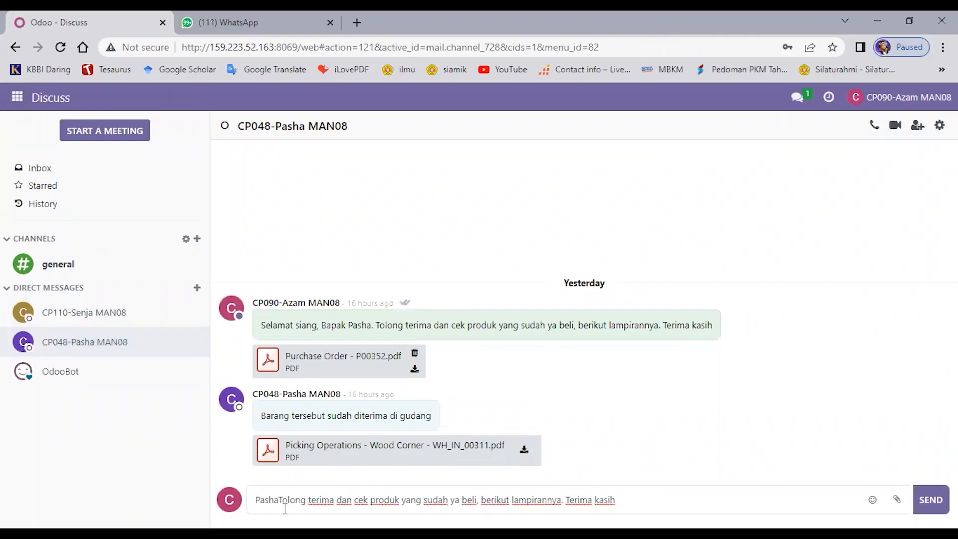
pyautogui.write(',')
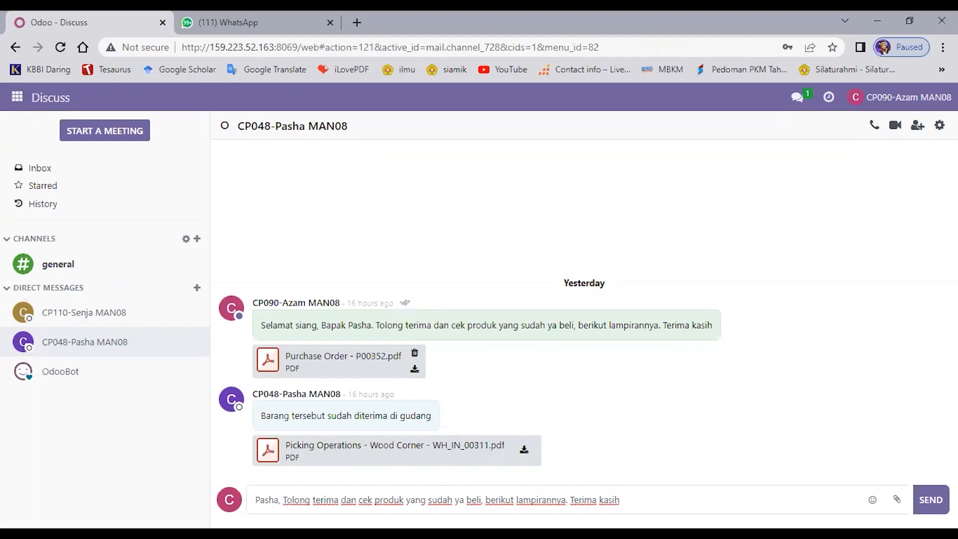
pyautogui.press('Return')
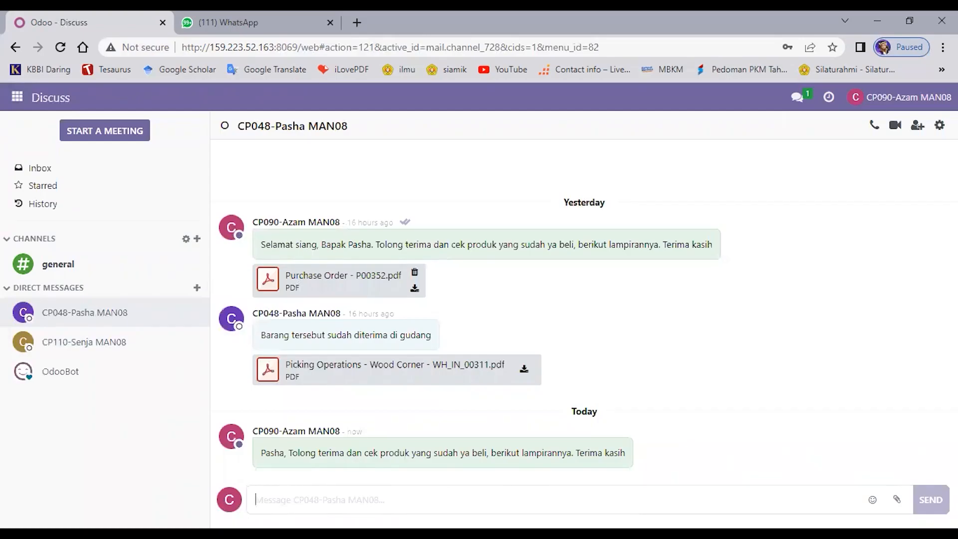
# Step: Attach the Purchase Order - P00353 PDF from Downloads\Documents to the warehouse user's chat and send it
pyautogui.click(897, 502)
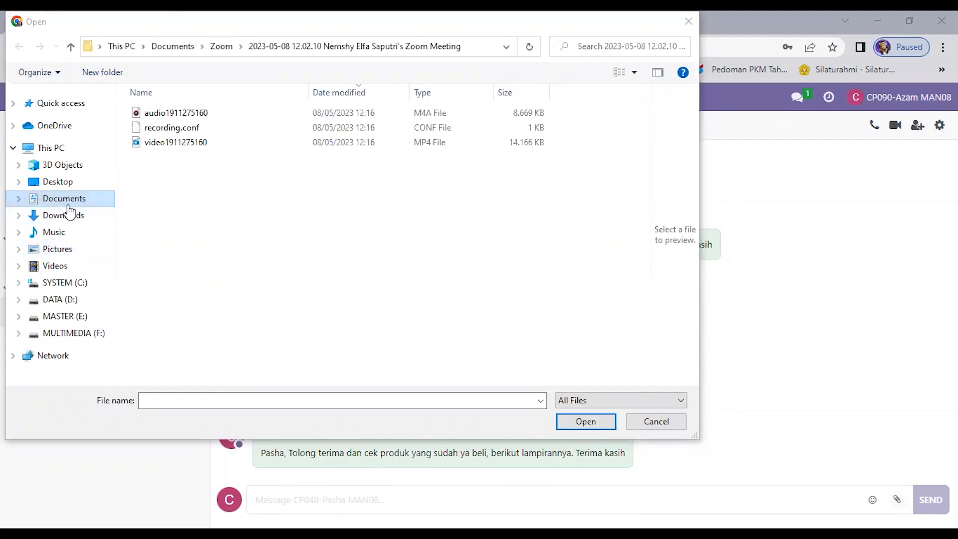
pyautogui.click(71, 283)
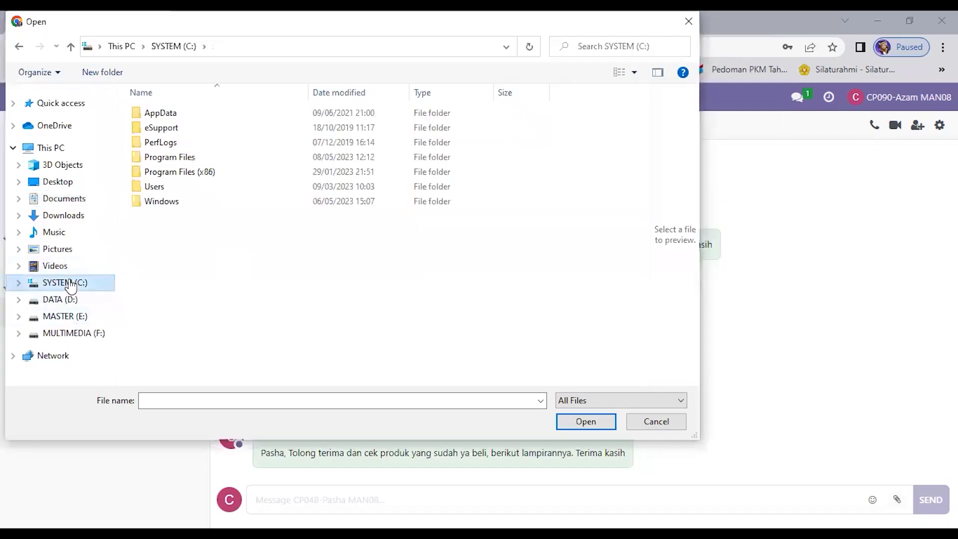
pyautogui.doubleClick(172, 186)
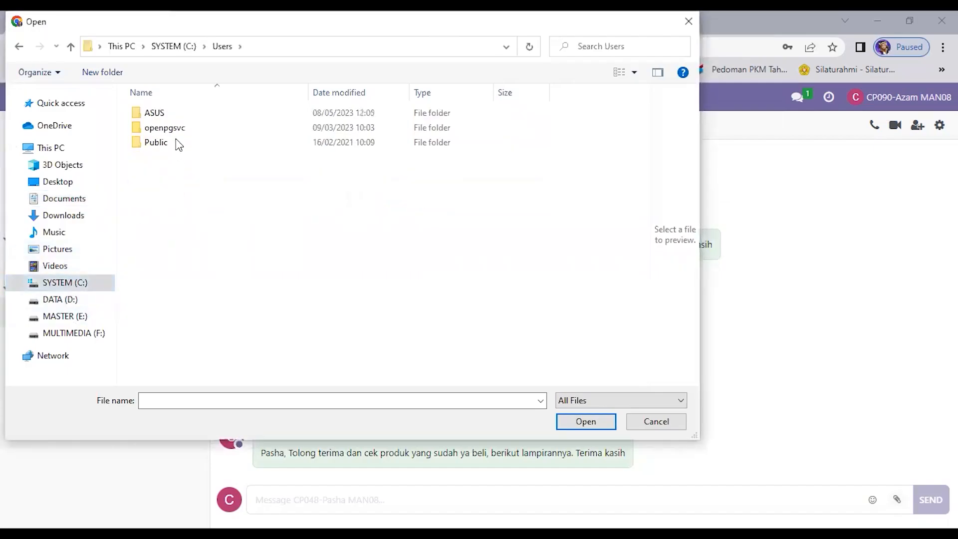
pyautogui.doubleClick(181, 120)
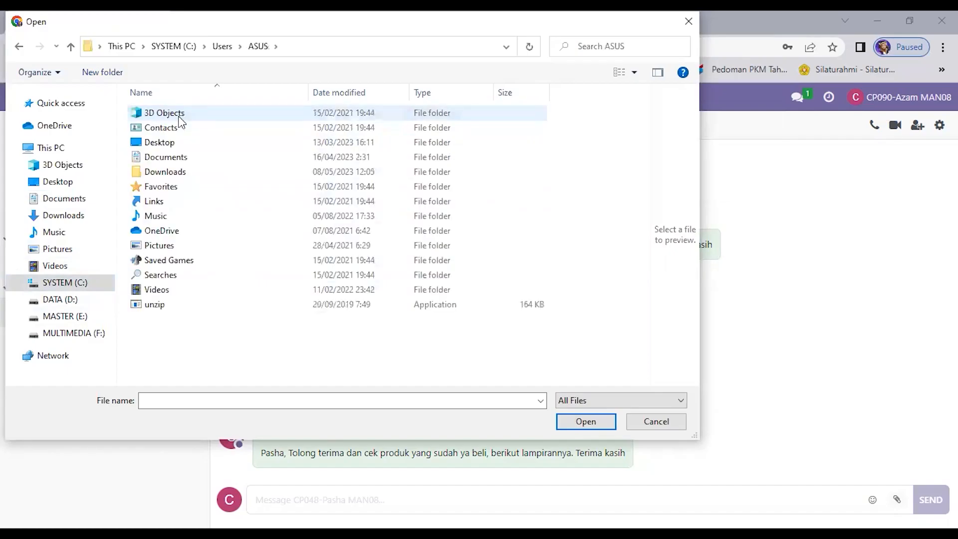
pyautogui.doubleClick(180, 172)
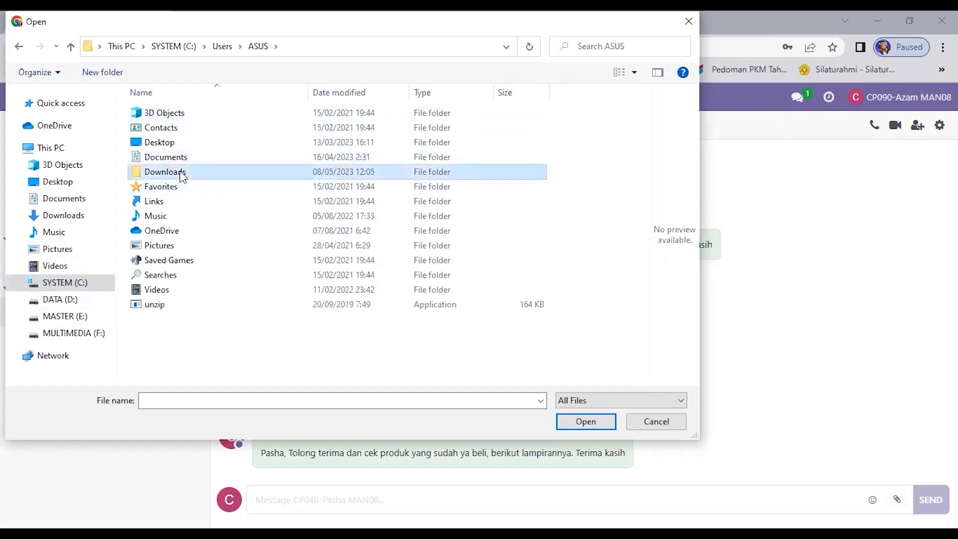
pyautogui.doubleClick(202, 143)
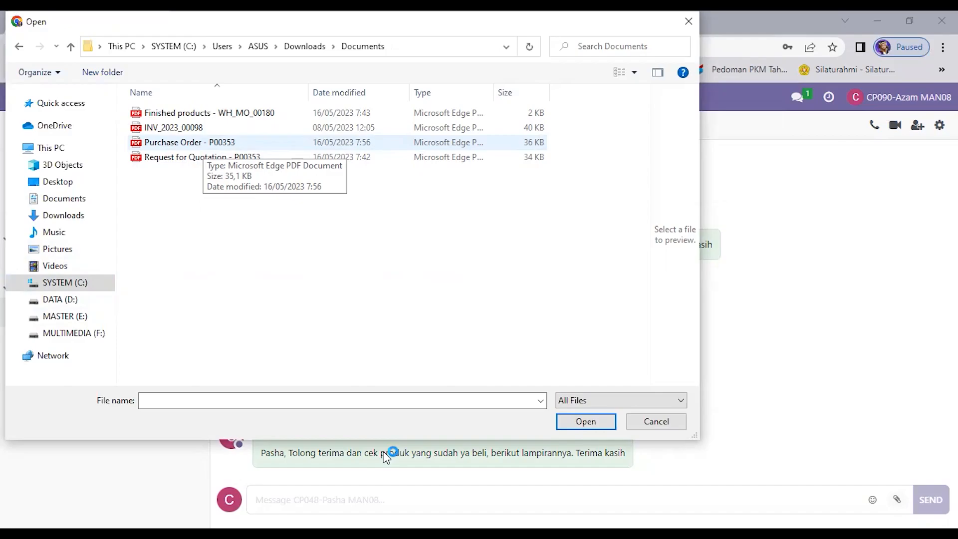
pyautogui.click(439, 142)
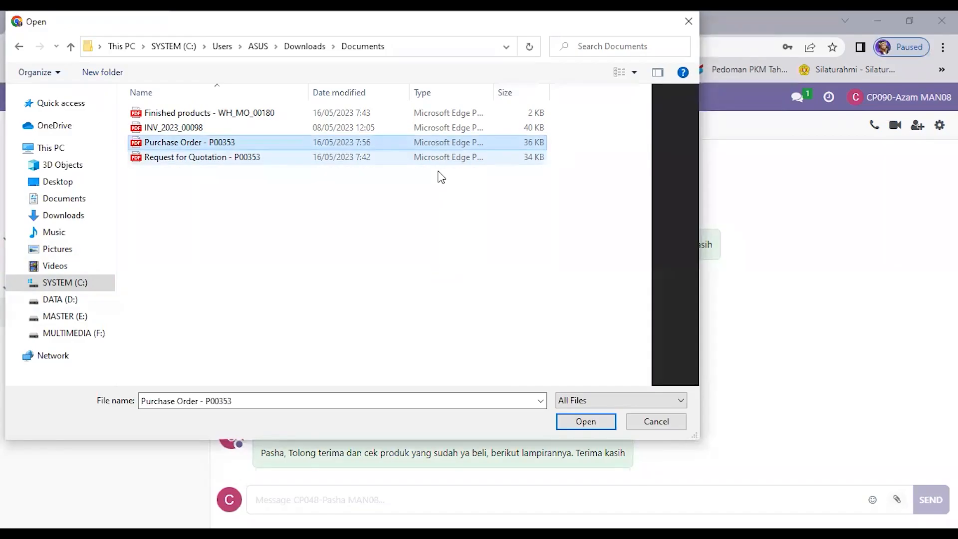
pyautogui.click(586, 423)
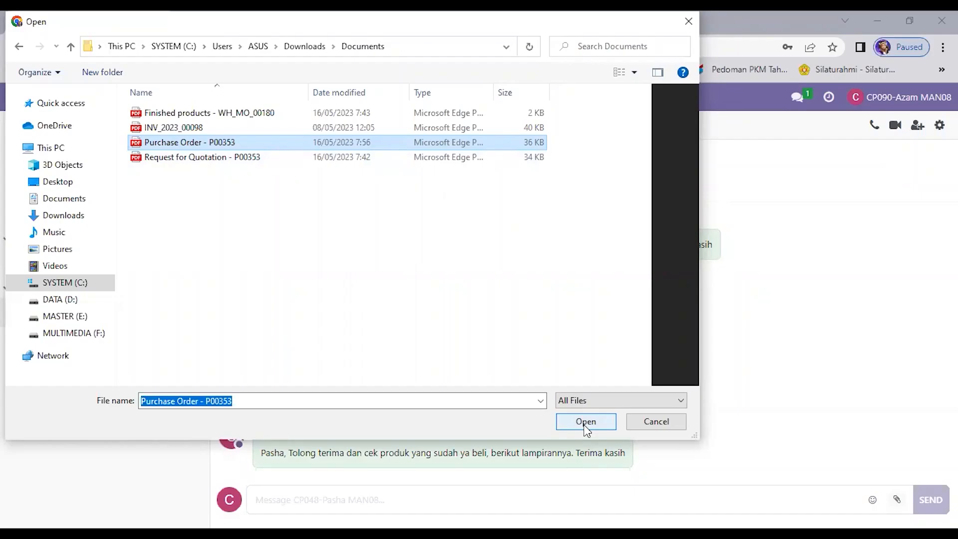
pyautogui.click(585, 424)
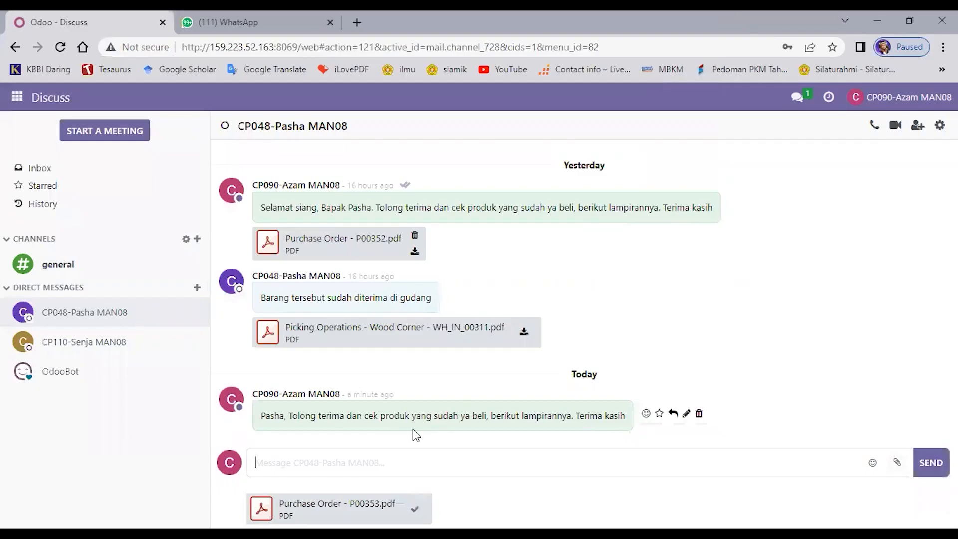
pyautogui.click(931, 462)
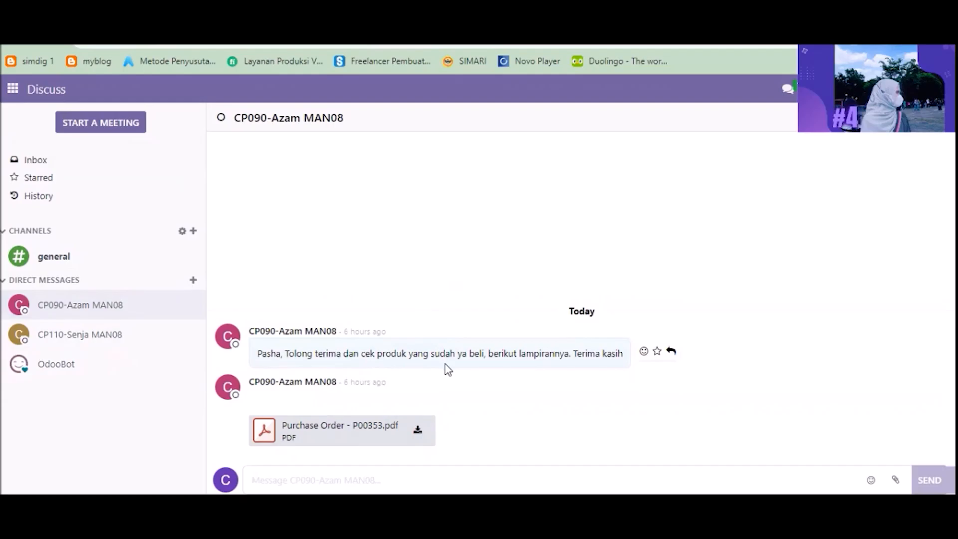
# Step: Open the received Purchase Order - P00353 PDF and review its order lines
pyautogui.click(270, 436)
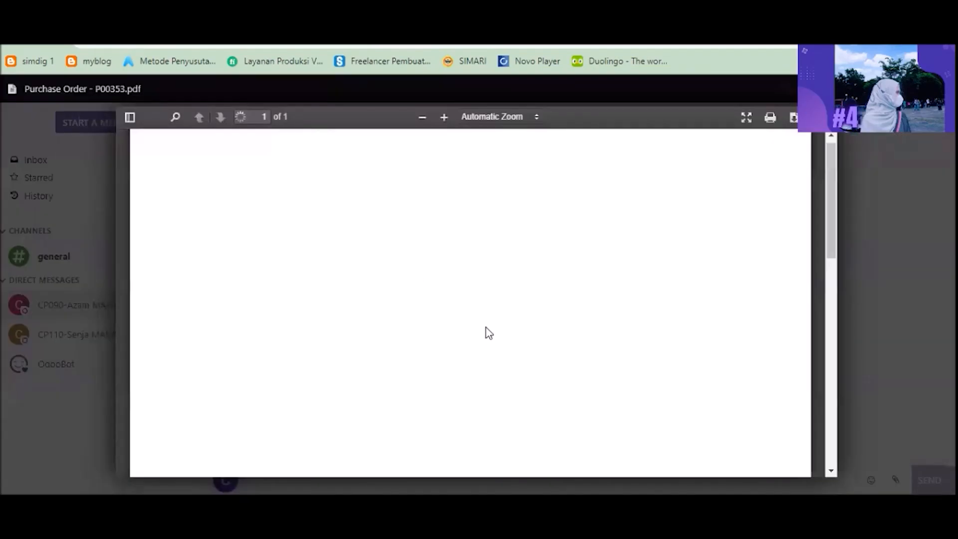
pyautogui.moveTo(828, 241); pyautogui.dragTo(826, 275)
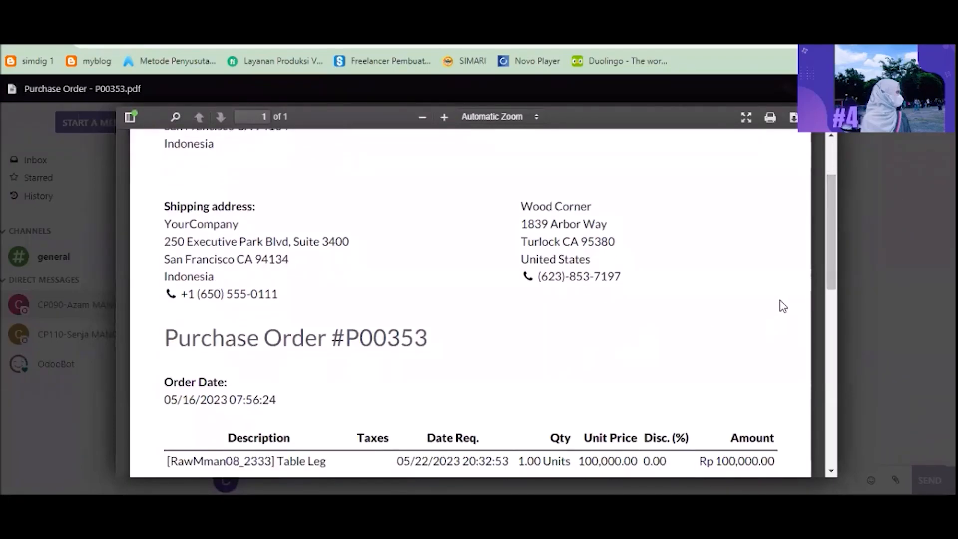
pyautogui.moveTo(827, 270); pyautogui.dragTo(823, 344)
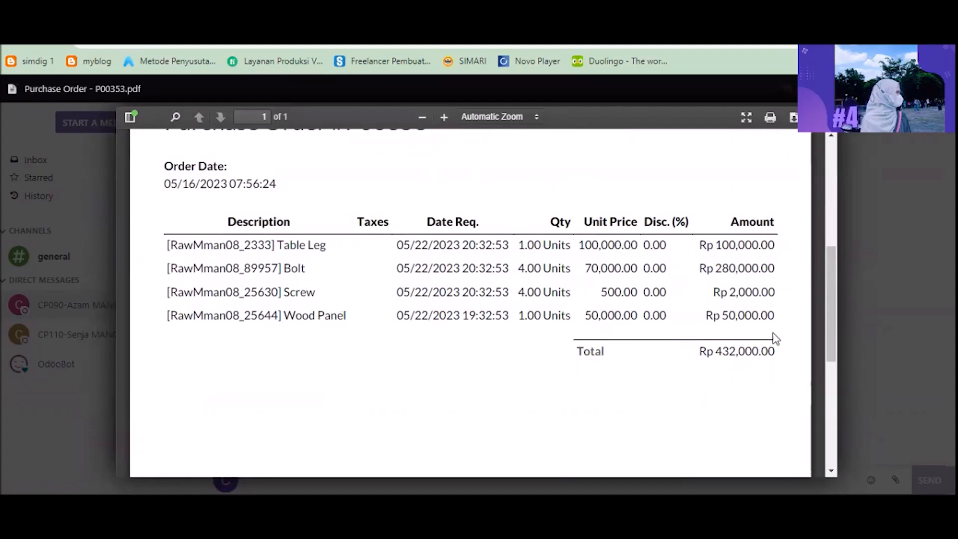
pyautogui.press('Escape')
# Step: In Inventory, open the YourCompany Receipts list sorted by reference and open receipt WH/IN/00312 for P00353
pyautogui.click(13, 89)
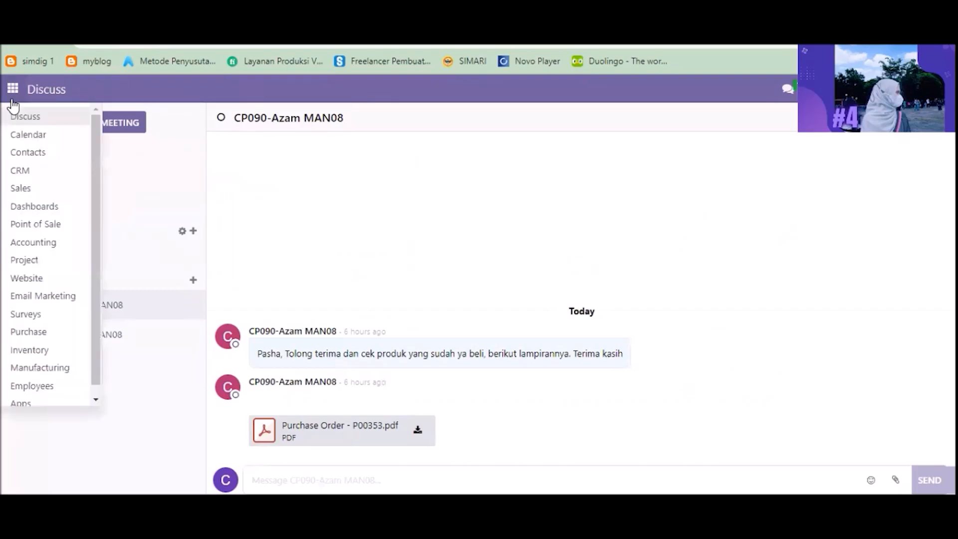
pyautogui.click(48, 352)
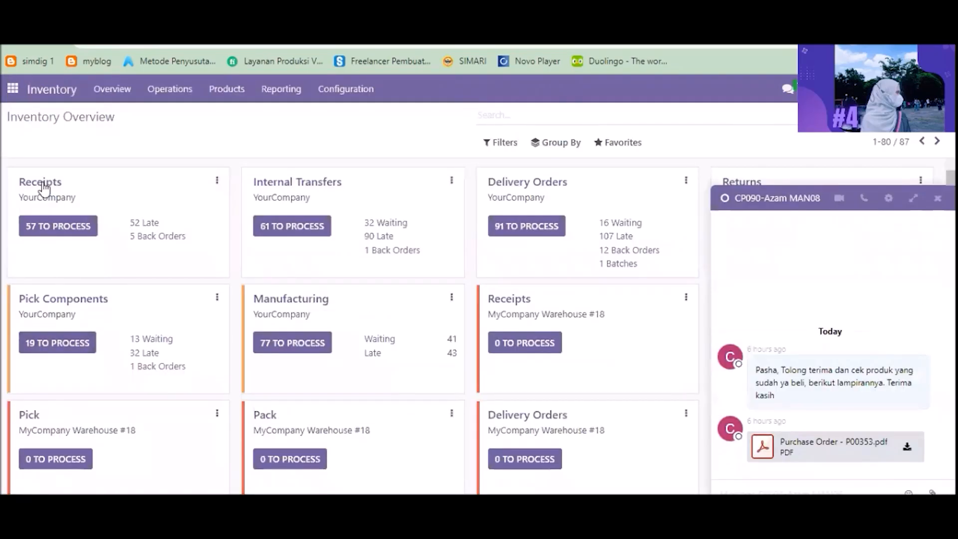
pyautogui.click(43, 183)
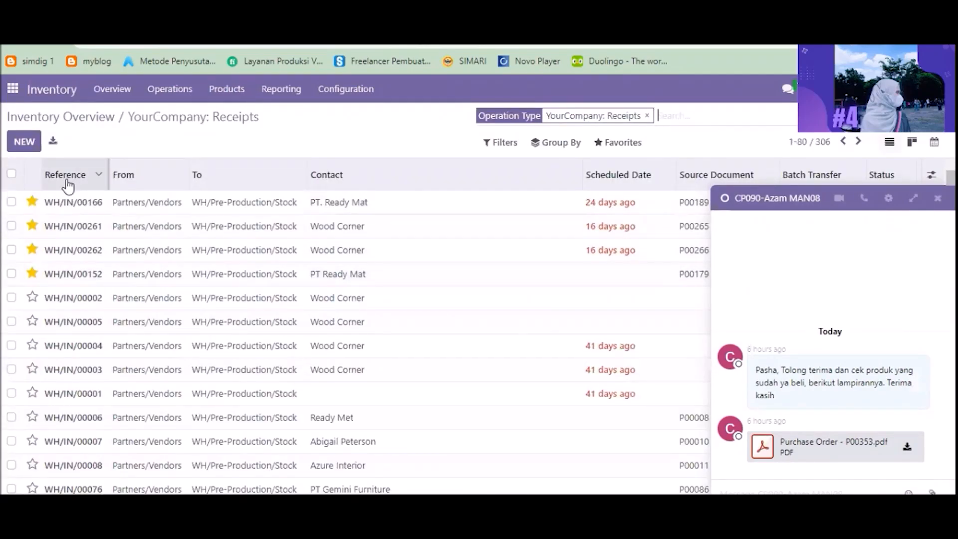
pyautogui.click(68, 180)
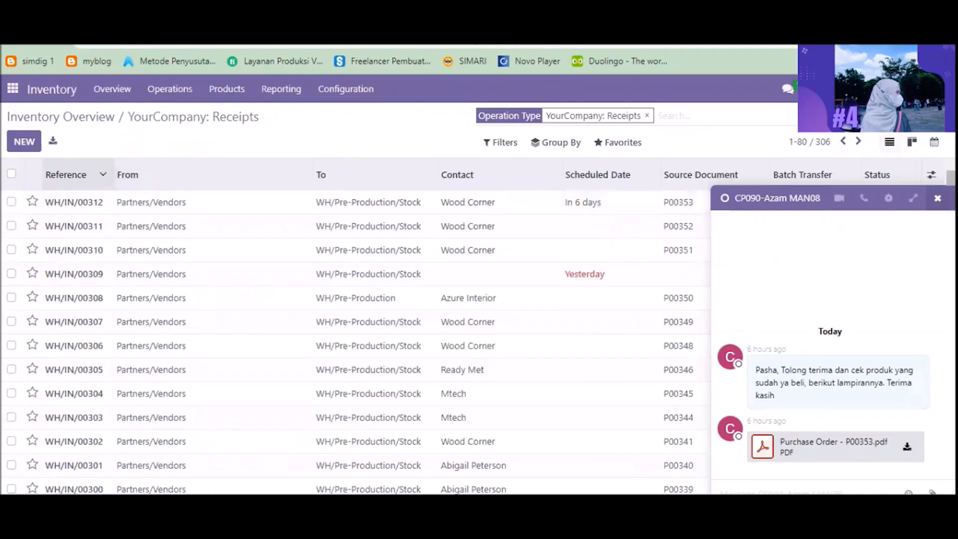
pyautogui.click(938, 198)
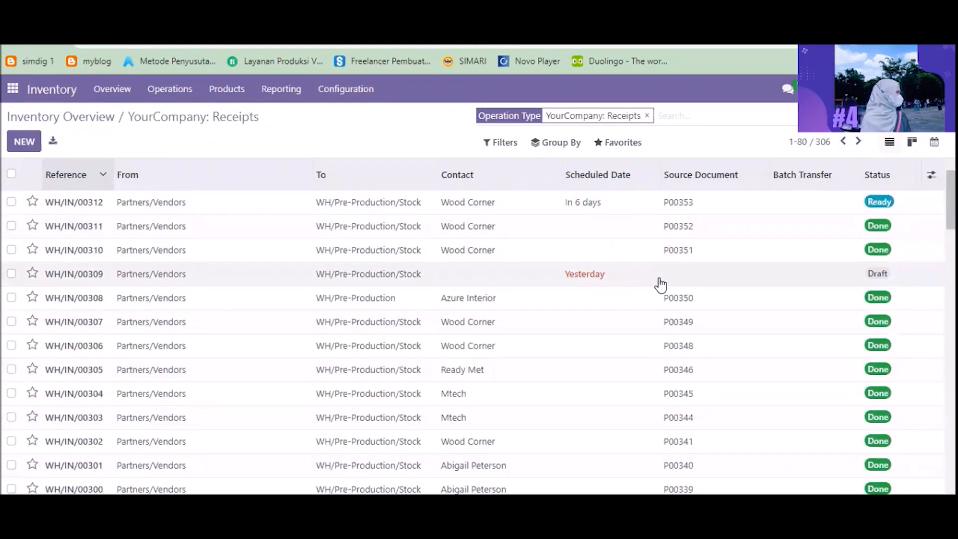
pyautogui.click(571, 205)
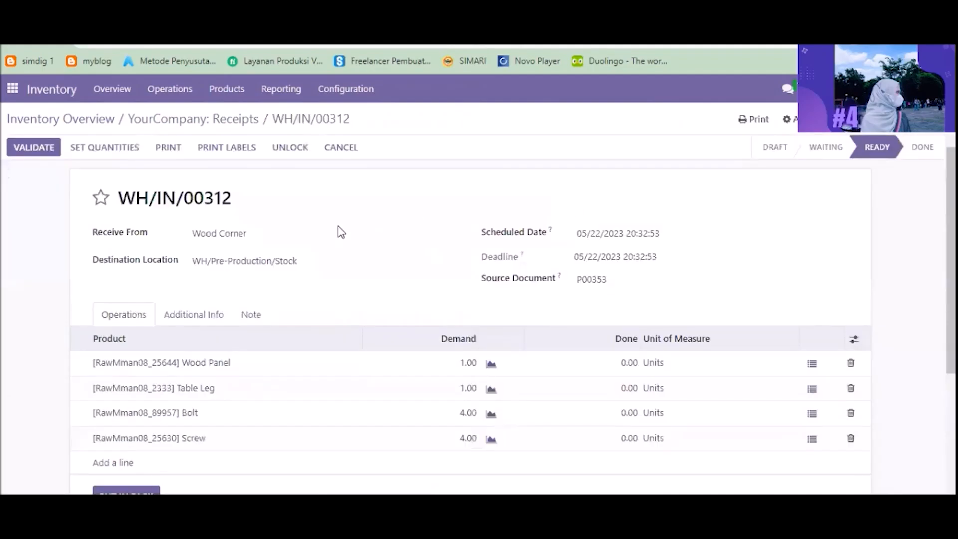
# Step: Set the received quantities on WH/IN/00312 and validate the receipt
pyautogui.scroll(-3, 335, 302)
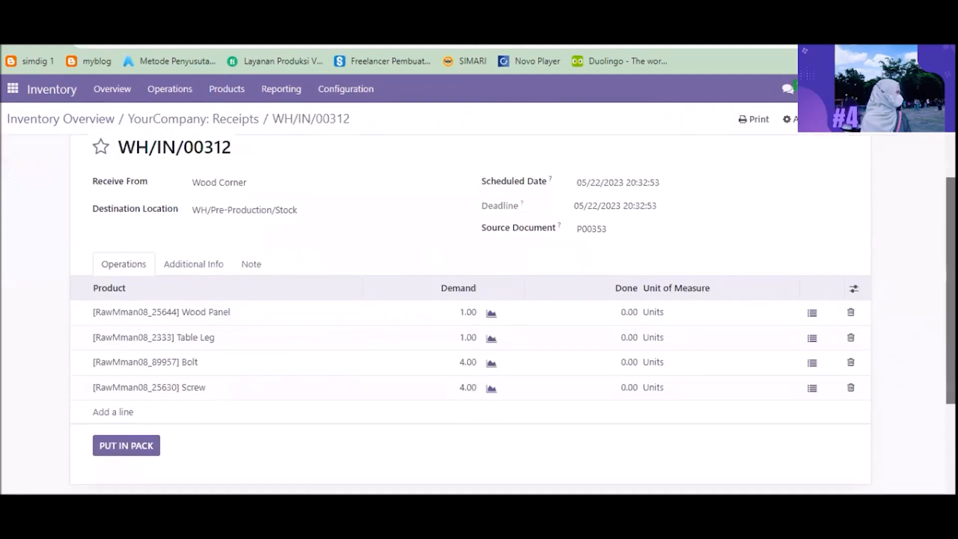
pyautogui.scroll(3, 336, 302)
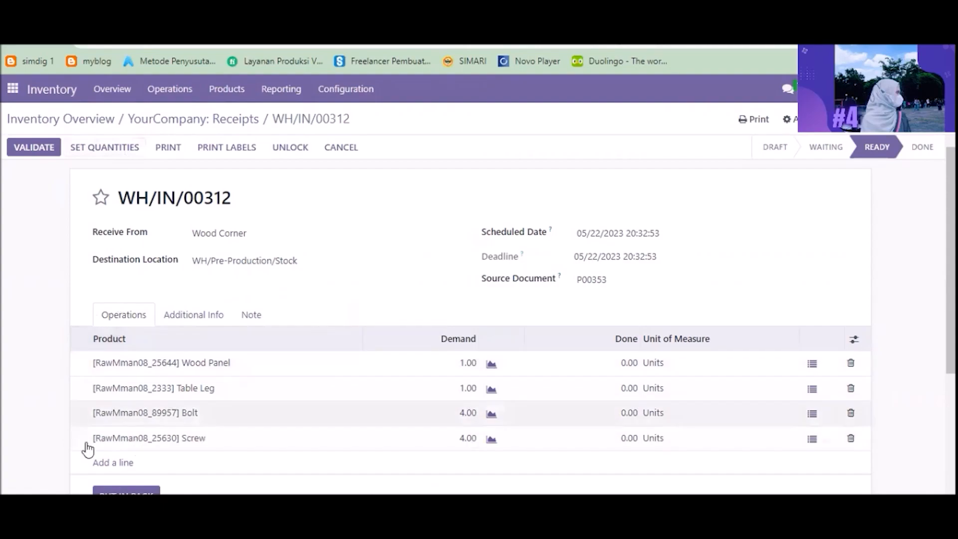
pyautogui.click(118, 150)
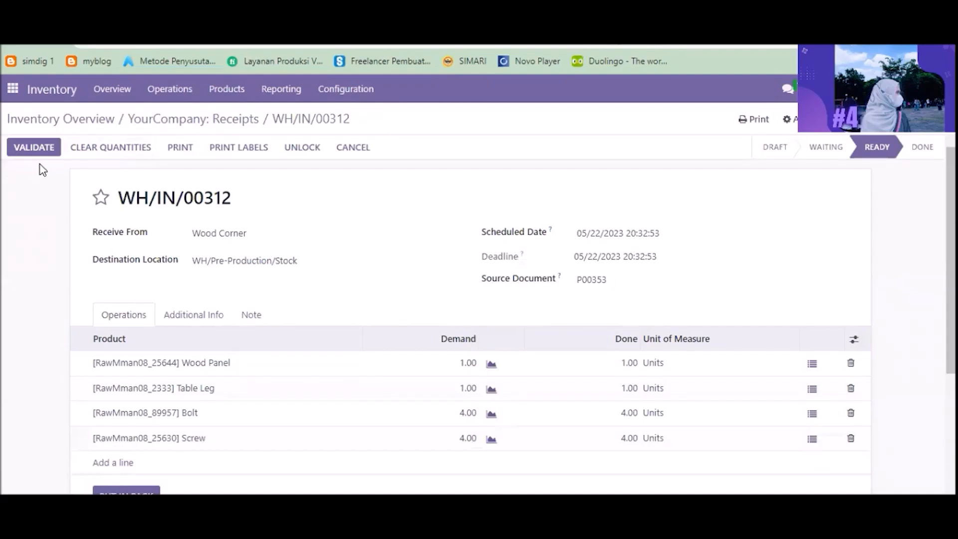
pyautogui.click(33, 150)
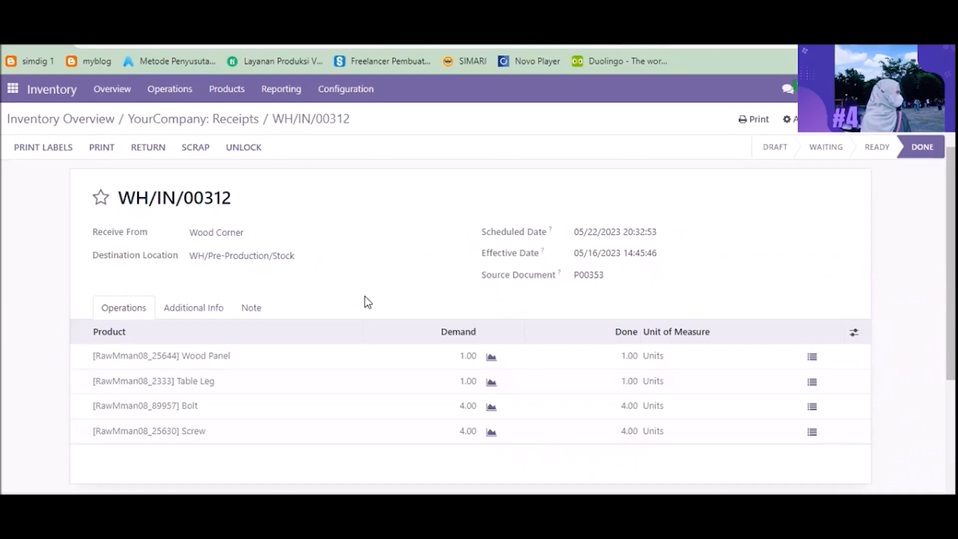
# Step: Screenshot the validated receipt and reply in the chat: "Sudah saya cek dan barang tersebut sudah diterima di gudang"
pyautogui.press('Print')
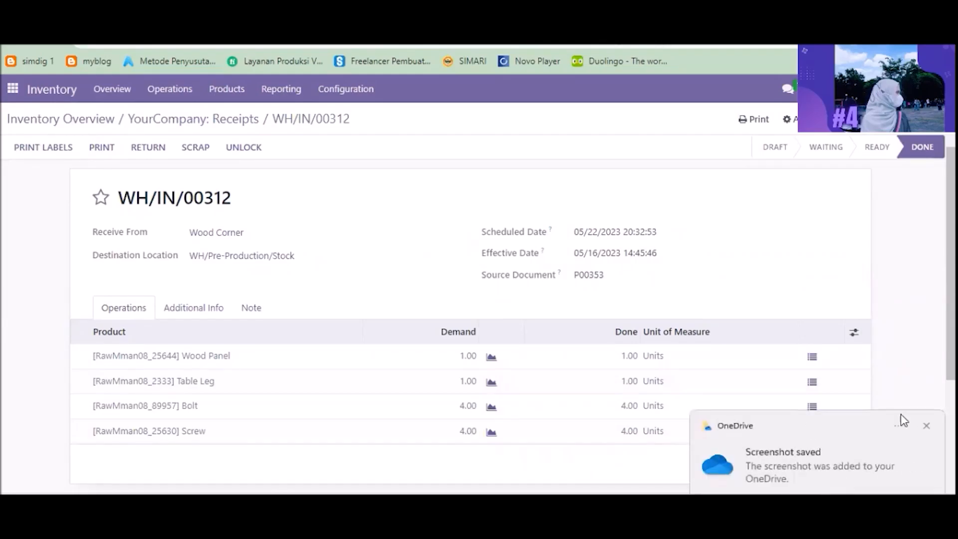
pyautogui.click(12, 88)
pyautogui.click(52, 123)
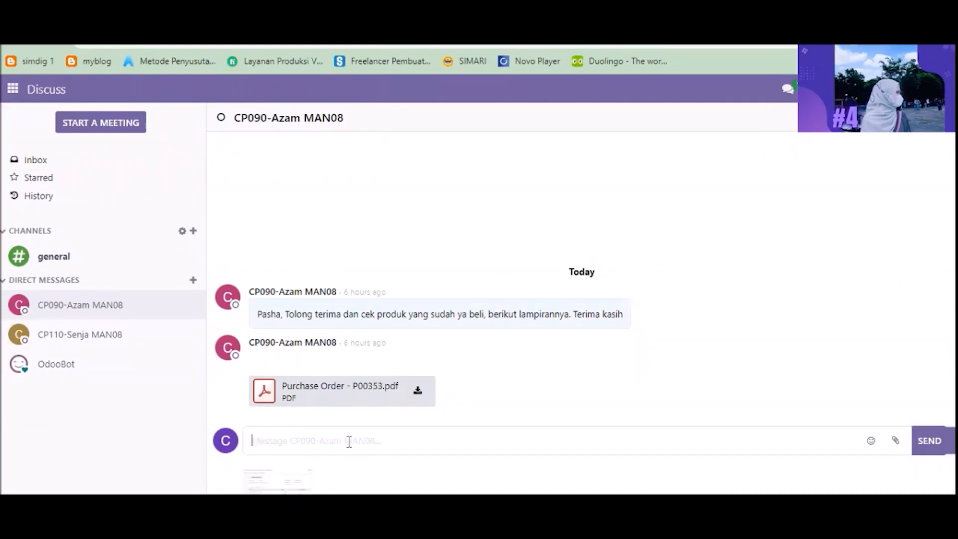
pyautogui.write('Sudah saya cek dan barang ')
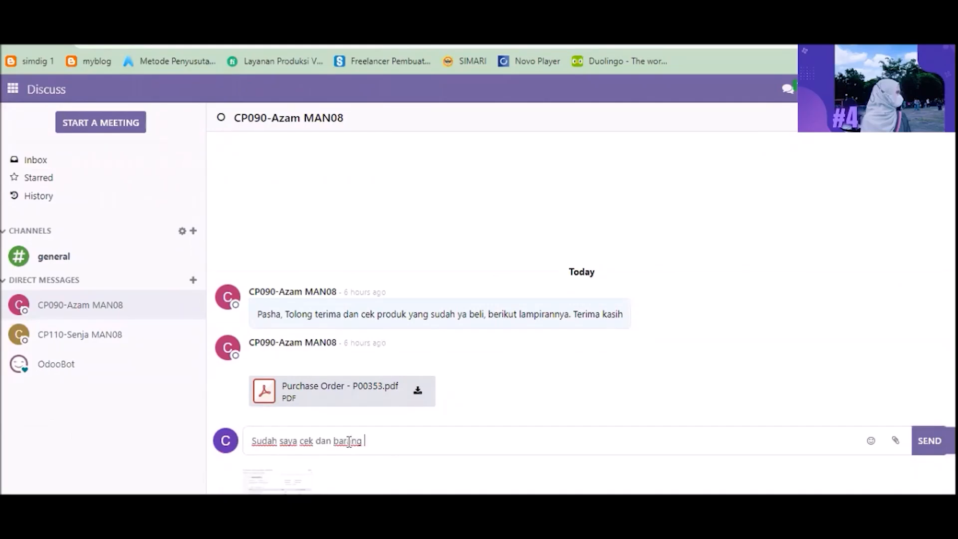
pyautogui.write('tersebut sudah diterima di gudang')
pyautogui.press('Return')
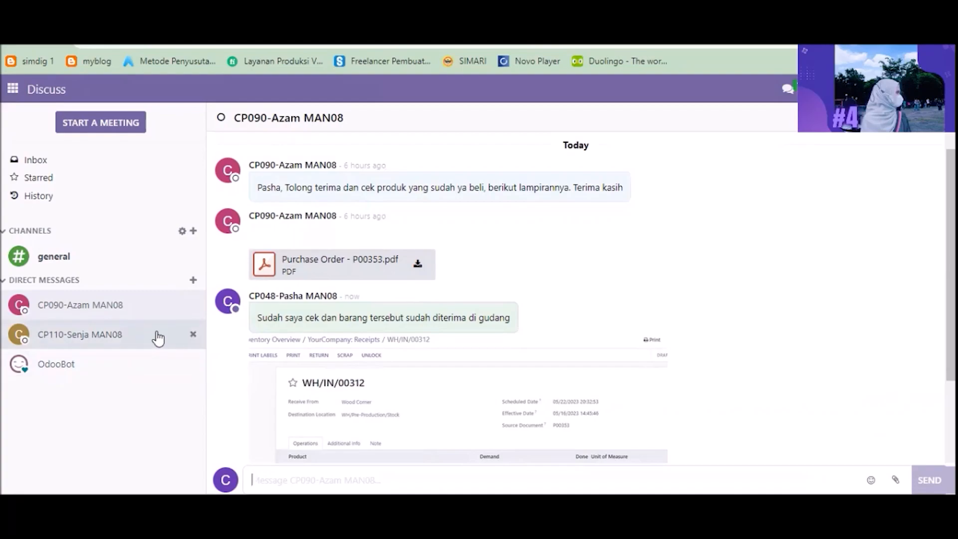
# Step: Message the production user: "saya ingin mengkonfirmasi bahwa barang pembelian untuk kebutuhan produksi denga nomor P00353 telah diterima di gudang, terima kasih"
pyautogui.click(157, 338)
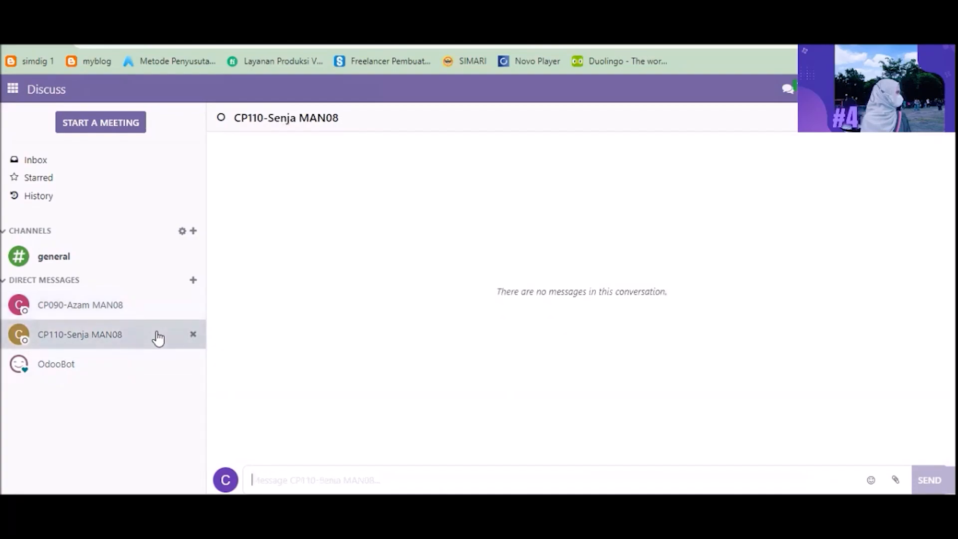
pyautogui.click(305, 477)
pyautogui.write('Ibu Senja, saya ingin mengkonfirmasi bahwa barang pembelian untuk kebutuhan produksi denga nomor P00353 telah diterima di gudang')
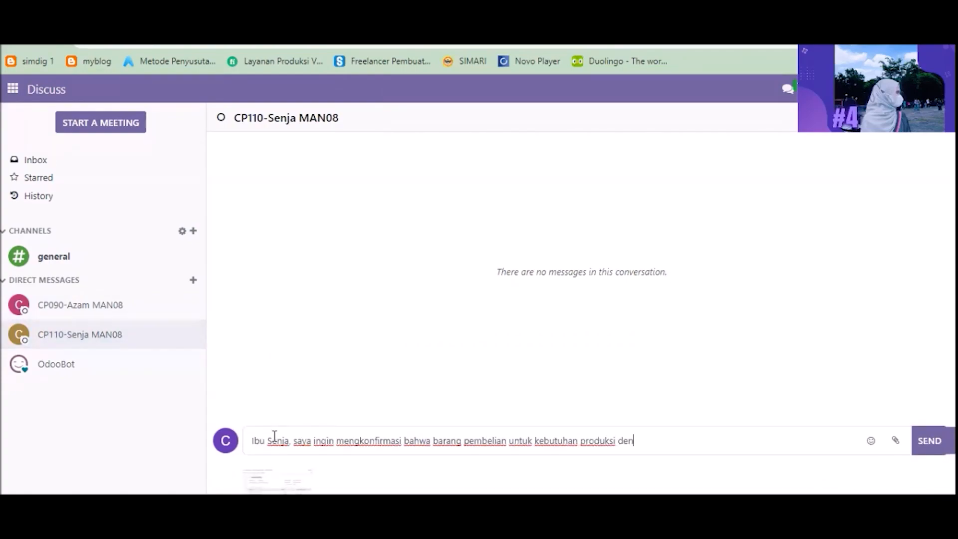
pyautogui.write(', terima kasih')
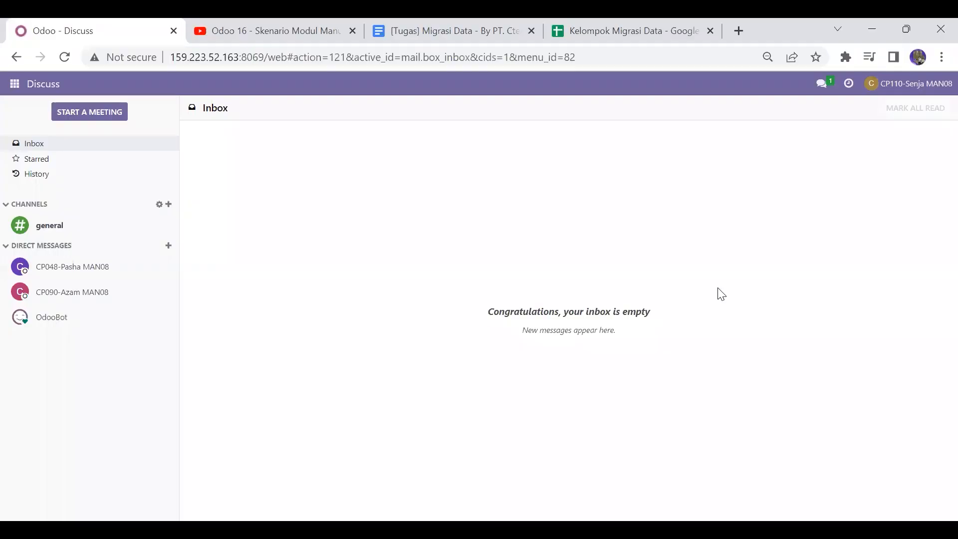
# Step: As the production user, open the warehouse user's chat and view the attached receipt screenshot
pyautogui.click(74, 261)
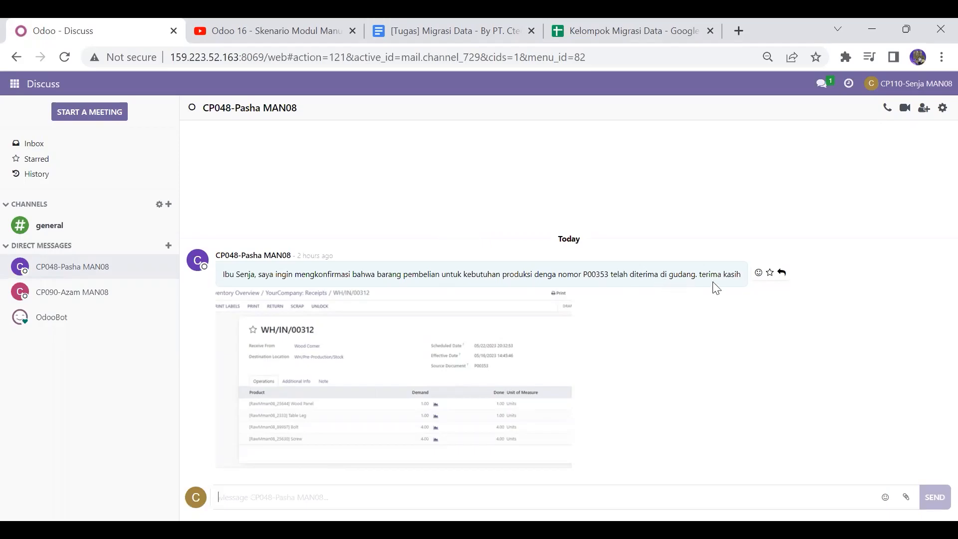
pyautogui.click(455, 401)
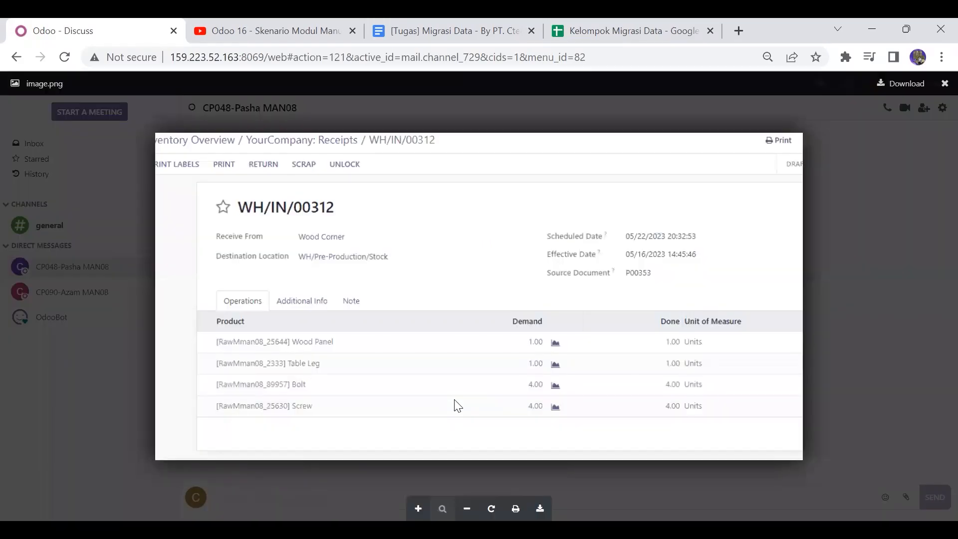
pyautogui.click(849, 245)
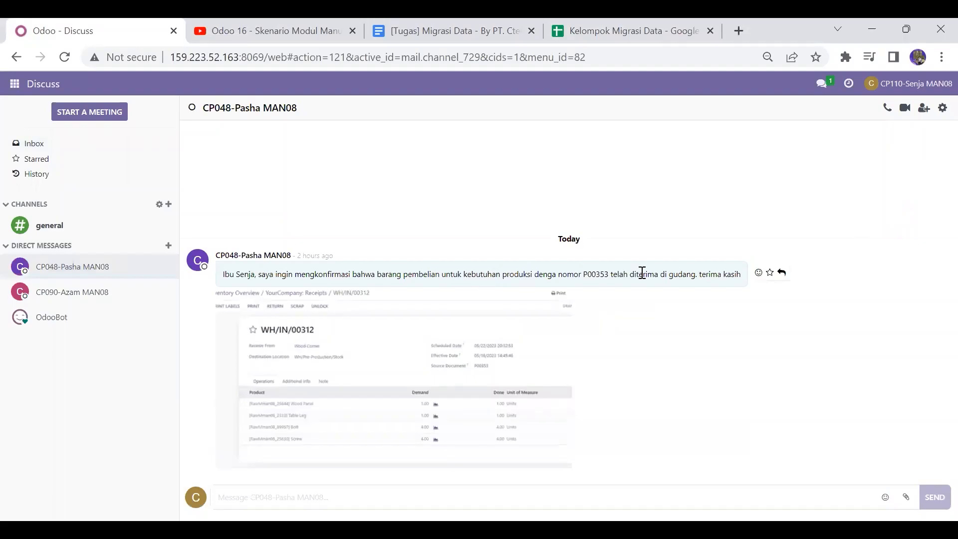
# Step: In Manufacturing, sort orders by reference, open WH/MO/00181 for the Table Top and print its Production Order
pyautogui.click(9, 87)
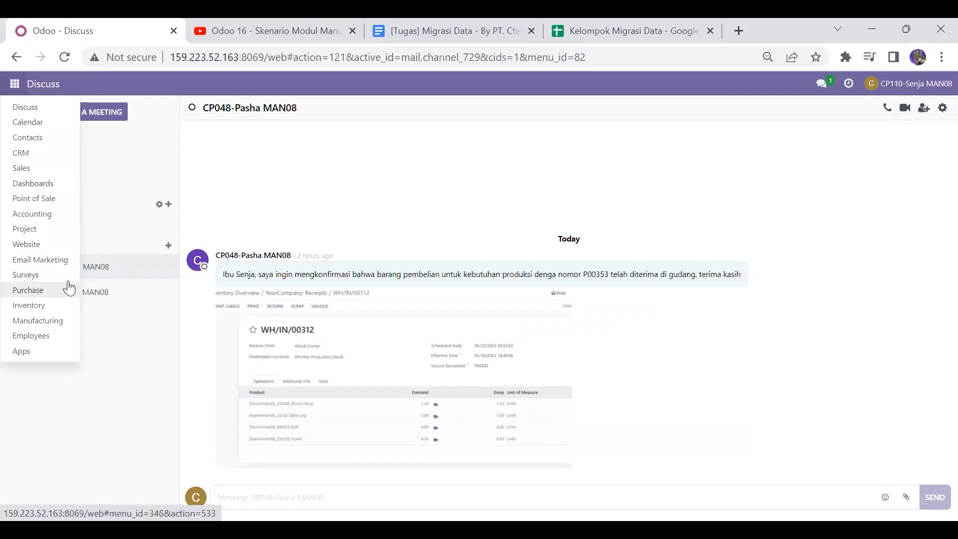
pyautogui.click(44, 321)
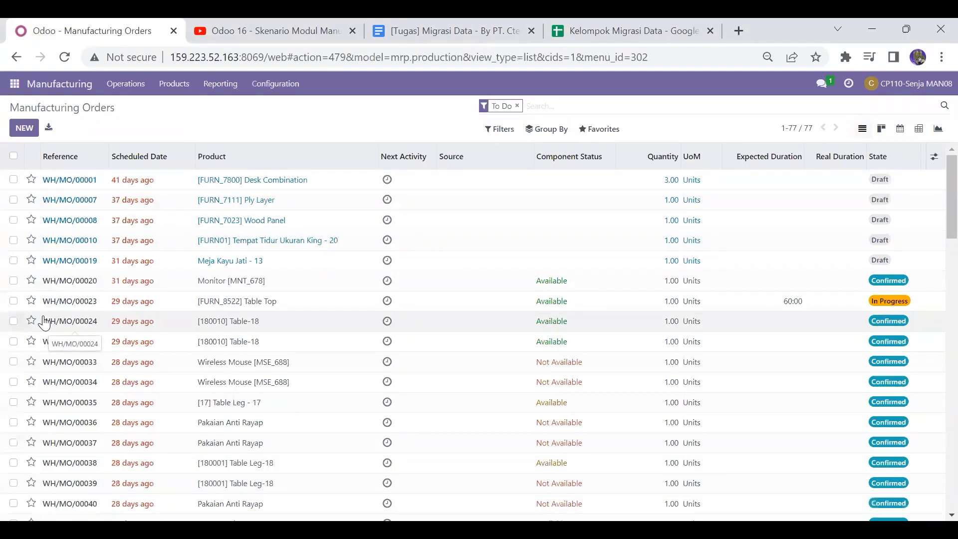
pyautogui.click(68, 160)
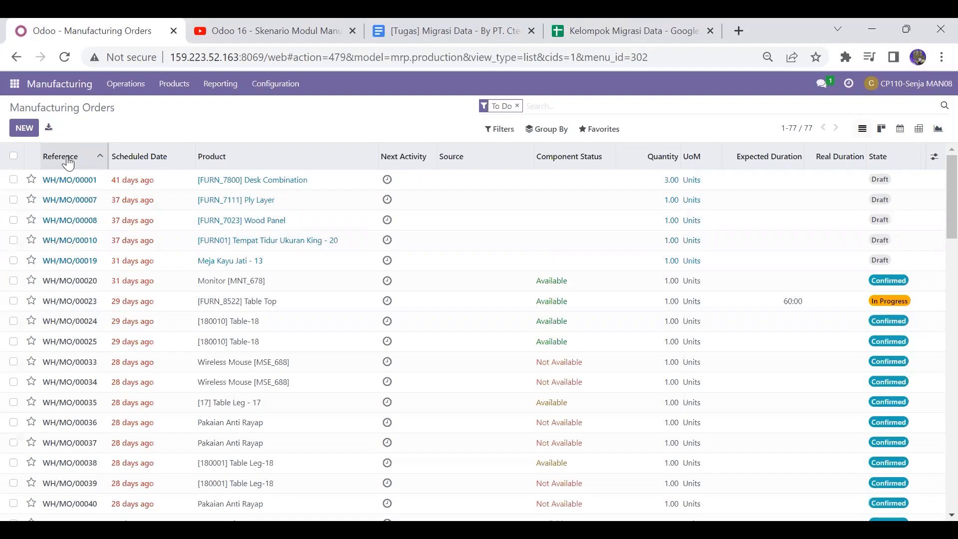
pyautogui.click(68, 163)
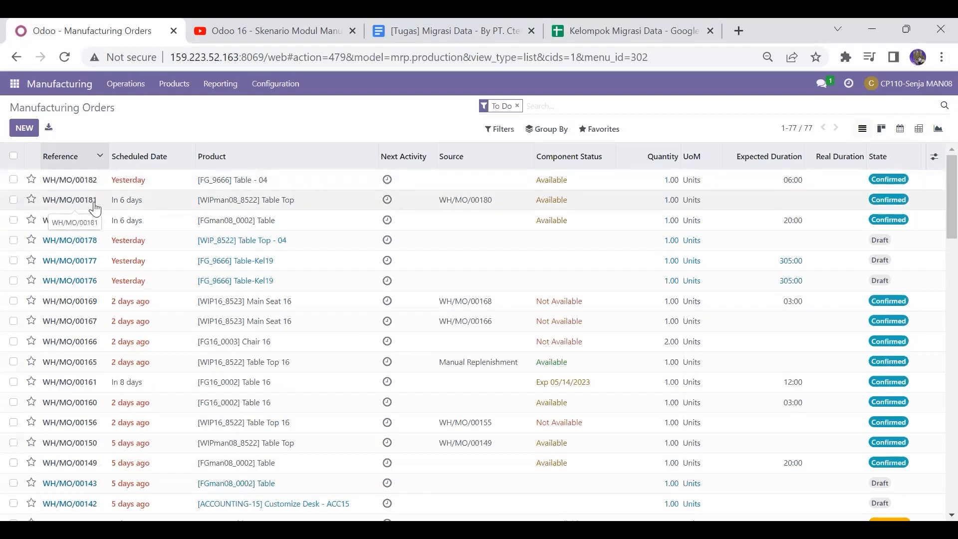
pyautogui.click(337, 201)
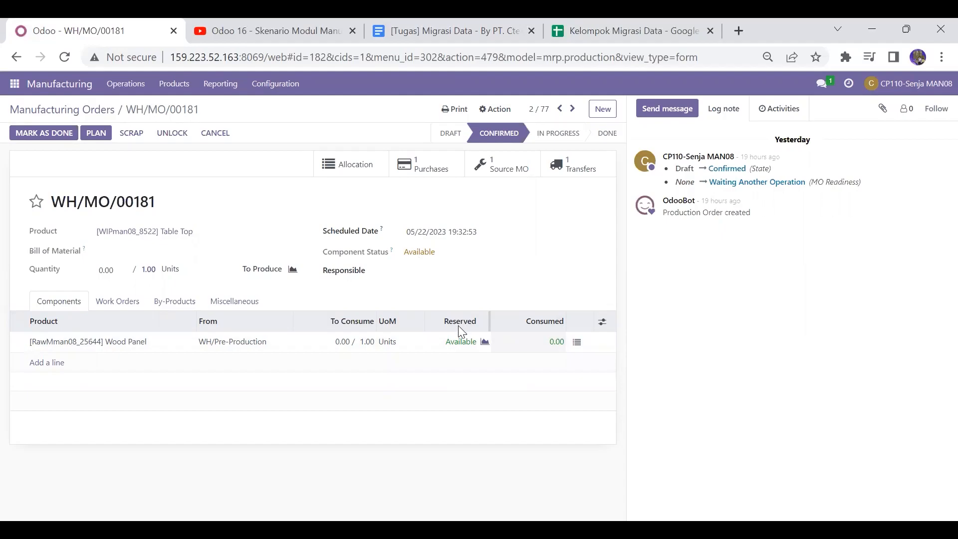
pyautogui.click(454, 110)
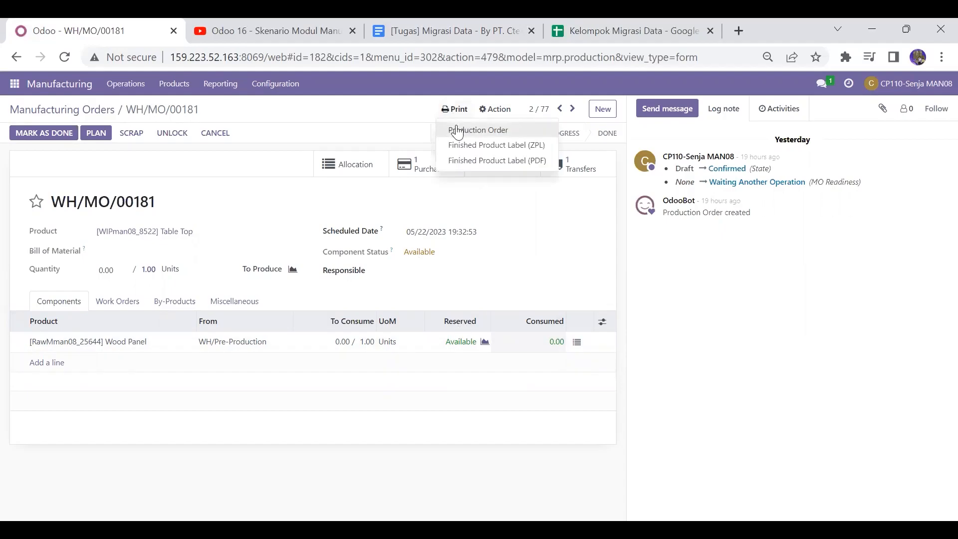
pyautogui.click(453, 129)
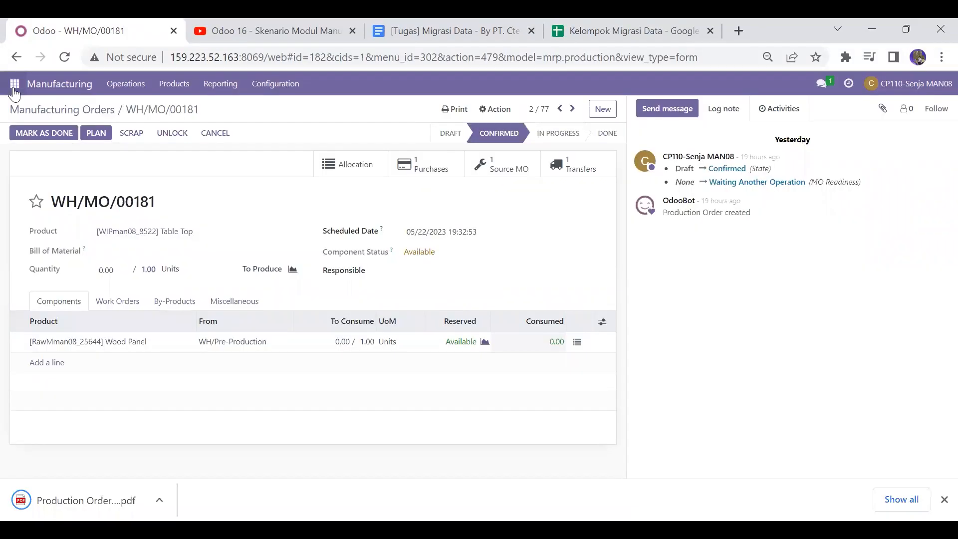
# Step: In Discuss, write to the warehouse user: "mohon untuk memeriksa pick compenent pada gudang berikut dokumen nya"
pyautogui.click(14, 92)
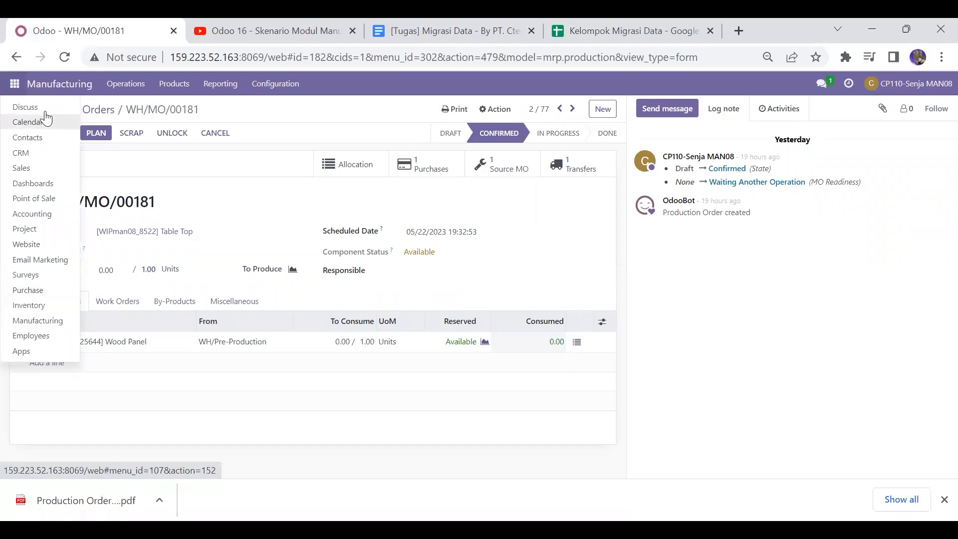
pyautogui.click(31, 108)
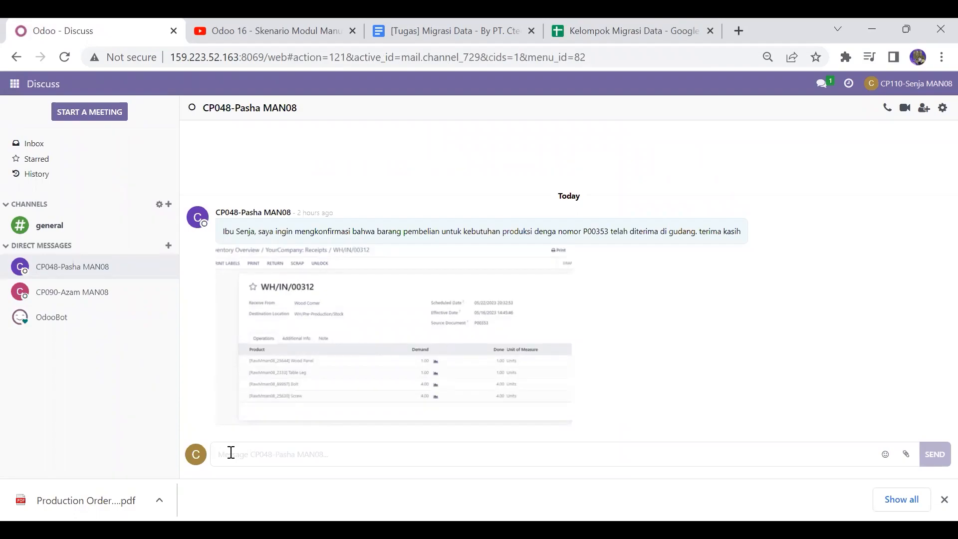
pyautogui.write('mo')
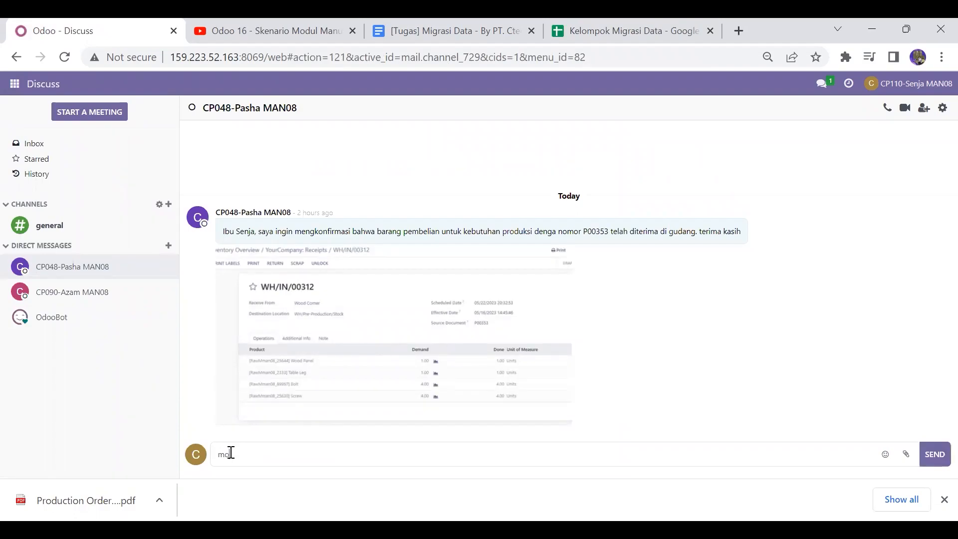
pyautogui.write('hon untuk memeriksa pick comp')
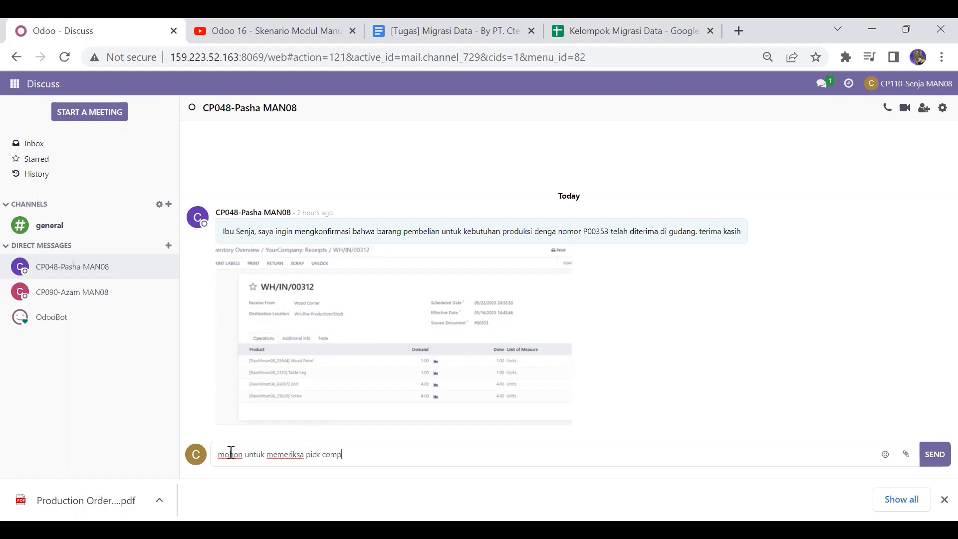
pyautogui.write('enent pada gudang beriku')
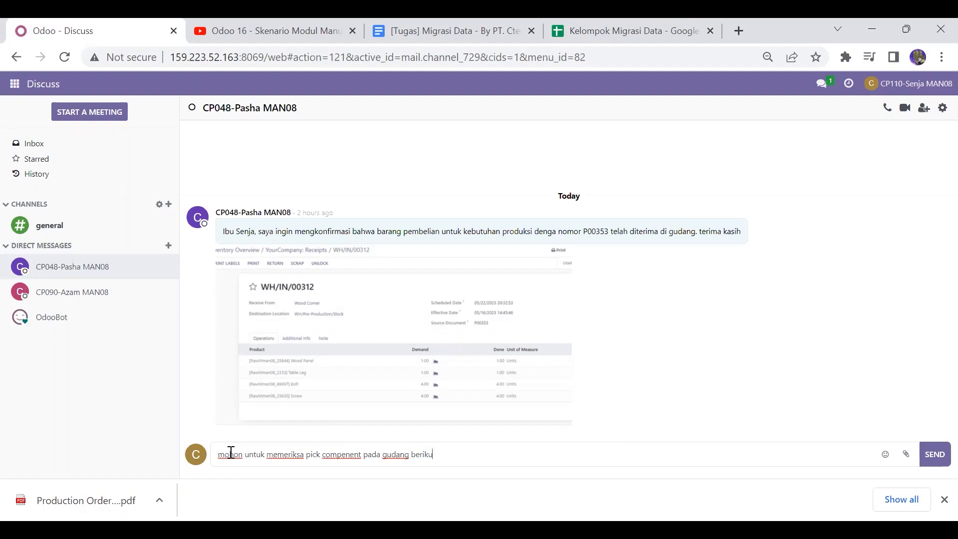
pyautogui.write('t dokumen nya')
# Step: Attach the Production Order - WH_MO_00181 PDF from Downloads to the message and send it
pyautogui.click(905, 454)
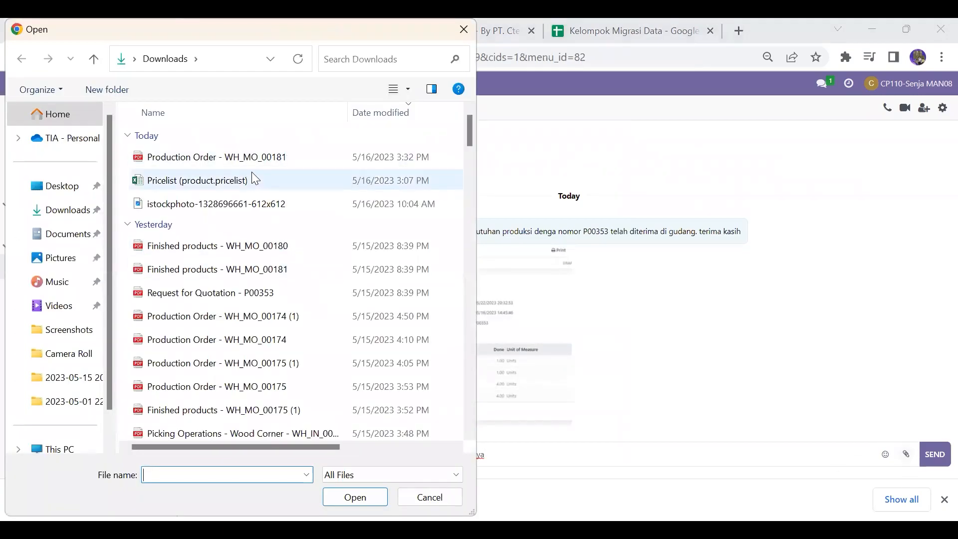
pyautogui.click(259, 166)
pyautogui.click(339, 497)
pyautogui.press('Return')
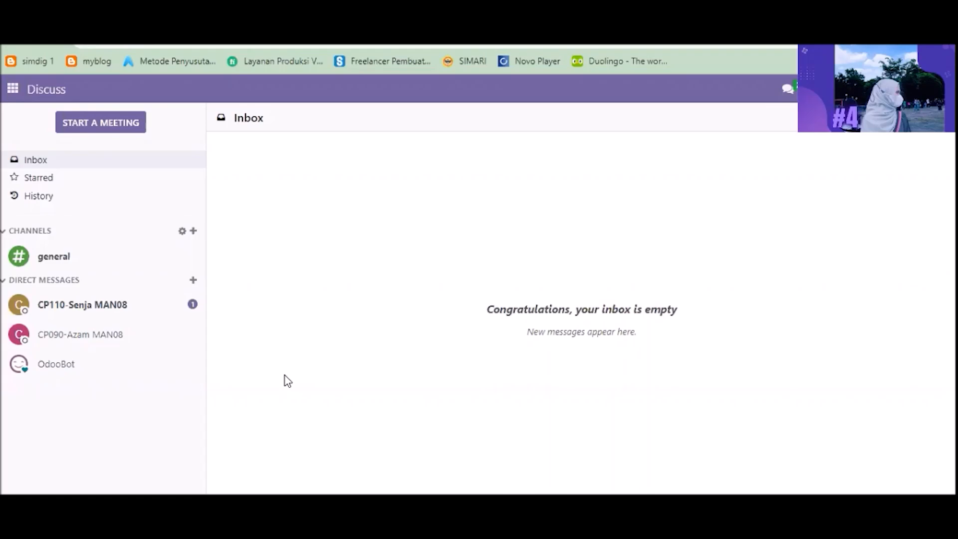
# Step: As the warehouse user, open the direct conversation with the production user
pyautogui.click(129, 322)
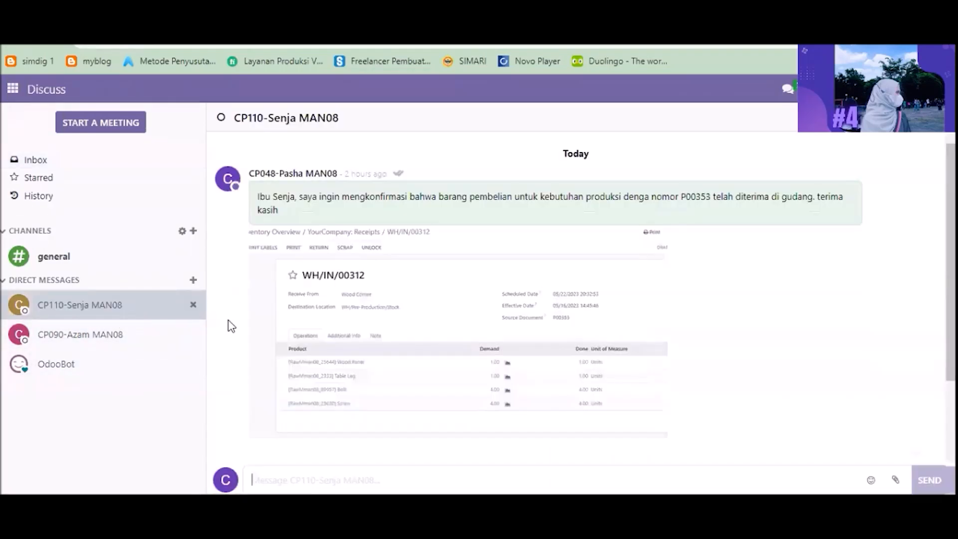
# Step: Open the attached Production Order PDF in the conversation and scroll through its operations
pyautogui.moveTo(951, 295); pyautogui.dragTo(951, 355)
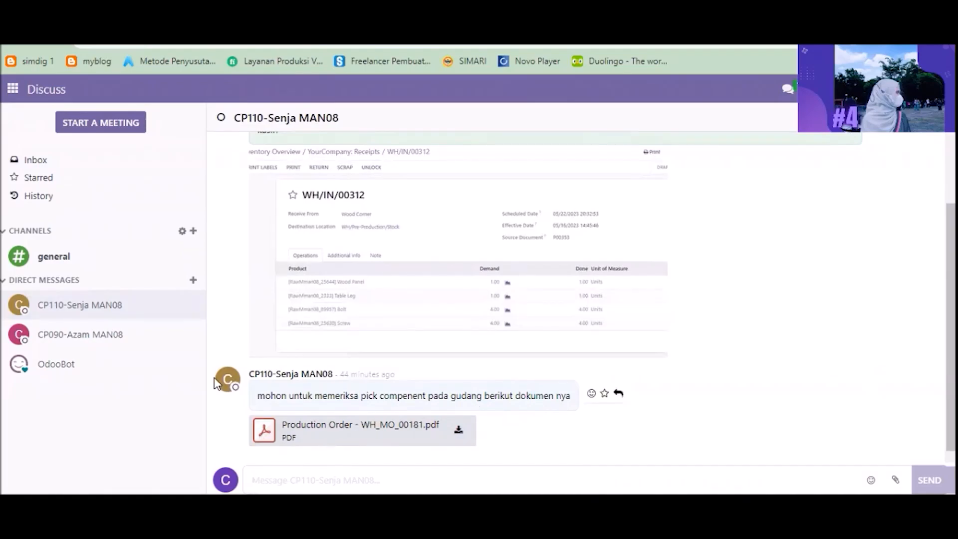
pyautogui.click(452, 432)
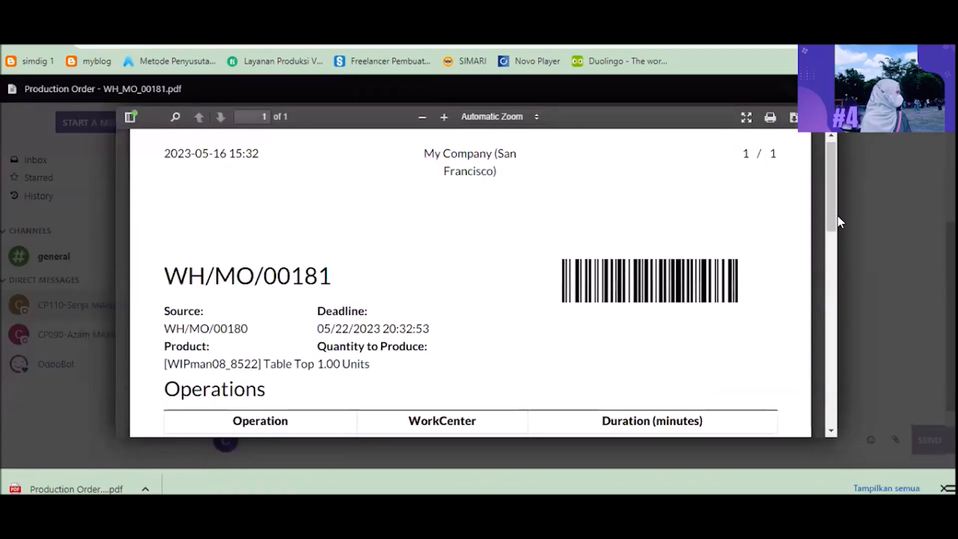
pyautogui.moveTo(830, 224); pyautogui.dragTo(831, 248)
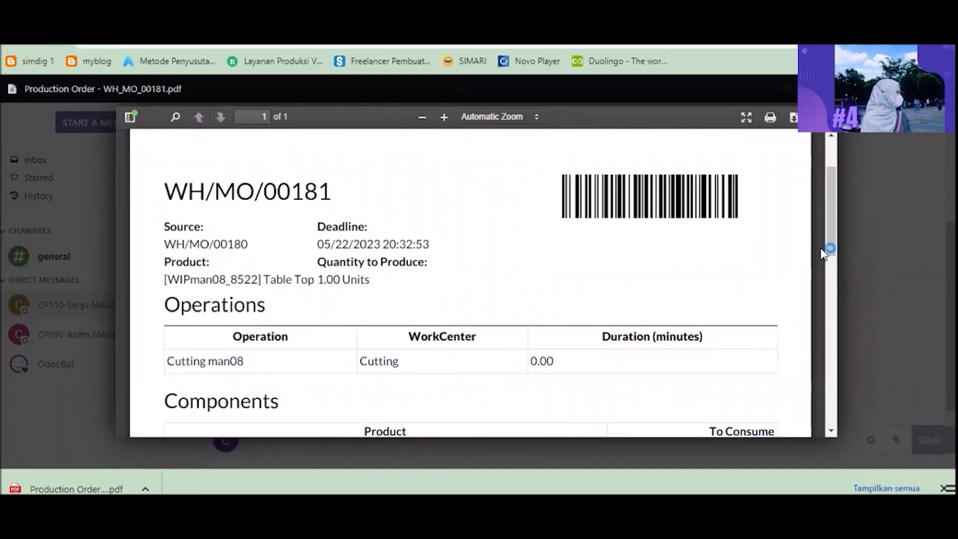
pyautogui.moveTo(834, 232); pyautogui.dragTo(833, 283)
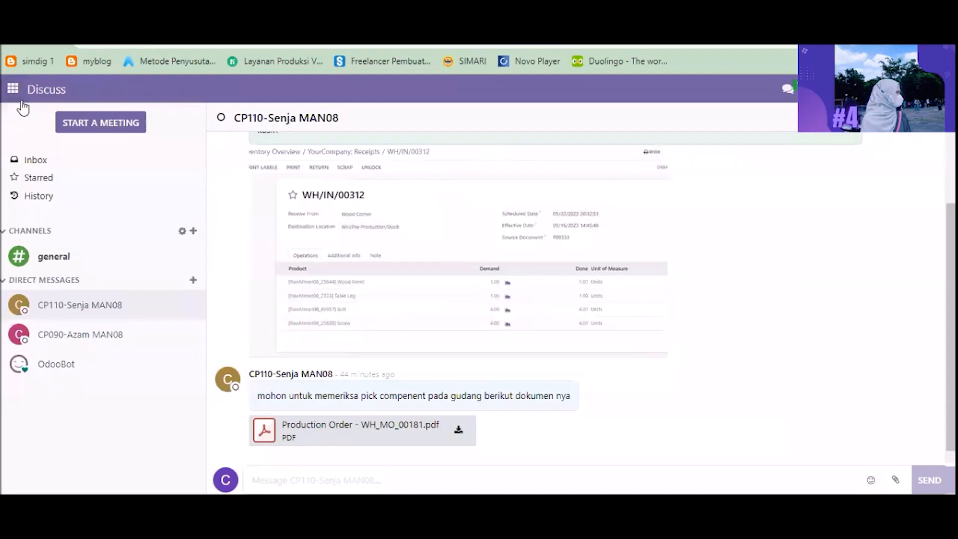
# Step: In Inventory, open Pick Components, search transfers for WH/MO/00181 and open its component transfer
pyautogui.click(13, 90)
pyautogui.click(18, 349)
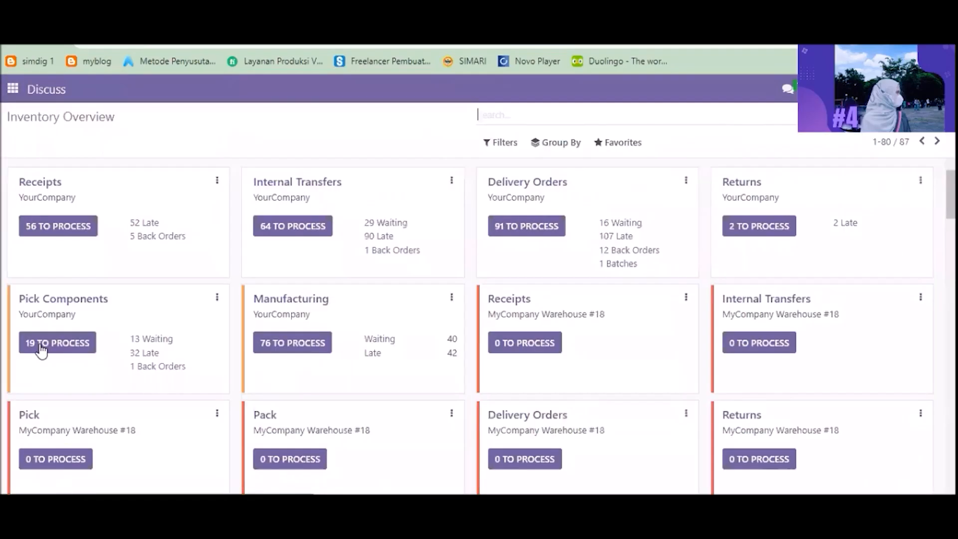
pyautogui.click(89, 303)
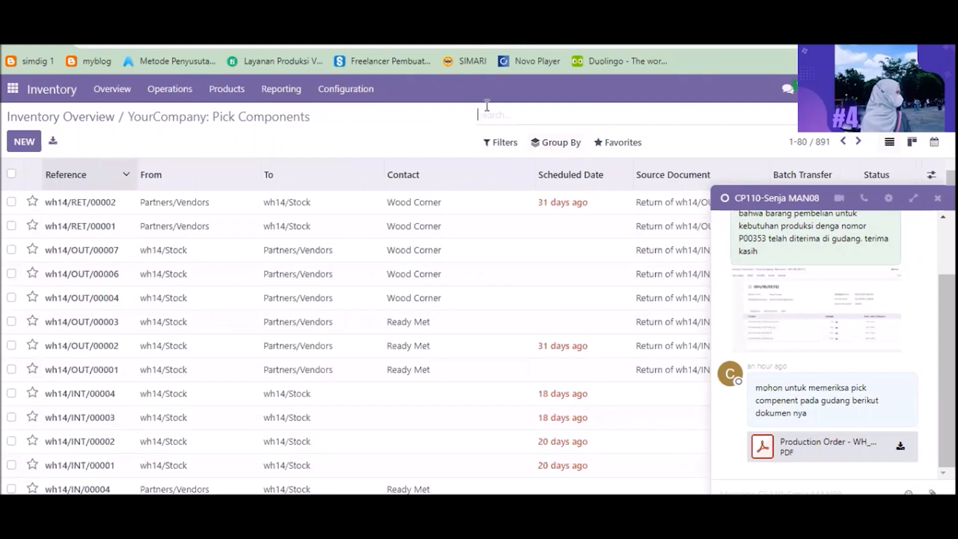
pyautogui.click(544, 144)
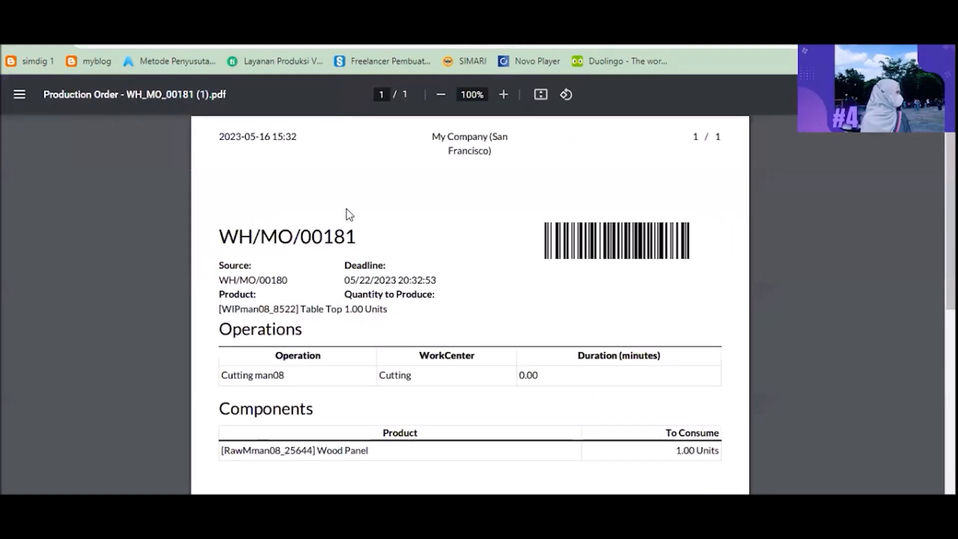
pyautogui.moveTo(356, 237); pyautogui.dragTo(181, 235)
pyautogui.hotkey('ctrl', 'c')
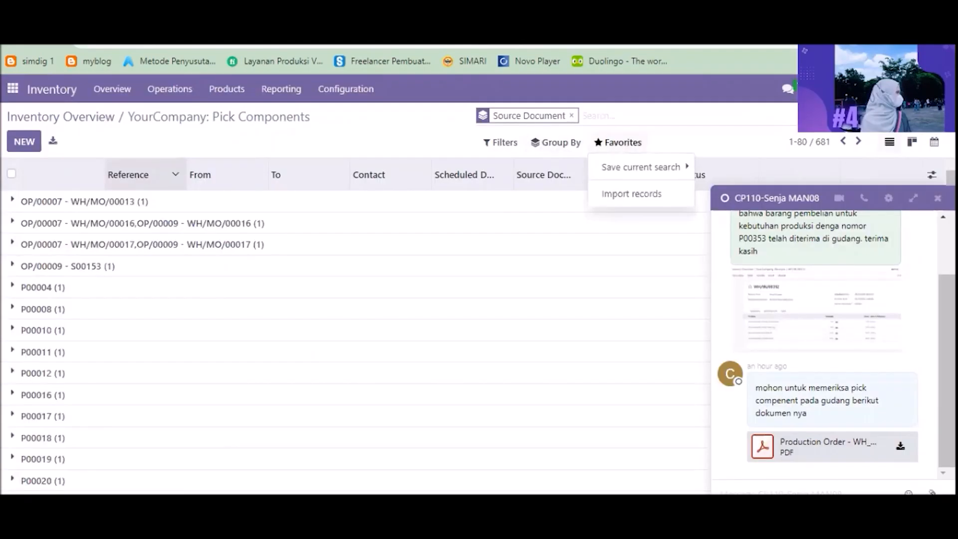
pyautogui.click(610, 116)
pyautogui.hotkey('ctrl', 'v')
pyautogui.press('Return')
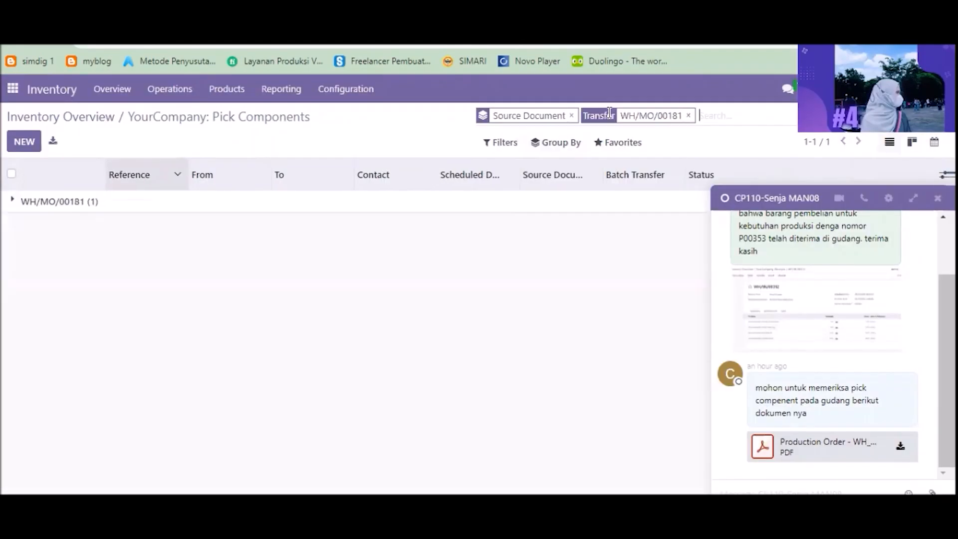
pyautogui.click(240, 202)
pyautogui.click(193, 222)
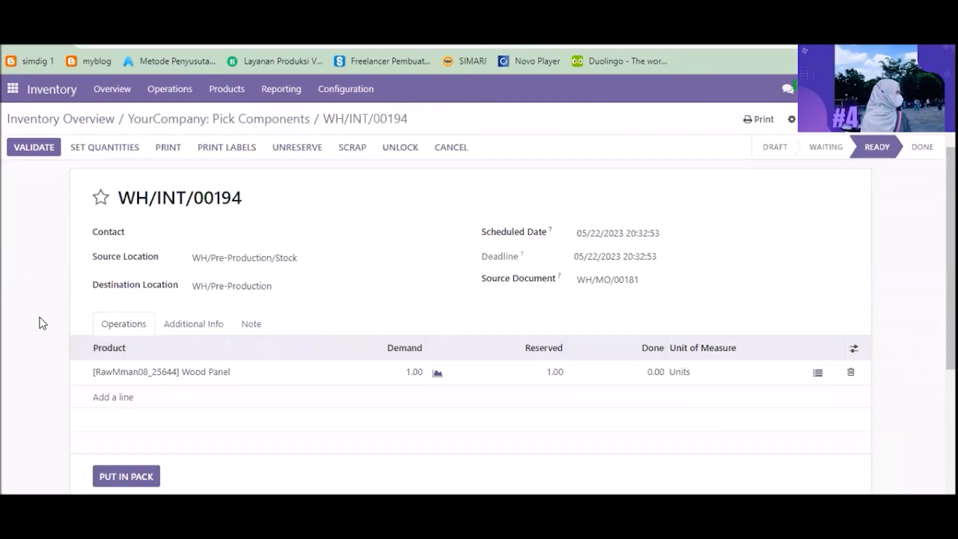
# Step: Set the transfer's contact to the warehouse user, set the done quantities and validate the transfer
pyautogui.click(232, 235)
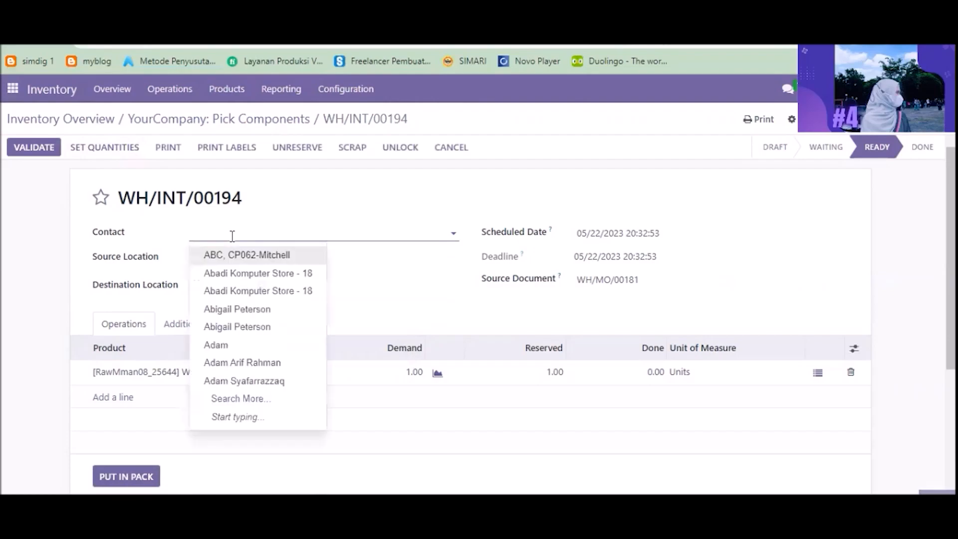
pyautogui.write('cp048')
pyautogui.click(245, 290)
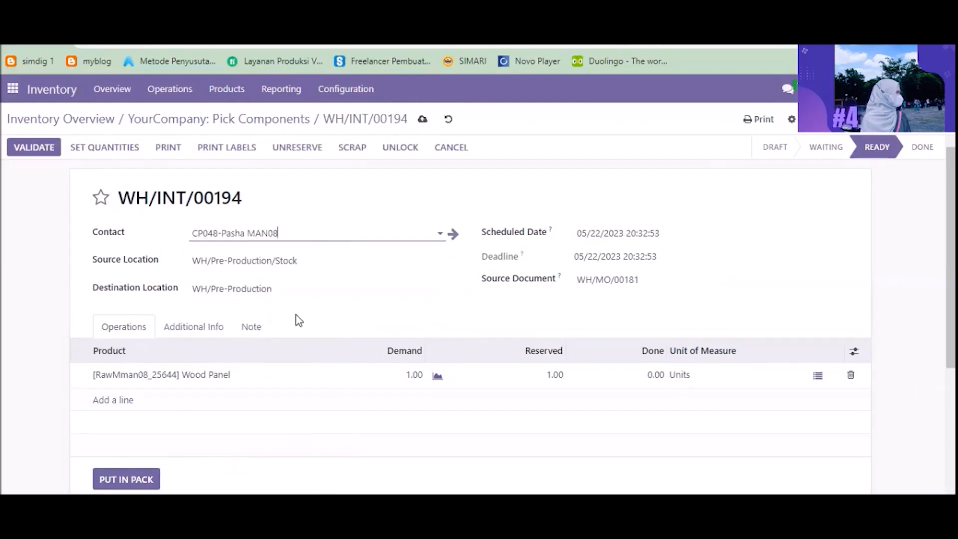
pyautogui.click(109, 148)
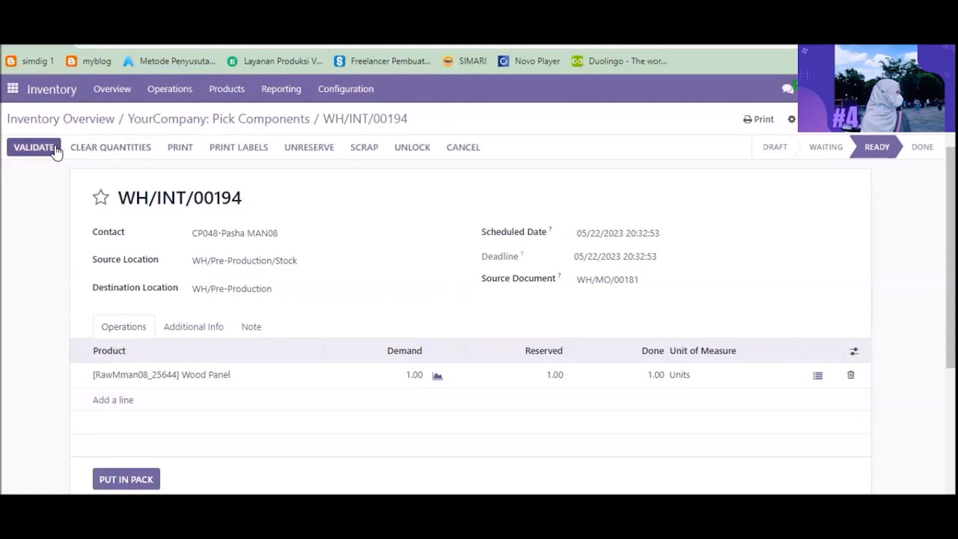
pyautogui.click(33, 148)
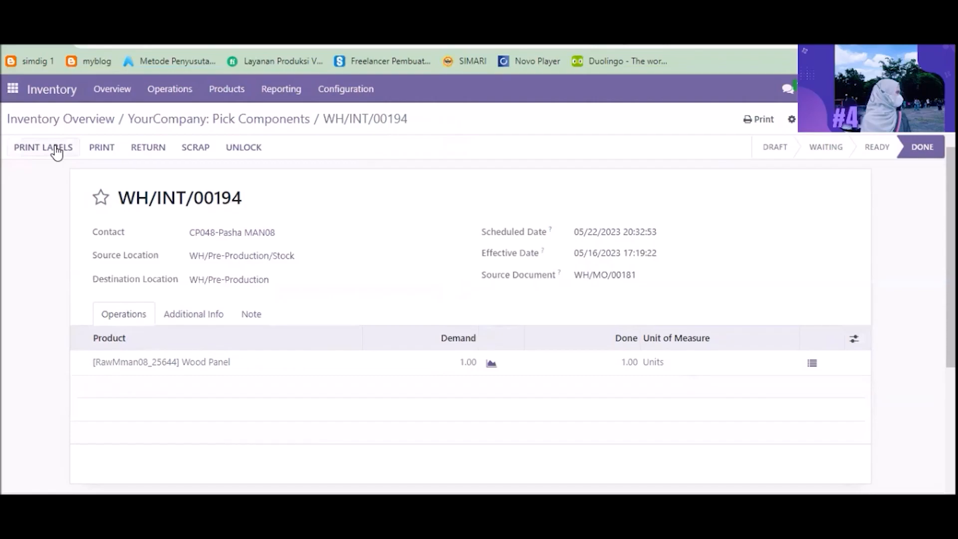
# Step: In Discuss, reply to the production user: "sudah saya cek, pick component tersebut telah tersedia di gudang produksi. terima kasih"
pyautogui.click(14, 90)
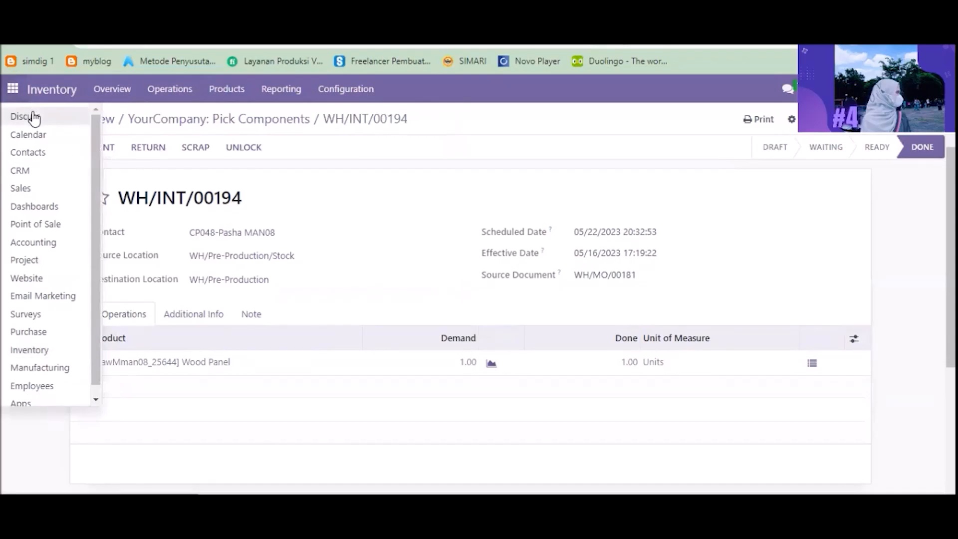
pyautogui.click(32, 117)
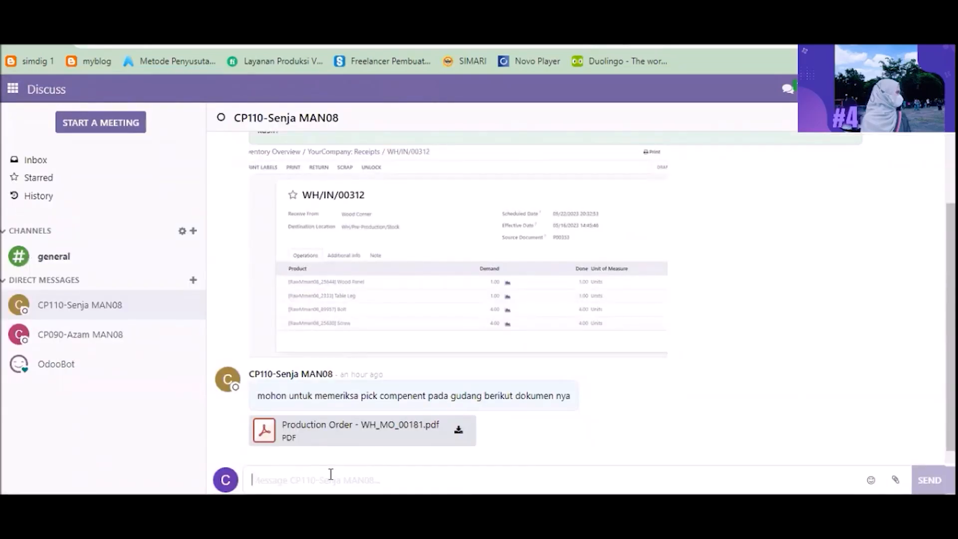
pyautogui.write('sudah saya cek, pick component tersebut telah tersedia di gudang produksi. terima kasih')
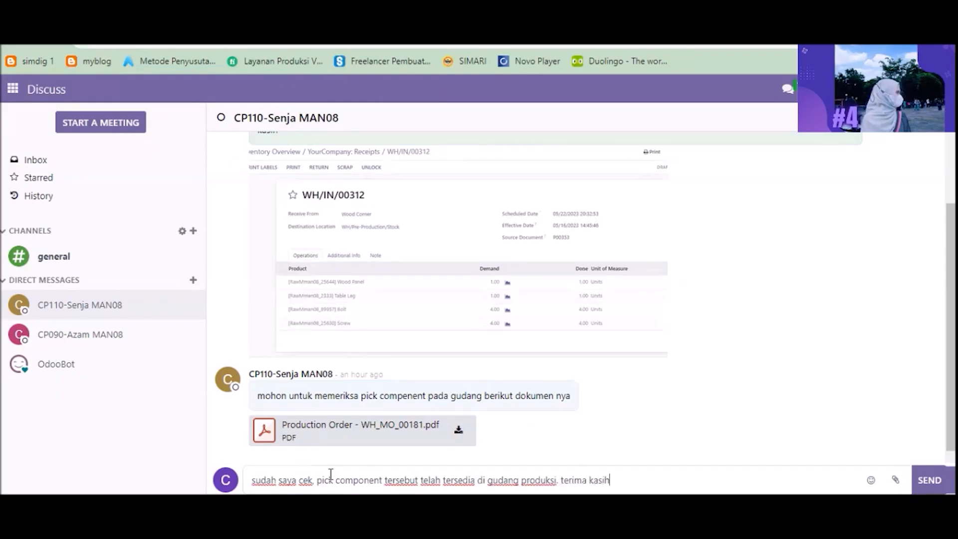
pyautogui.press('Return')
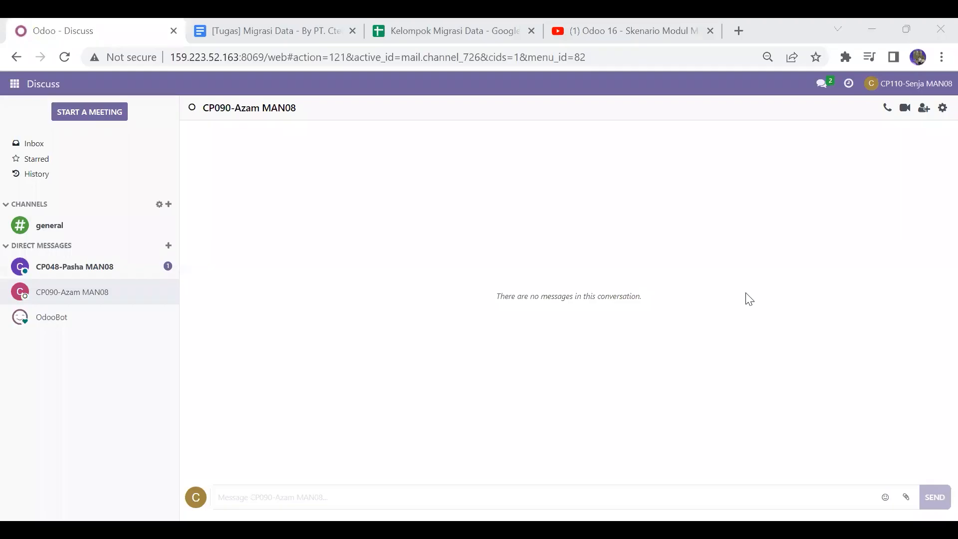
# Step: As the production user, open the conversation with the warehouse user and reply "oke terimakasih"
pyautogui.click(151, 270)
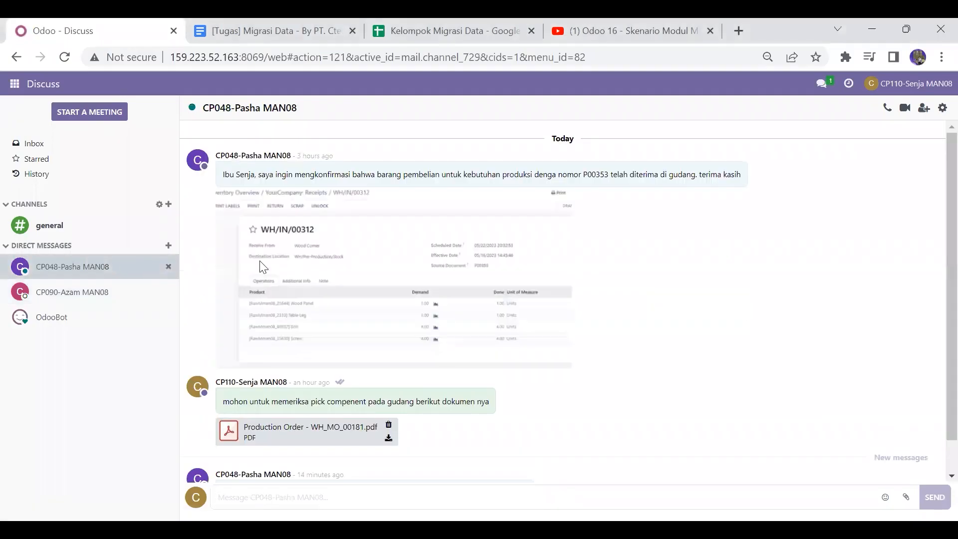
pyautogui.scroll(-2, 937, 380)
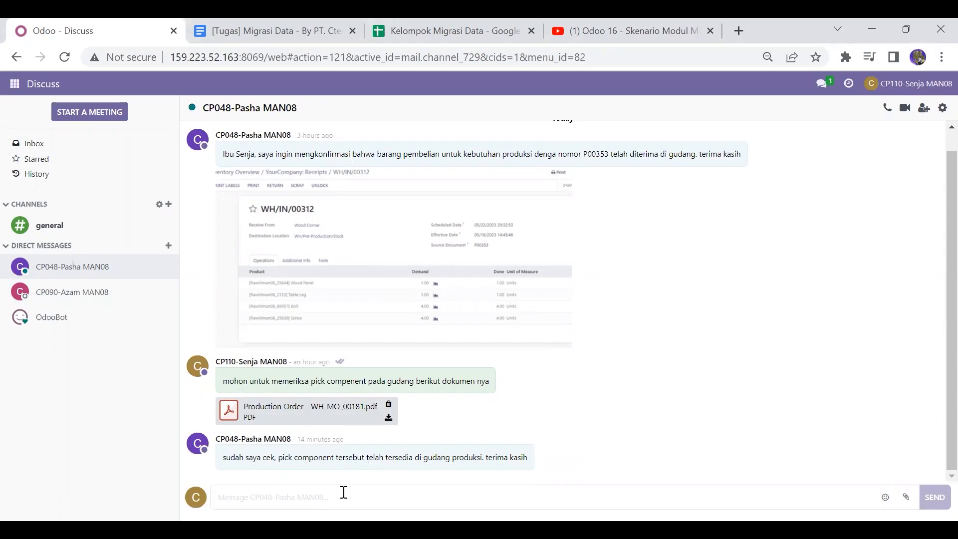
pyautogui.write('oke ')
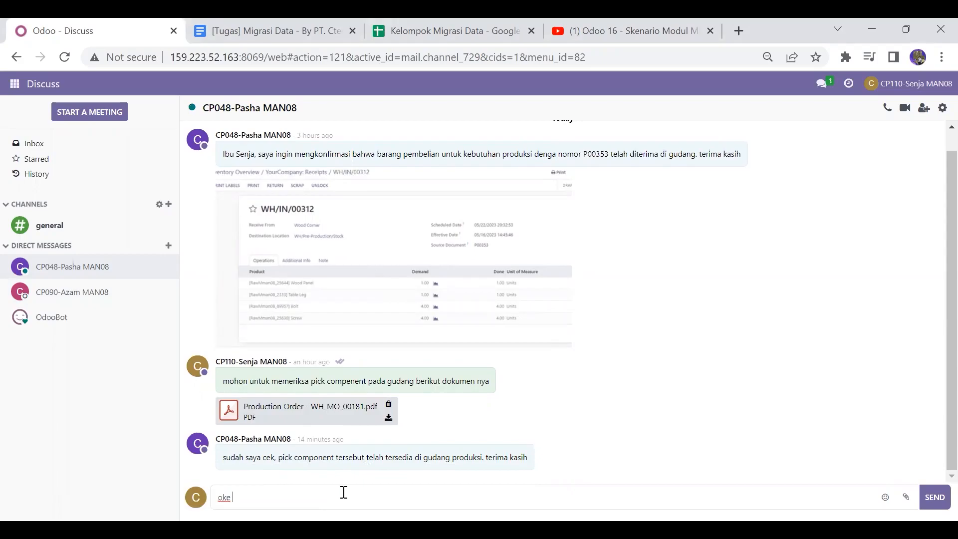
pyautogui.write('terimakasih')
pyautogui.press('Return')
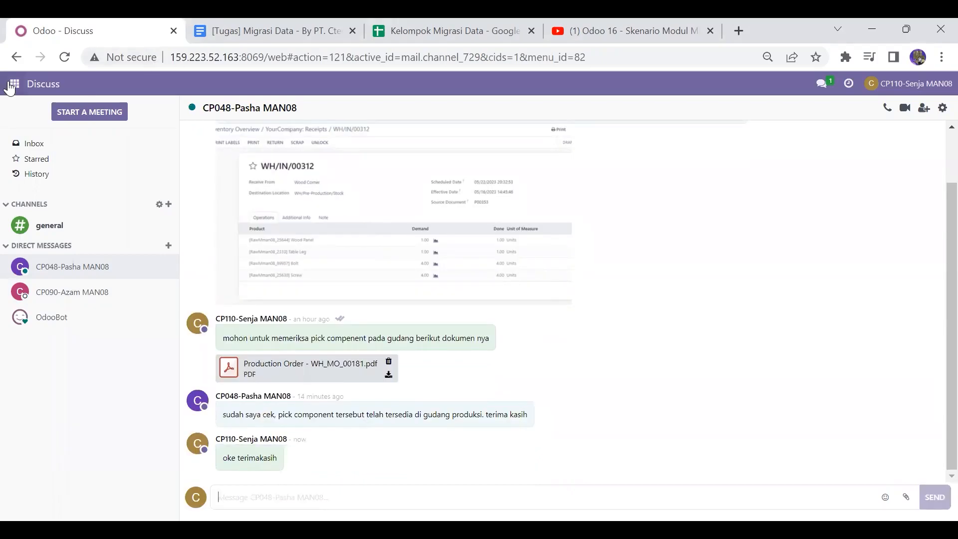
# Step: In Manufacturing, sort orders by reference, open WH/MO/00181 and plan it
pyautogui.click(10, 85)
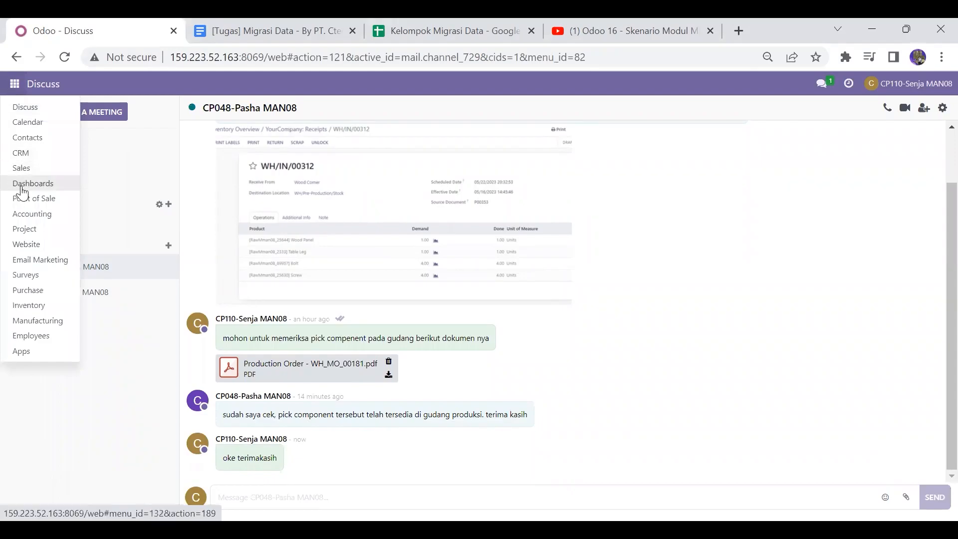
pyautogui.click(41, 321)
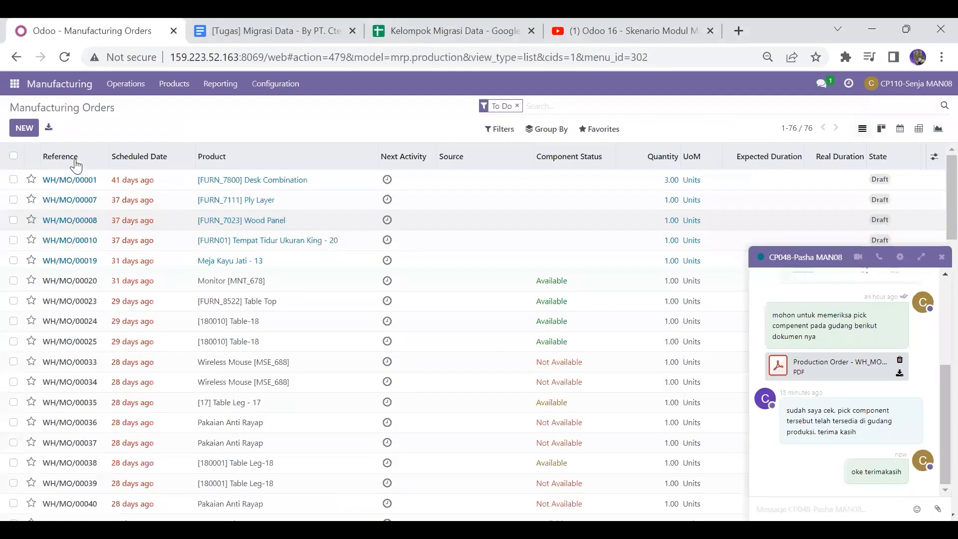
pyautogui.click(76, 156)
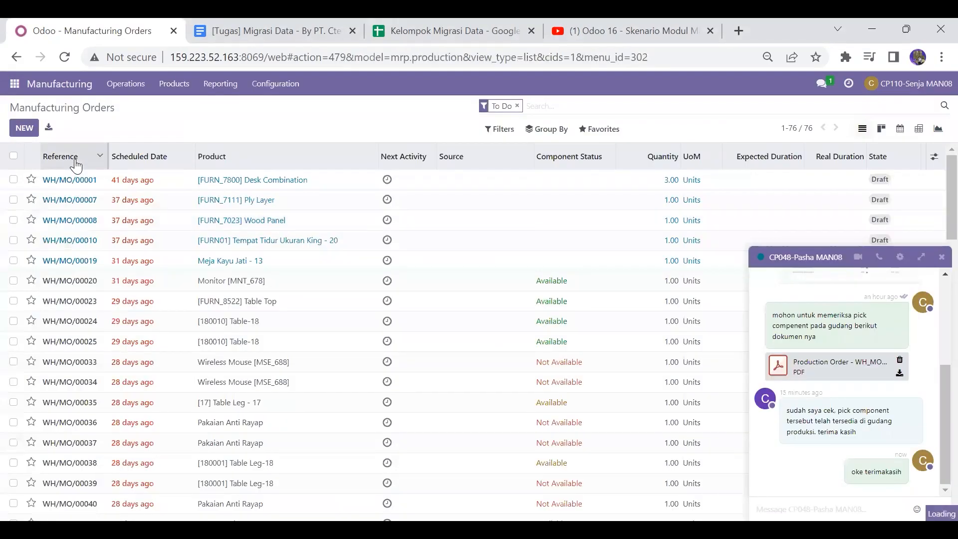
pyautogui.click(76, 162)
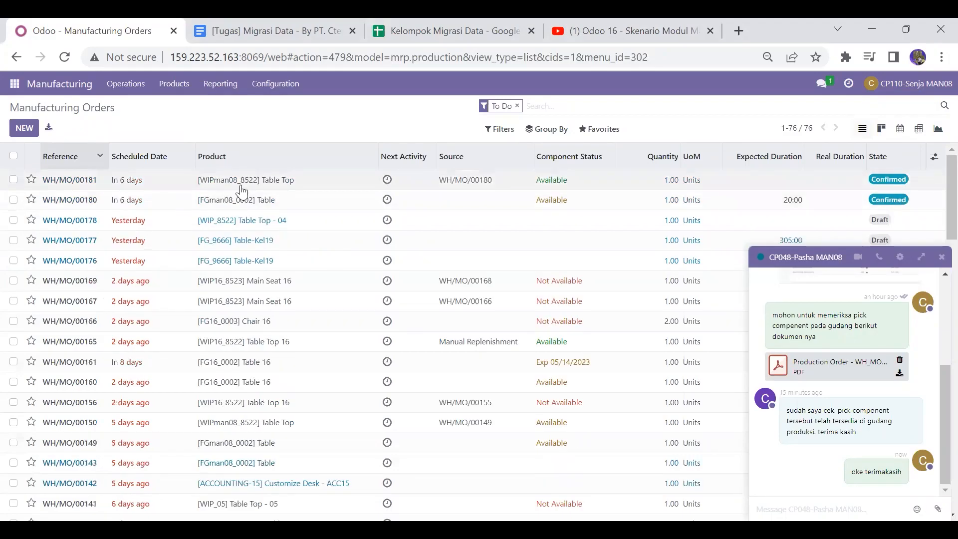
pyautogui.click(79, 187)
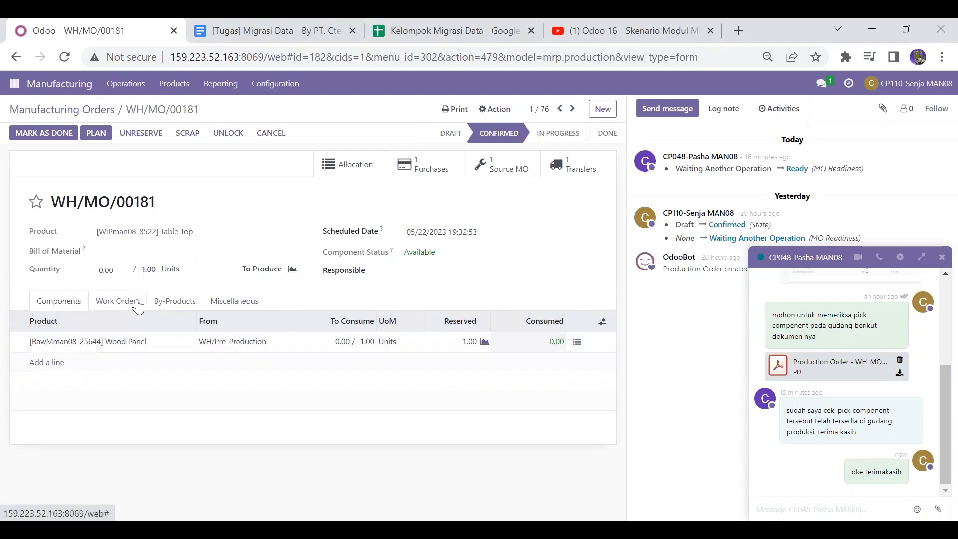
pyautogui.click(98, 133)
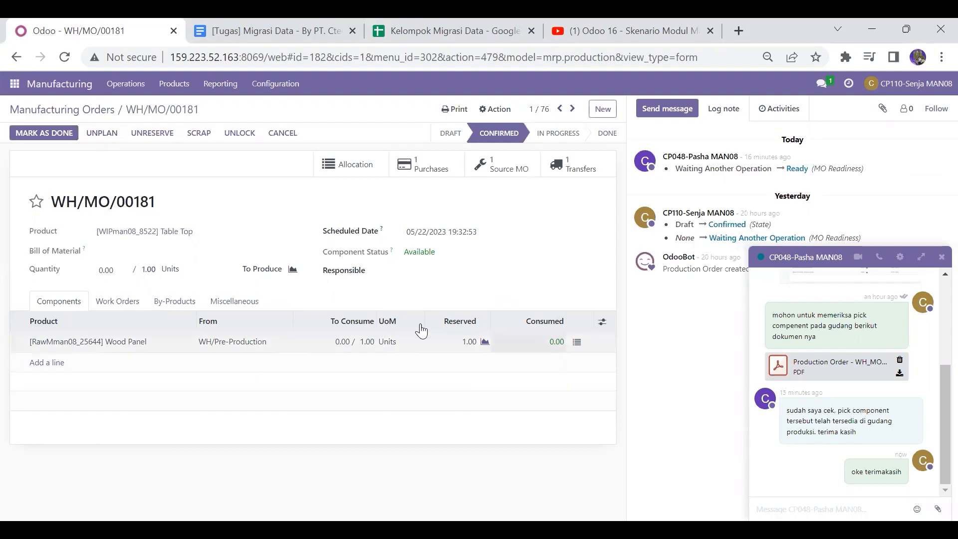
# Step: Start the Cutting man08 work order of WH/MO/00181 and mark it done
pyautogui.click(115, 301)
pyautogui.click(521, 344)
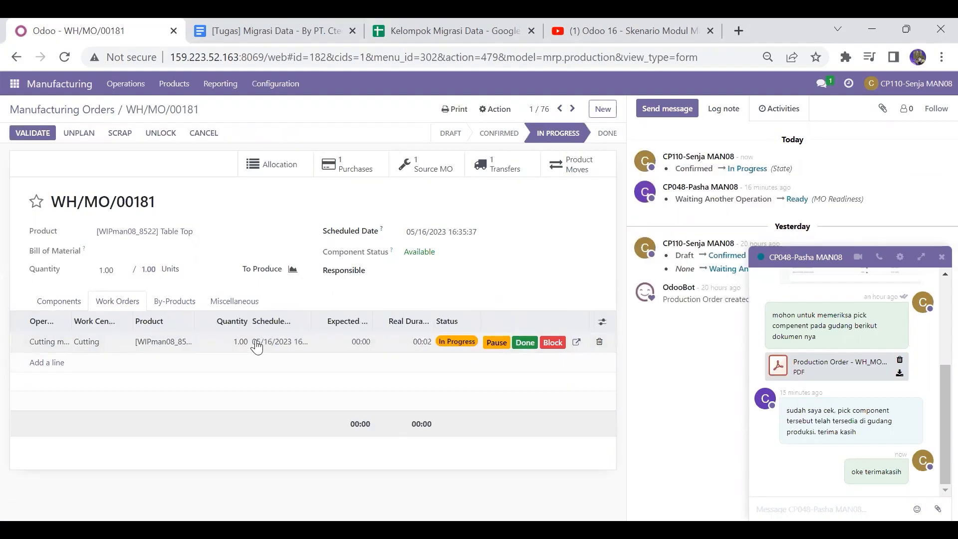
pyautogui.click(529, 343)
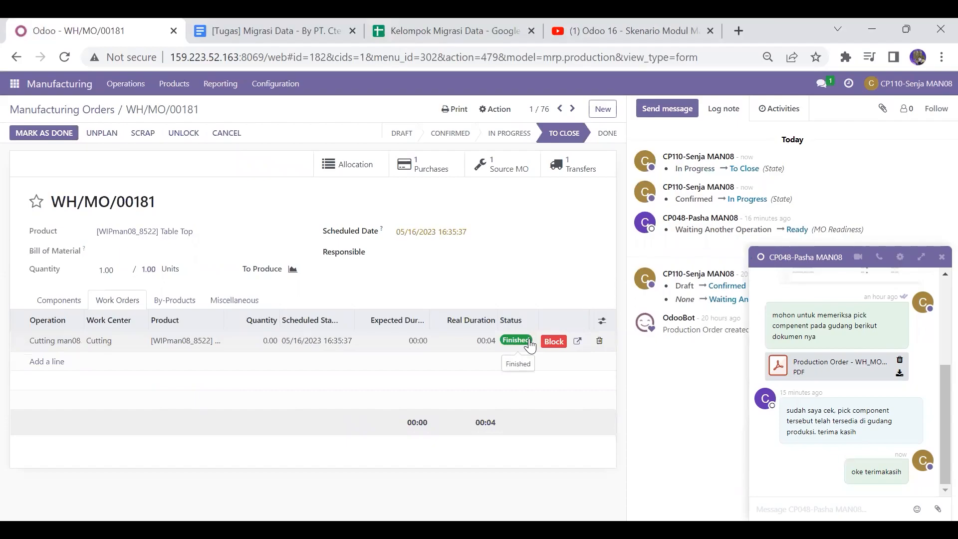
# Step: Print the Production Order for WH/MO/00181
pyautogui.click(59, 302)
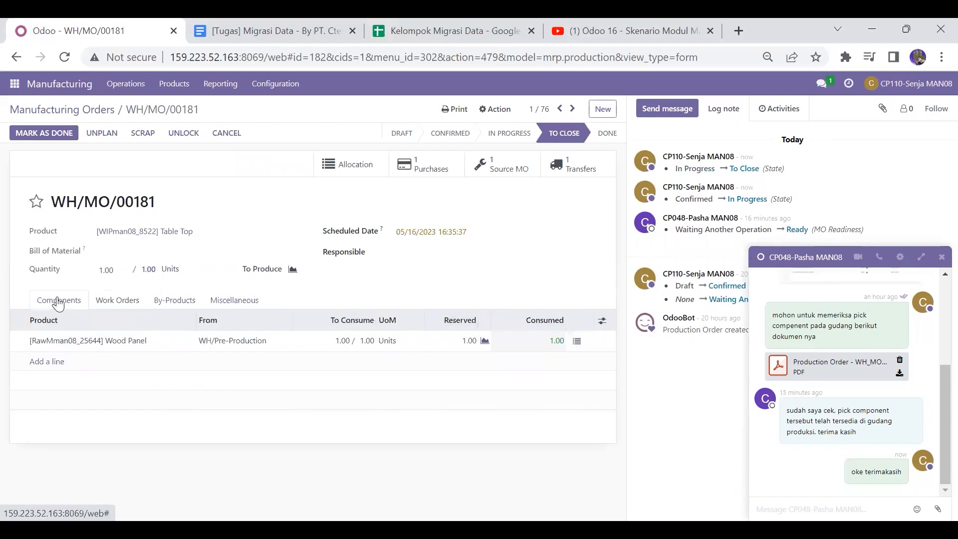
pyautogui.click(459, 114)
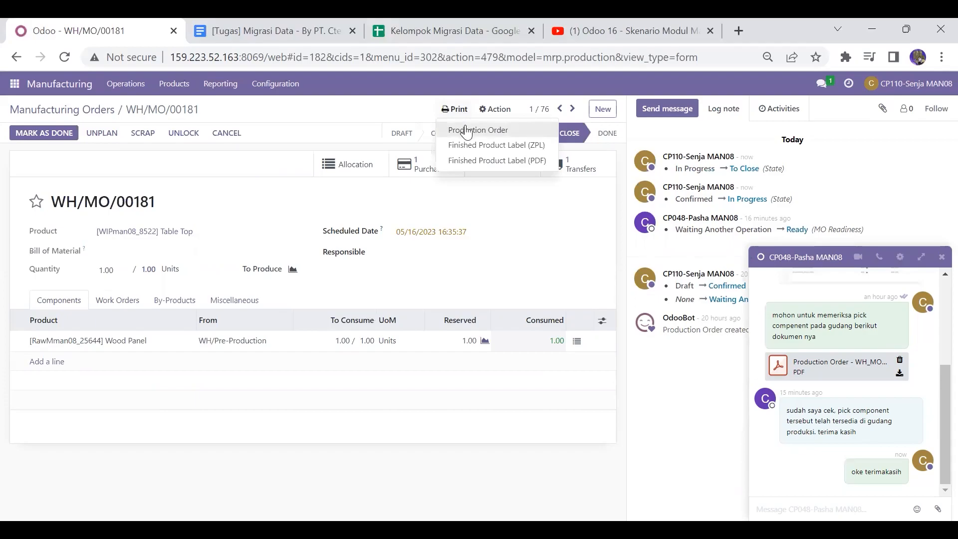
pyautogui.click(467, 131)
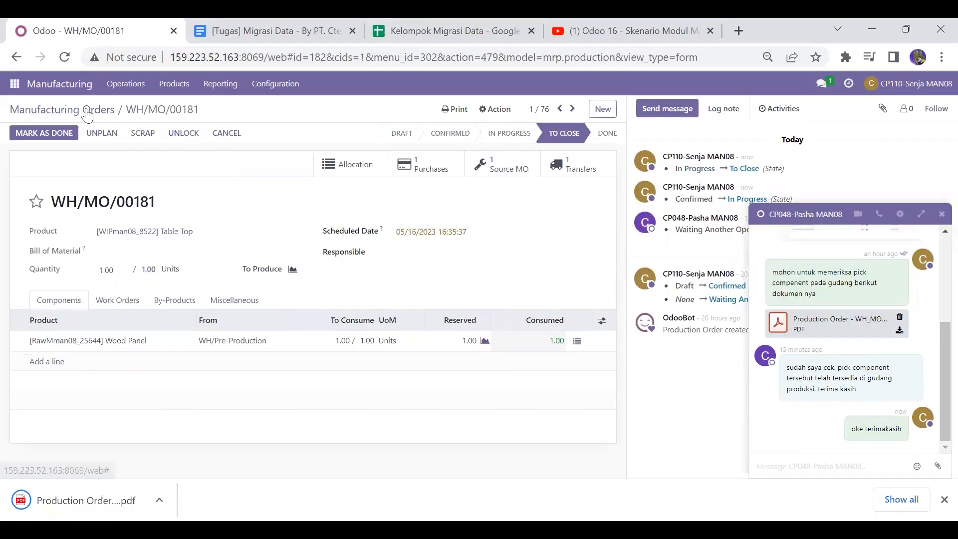
# Step: Open Discuss and start a direct message conversation with the CP101 warehouse user
pyautogui.click(15, 84)
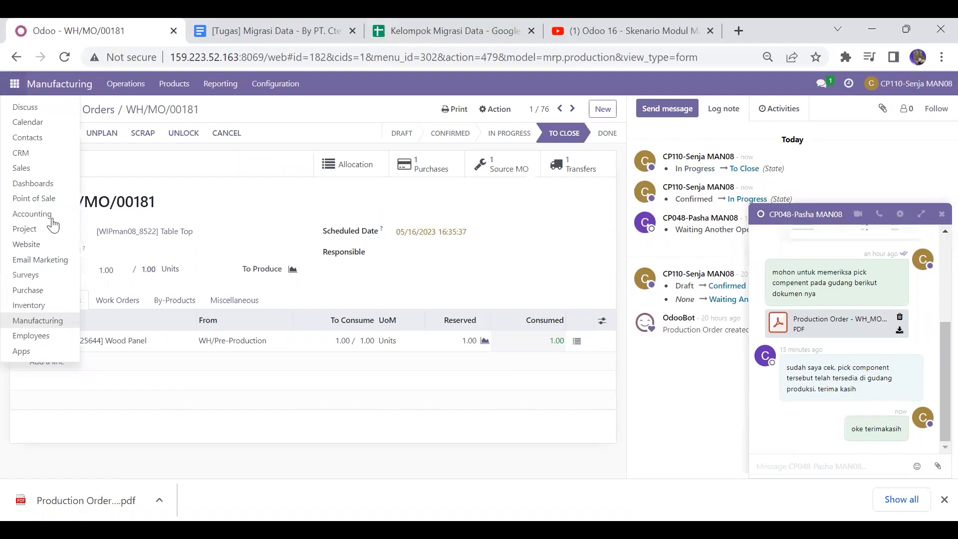
pyautogui.click(43, 107)
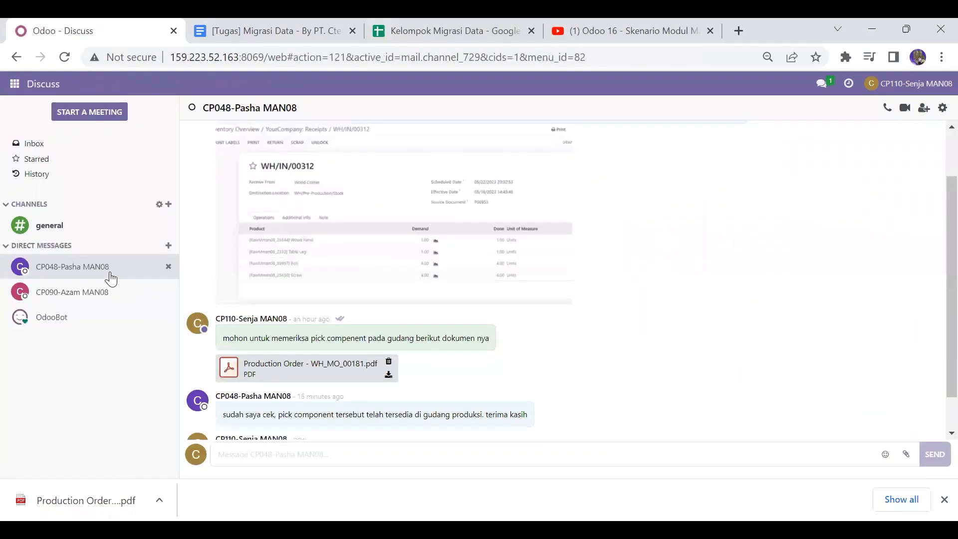
pyautogui.click(169, 245)
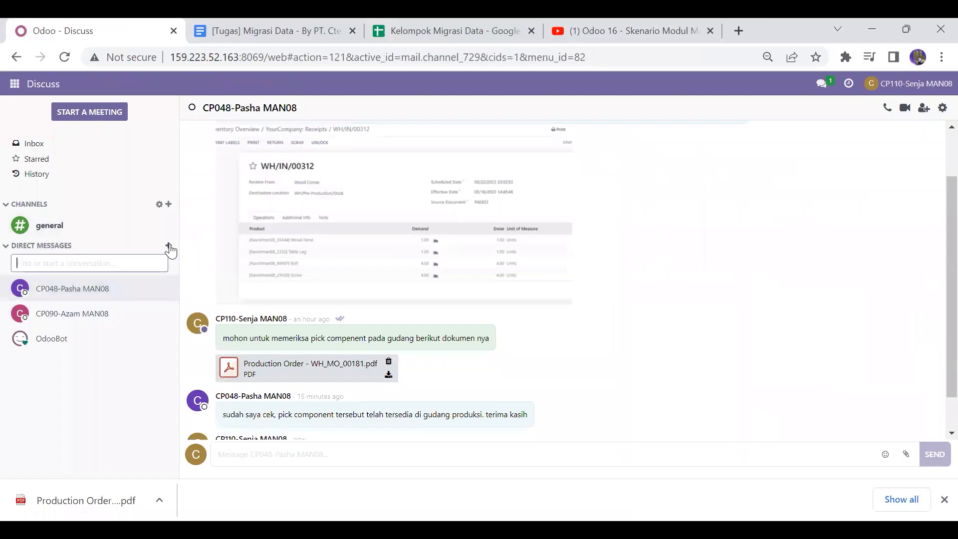
pyautogui.write('cp101')
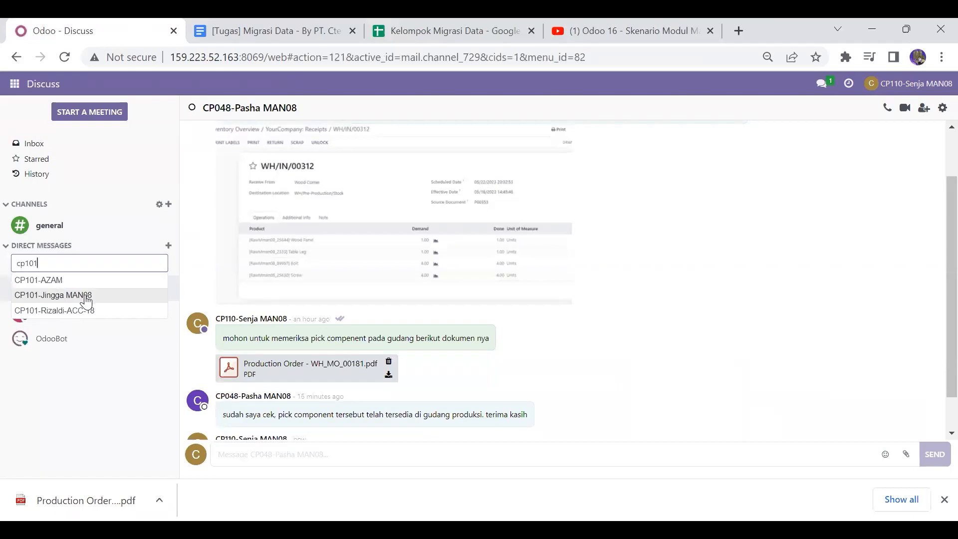
pyautogui.click(86, 300)
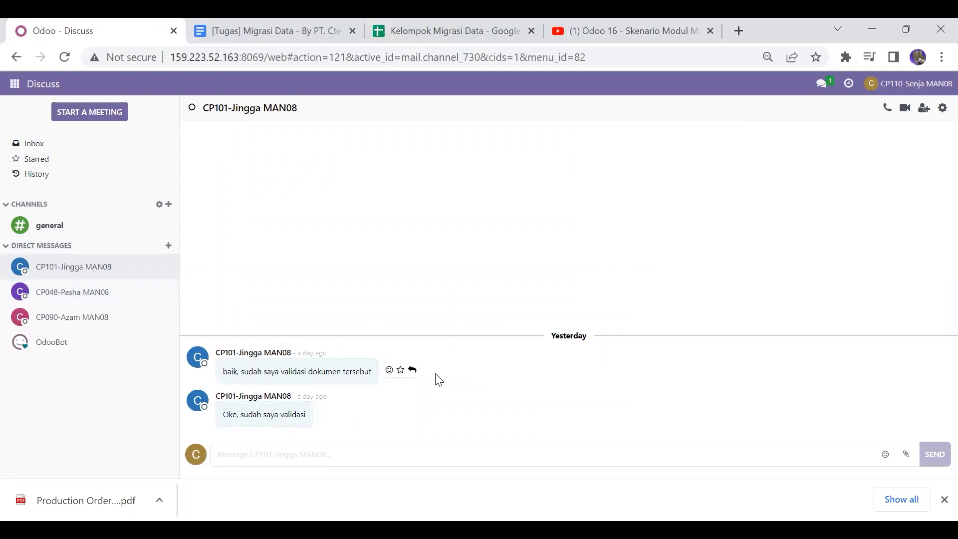
# Step: Attach the Production Order - WH_MO_00181 (1) PDF and send "tolong validasi dokumen berikut terimakasih"
pyautogui.click(906, 454)
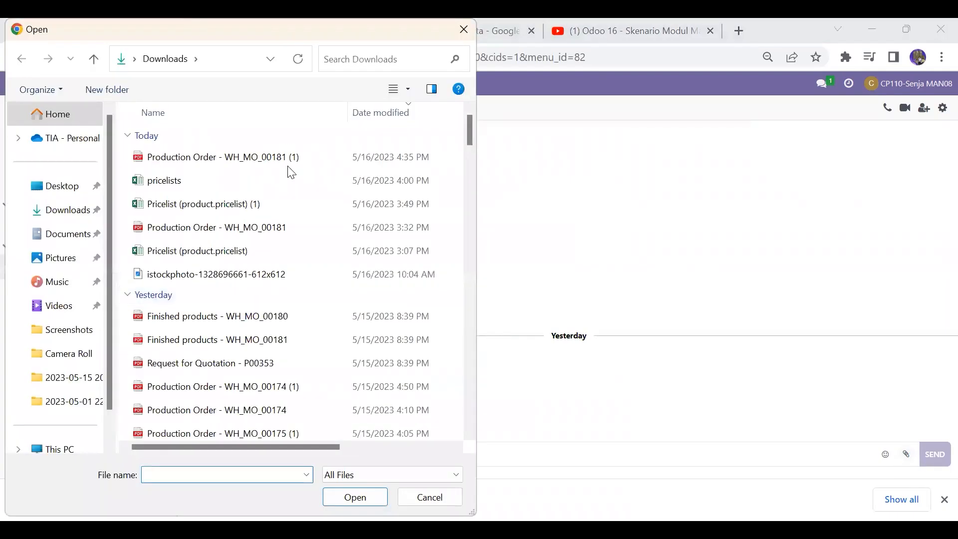
pyautogui.click(250, 159)
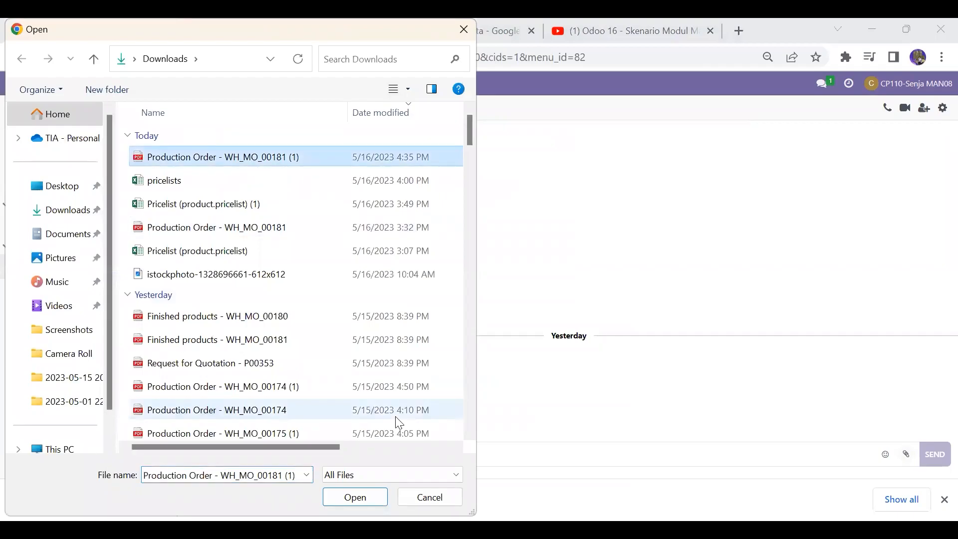
pyautogui.click(345, 499)
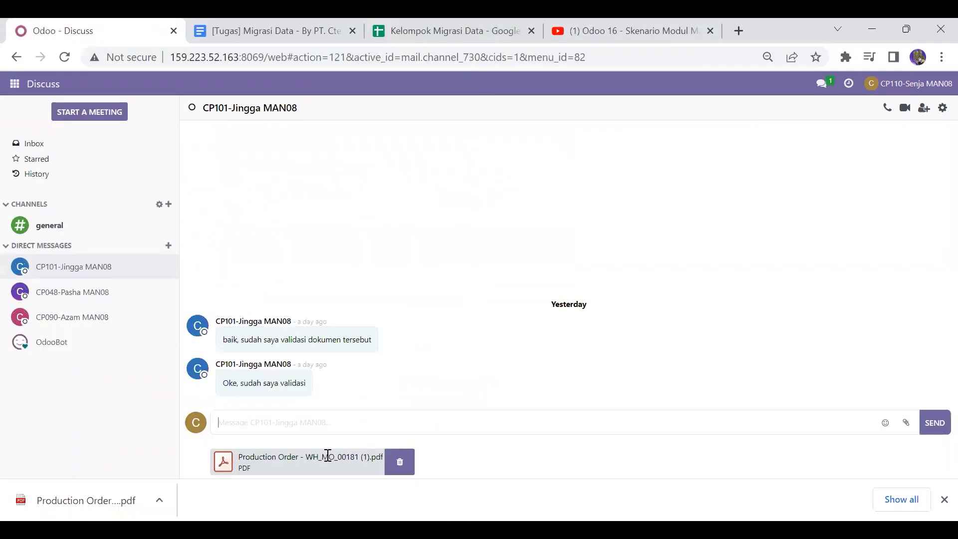
pyautogui.write('tolong validasi doke')
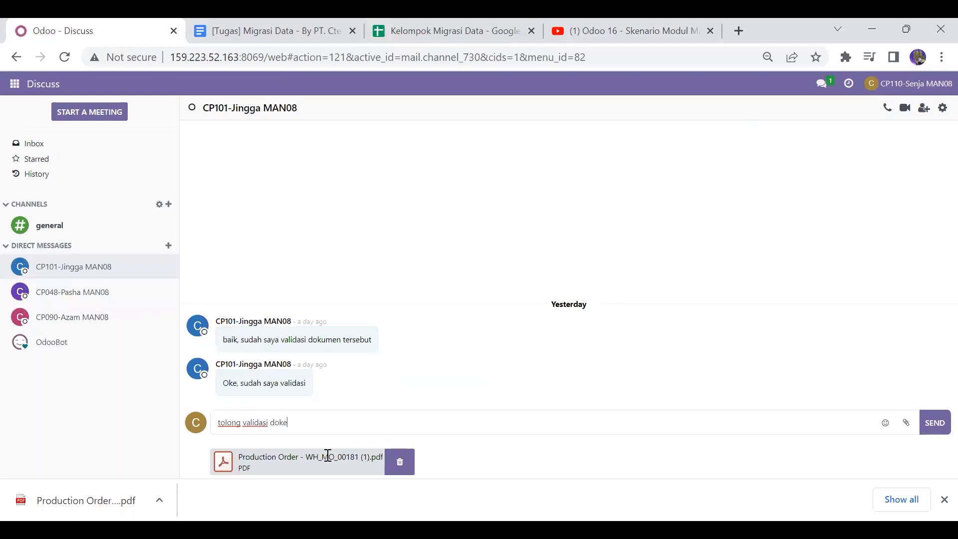
pyautogui.press('BackSpace')
pyautogui.write('umen berikut terimaks')
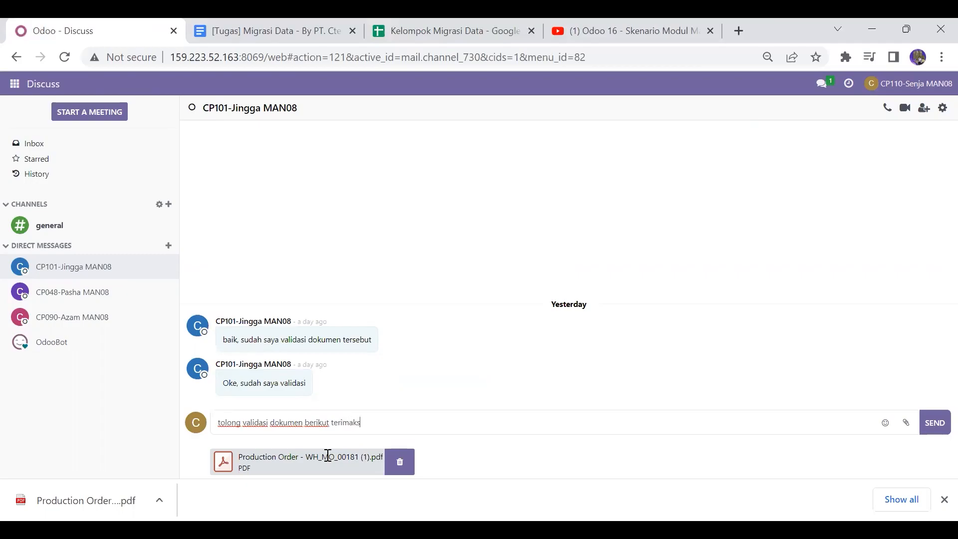
pyautogui.press('BackSpace')
pyautogui.write('asih')
pyautogui.press('Return')
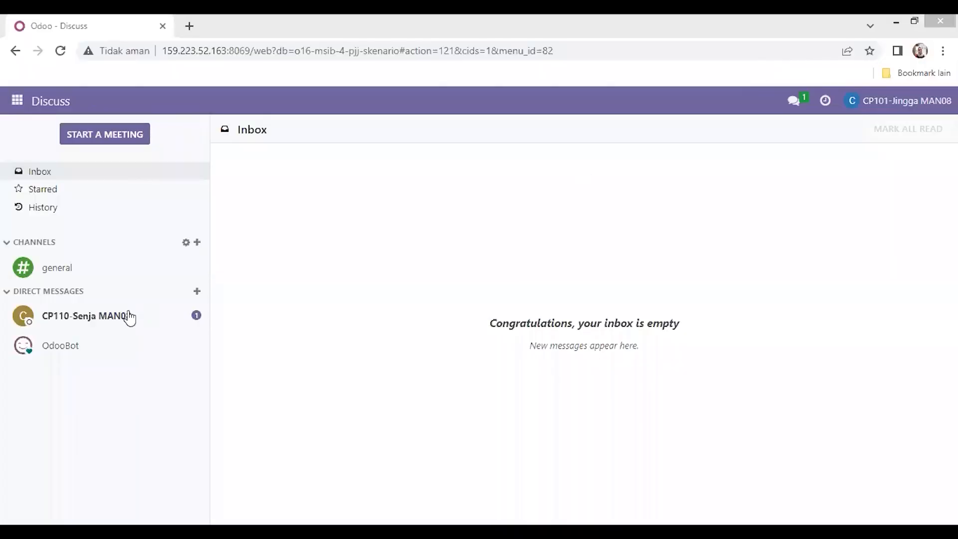
# Step: As the CP101 user, open the conversation with the production user and reply that the document will be checked first ("akan saya cek terlebih dahulu")
pyautogui.click(132, 318)
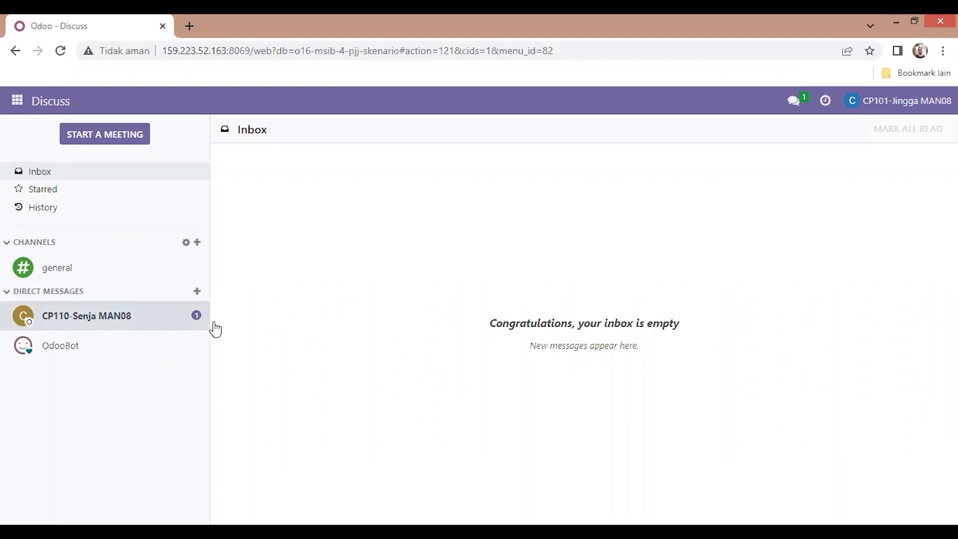
pyautogui.click(186, 325)
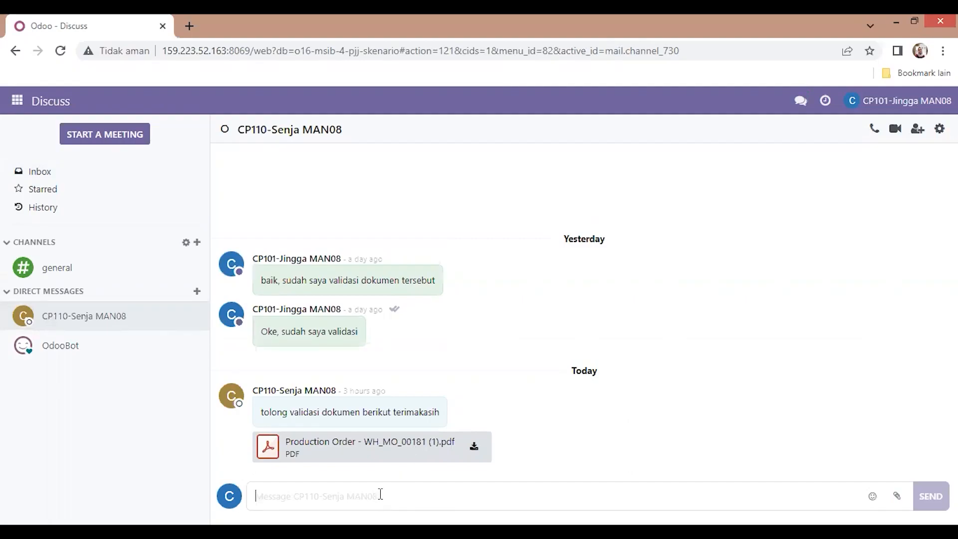
pyautogui.write('Baik')
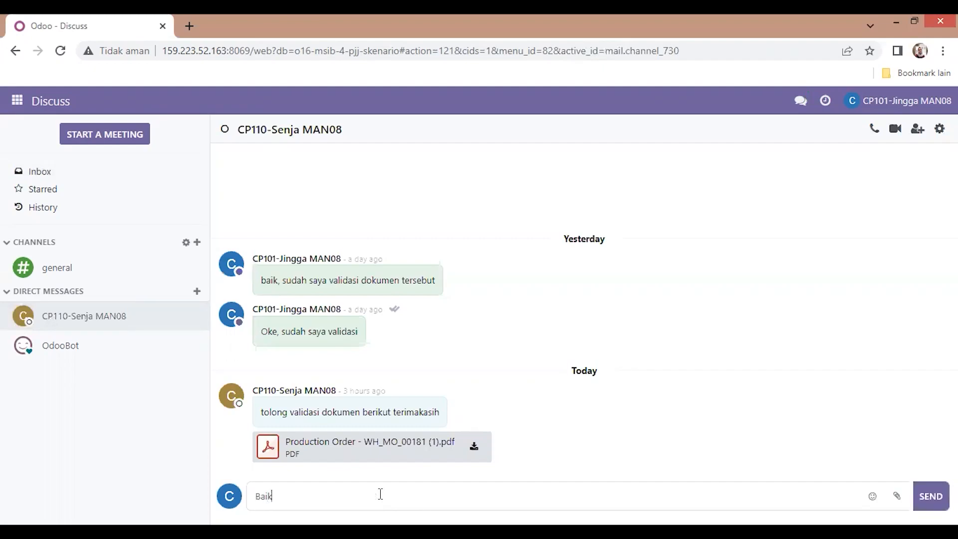
pyautogui.write(' sera')
pyautogui.press('BackSpace')
pyautogui.press('BackSpace')
pyautogui.write('nja, akan saya cek terlebih')
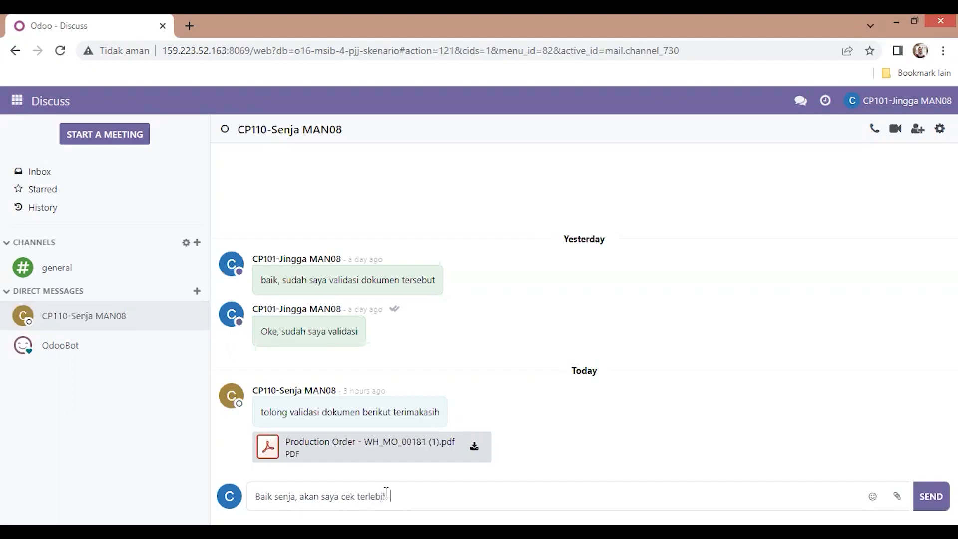
pyautogui.write(' dahulu')
pyautogui.press('Return')
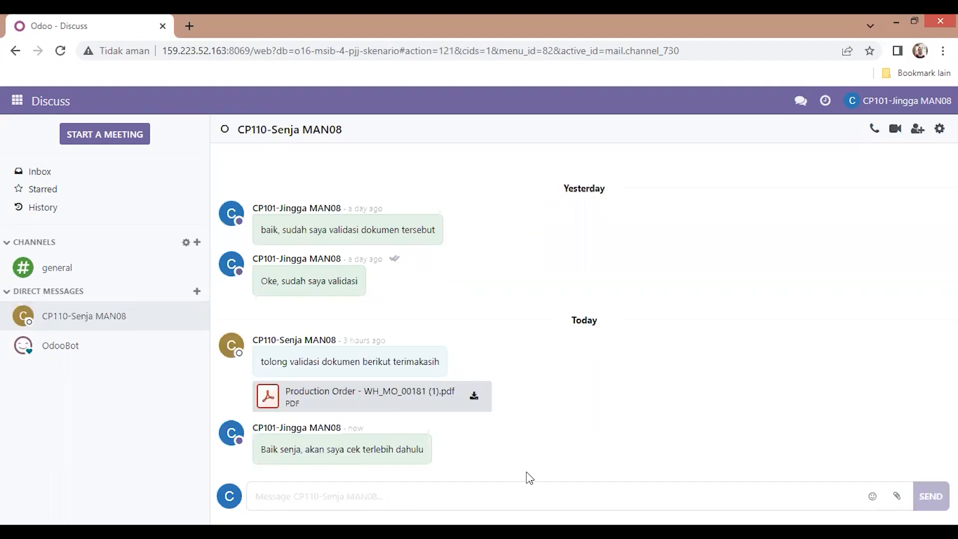
# Step: Download and open the attached Production Order PDF to review it, then return to Odoo
pyautogui.click(474, 398)
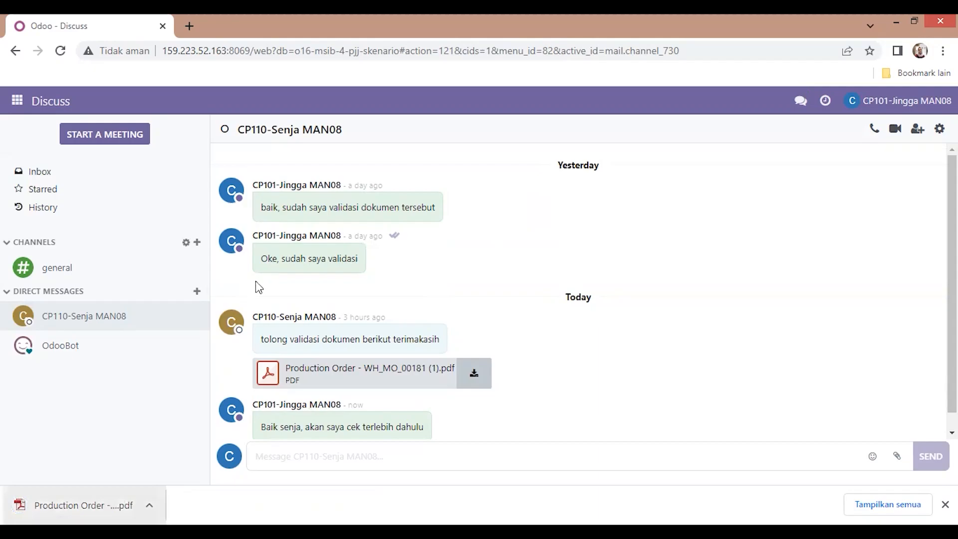
pyautogui.click(75, 505)
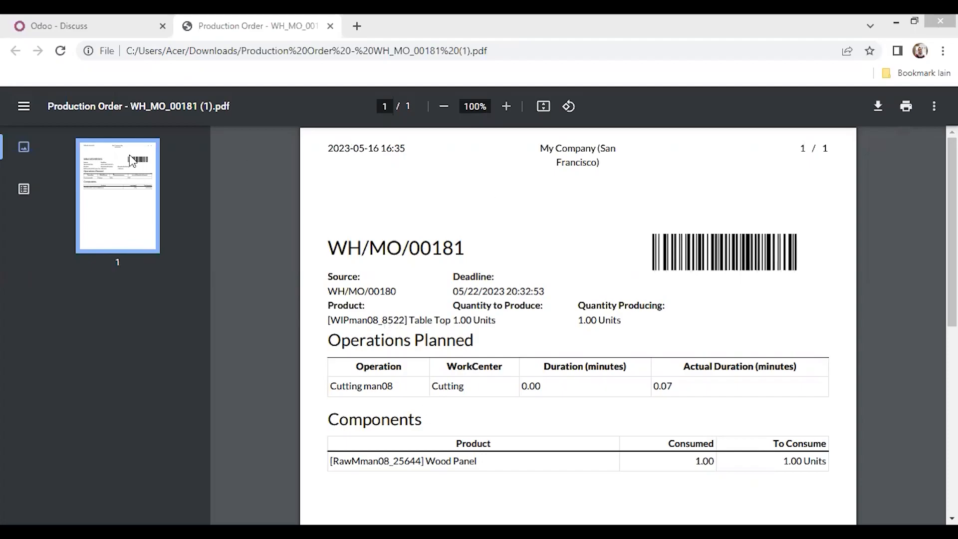
pyautogui.click(70, 28)
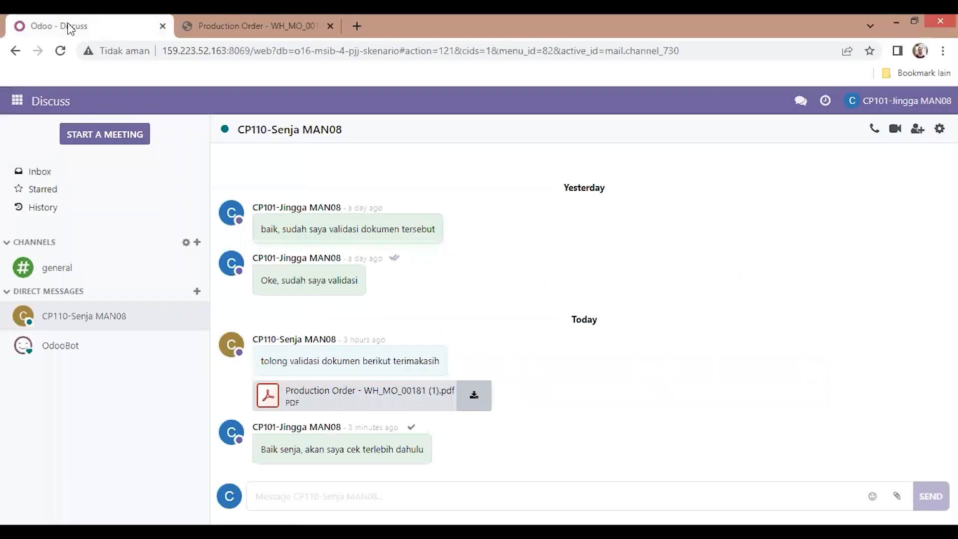
# Step: In Manufacturing, open WH/MO/00181 and mark it as done
pyautogui.click(15, 103)
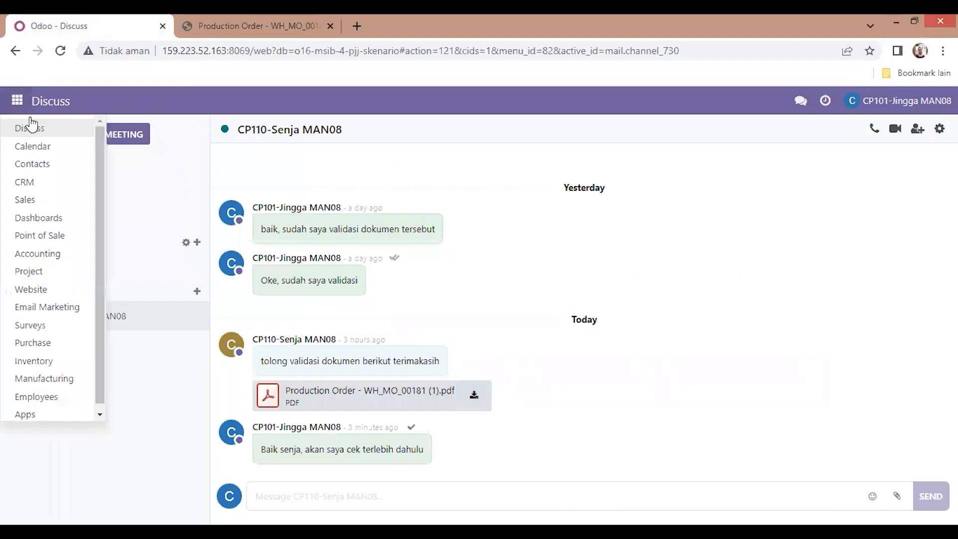
pyautogui.click(54, 381)
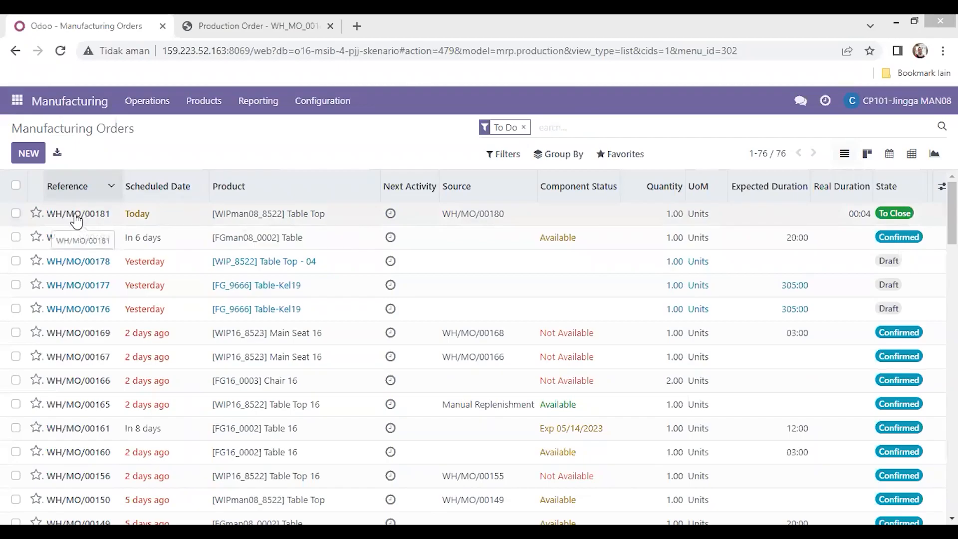
pyautogui.doubleClick(101, 214)
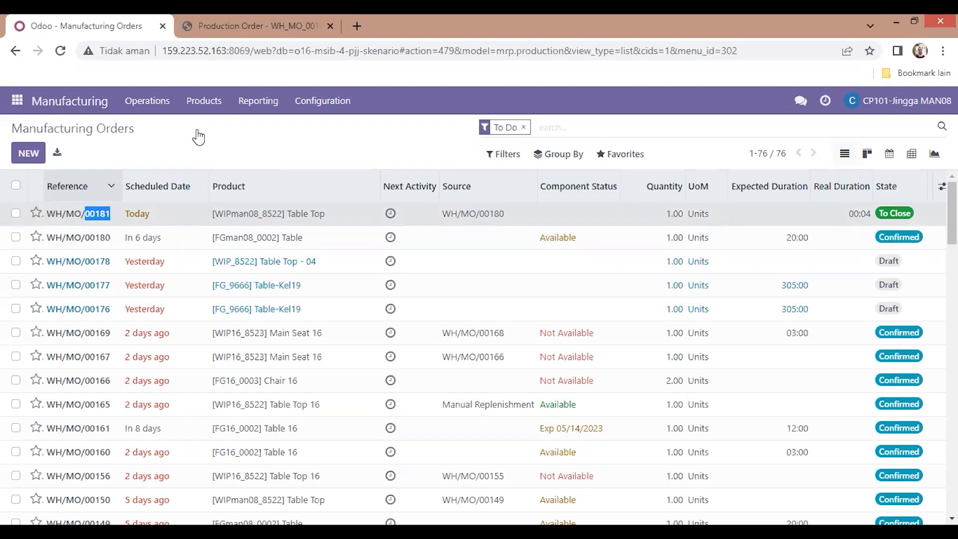
pyautogui.doubleClick(197, 130)
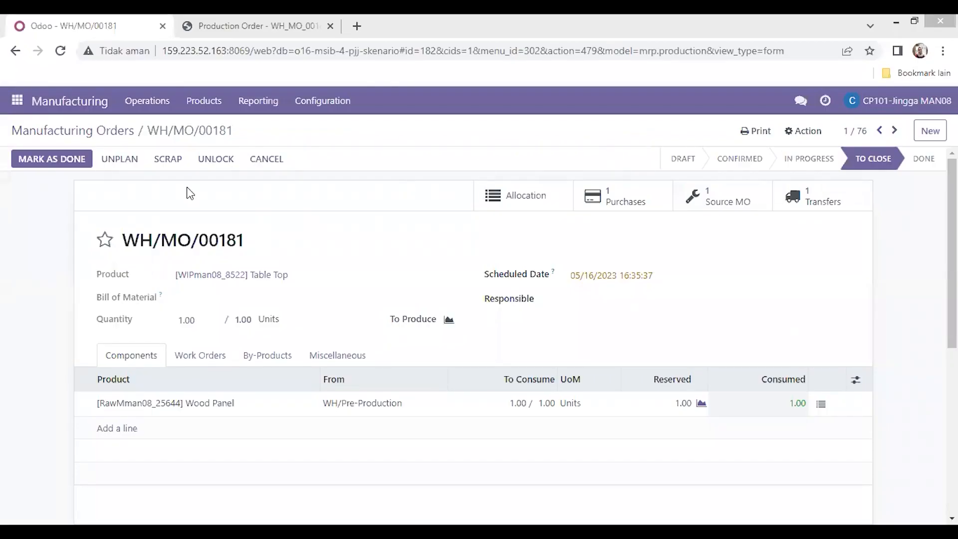
pyautogui.click(60, 167)
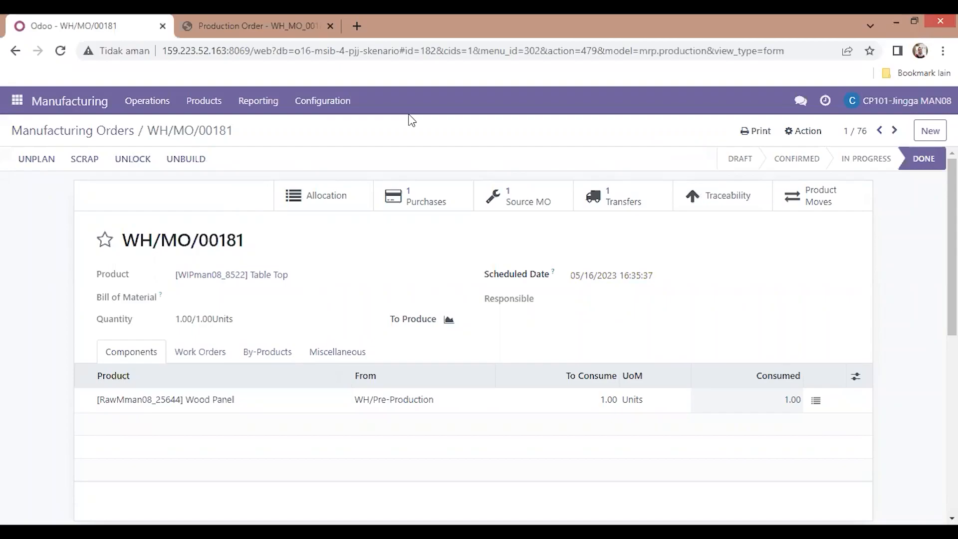
# Step: Print the Production Order of WH/MO/00181 and attach the downloaded PDF in the conversation with the production user
pyautogui.click(754, 131)
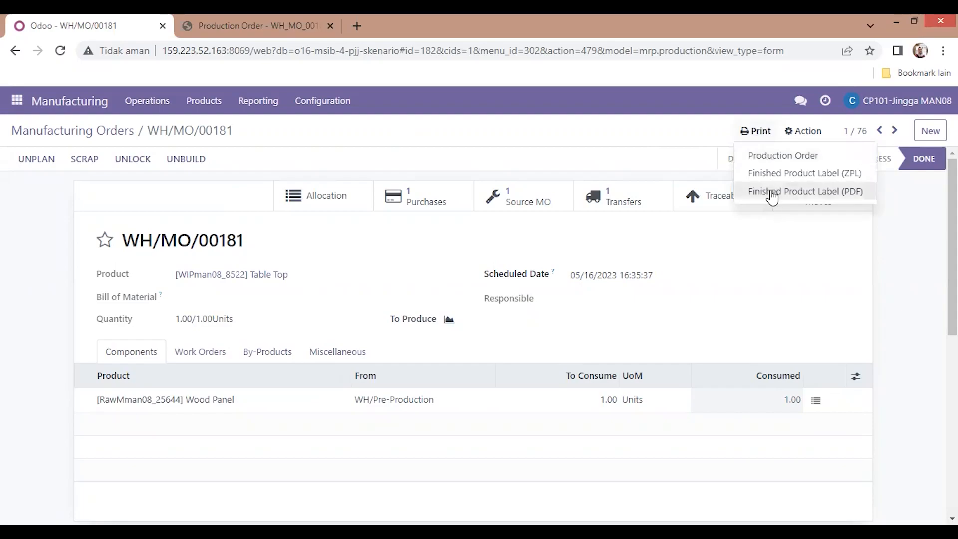
pyautogui.click(785, 166)
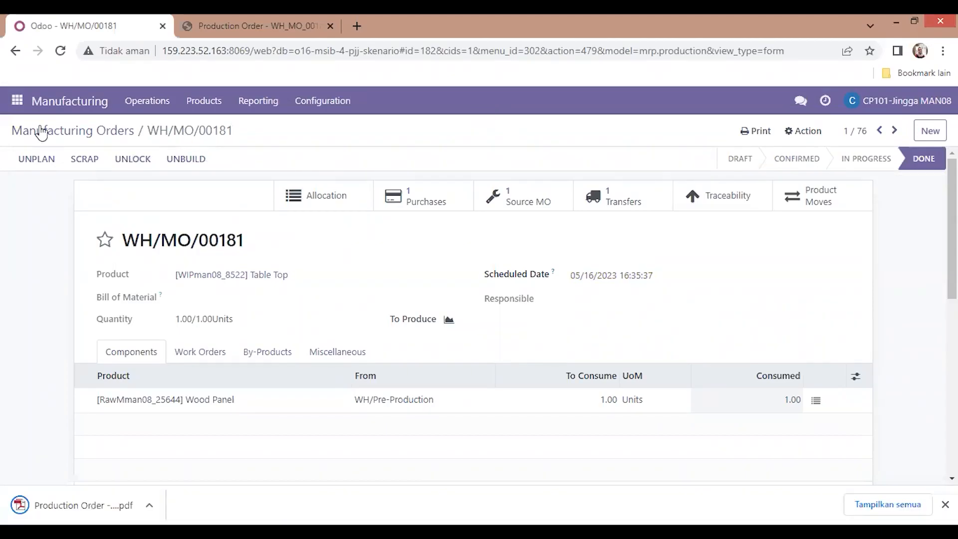
pyautogui.click(15, 104)
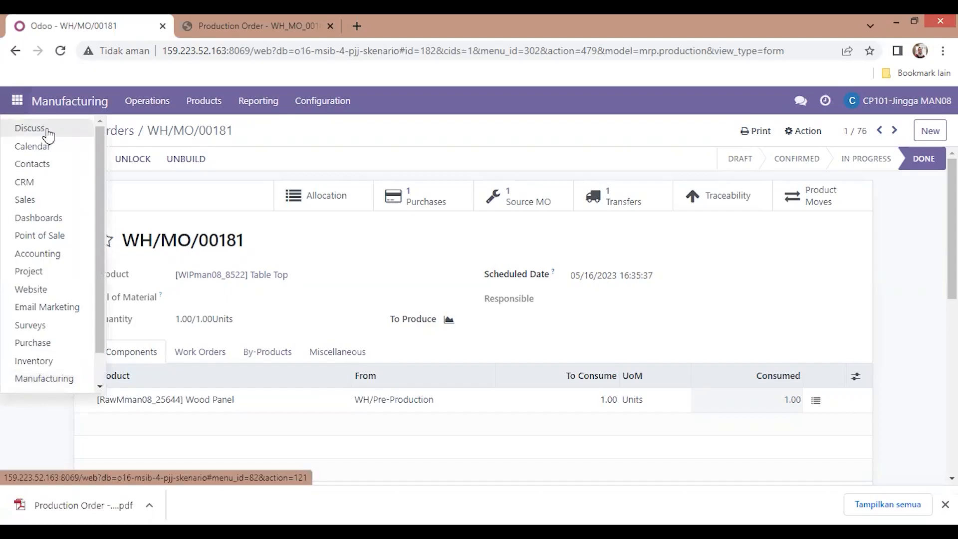
pyautogui.click(48, 134)
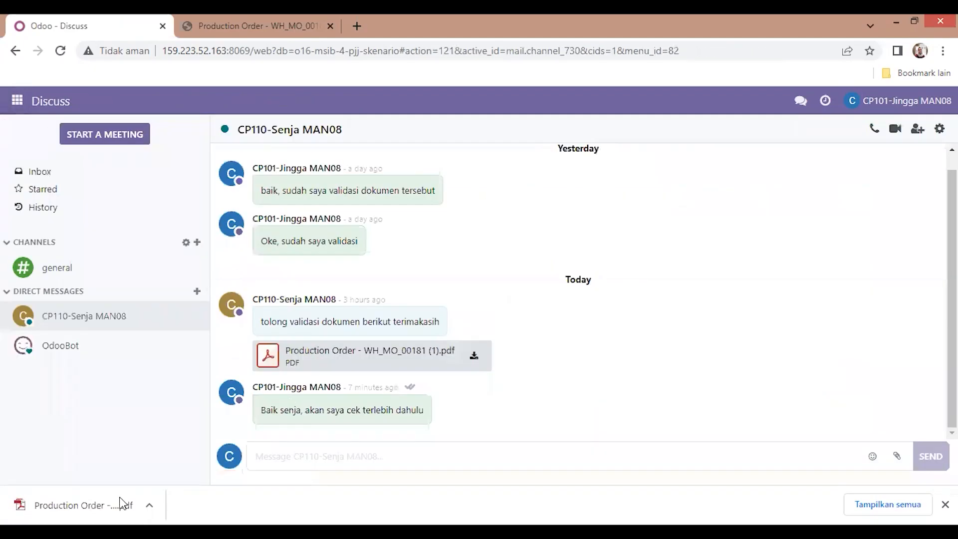
pyautogui.moveTo(266, 415); pyautogui.dragTo(484, 382)
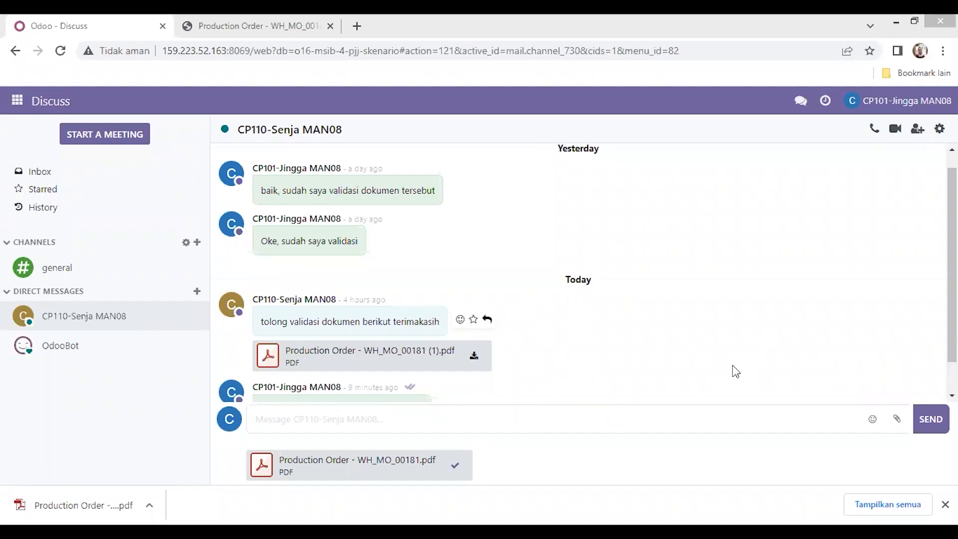
pyautogui.click(455, 415)
pyautogui.click(357, 421)
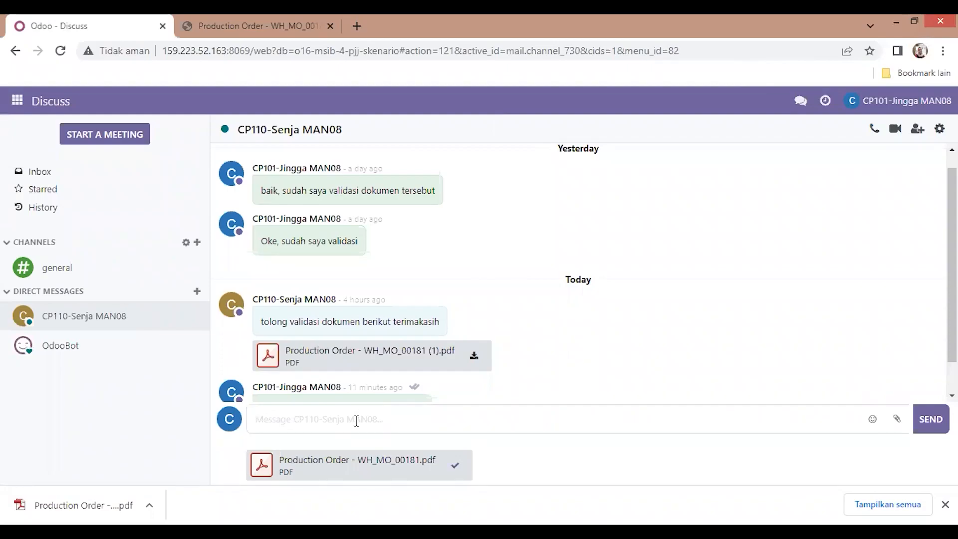
# Step: Send the message "Saya sudah validasi untuk MO tersebut, bisa dilanjutkan untuk Source MO nya" with the attachment
pyautogui.write('s')
pyautogui.write('aya sudah')
pyautogui.write(' valida')
pyautogui.write('si untu')
pyautogui.write('k M')
pyautogui.write('O ')
pyautogui.write('t')
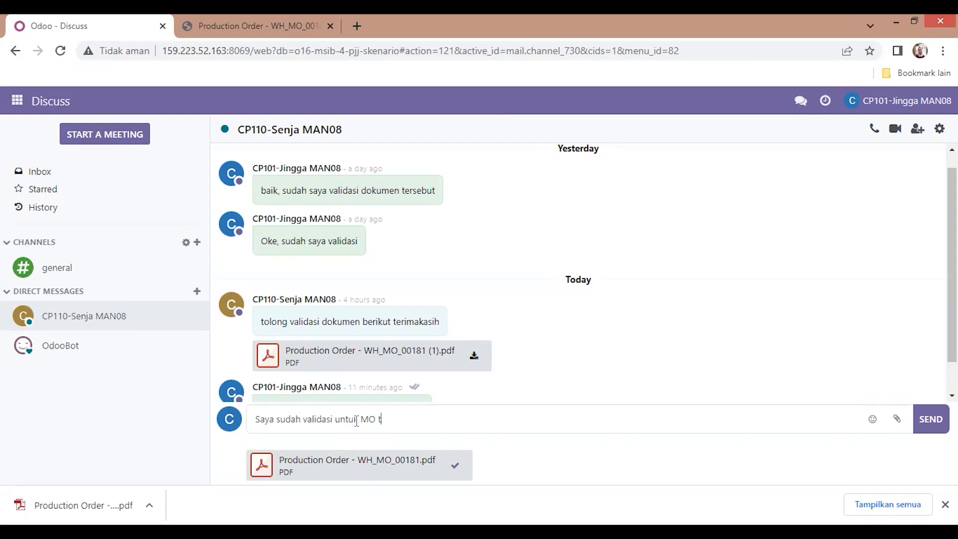
pyautogui.write('ersebut, bisa dilanjutkan untuk')
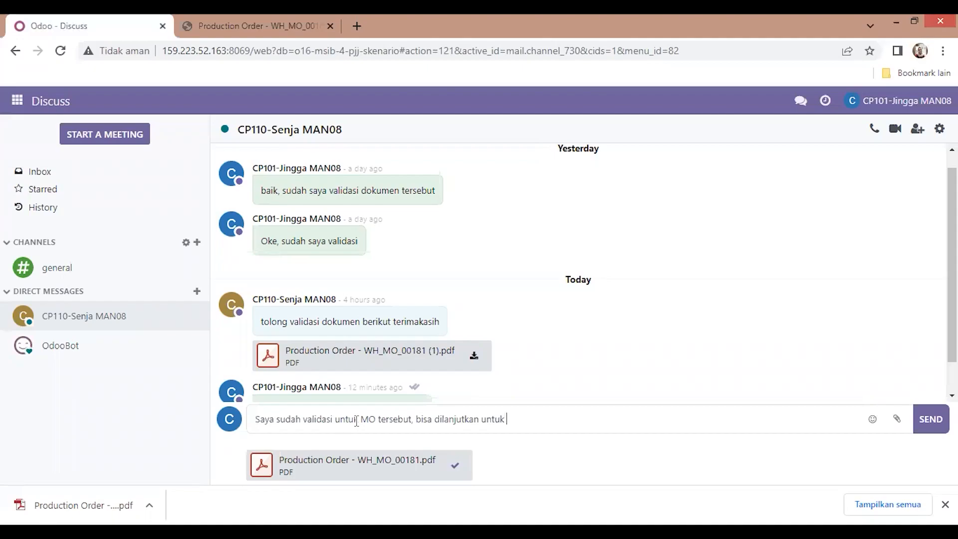
pyautogui.write(' Source MOnya')
pyautogui.press('Return')
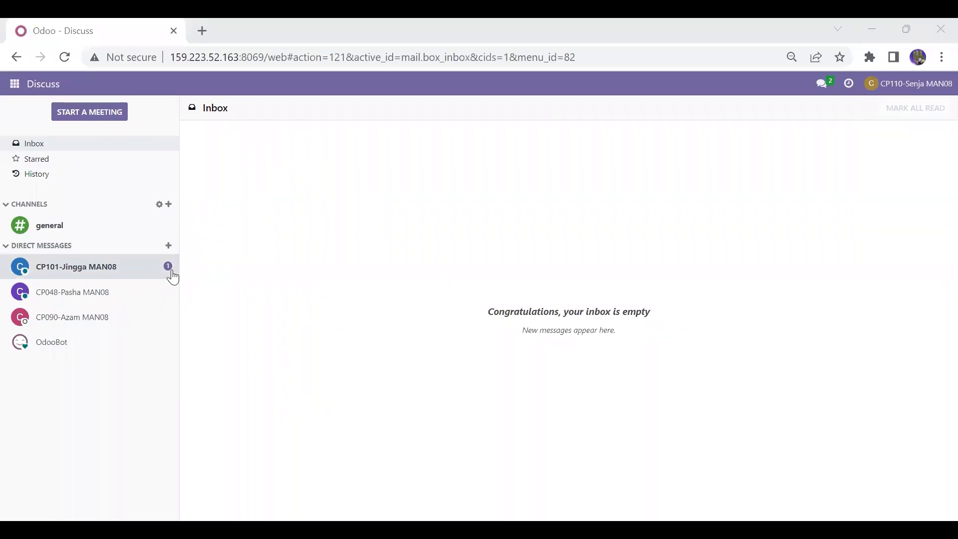
# Step: Read the conversation with CP101-Jingga MAN08, open the Manufacturing orders list, close the chat window and sort orders by reference
pyautogui.click(173, 277)
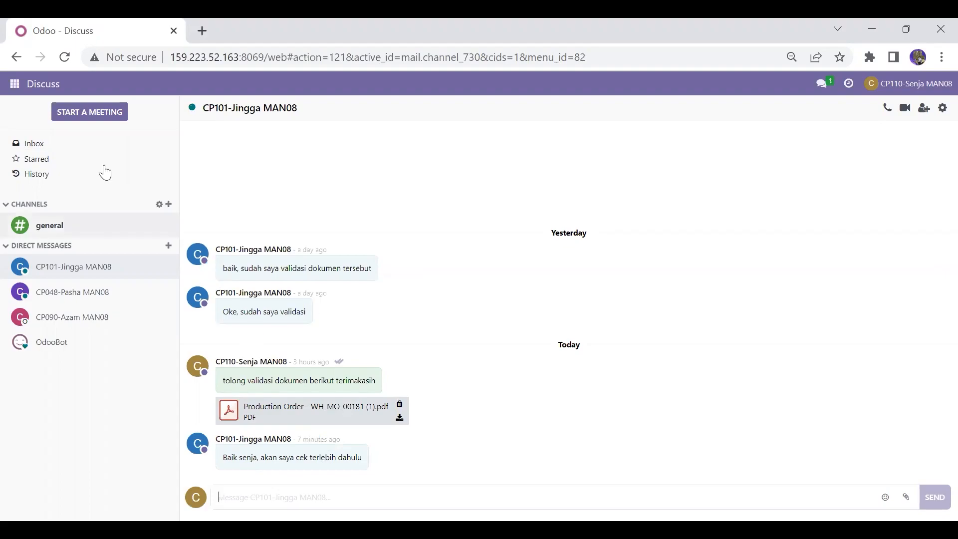
pyautogui.click(13, 85)
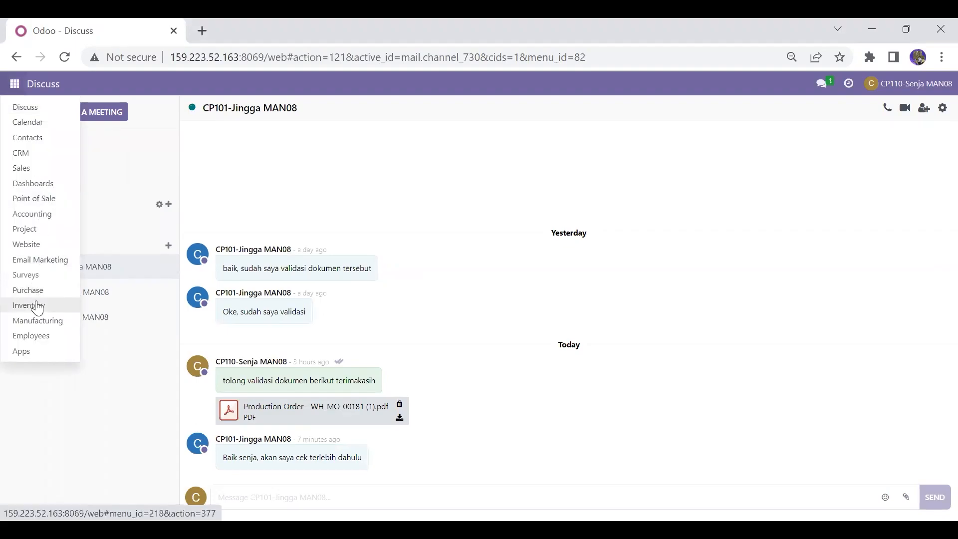
pyautogui.click(47, 323)
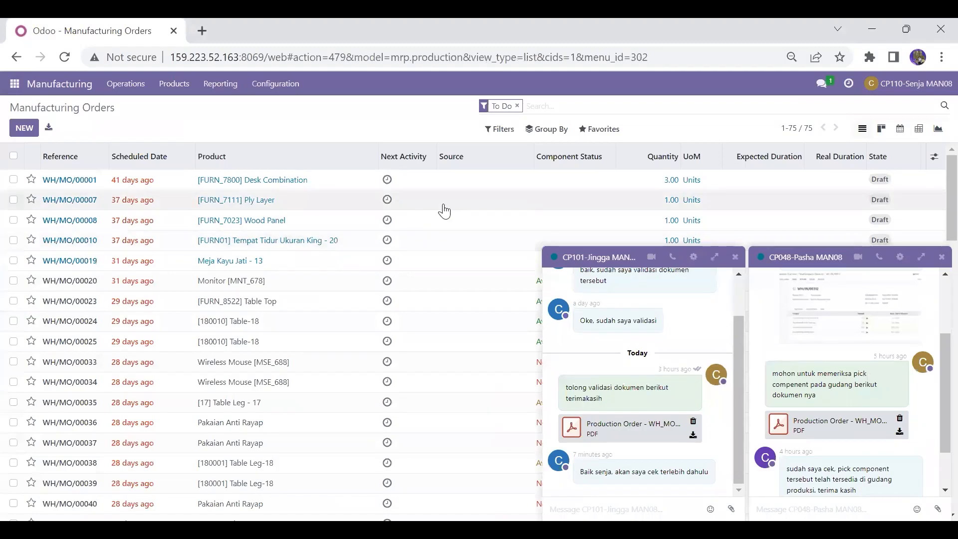
pyautogui.click(941, 258)
pyautogui.click(941, 260)
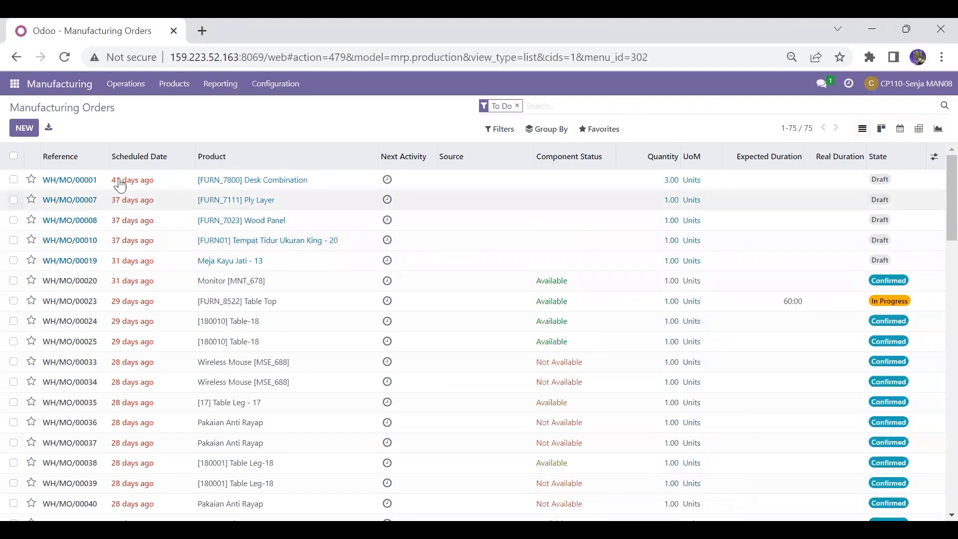
pyautogui.click(71, 155)
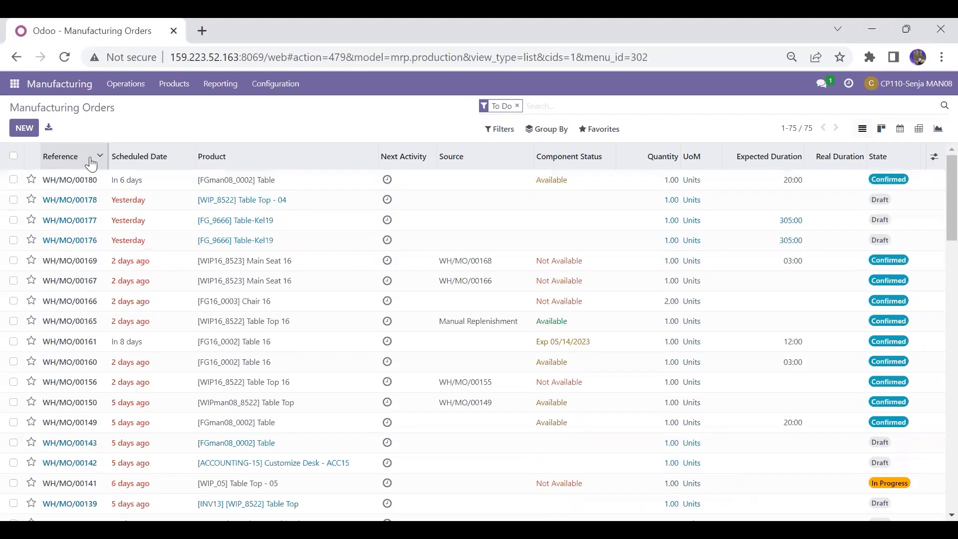
# Step: Search manufacturing orders for TABLE TOP, then clear that search and the To Do filter
pyautogui.click(550, 108)
pyautogui.write('TABLE T')
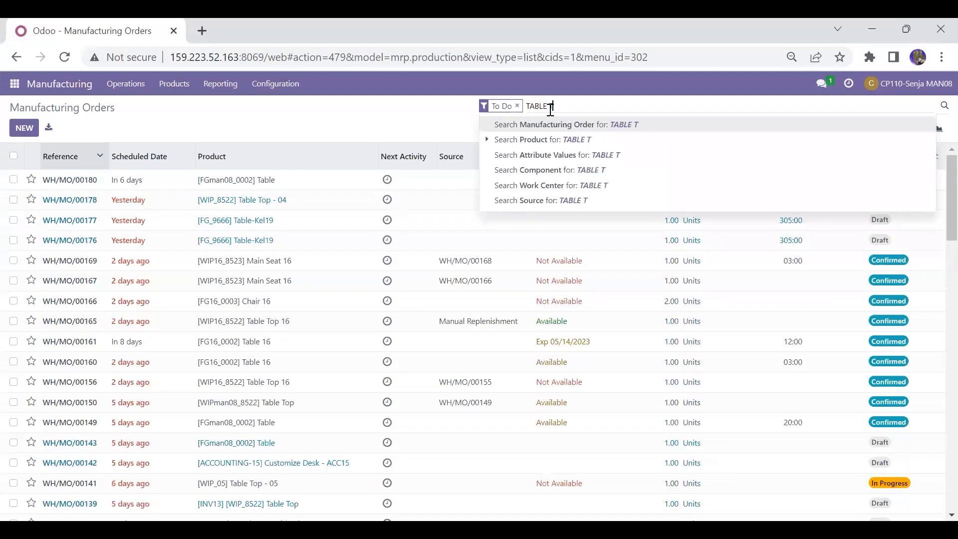
pyautogui.write('OP')
pyautogui.press('Return')
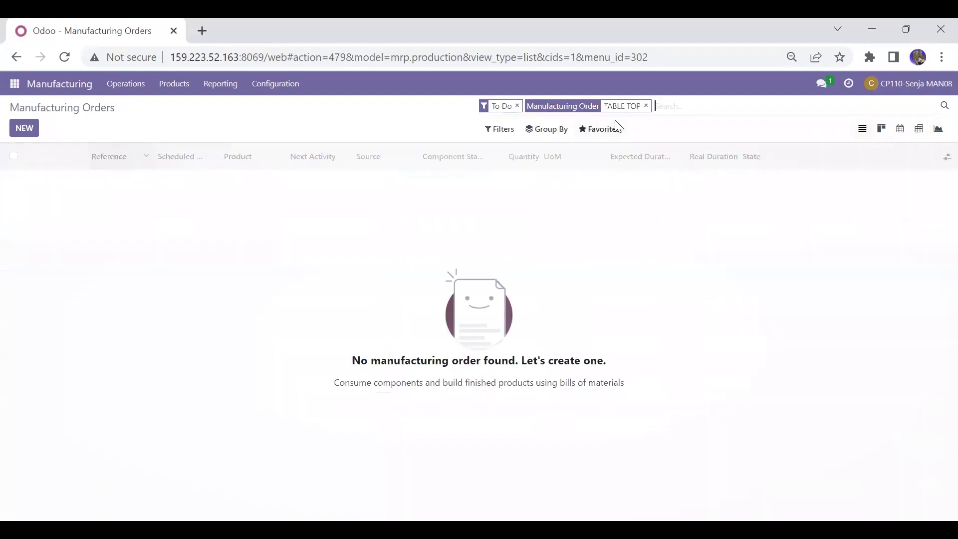
pyautogui.click(646, 105)
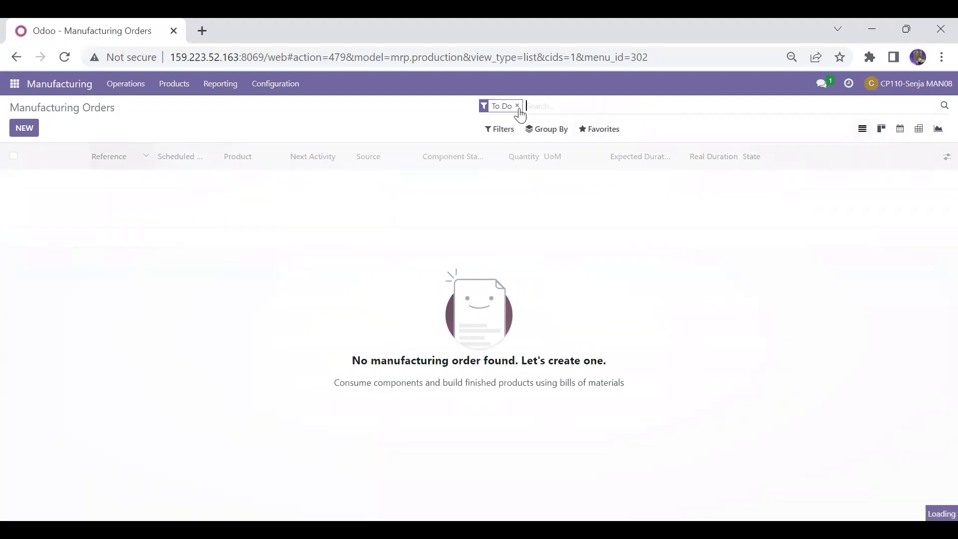
pyautogui.click(517, 105)
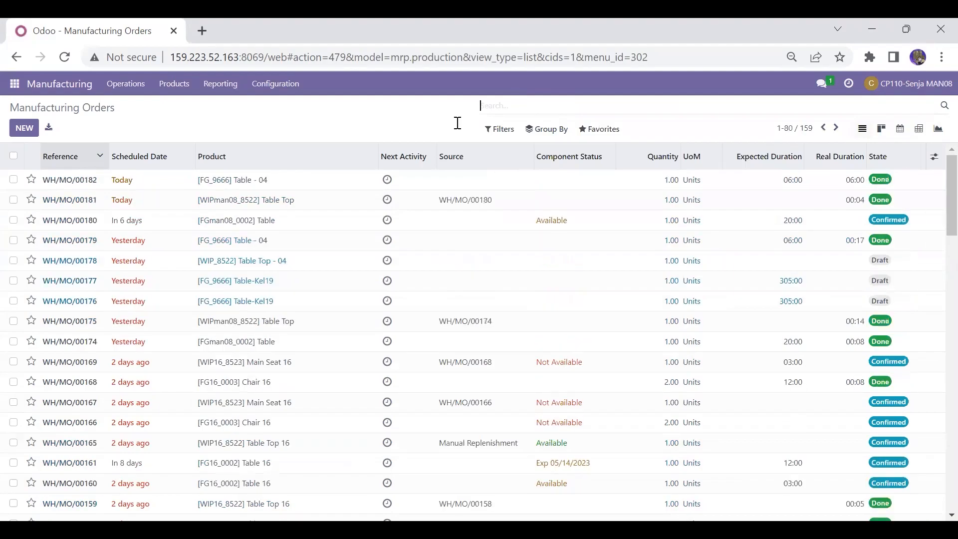
# Step: Review WH/MO/00181, then open its source MO WH/MO/00180 and print its Production Order
pyautogui.click(353, 200)
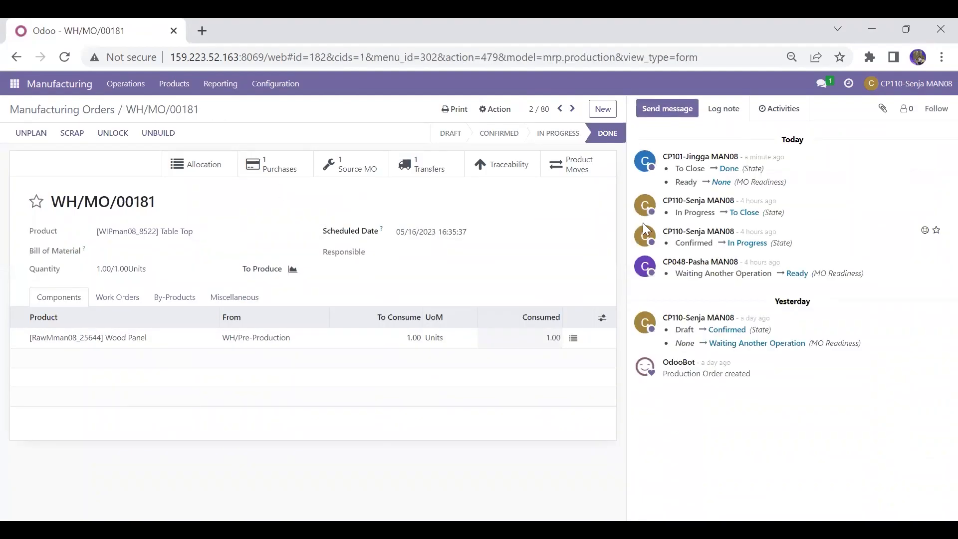
pyautogui.click(100, 109)
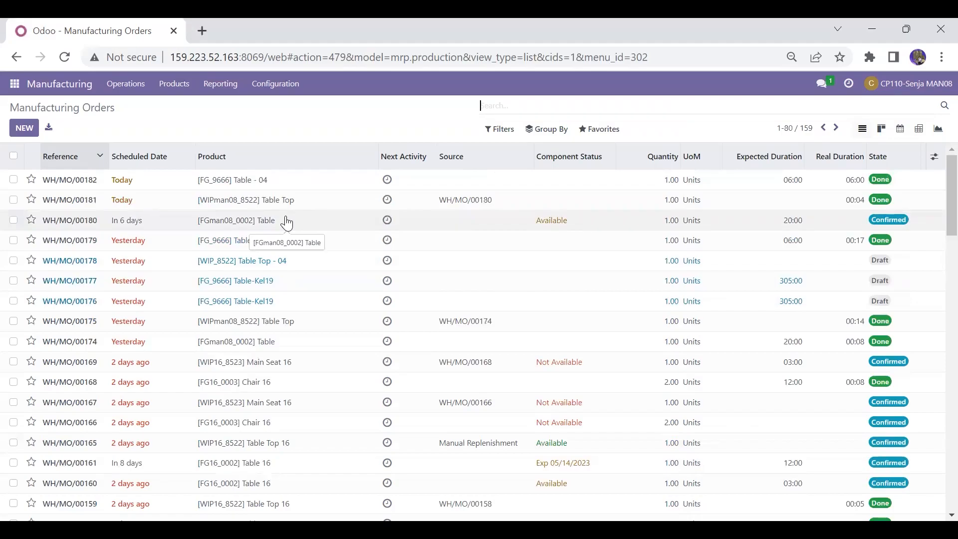
pyautogui.click(287, 220)
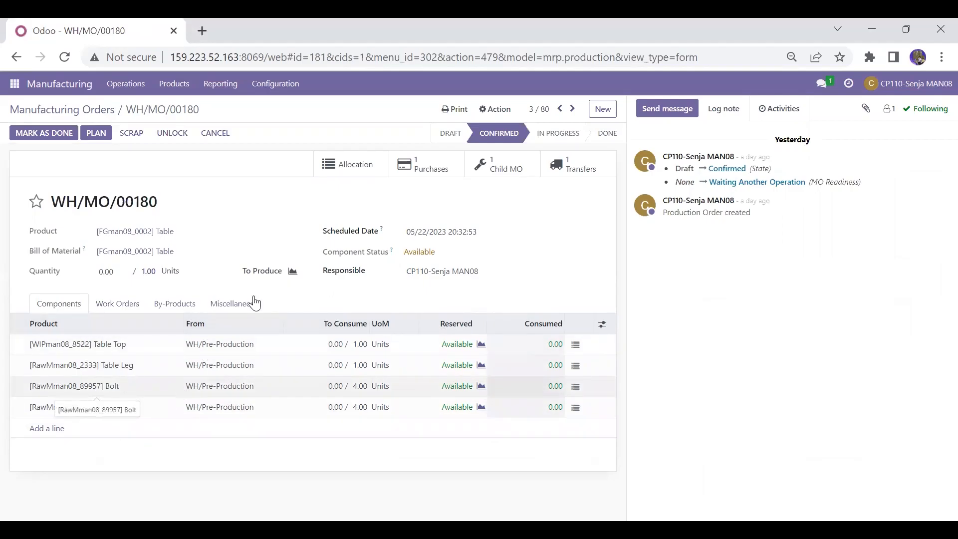
pyautogui.click(450, 113)
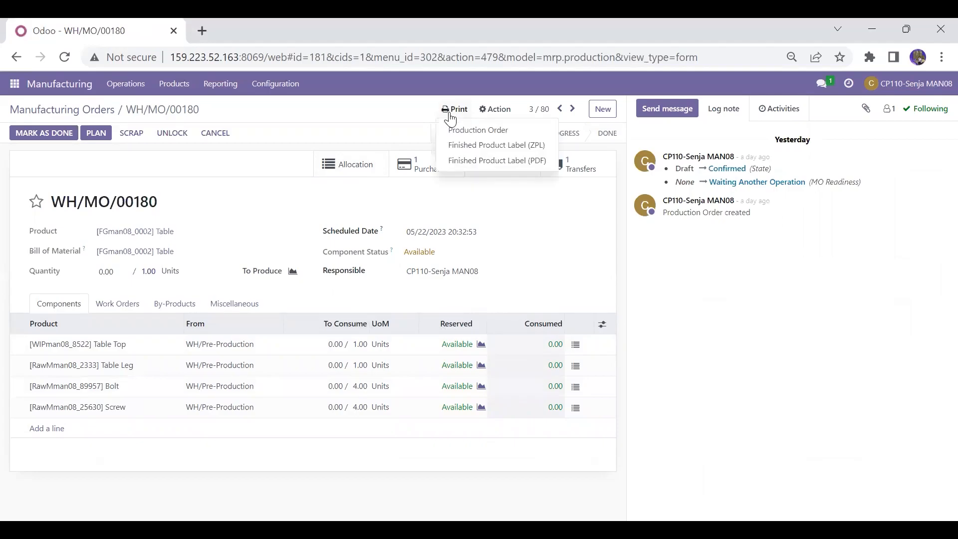
pyautogui.click(466, 131)
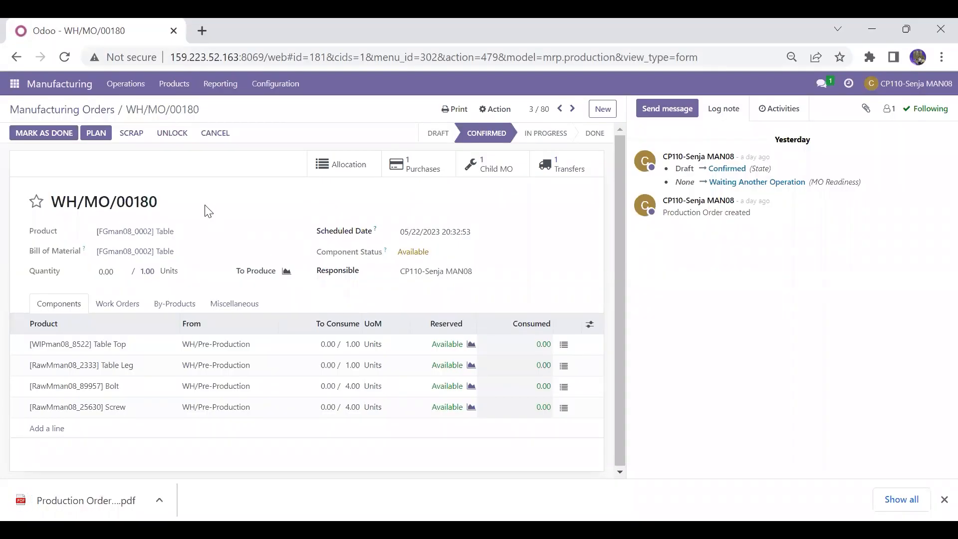
# Step: In Discuss, open the conversation with CP048-Pasha MAN08 and attach the Production Order - WH_MO_00180 PDF
pyautogui.click(104, 113)
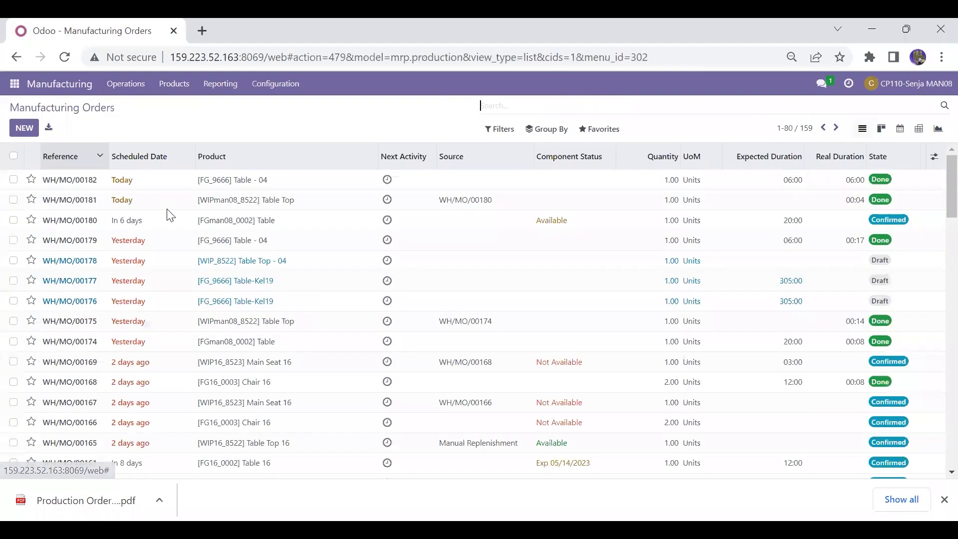
pyautogui.click(20, 90)
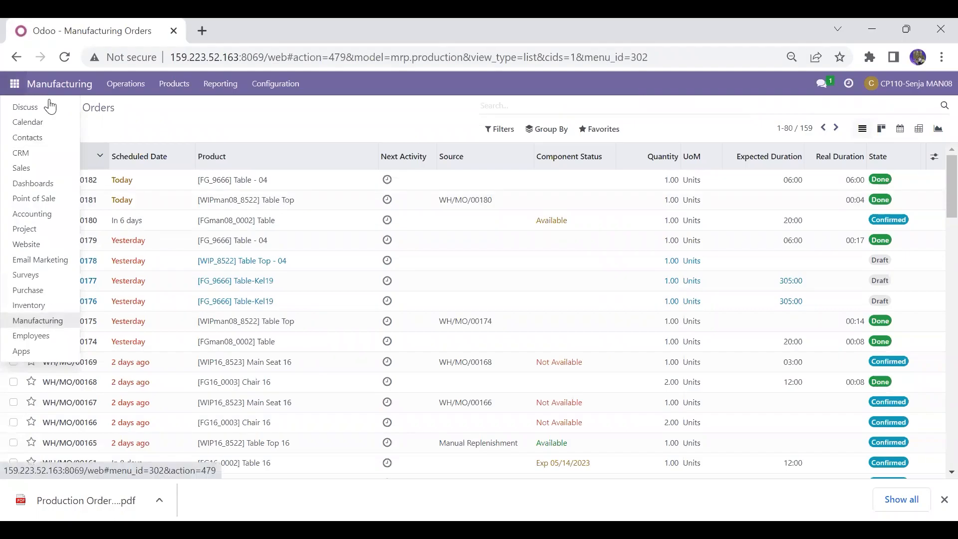
pyautogui.click(49, 103)
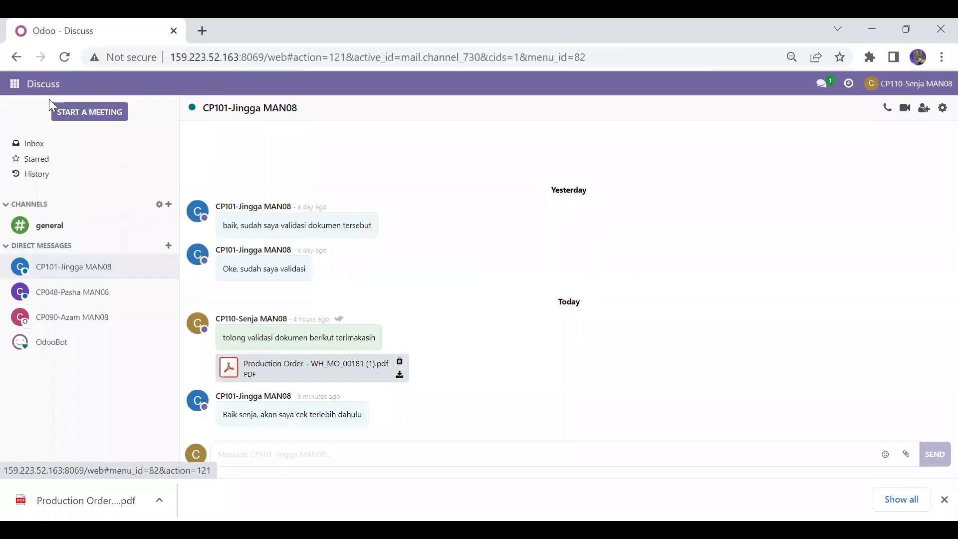
pyautogui.click(86, 294)
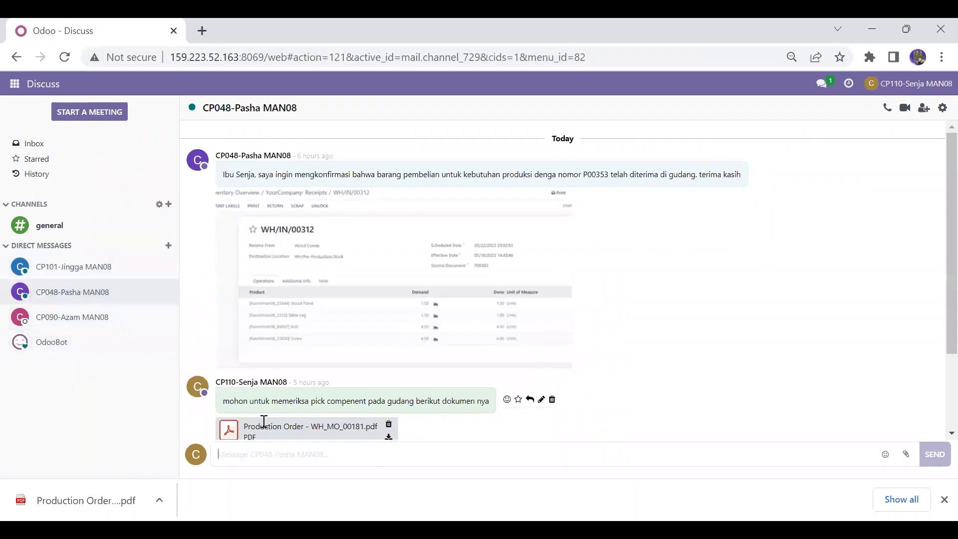
pyautogui.click(903, 454)
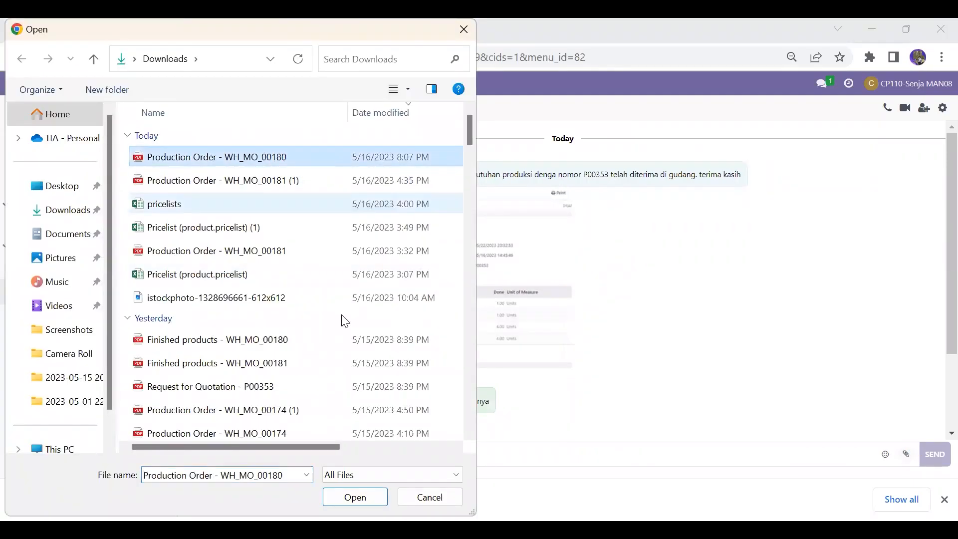
pyautogui.click(353, 493)
# Step: Send the message "Mohon untuk melakukan pick compenent pada produk di gudang berikut dokumen nya" with the attachment
pyautogui.write('M')
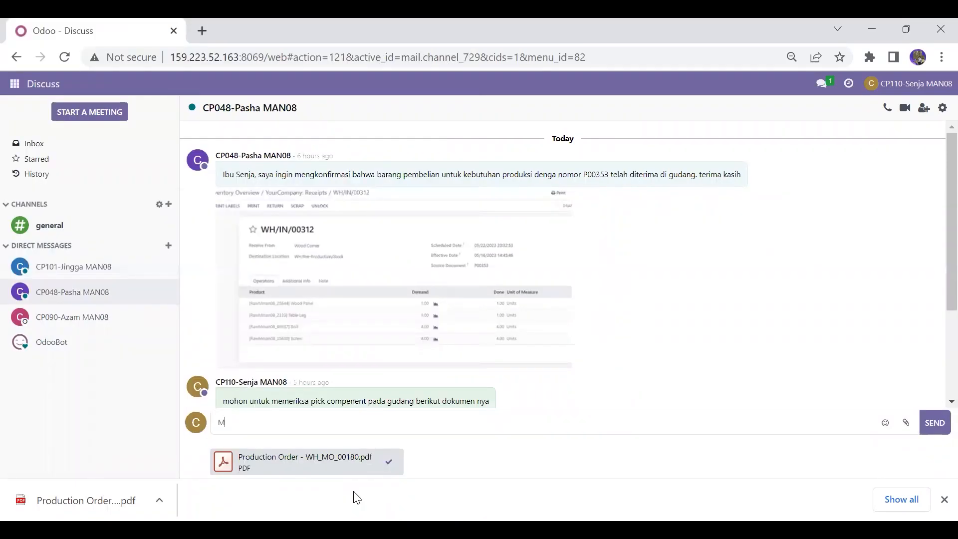
pyautogui.write('Ohon untuk melakukan v')
pyautogui.press('BackSpace')
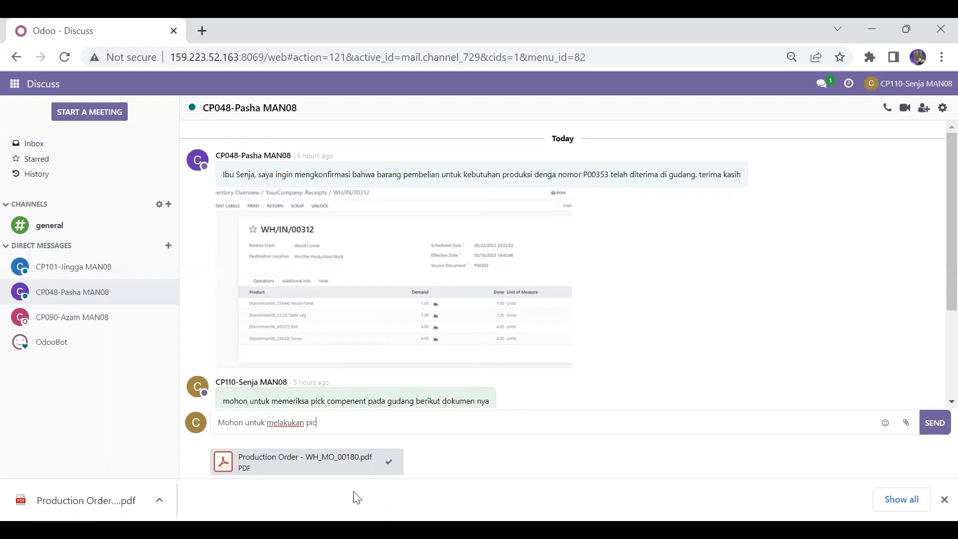
pyautogui.write('pick compenent')
pyautogui.write('pada produk di gu')
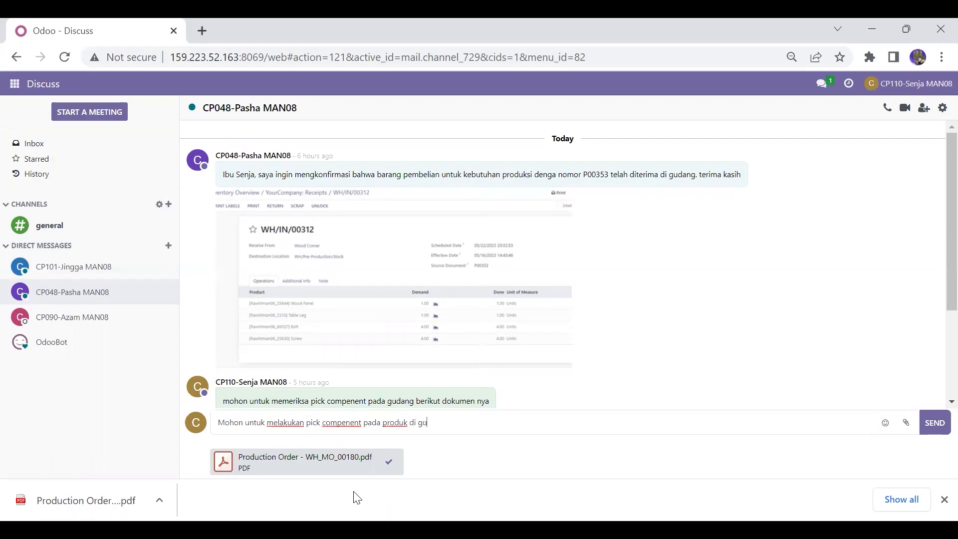
pyautogui.write('dang berikut dokumen')
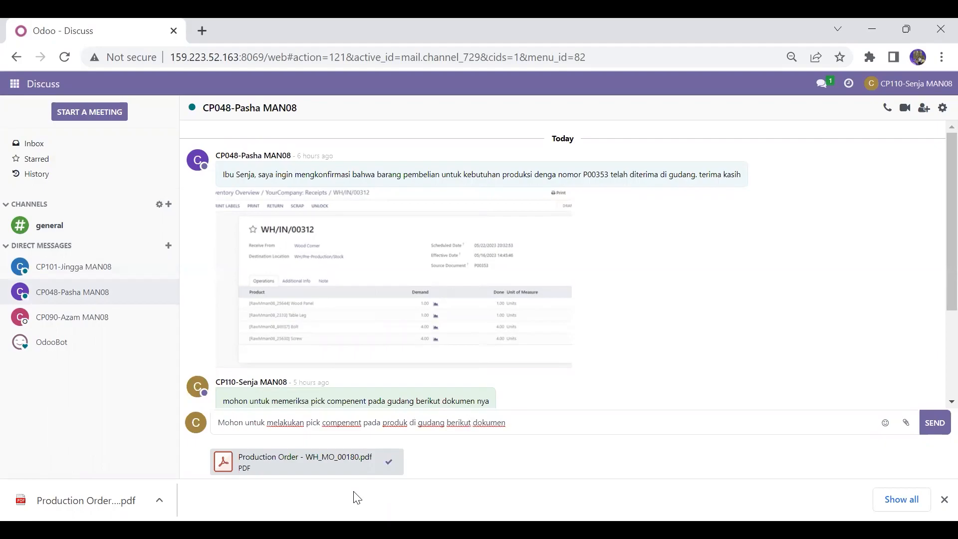
pyautogui.write(' nya')
pyautogui.press('Return')
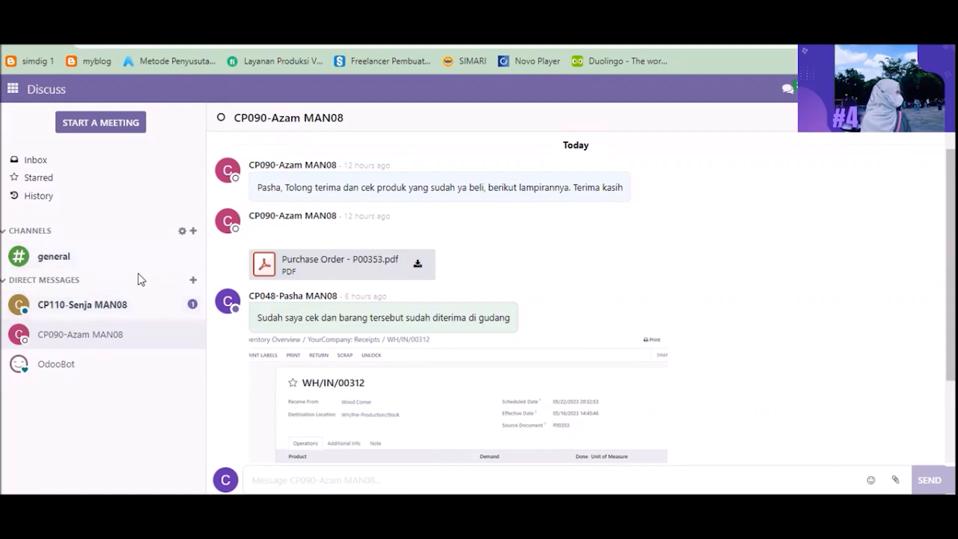
# Step: As the warehouse user, open the conversation with CP110-Senja MAN08 and review the attached WH/MO/00180 Production Order PDF
pyautogui.click(135, 310)
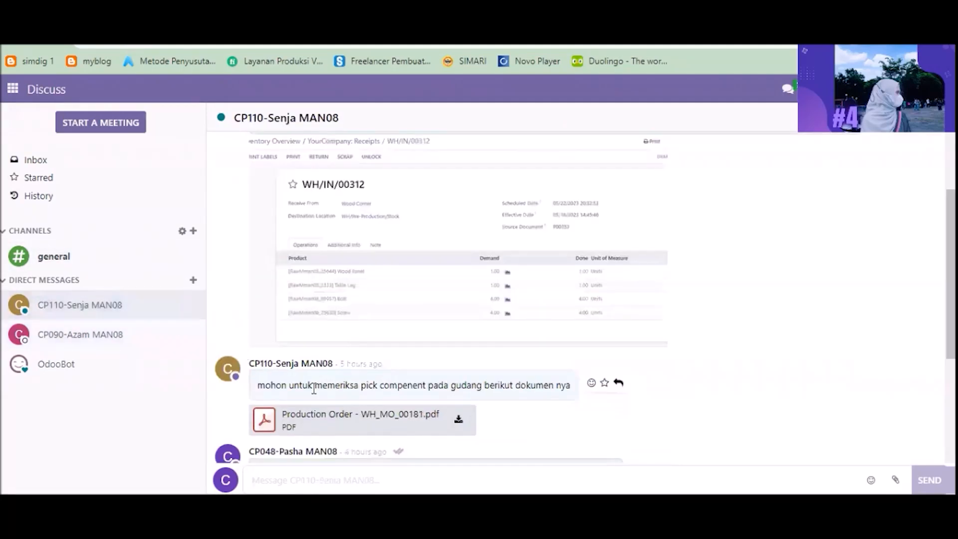
pyautogui.moveTo(951, 279); pyautogui.dragTo(951, 371)
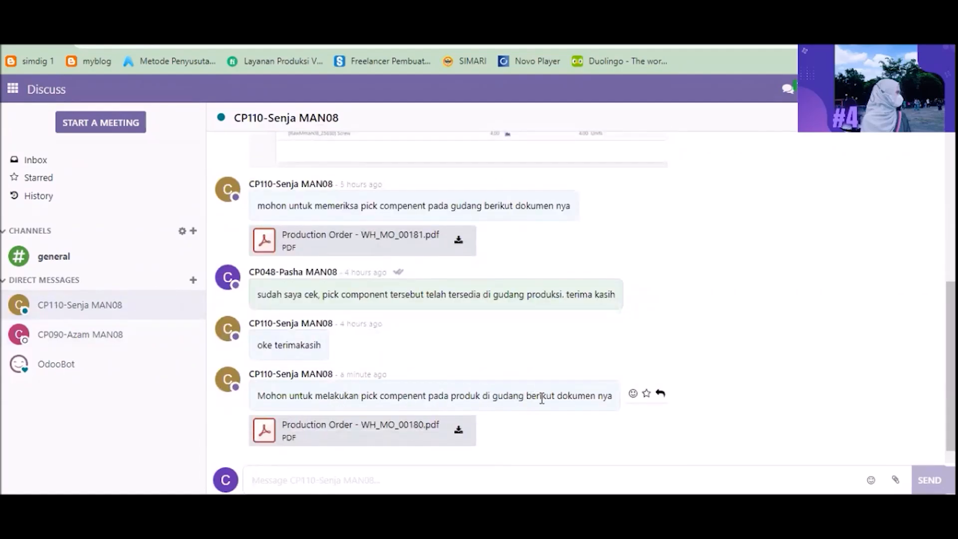
pyautogui.click(270, 432)
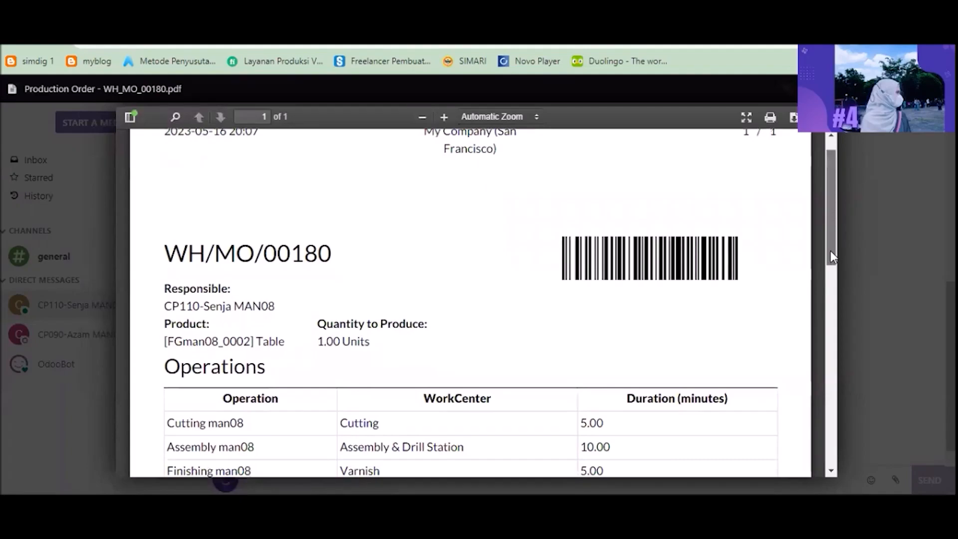
pyautogui.scroll(-1, 830, 250)
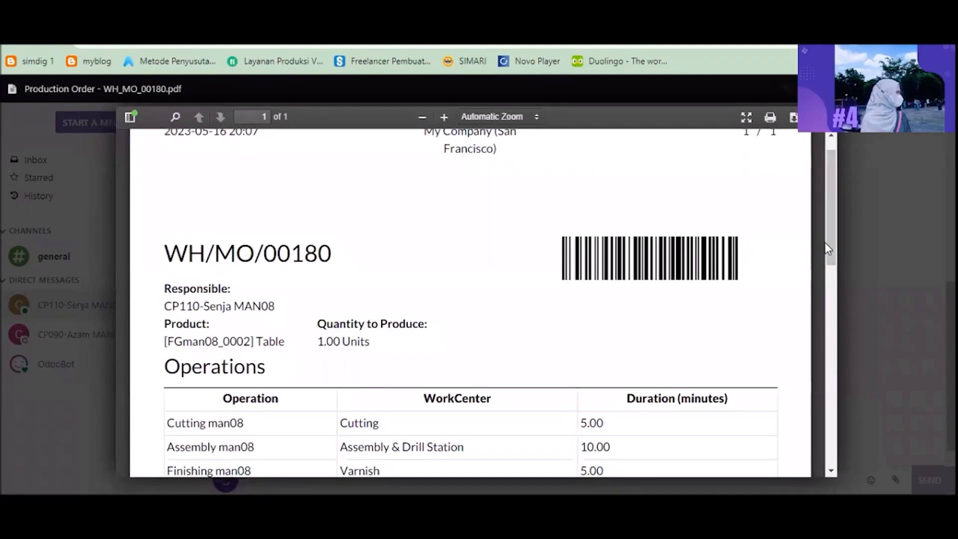
pyautogui.moveTo(832, 247); pyautogui.dragTo(815, 342)
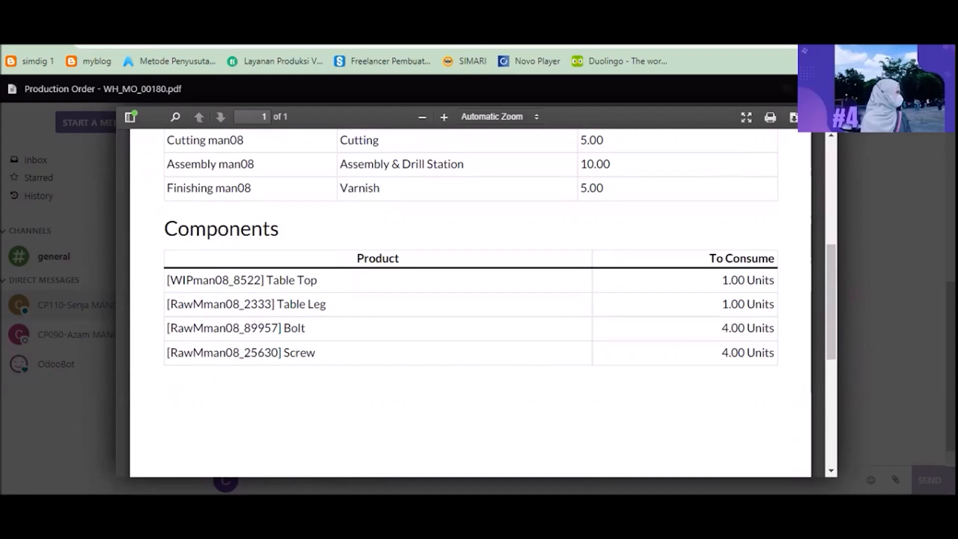
pyautogui.click(942, 89)
# Step: Open the Pick Components operation in Inventory and sort its transfers by reference
pyautogui.click(12, 90)
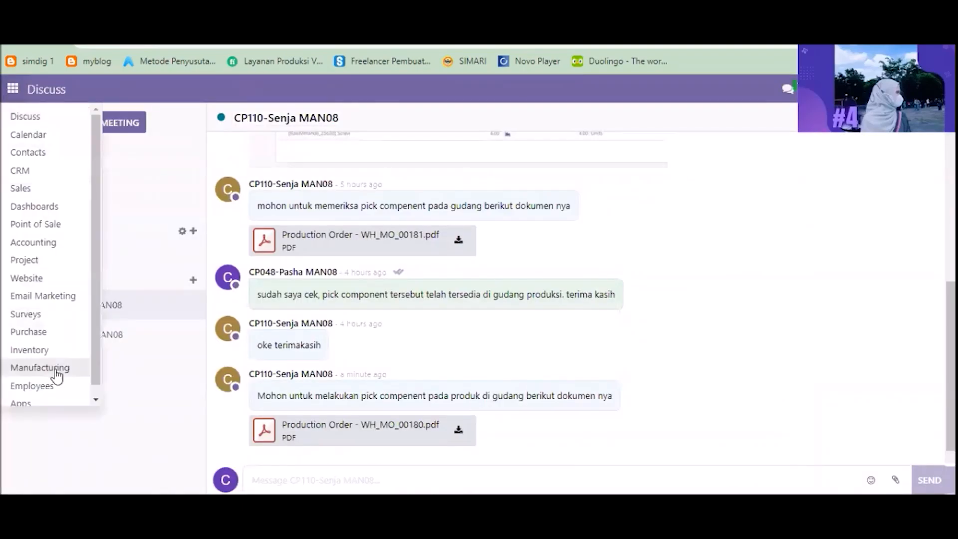
pyautogui.click(49, 357)
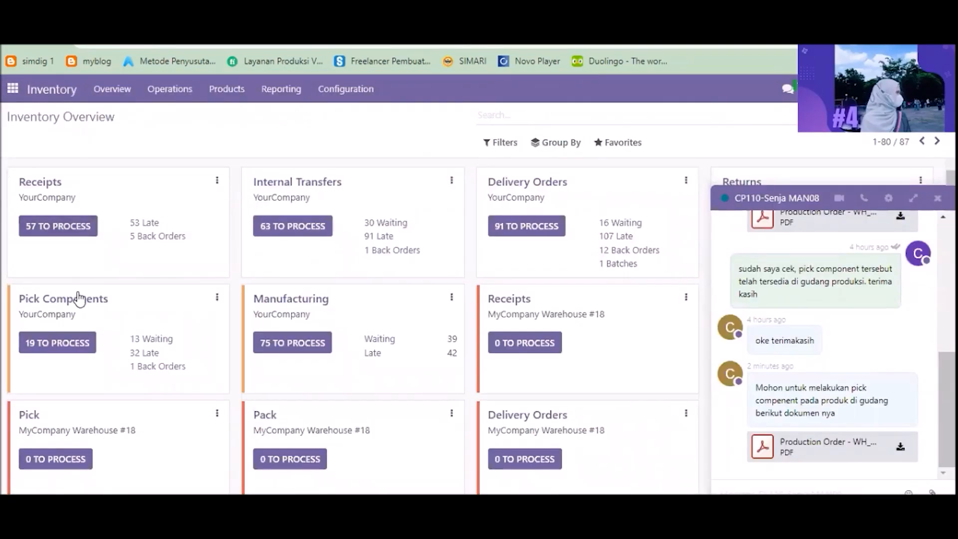
pyautogui.click(78, 302)
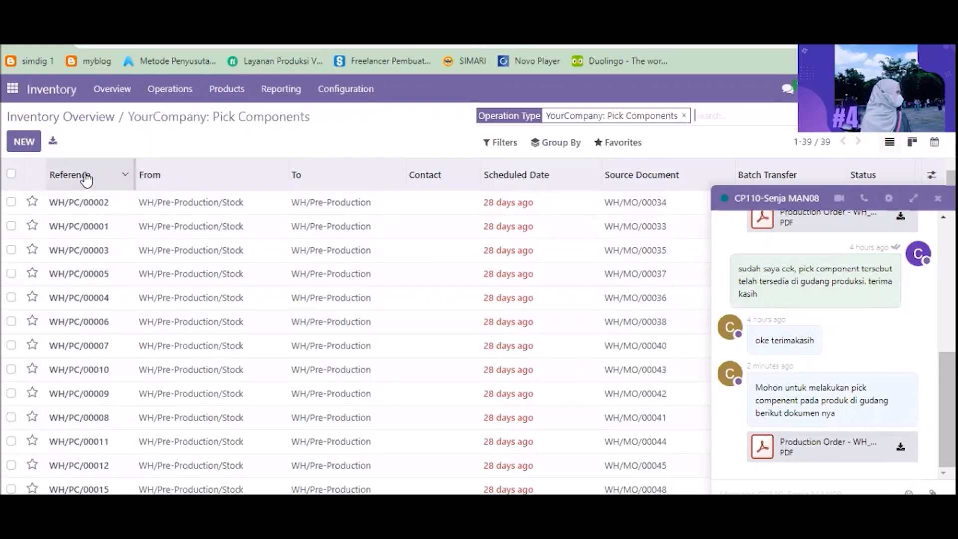
pyautogui.click(87, 179)
pyautogui.click(86, 179)
pyautogui.click(86, 179)
# Step: Remove the operation type filter, group transfers by source document, search for wh/mo/00180 and open its pick transfer WH/INT/00193
pyautogui.click(556, 143)
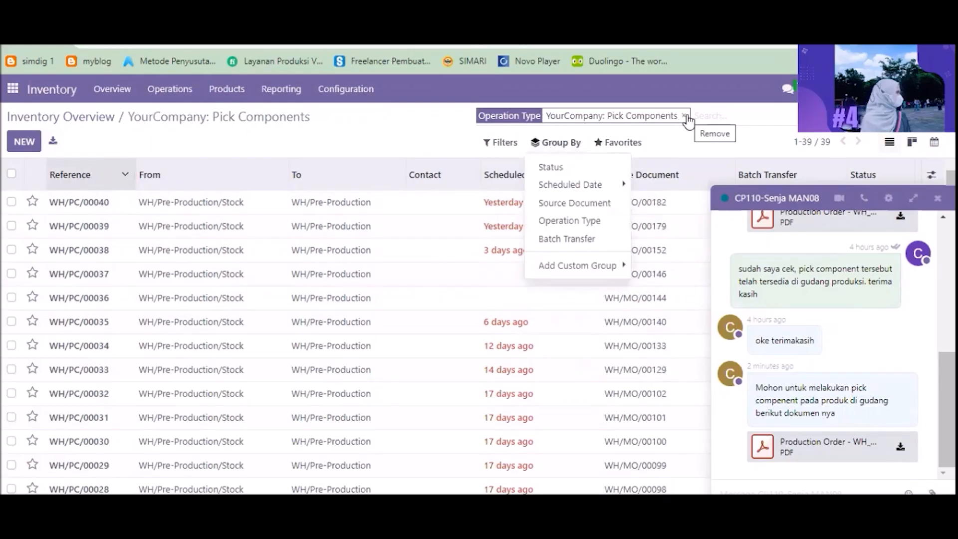
pyautogui.click(684, 116)
pyautogui.click(555, 142)
pyautogui.click(574, 201)
pyautogui.click(605, 118)
pyautogui.write('wh/mo/00180')
pyautogui.press('Return')
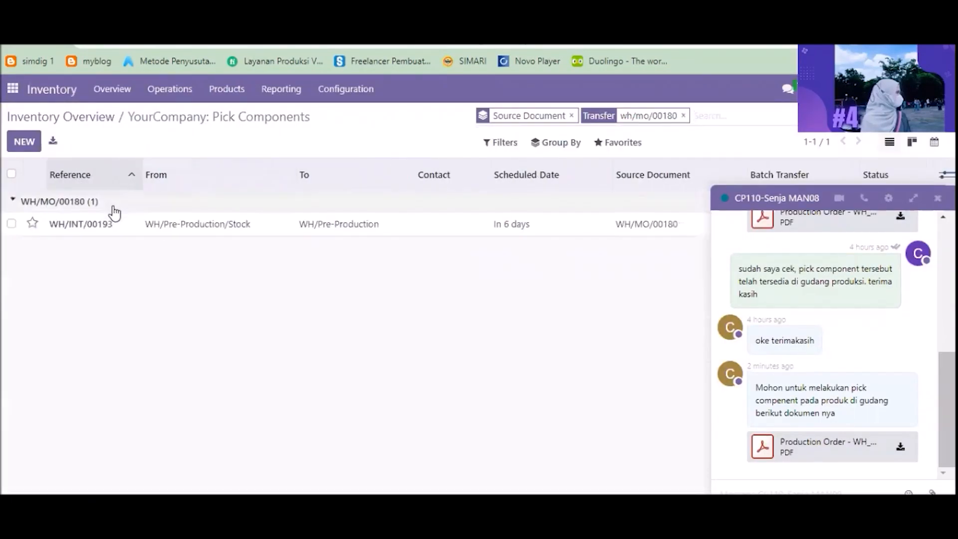
pyautogui.click(300, 221)
pyautogui.click(851, 472)
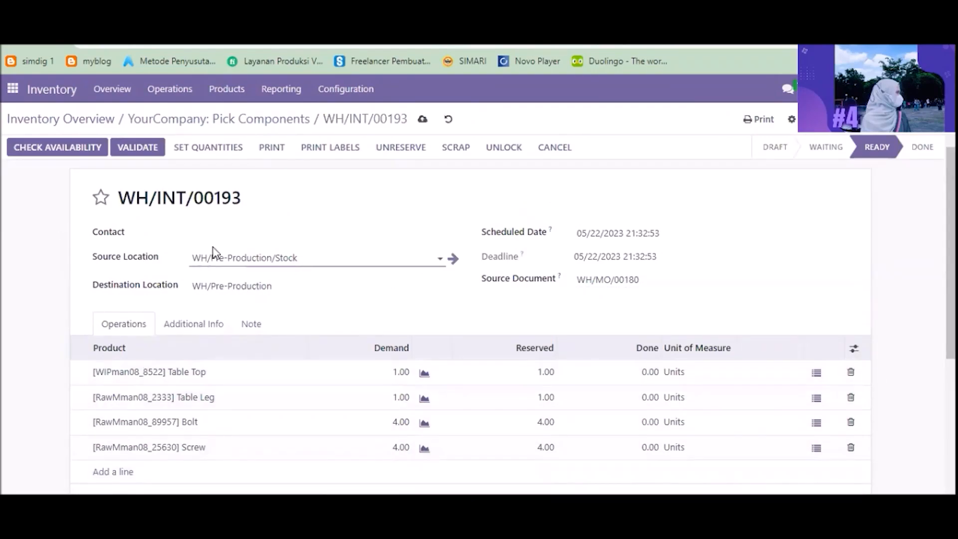
# Step: Set the pick transfer's contact to CP048-Pasha MAN08
pyautogui.click(235, 233)
pyautogui.write('cp048')
pyautogui.click(244, 289)
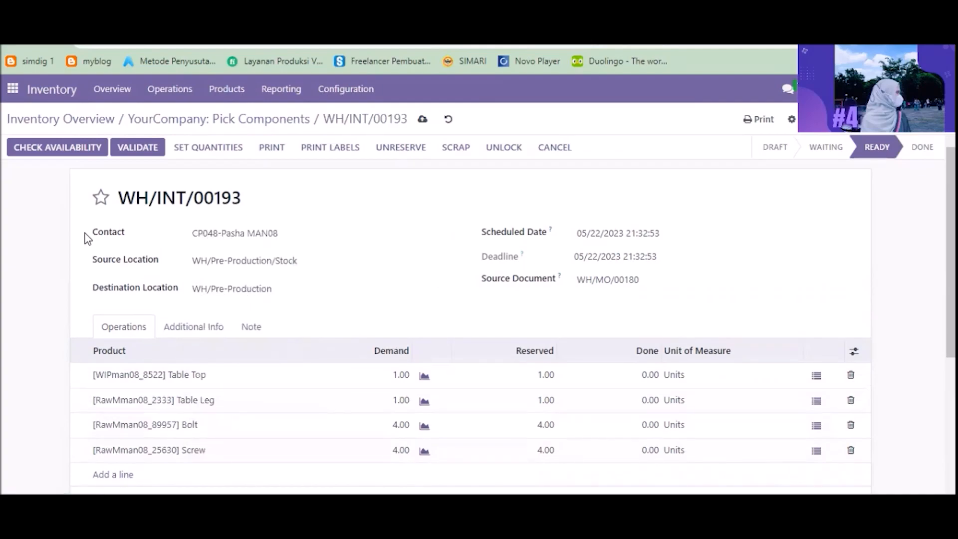
# Step: Fill in the done quantities for all components and validate the WH/INT/00193 transfer
pyautogui.click(205, 156)
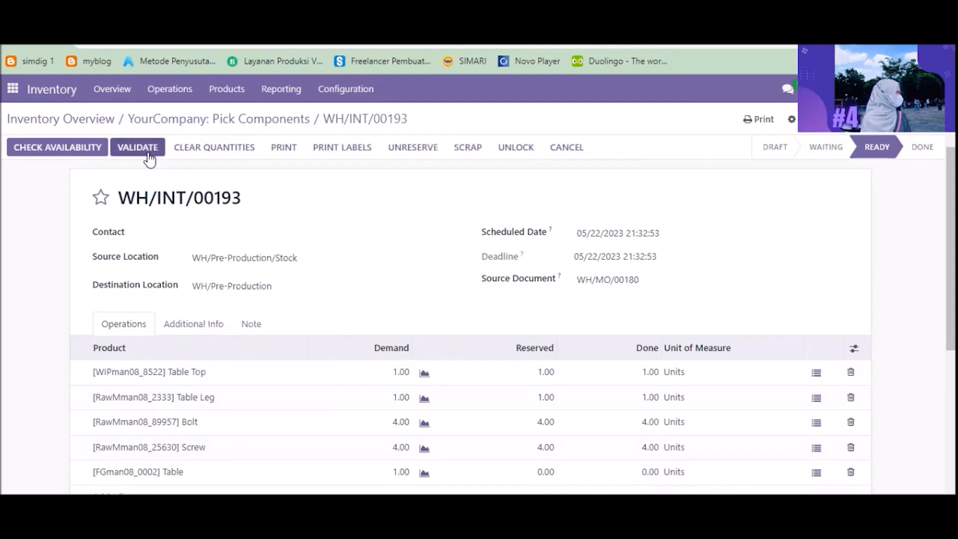
pyautogui.click(150, 156)
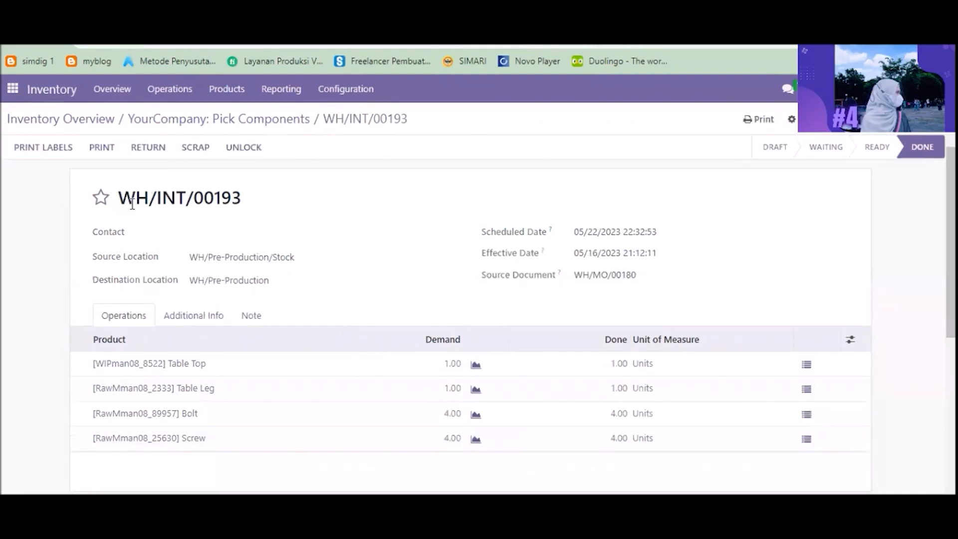
# Step: Reply to CP110-Senja MAN08 in Discuss with "Baik sudah saya cek, pick component tersebut telah tersedia di gudang produksi. terima kasih"
pyautogui.click(13, 88)
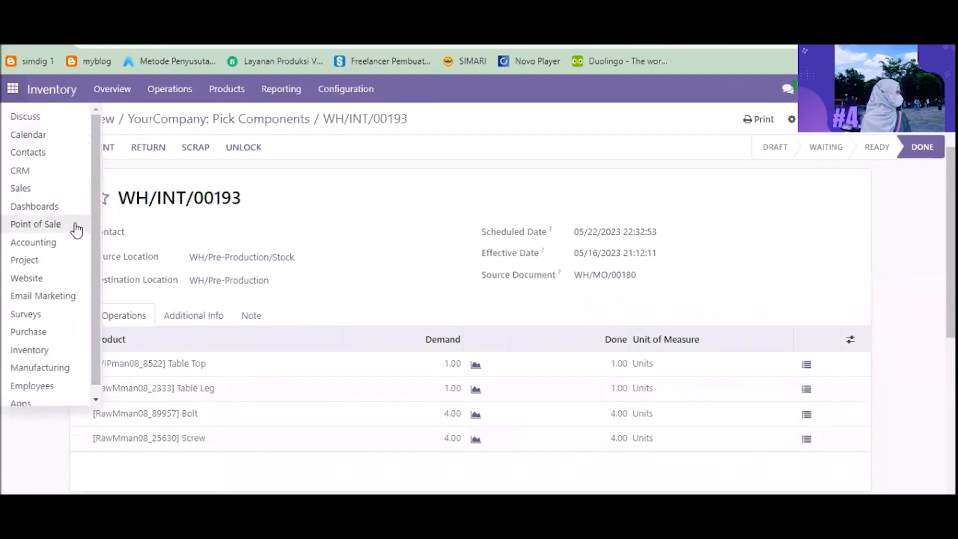
pyautogui.click(66, 355)
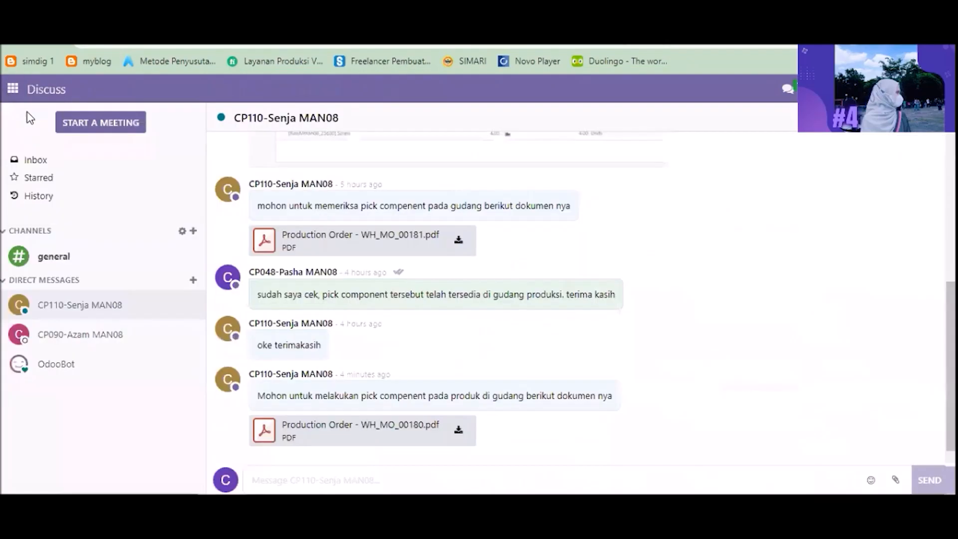
pyautogui.write('udah saya cek, pick component tersebut telah tersedia di gudang produksi. terima kasih')
pyautogui.write('Baik s')
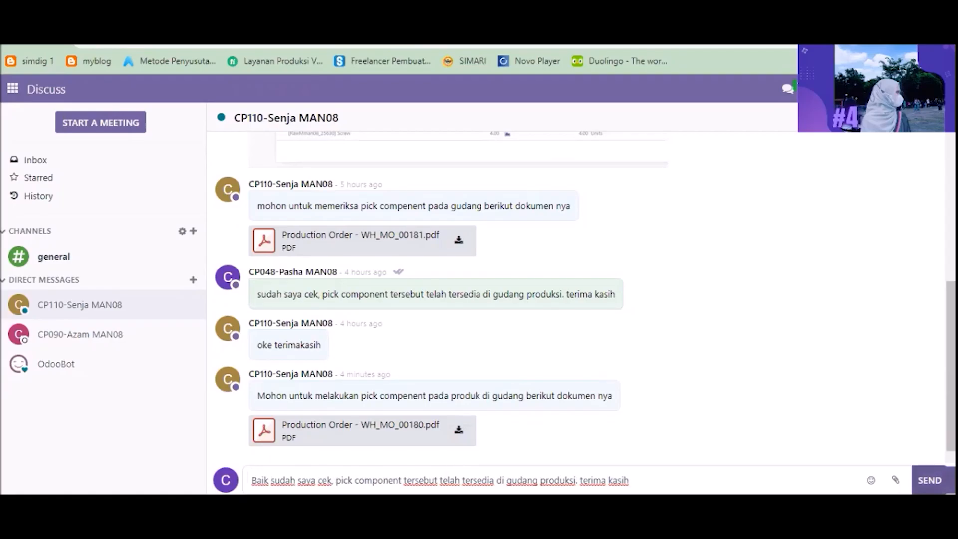
pyautogui.press('Return')
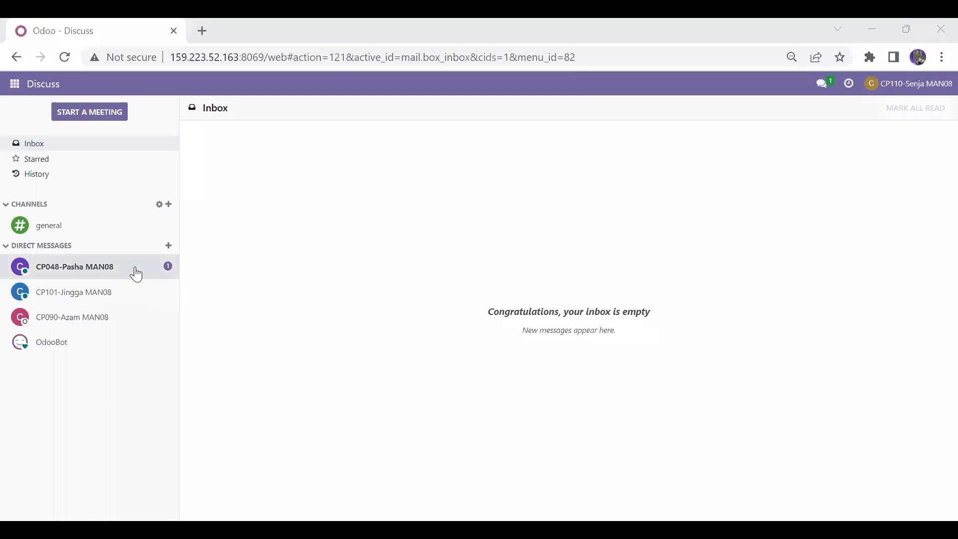
# Step: As CP110-Senja, read the reply from CP048-Pasha MAN08 and open the Manufacturing app
pyautogui.click(139, 274)
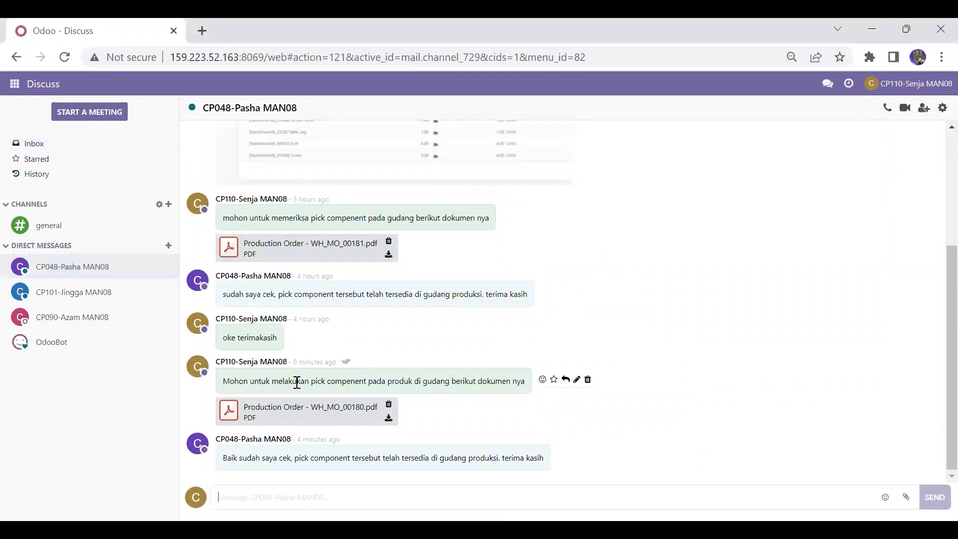
pyautogui.moveTo(318, 375)
pyautogui.click(16, 83)
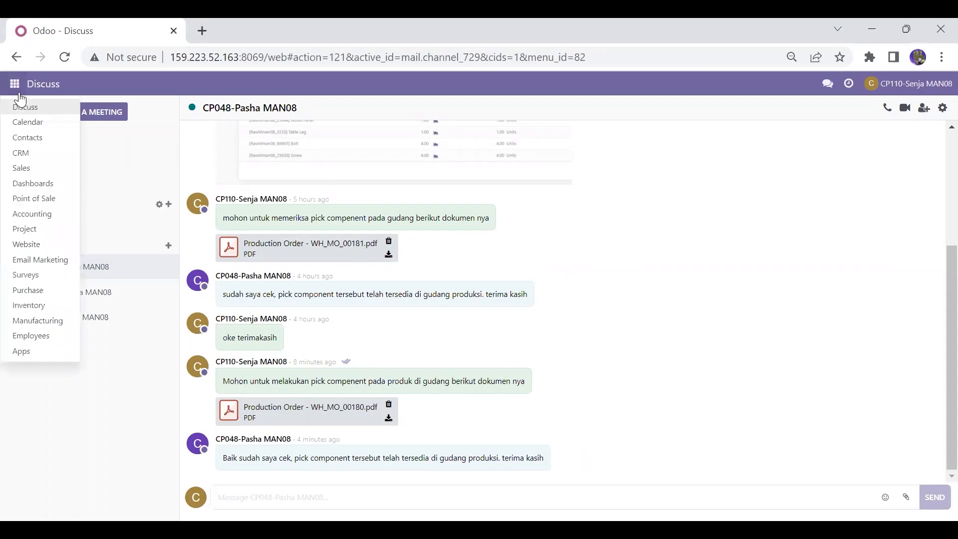
pyautogui.click(29, 322)
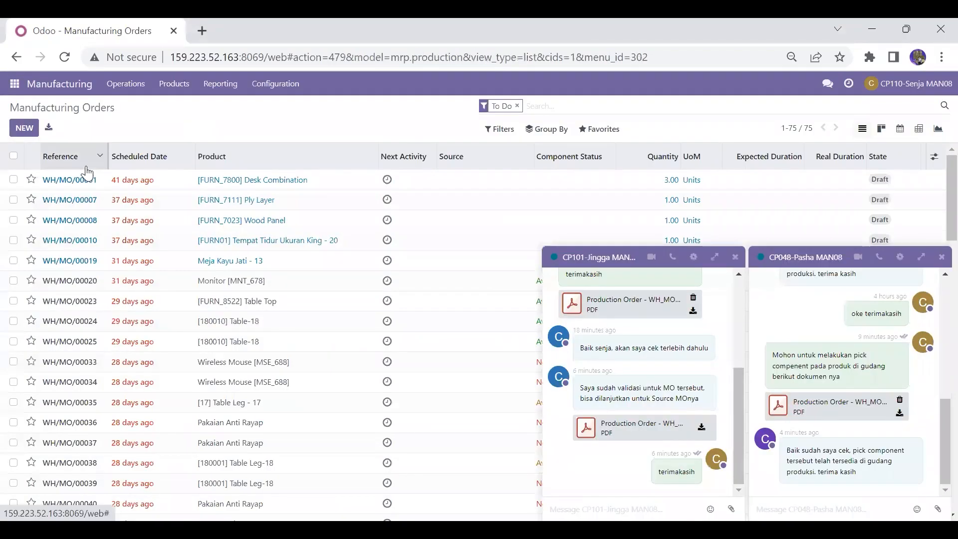
# Step: Sort manufacturing orders by reference descending, close the chat popups and open WH/MO/00180
pyautogui.click(87, 167)
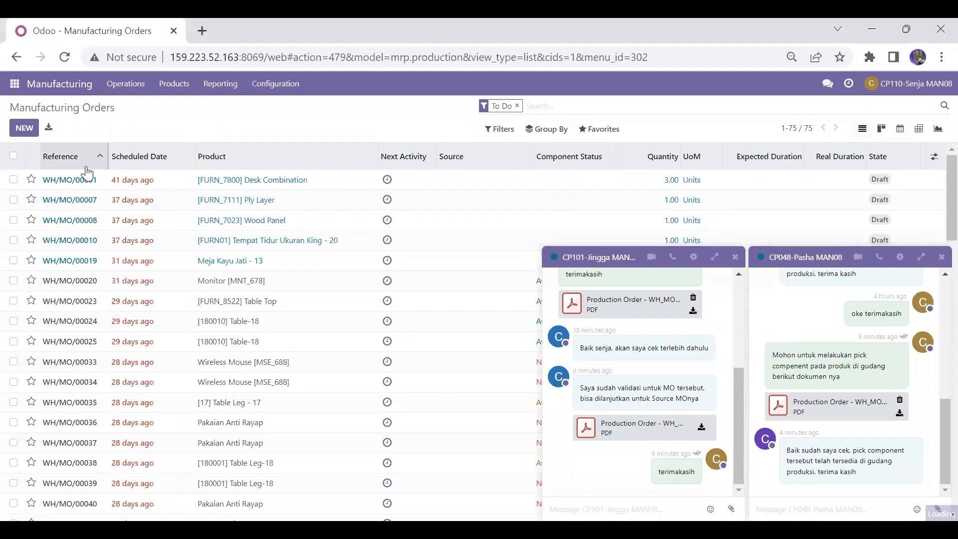
pyautogui.click(941, 258)
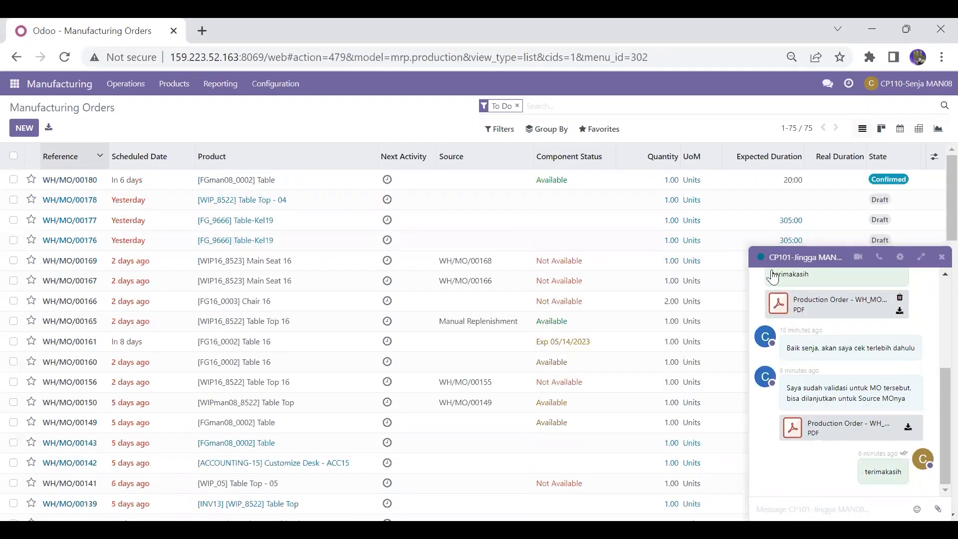
pyautogui.click(940, 259)
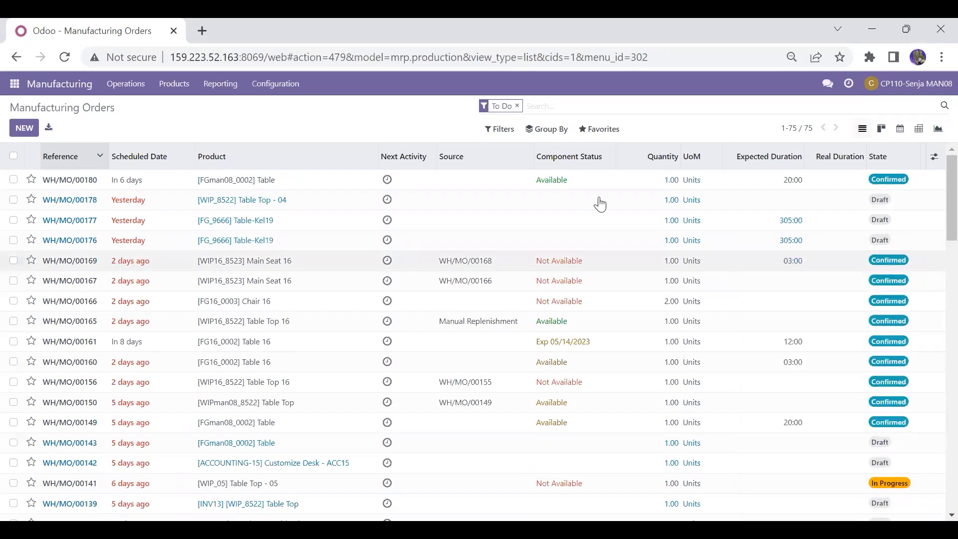
pyautogui.click(481, 181)
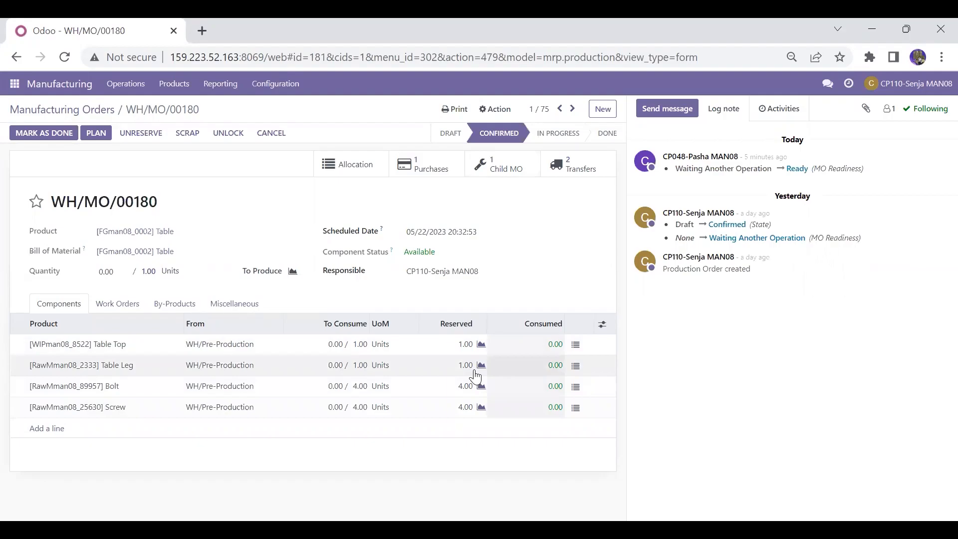
# Step: Plan the manufacturing order WH/MO/00180 and show its work orders
pyautogui.click(101, 135)
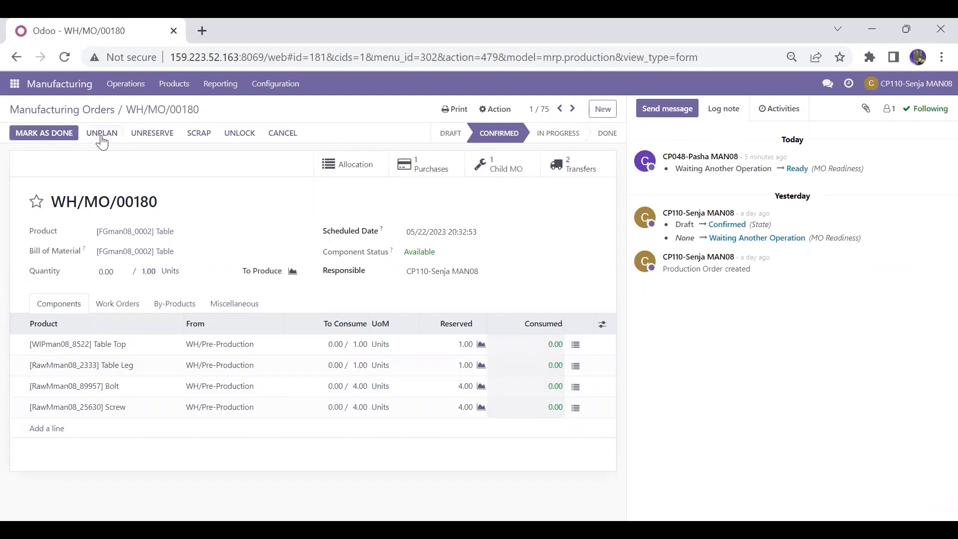
pyautogui.click(134, 311)
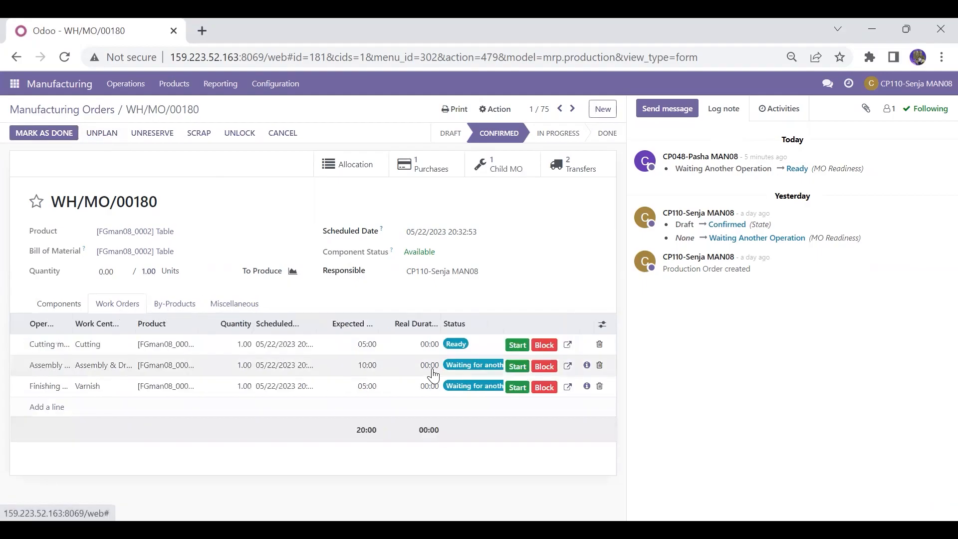
# Step: Start and finish the Cutting, Assembly and Finishing work orders in sequence
pyautogui.click(519, 349)
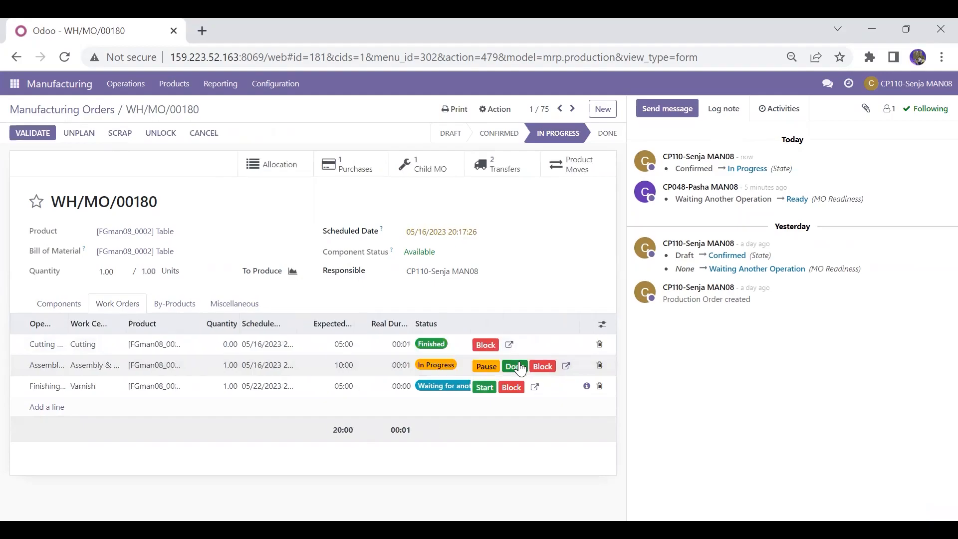
pyautogui.click(519, 367)
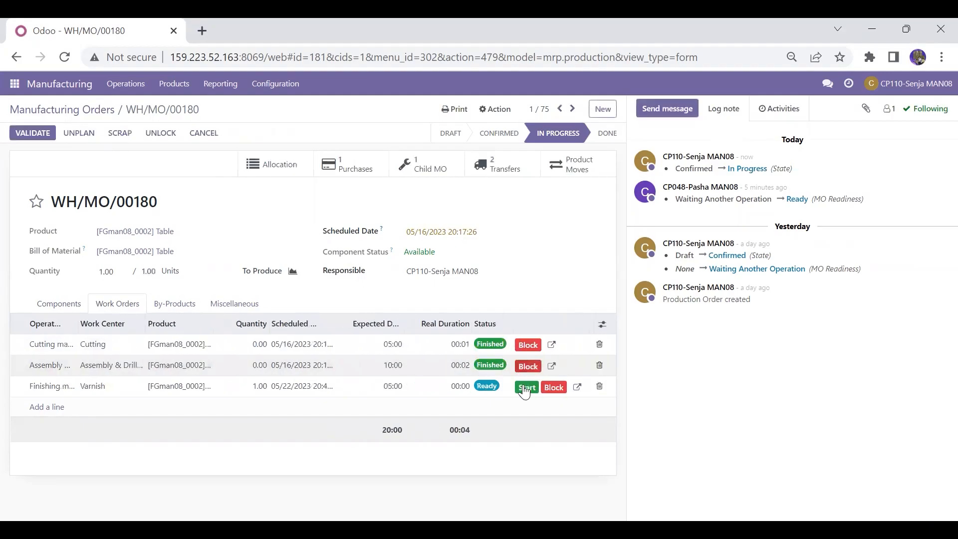
pyautogui.click(525, 388)
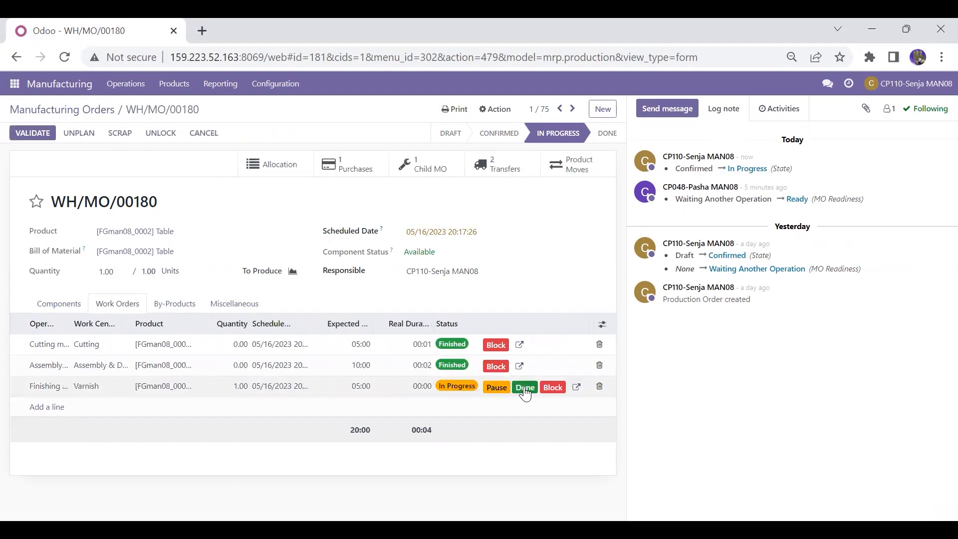
pyautogui.click(524, 388)
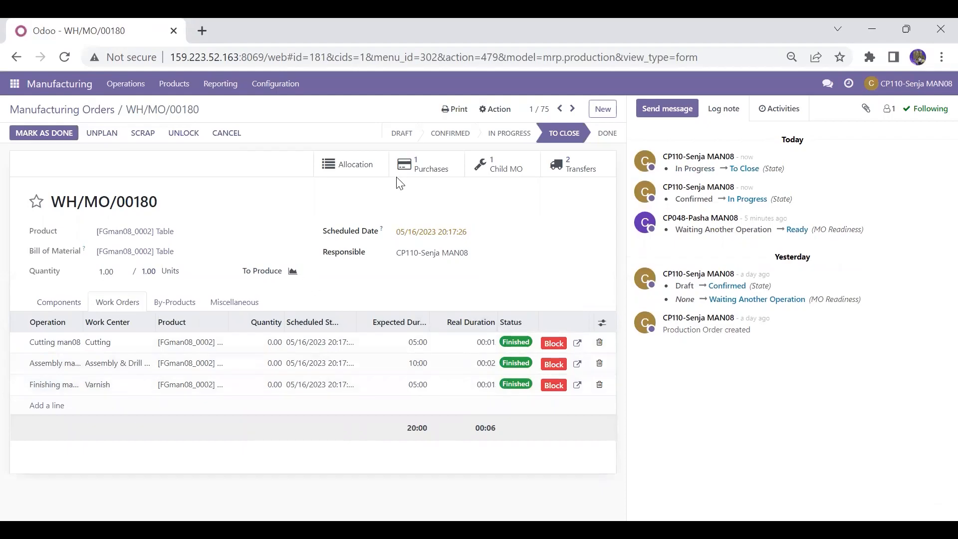
# Step: Print the Production Order PDF for WH/MO/00180
pyautogui.click(466, 110)
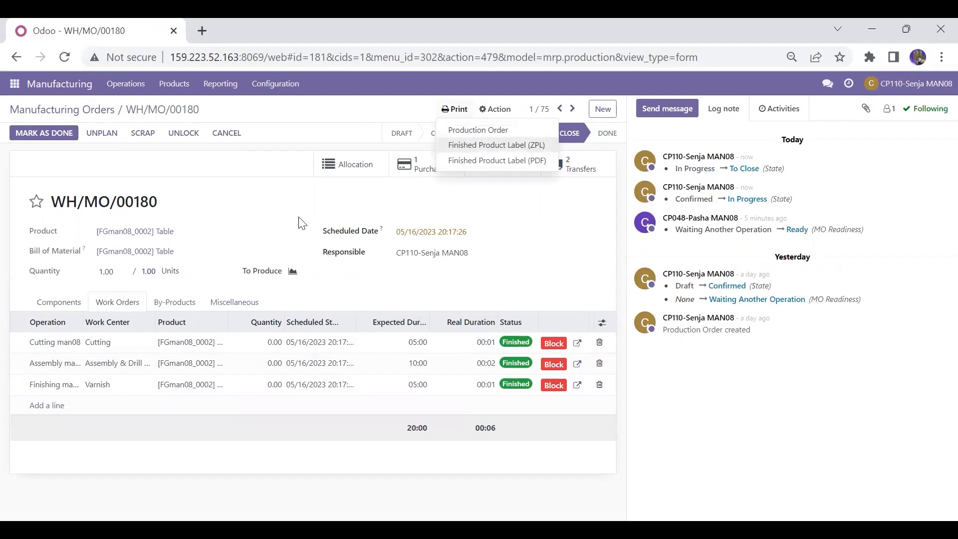
pyautogui.click(479, 145)
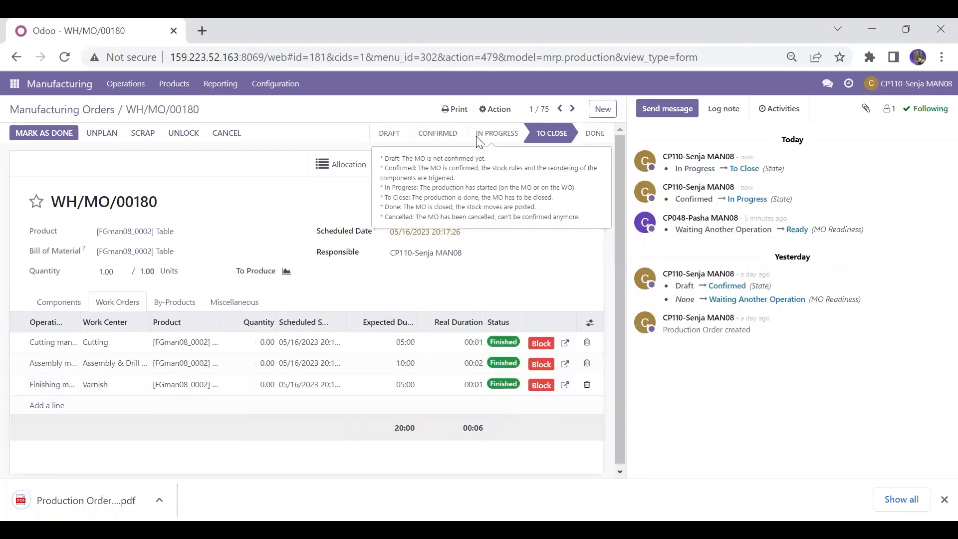
# Step: Open the Discuss chat with CP101-Jingga MAN08 and attach the file Production Order - WH_MO_00180 (1)
pyautogui.click(16, 86)
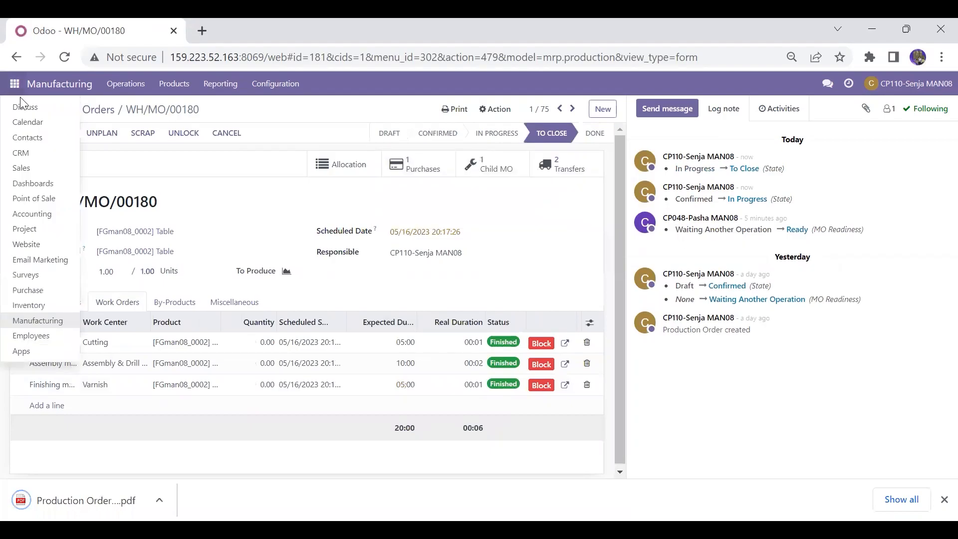
pyautogui.click(25, 109)
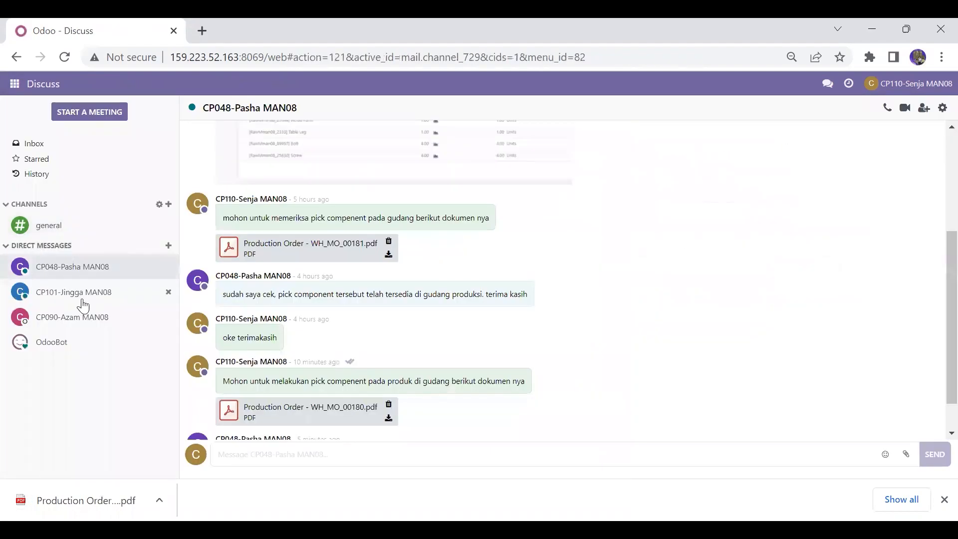
pyautogui.click(83, 303)
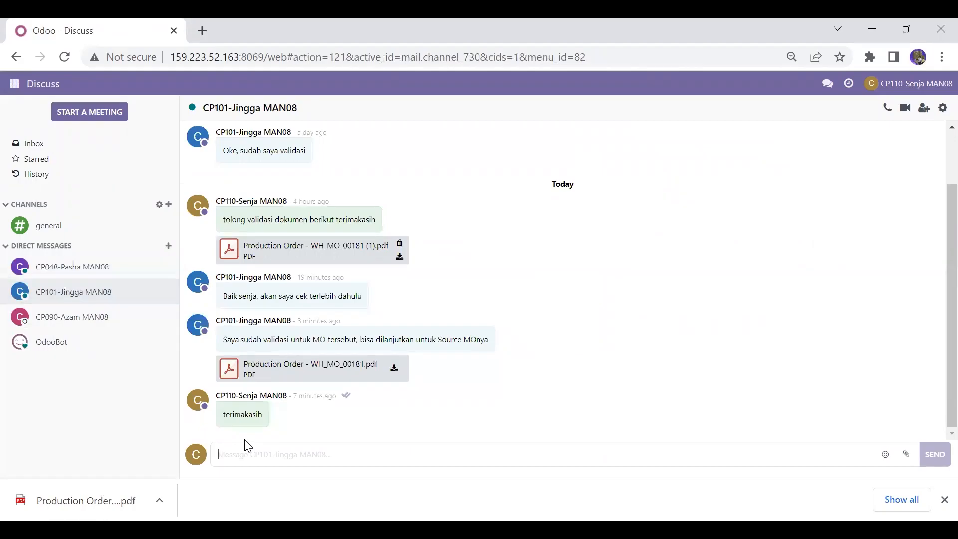
pyautogui.click(907, 456)
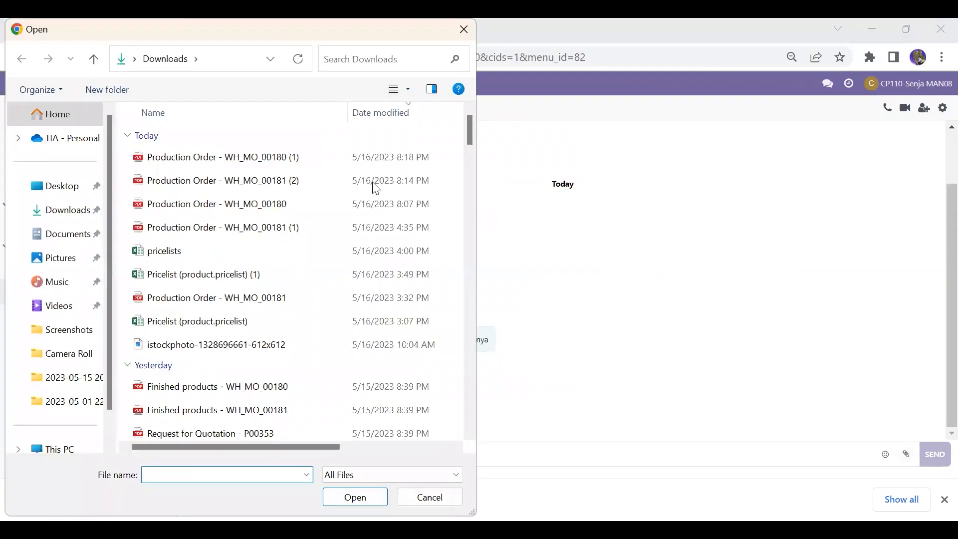
pyautogui.click(366, 164)
pyautogui.click(338, 497)
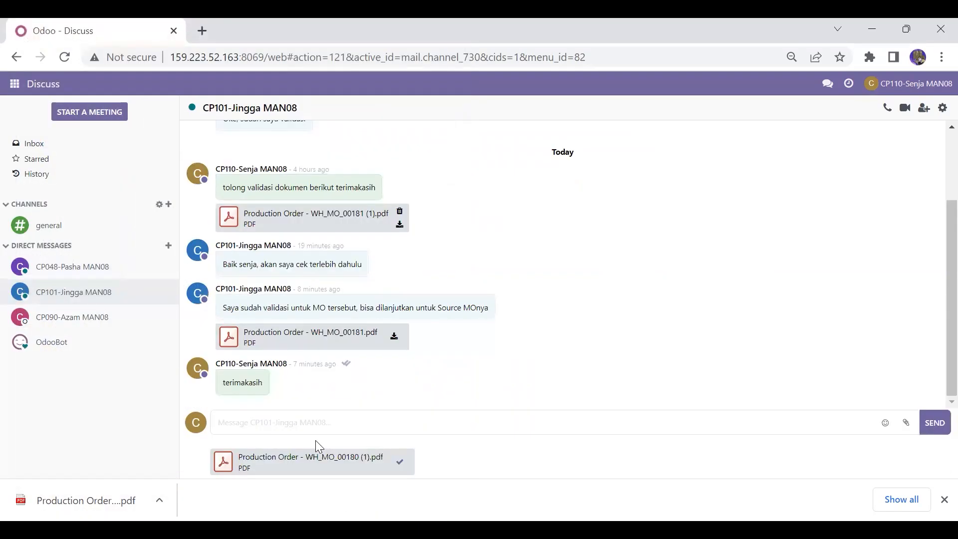
# Step: Send the message "mohon untuk melakukan validasi pada dokumen mo berikut" with the attachment
pyautogui.write('mohon untuk melakukan')
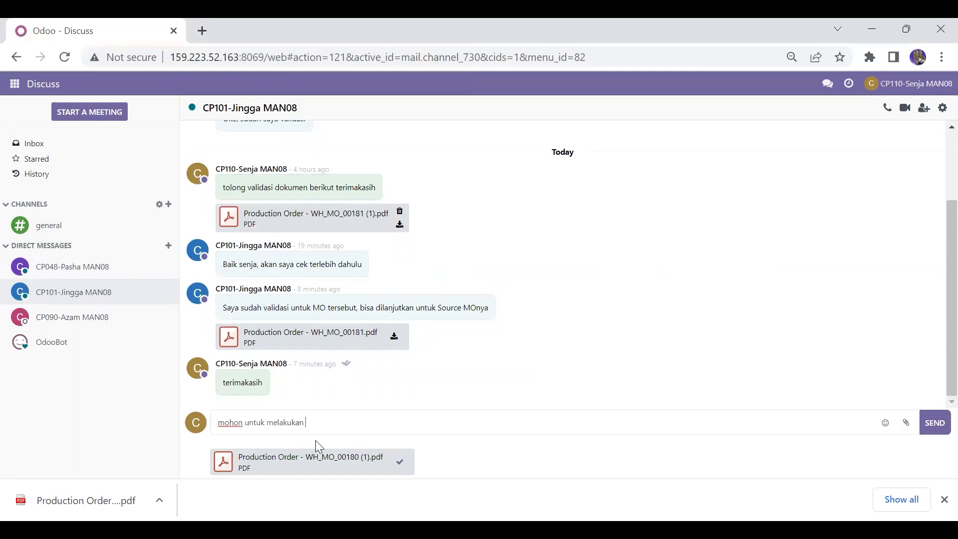
pyautogui.write(' validasi pada dokumen mo berikut')
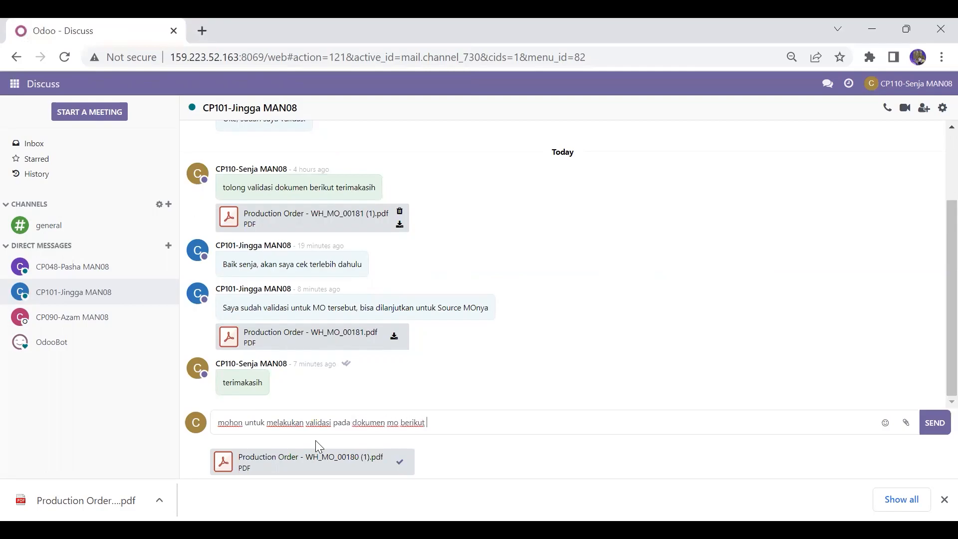
pyautogui.press('Return')
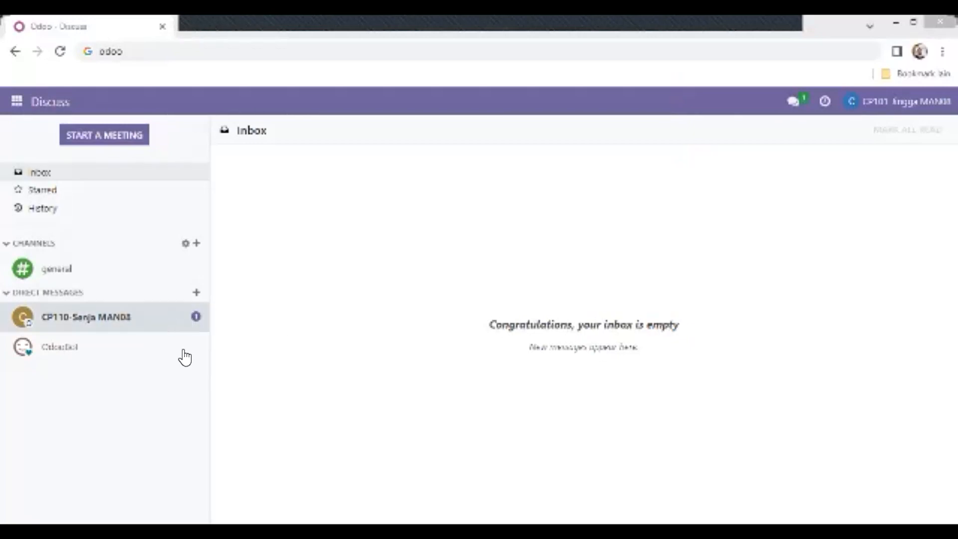
# Step: As CP101-Jingga, open the chat with CP110-Senja MAN08 and reply "Baik Senja akan saya cek terlebih dahulu"
pyautogui.click(161, 325)
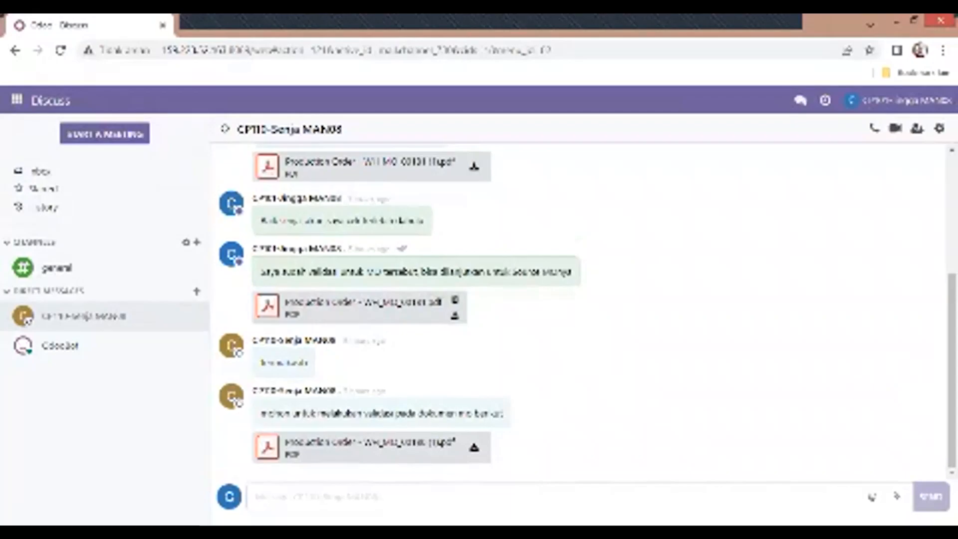
pyautogui.write('ba')
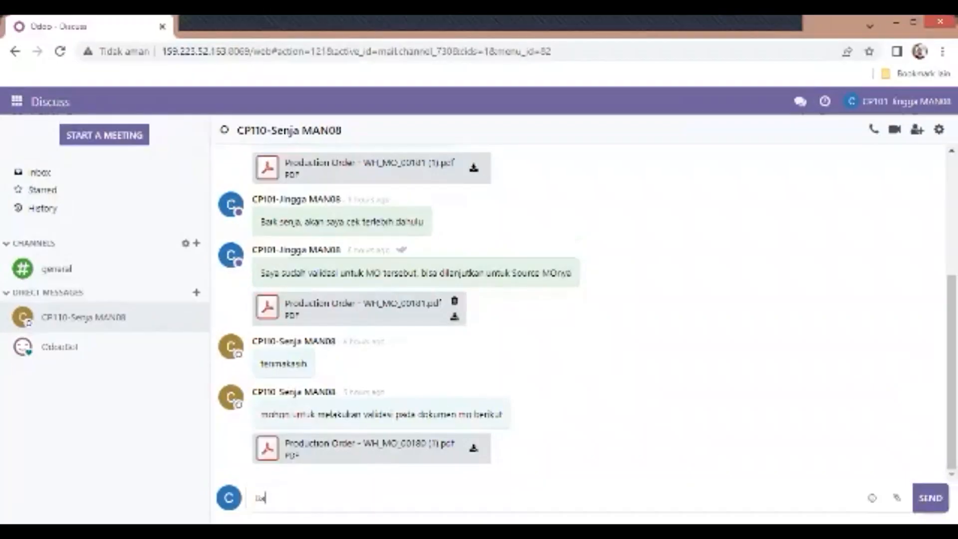
pyautogui.write('ik senja')
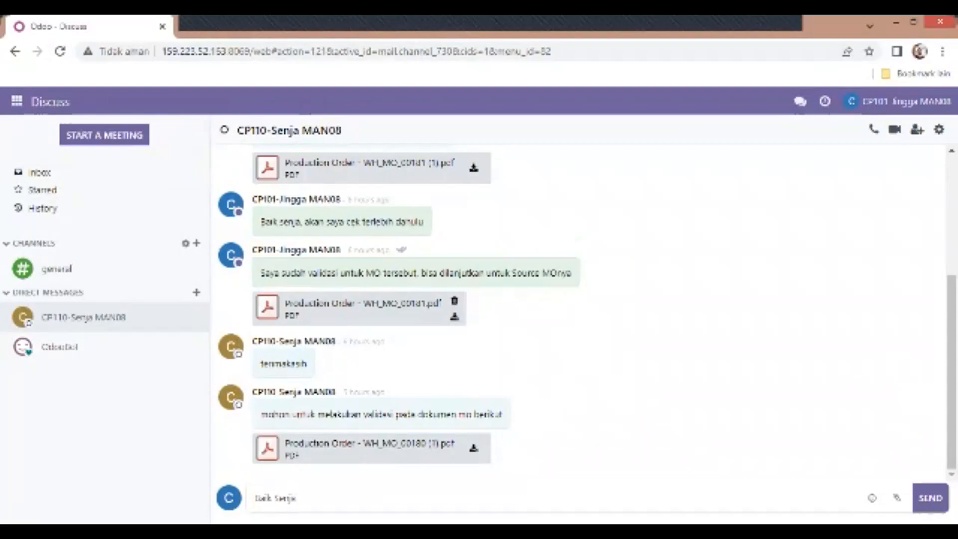
pyautogui.write(' akan sa')
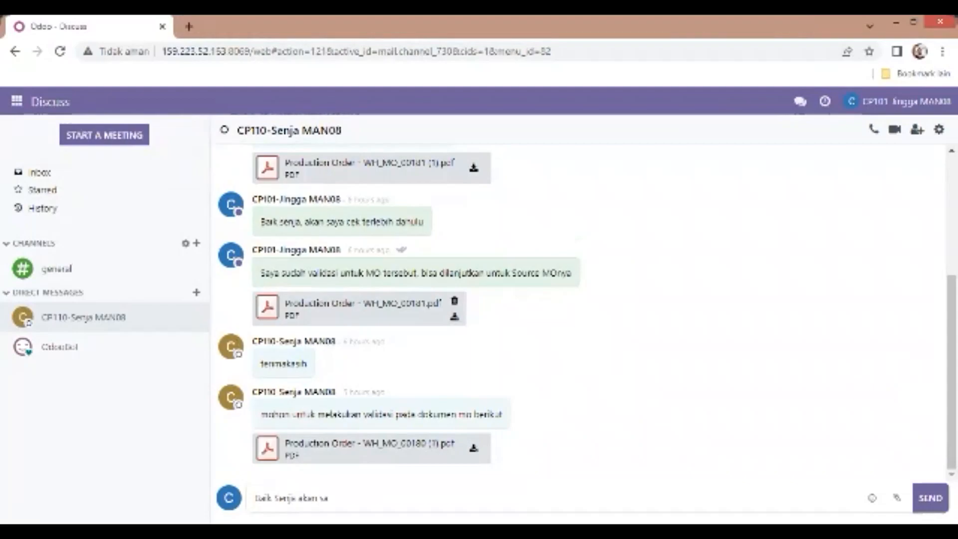
pyautogui.write('ya cek terl')
pyautogui.write('i')
pyautogui.press('BackSpace')
pyautogui.press('BackSpace')
pyautogui.write('lebih dahulu')
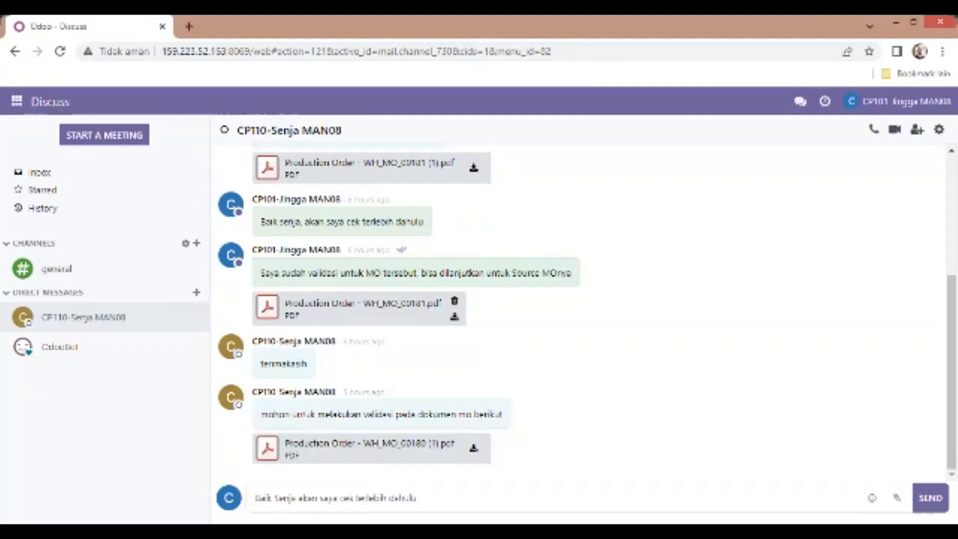
pyautogui.press('Return')
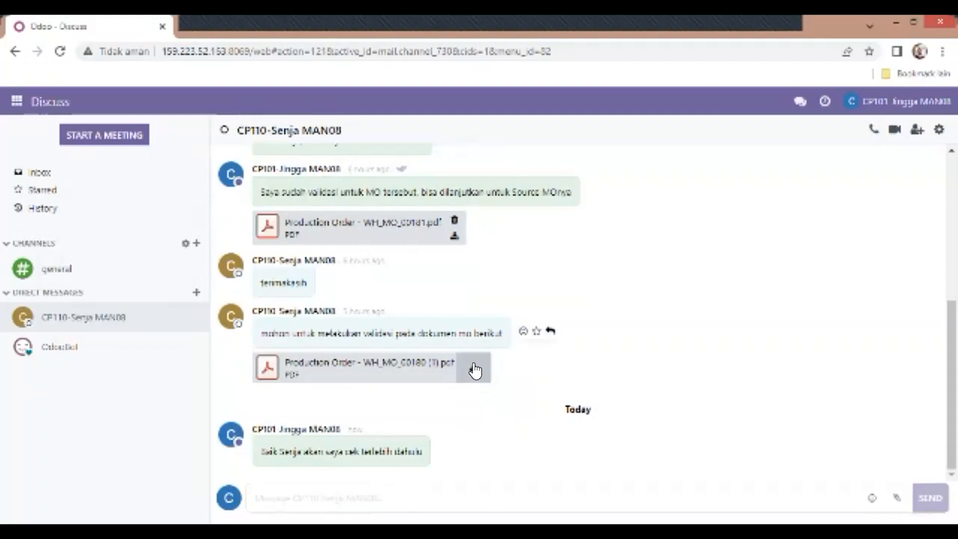
# Step: Download the attached WH_MO_00180 Production Order PDF
pyautogui.click(475, 369)
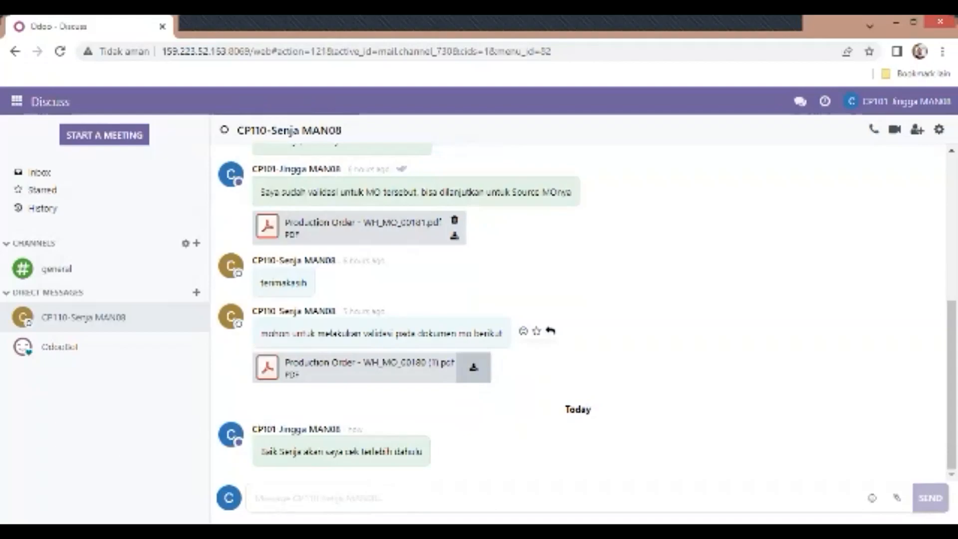
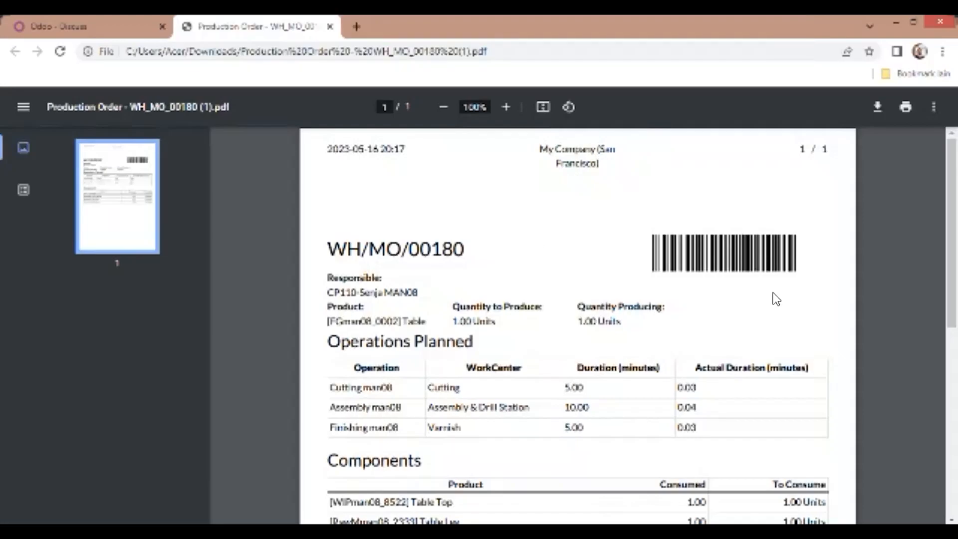
# Step: Return from the downloaded production order PDF to Odoo and open the Manufacturing app
pyautogui.scroll(-4, 578, 324)
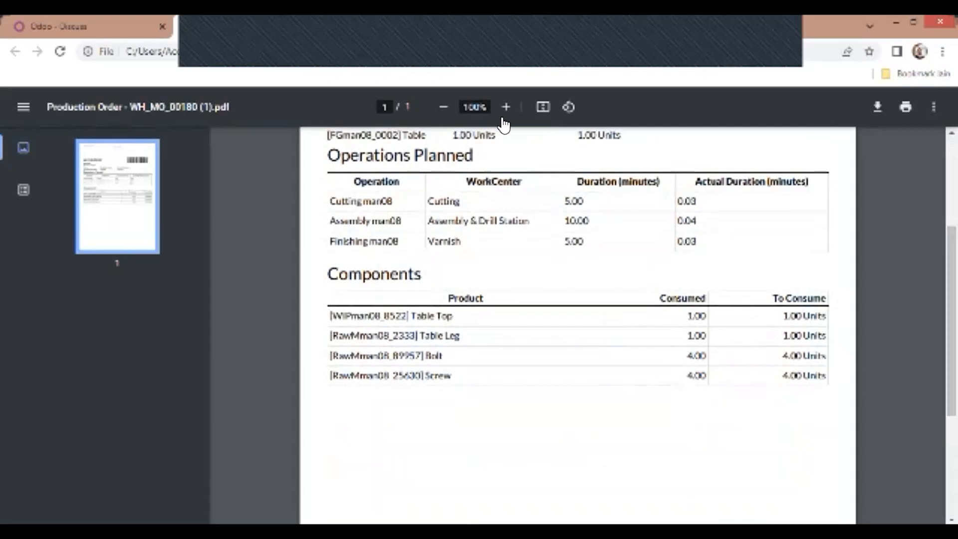
pyautogui.click(88, 27)
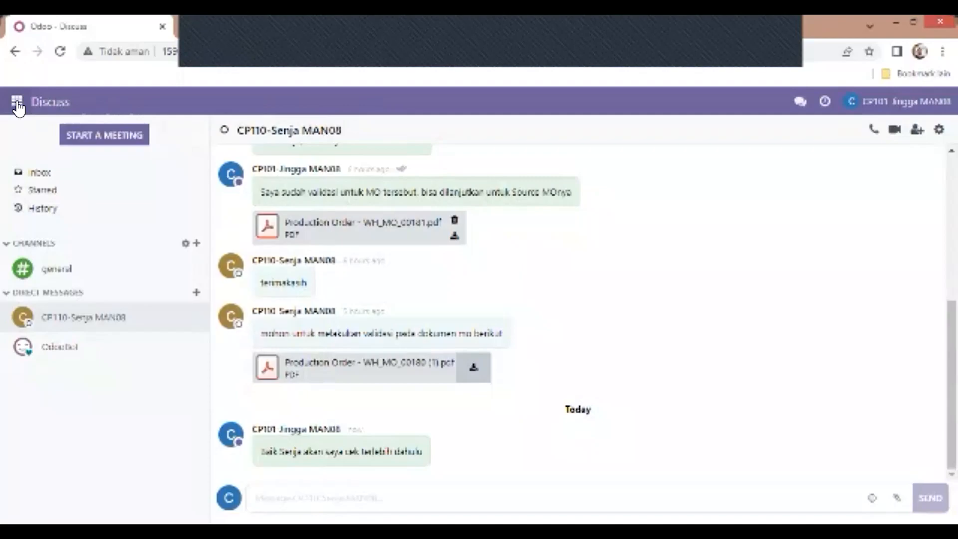
pyautogui.click(17, 102)
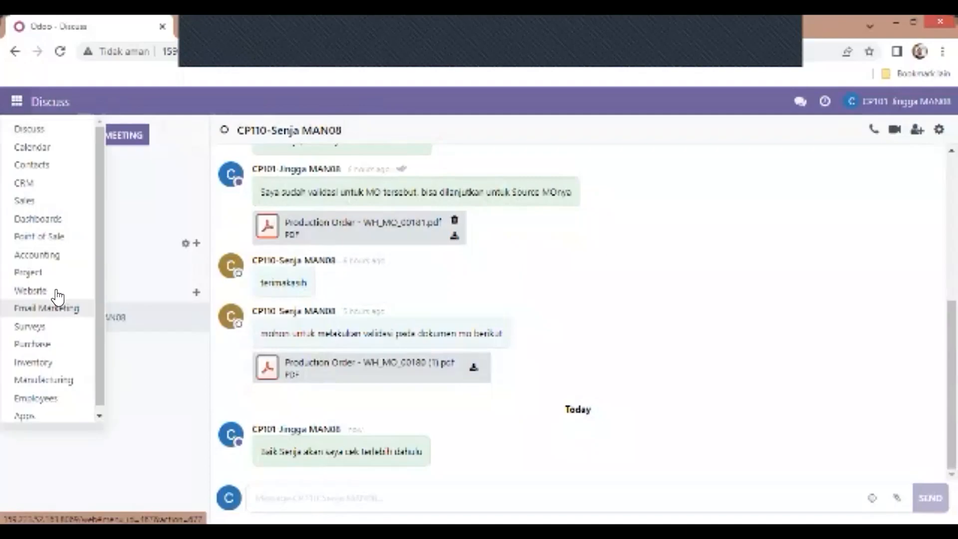
pyautogui.click(50, 380)
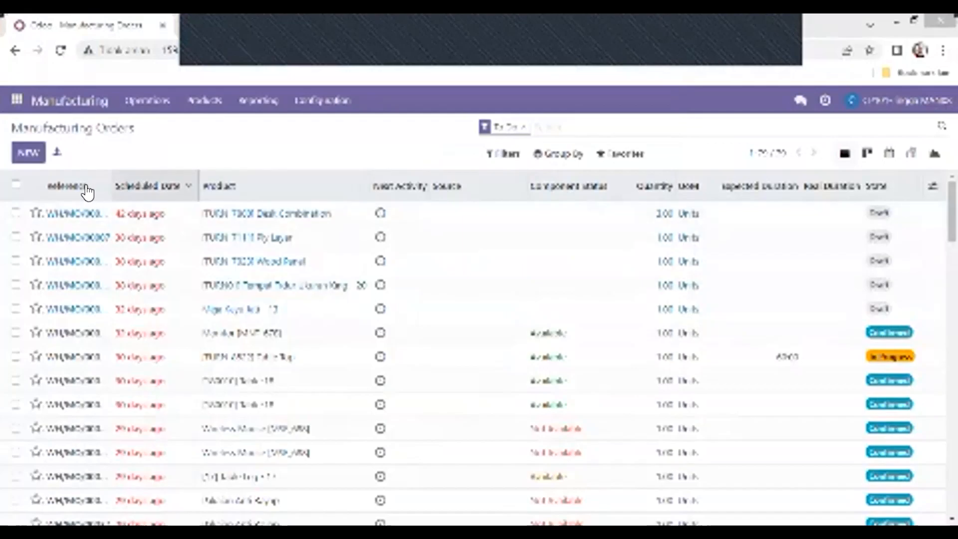
# Step: Sort the manufacturing orders by reference and open WH/MO/00180
pyautogui.click(86, 187)
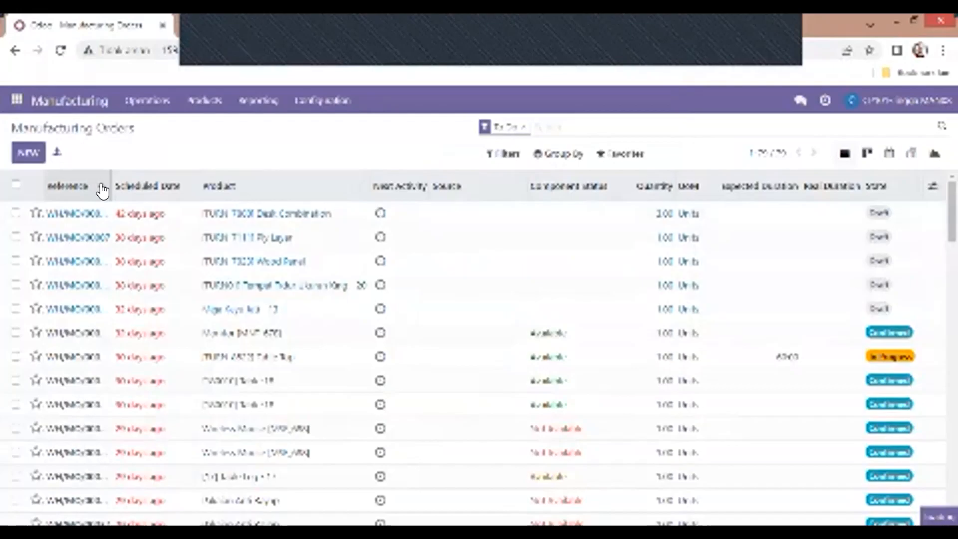
pyautogui.click(766, 31)
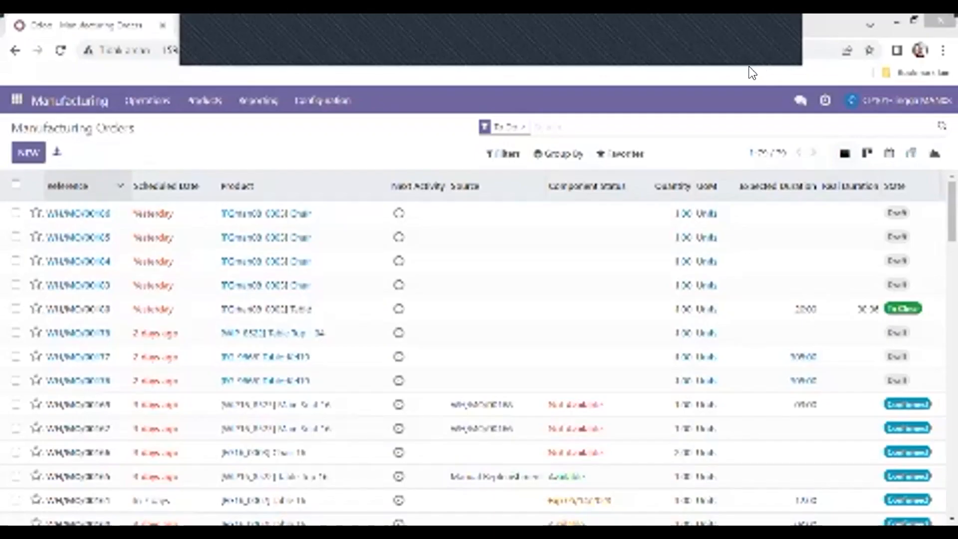
pyautogui.click(86, 315)
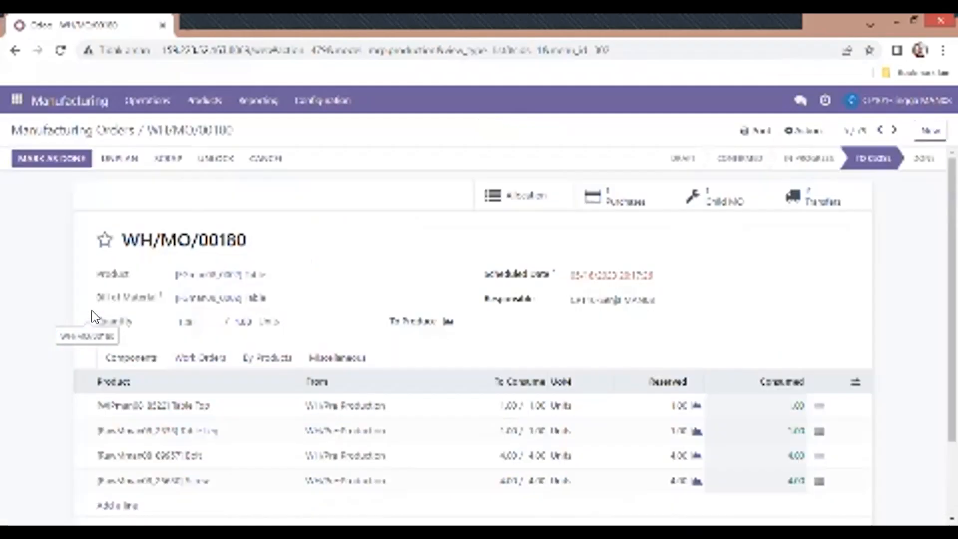
# Step: Mark WH/MO/00180 as done and print its Production Order PDF
pyautogui.click(39, 169)
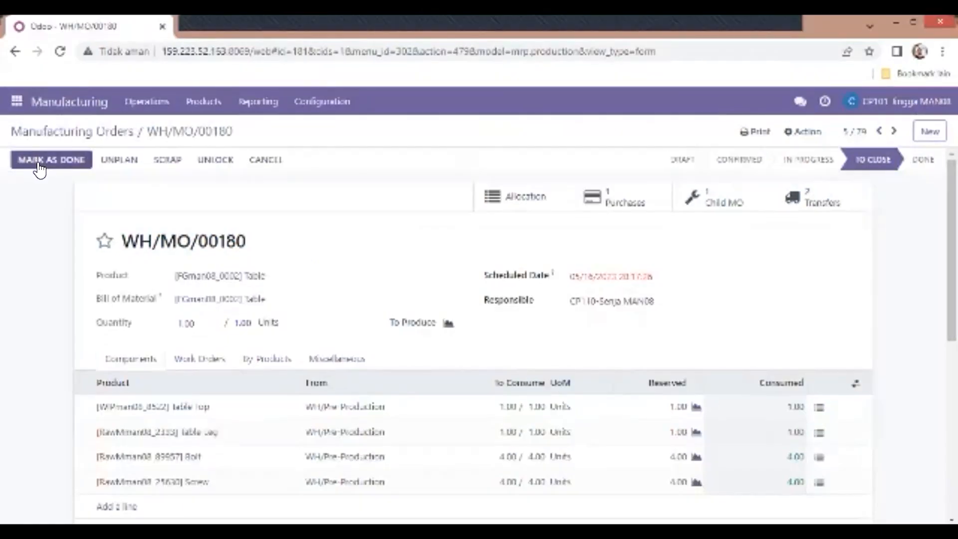
pyautogui.click(38, 164)
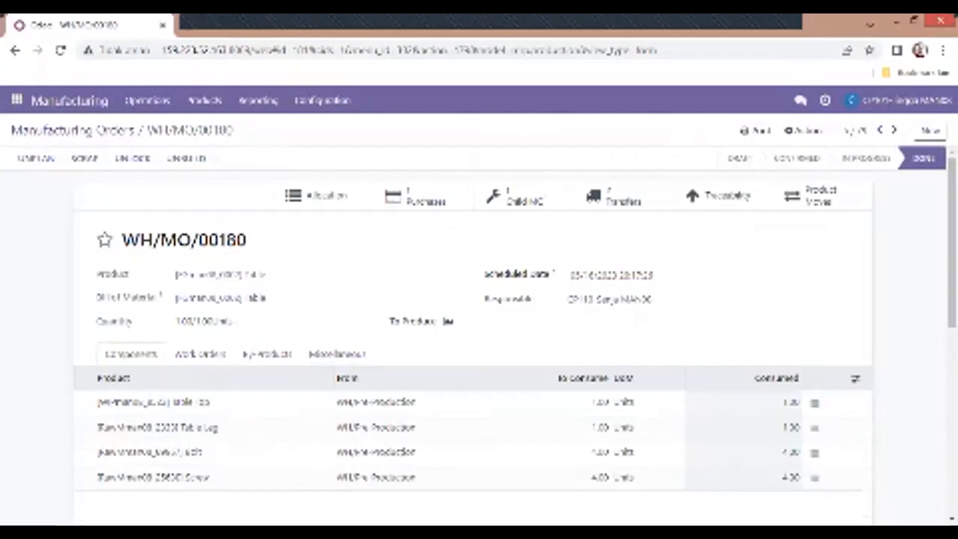
pyautogui.click(758, 137)
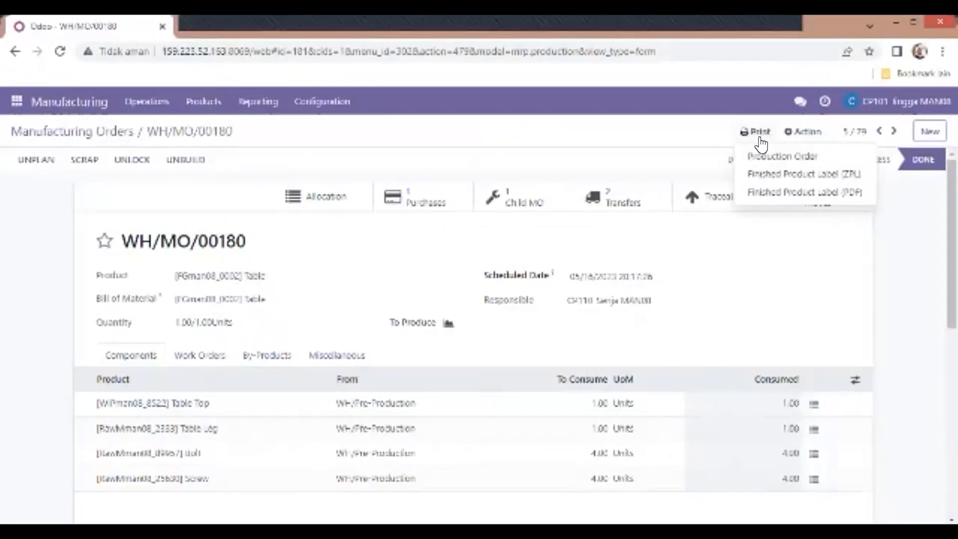
pyautogui.click(766, 158)
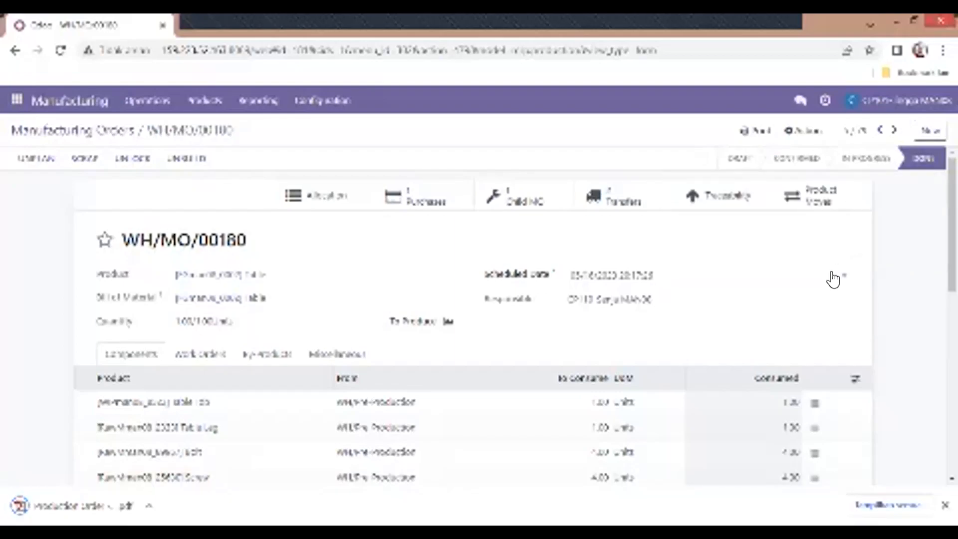
# Step: Open Discuss and attach the downloaded Production Order - WH_MO_00180 PDF to the chat with CP110-Senja MAN08
pyautogui.click(15, 106)
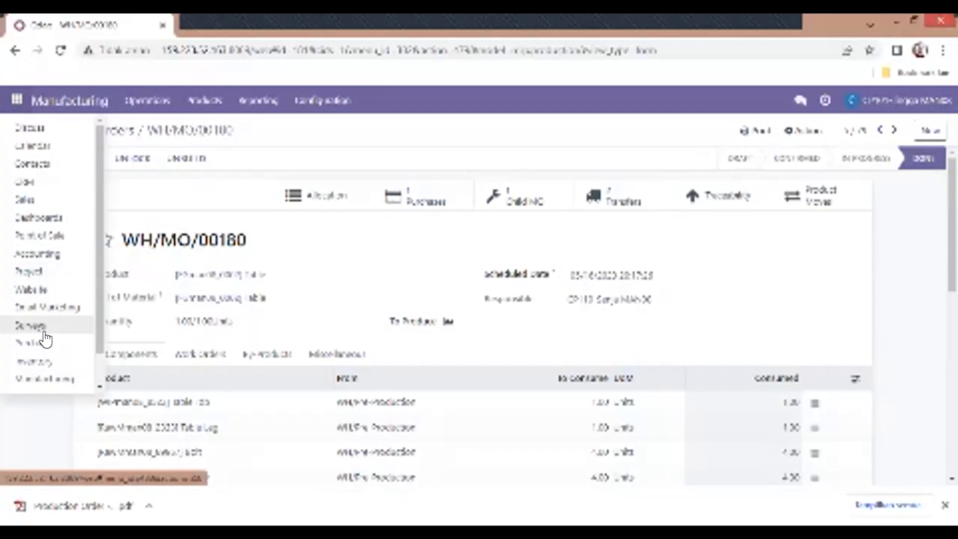
pyautogui.click(14, 128)
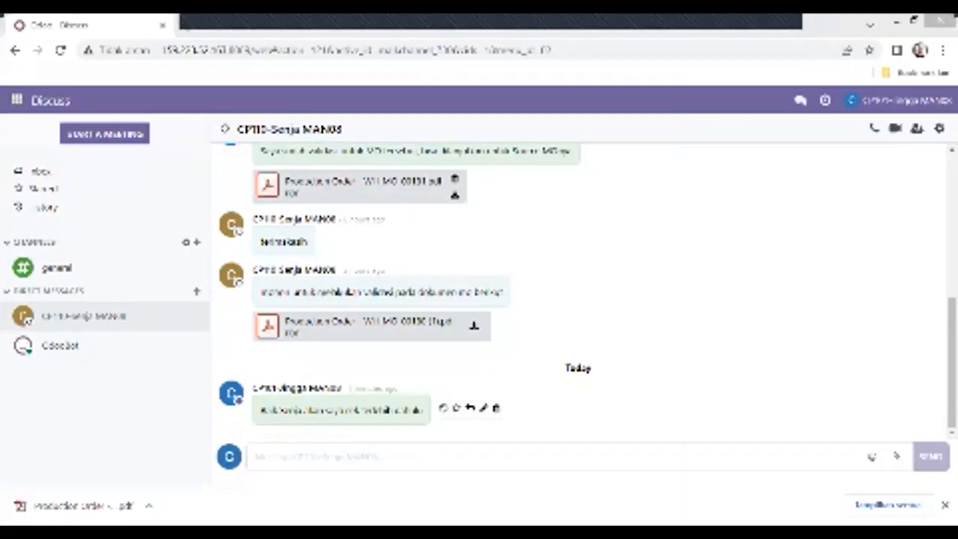
pyautogui.moveTo(75, 505); pyautogui.dragTo(480, 274)
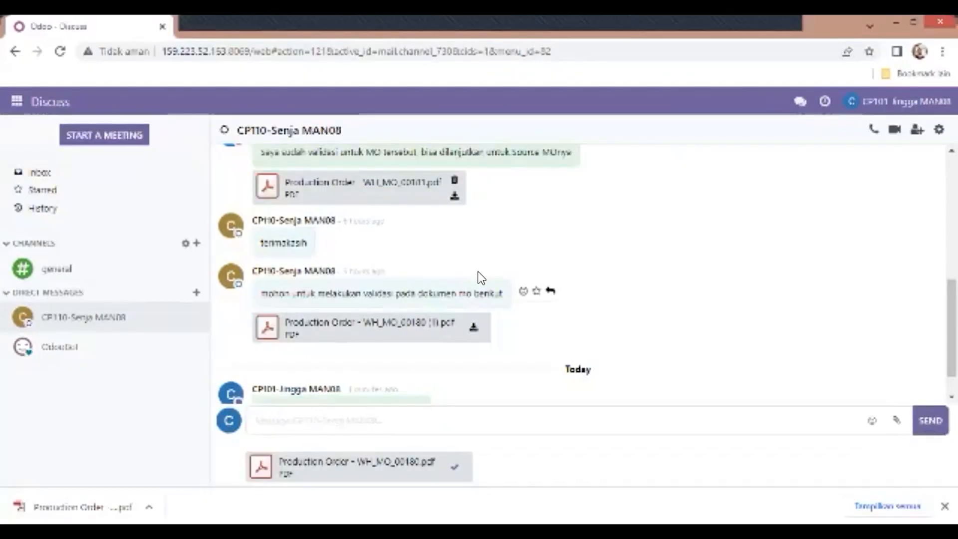
pyautogui.scroll(-1, 481, 277)
pyautogui.scroll(-1, 481, 278)
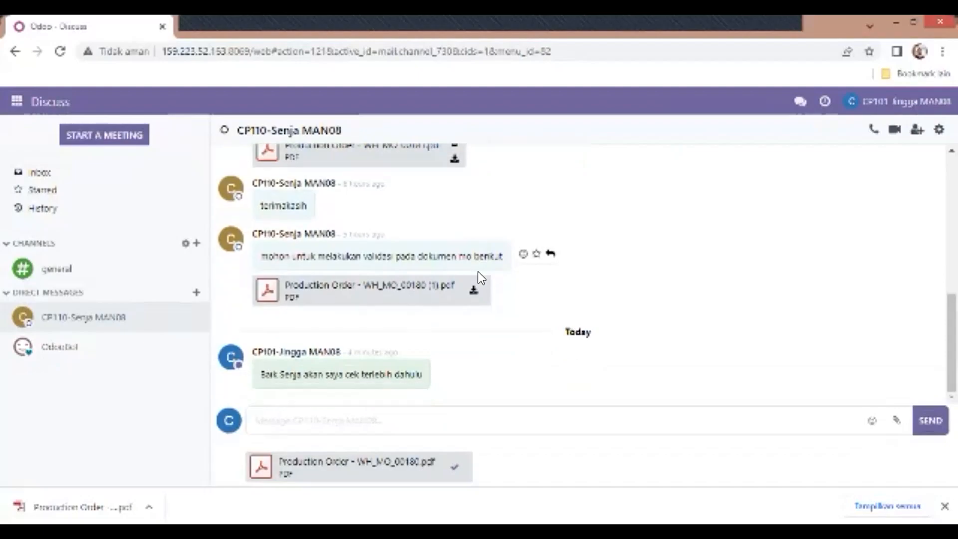
# Step: Send the message "Saya sudah melakukan validasi dokumennya, berikut lampiran dokumen terse" with the attached PDF
pyautogui.write('S')
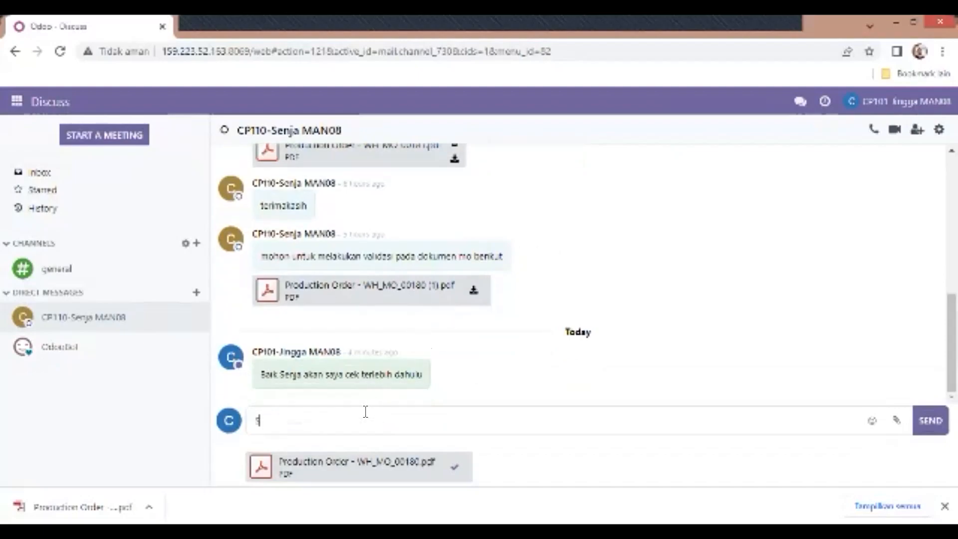
pyautogui.write('aya sudah melakukan validasi ')
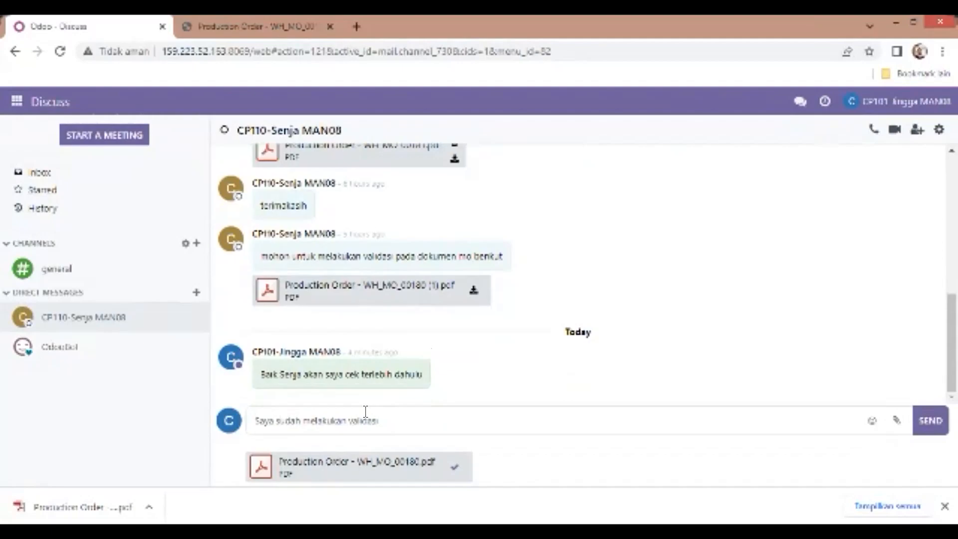
pyautogui.write('dokumennya, berikut lampiran doku')
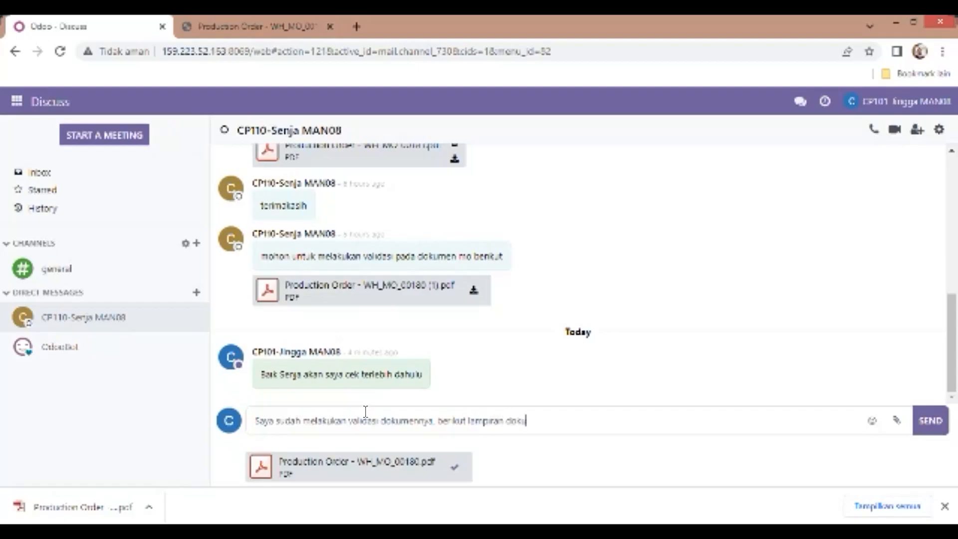
pyautogui.write('men tersebut')
pyautogui.click(930, 420)
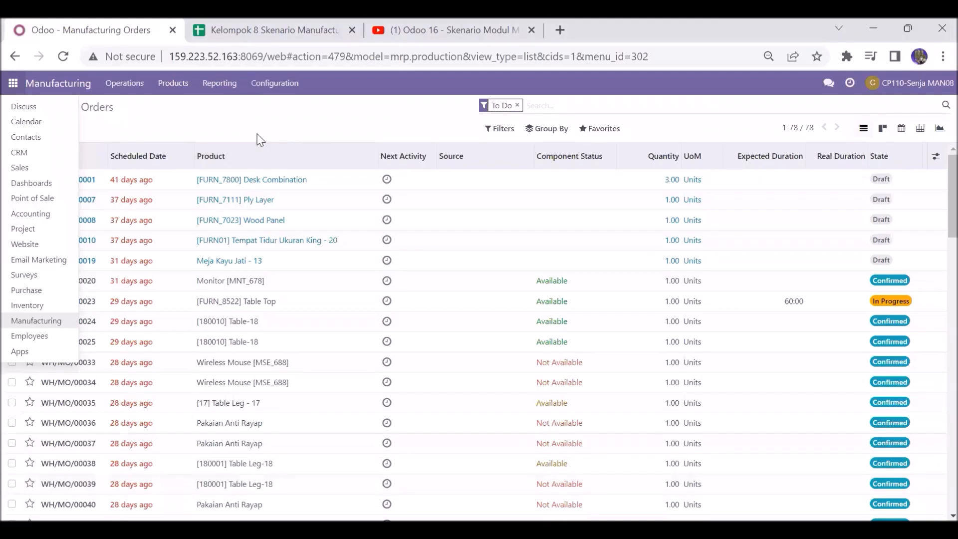
# Step: As CP110-Senja, check the scenario spreadsheet and create a new manufacturing order for [FGman08_0003] Chair
pyautogui.click(283, 20)
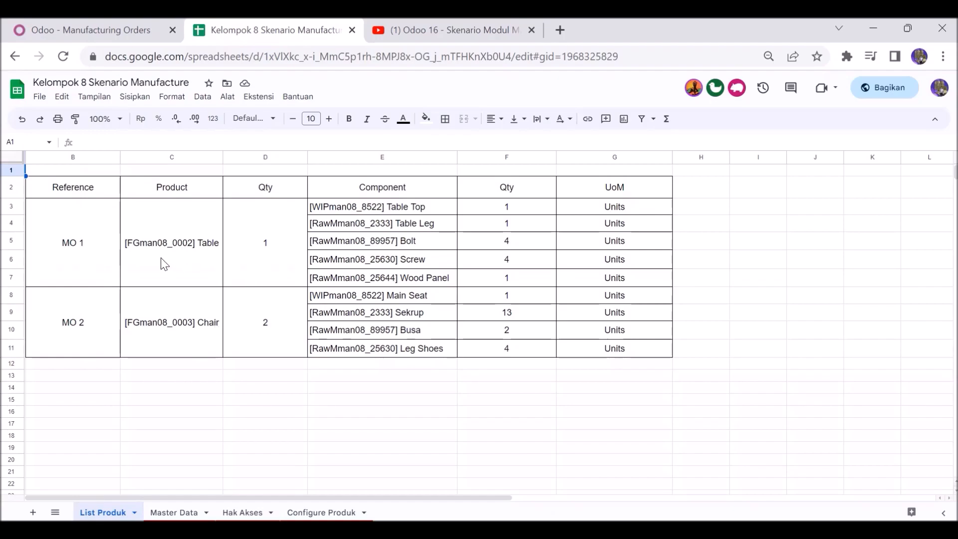
pyautogui.click(90, 29)
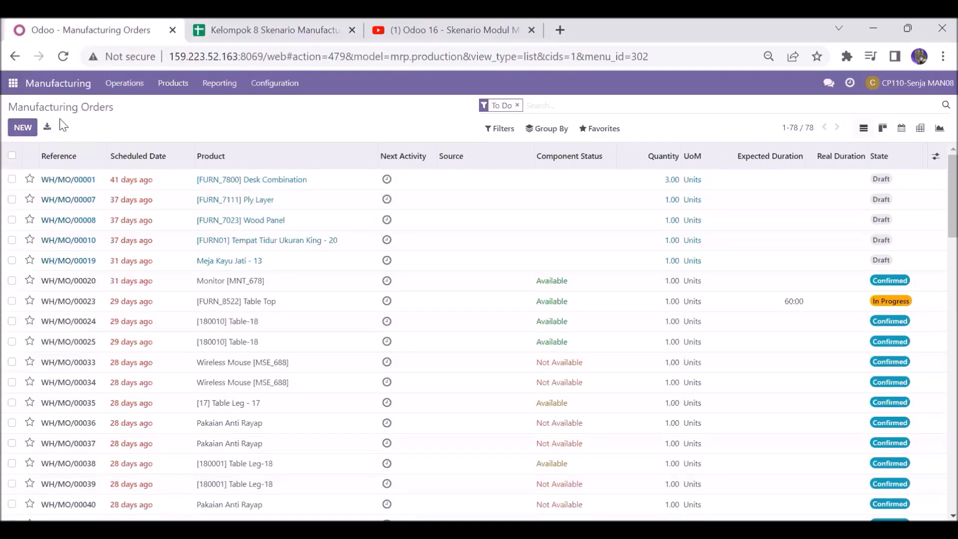
pyautogui.click(21, 128)
pyautogui.click(112, 207)
pyautogui.write('man08')
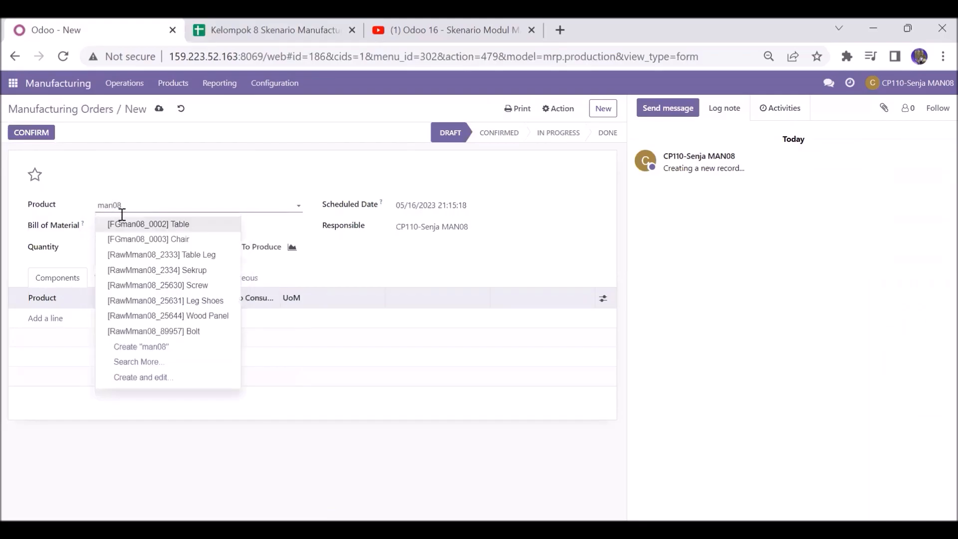
pyautogui.click(149, 239)
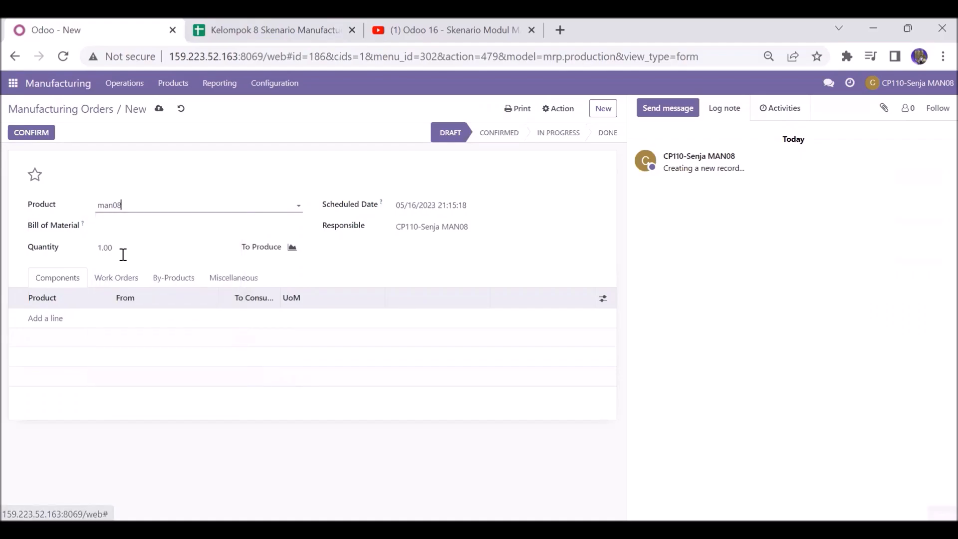
# Step: Add the component [WIPman08_8523] Main Seat to the new order via the full product search
pyautogui.click(56, 323)
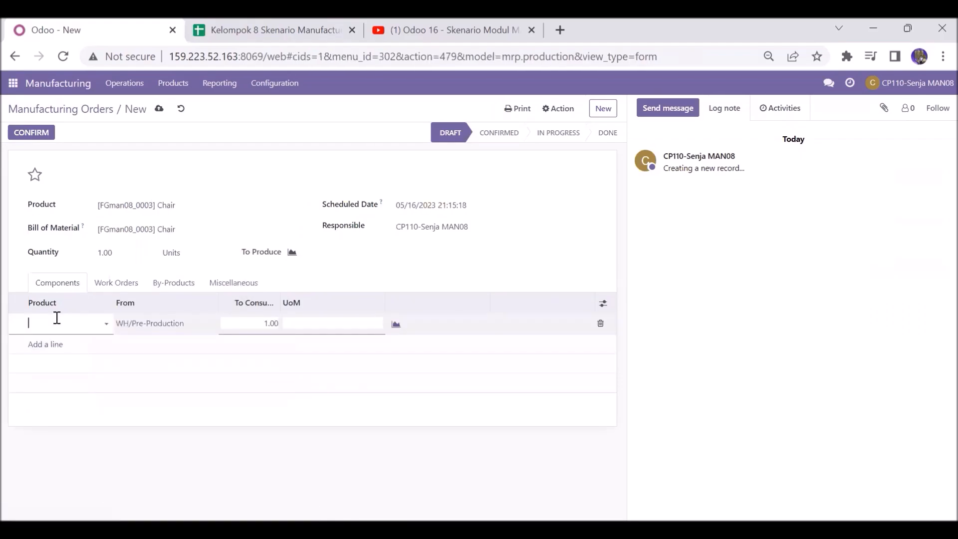
pyautogui.click(215, 29)
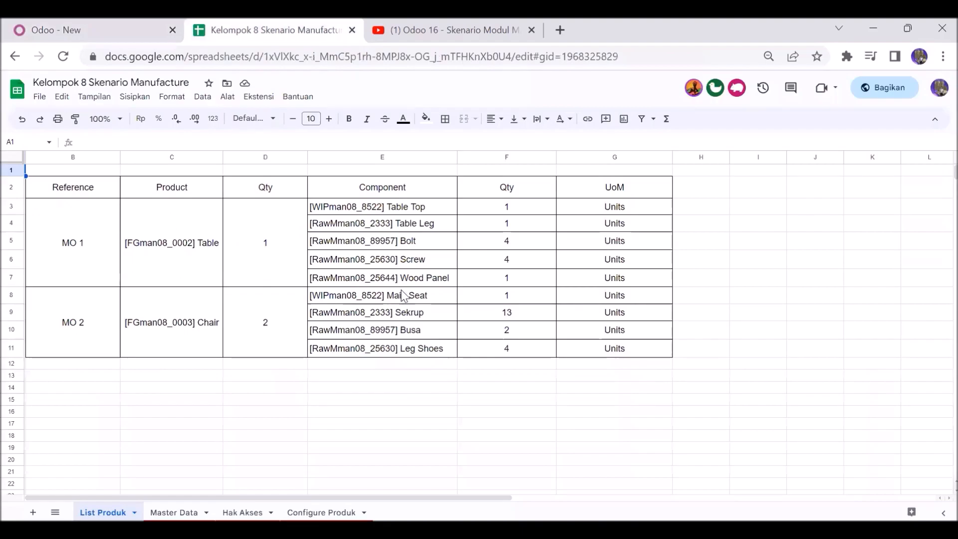
pyautogui.click(145, 20)
pyautogui.write('man08')
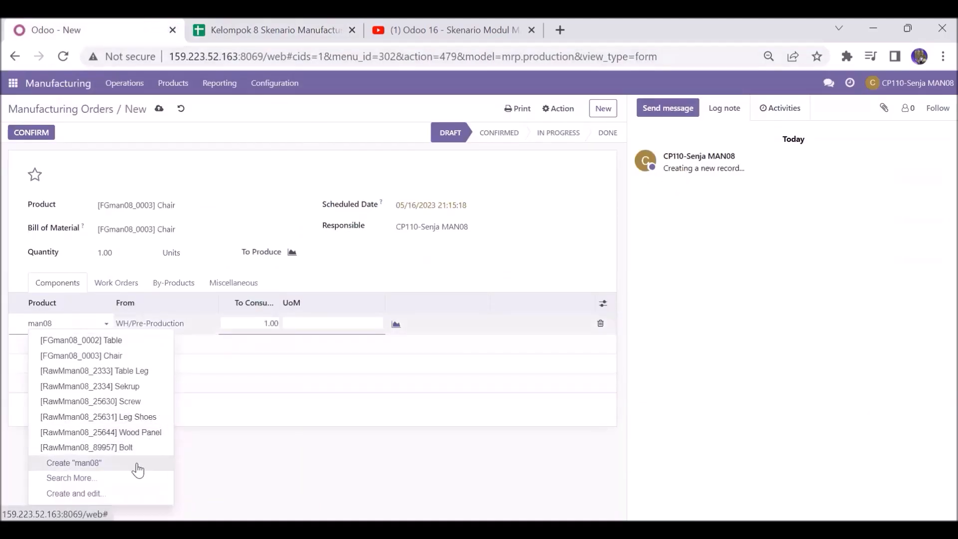
pyautogui.click(111, 474)
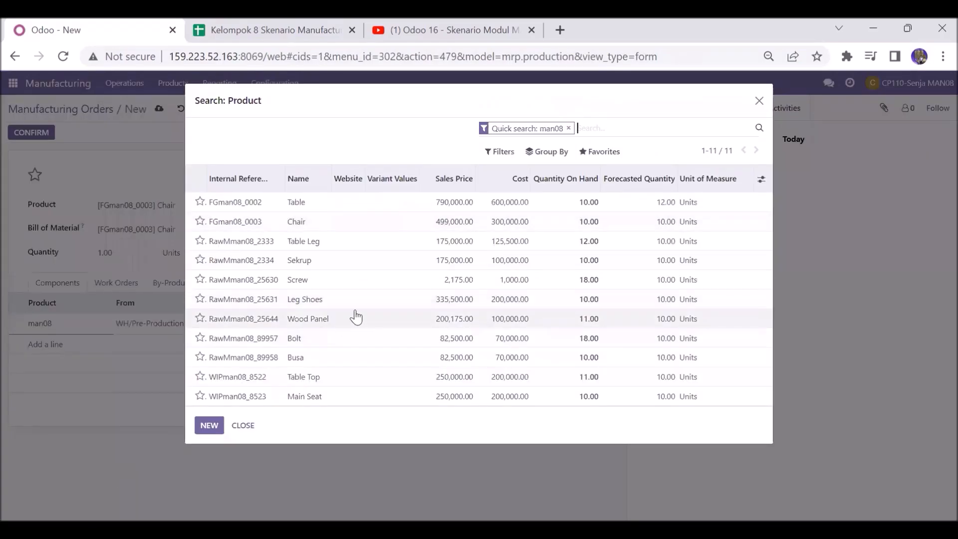
pyautogui.click(326, 399)
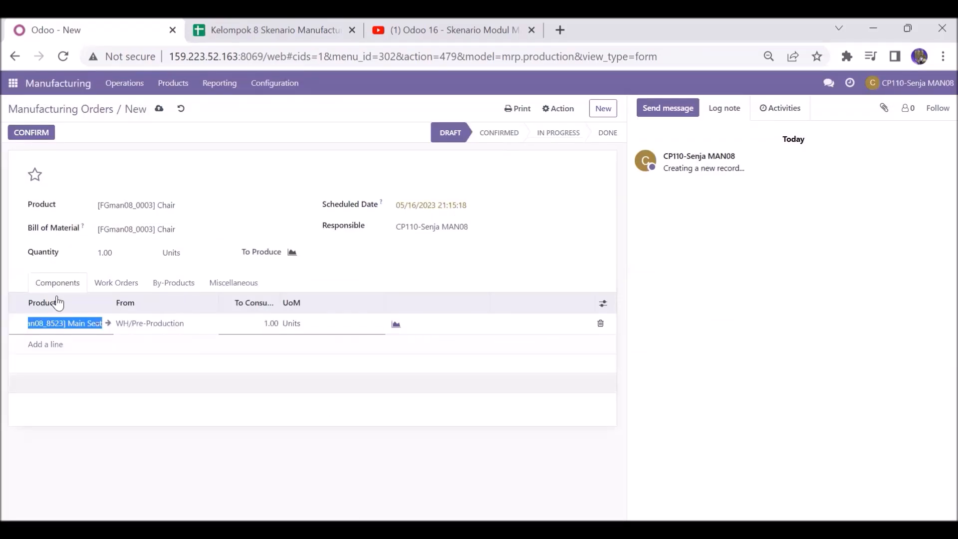
# Step: Add the component [RawMman08_2334] Sekrup as a second component line
pyautogui.click(52, 345)
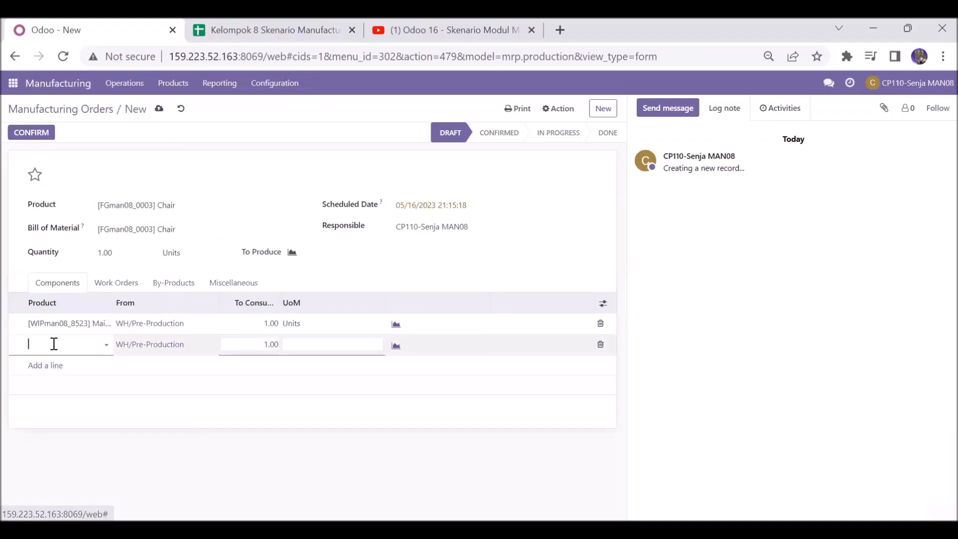
pyautogui.click(277, 18)
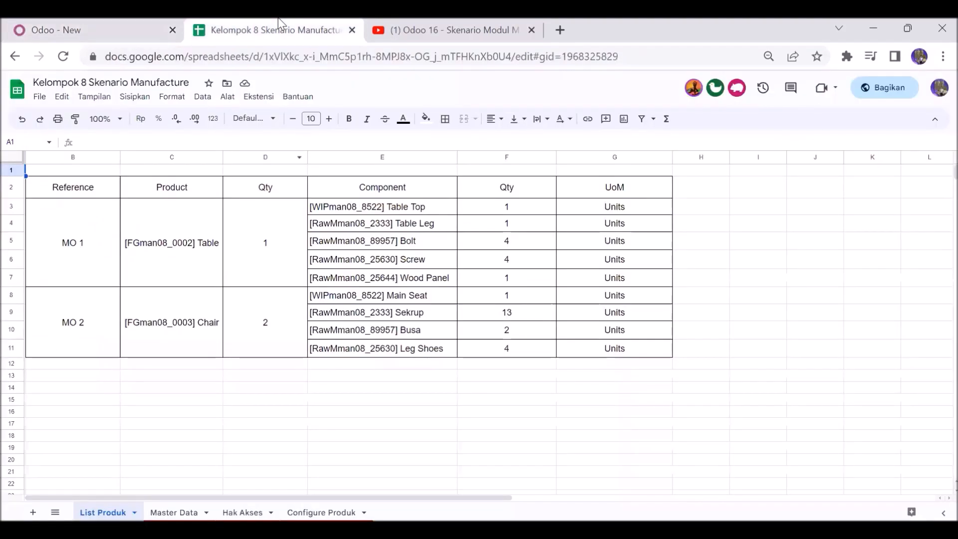
pyautogui.click(153, 20)
pyautogui.write('ma')
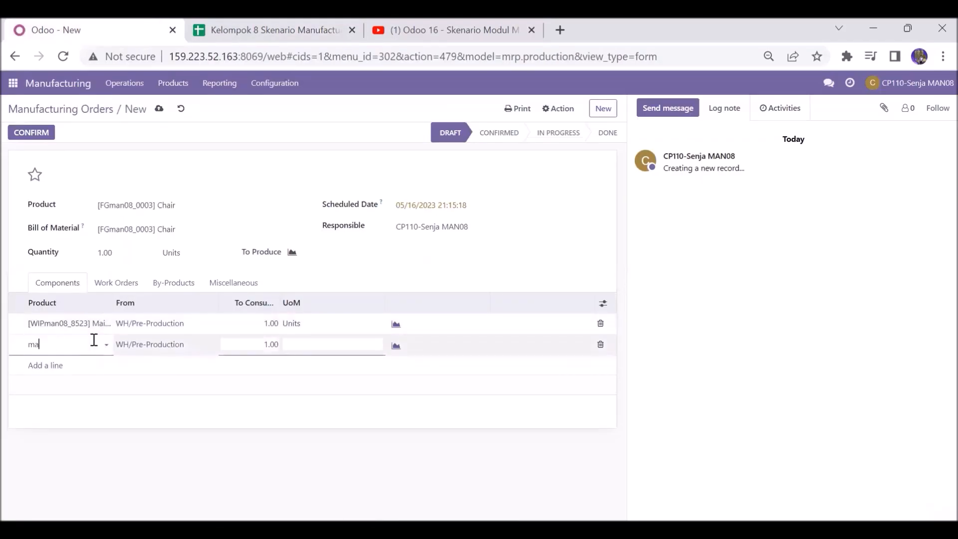
pyautogui.write('r08')
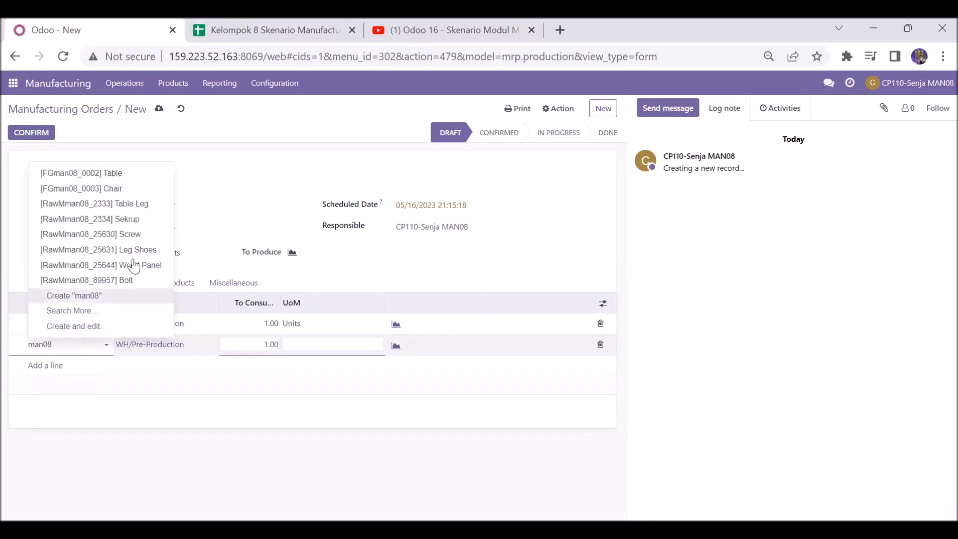
pyautogui.click(141, 221)
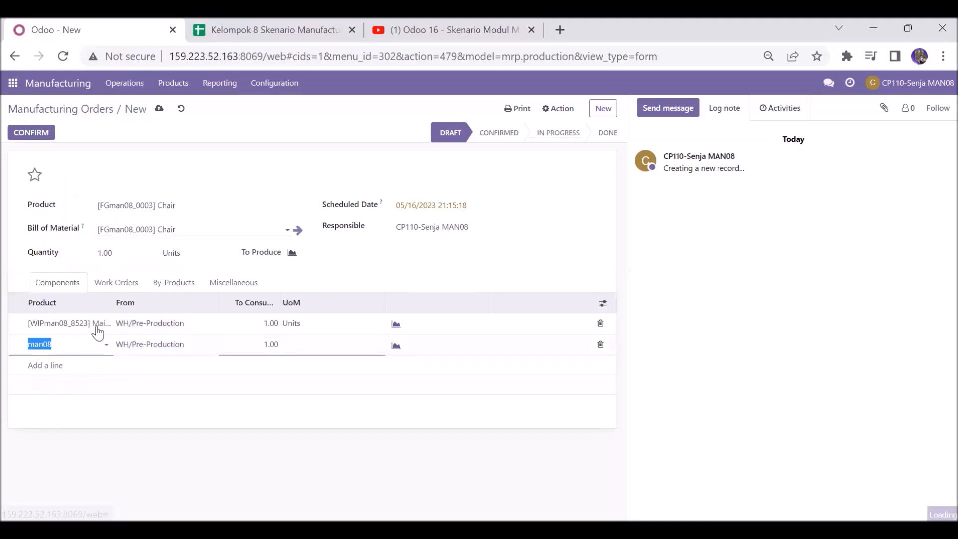
# Step: Add [RawMman08_89958] Busa as the third component line via the full product search
pyautogui.click(50, 366)
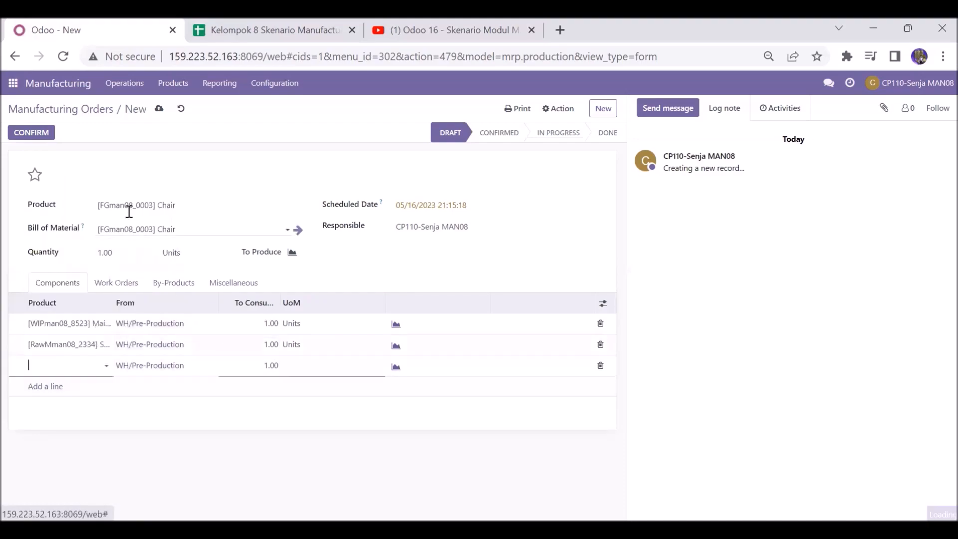
pyautogui.click(234, 27)
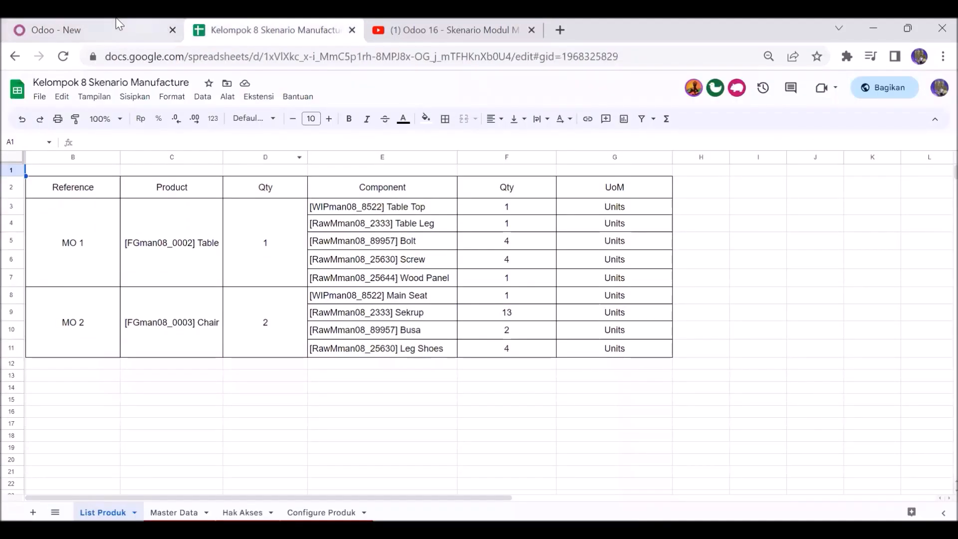
pyautogui.click(89, 26)
pyautogui.write('man08')
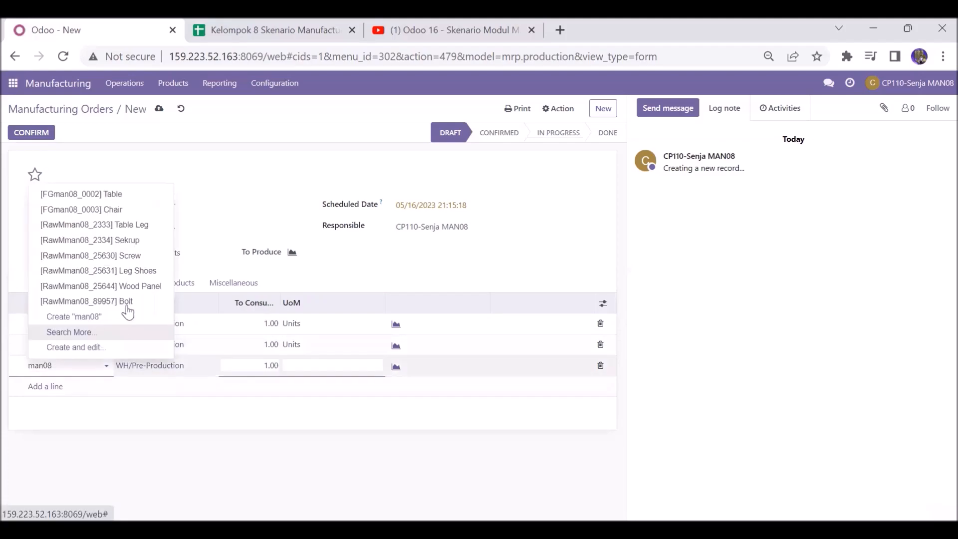
pyautogui.click(103, 333)
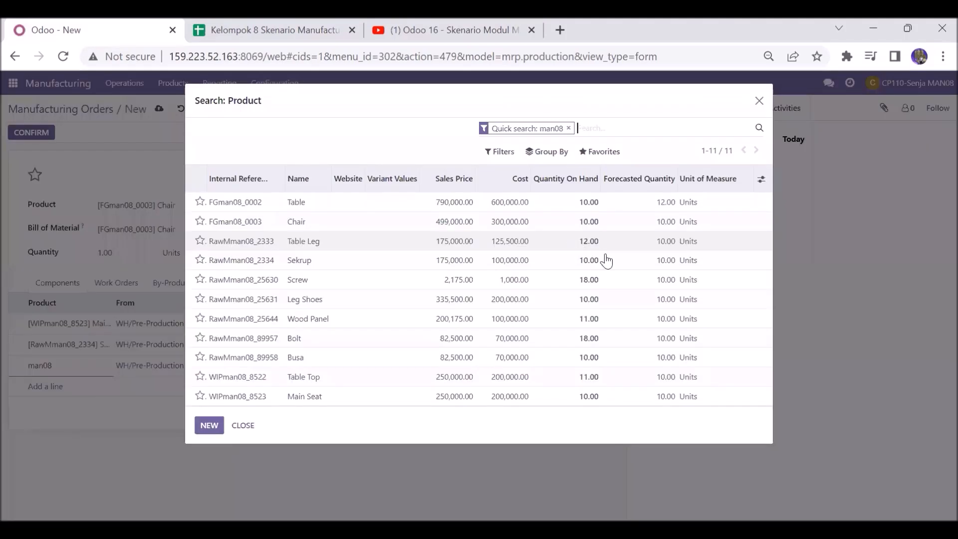
pyautogui.click(322, 358)
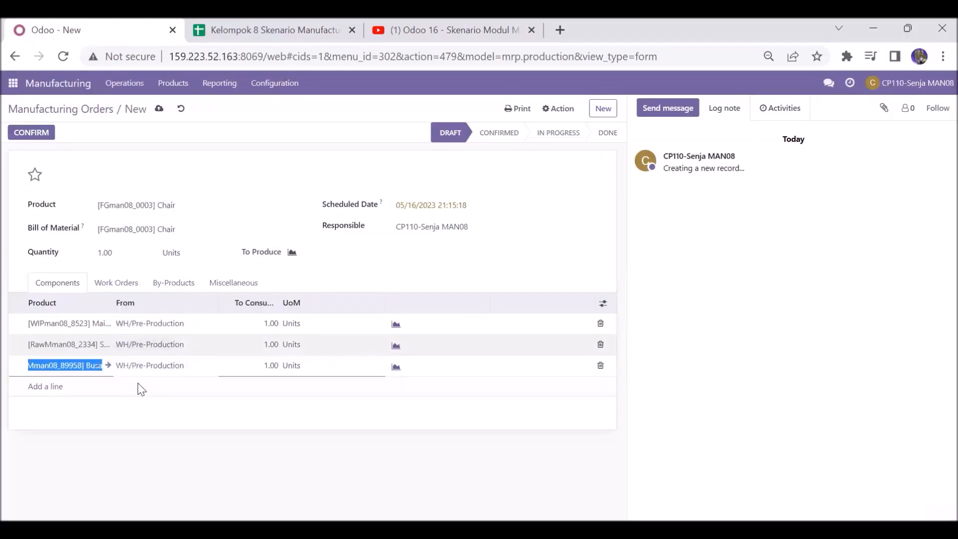
# Step: Add [RawMman08_25631] Leg Shoes as the fourth component line after checking the spreadsheet
pyautogui.click(39, 388)
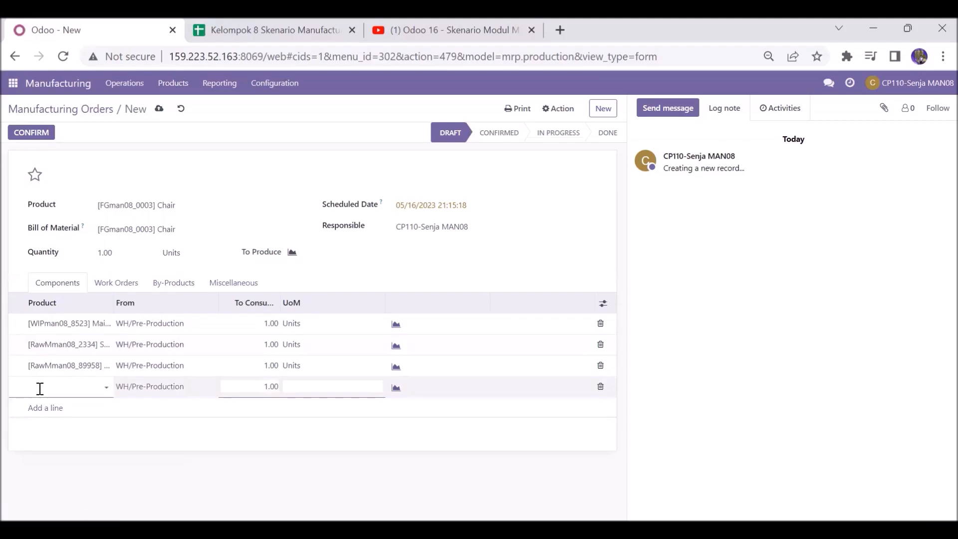
pyautogui.click(308, 19)
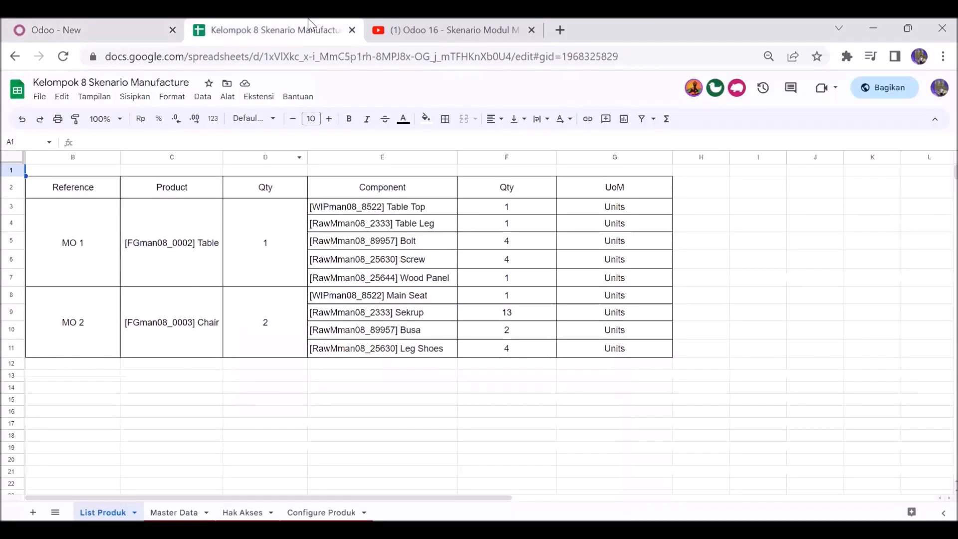
pyautogui.click(114, 20)
pyautogui.click(98, 385)
pyautogui.write('man08')
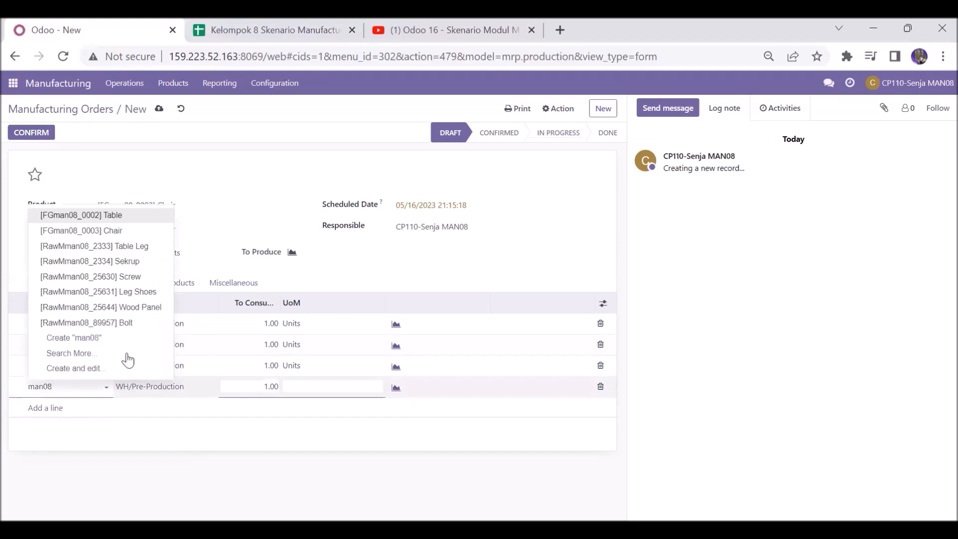
pyautogui.click(157, 289)
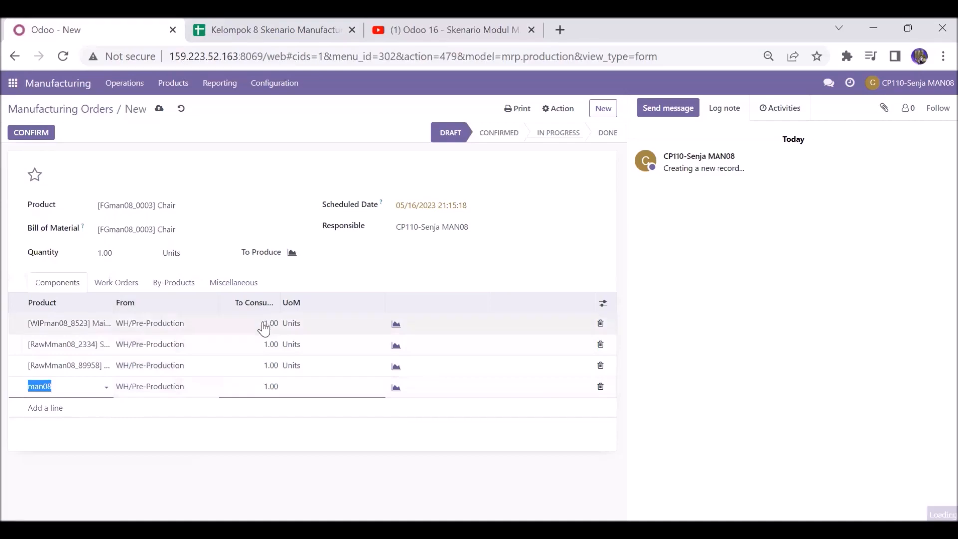
# Step: Set the component quantities to 13 for Sekrup, 2 for Busa and 4 for Leg Shoes
pyautogui.click(269, 344)
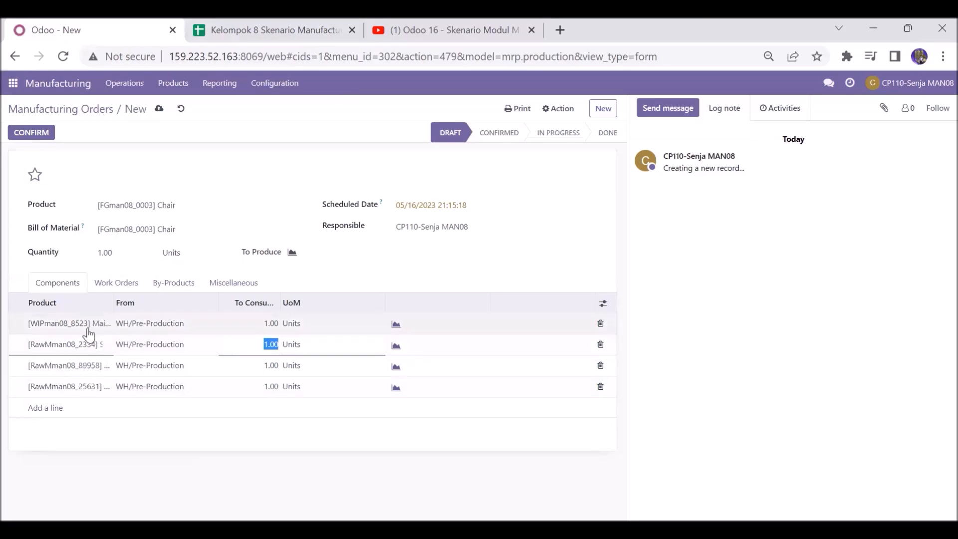
pyautogui.click(254, 23)
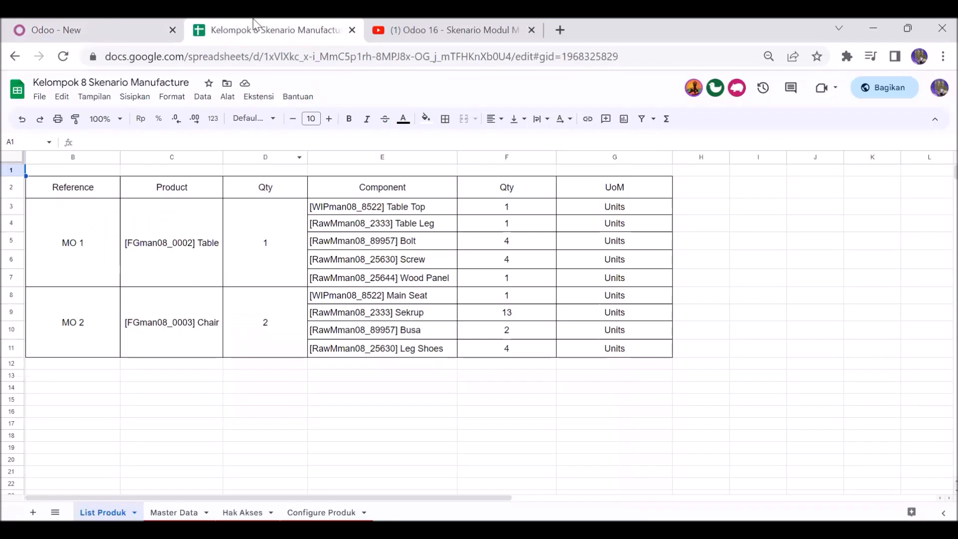
pyautogui.click(145, 30)
pyautogui.write('13')
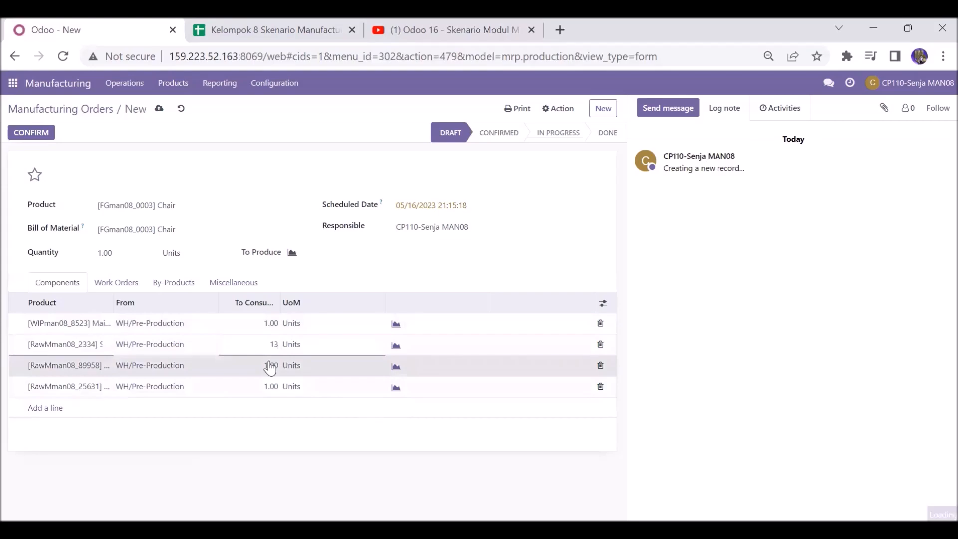
pyautogui.click(270, 368)
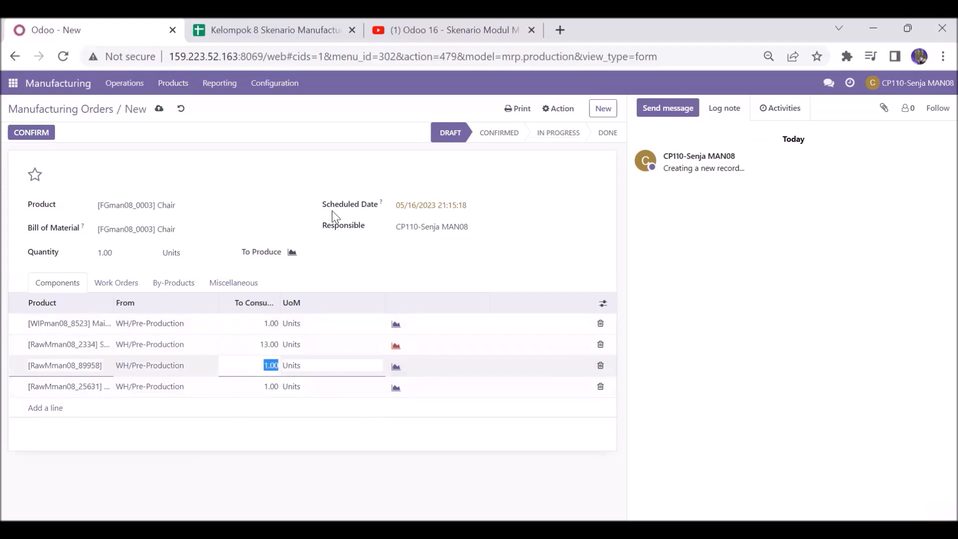
pyautogui.click(296, 23)
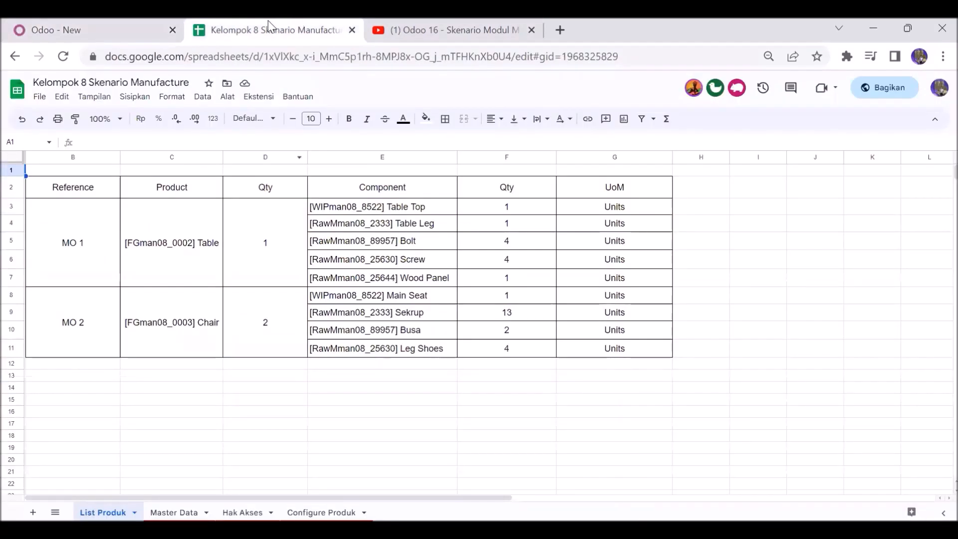
pyautogui.click(127, 21)
pyautogui.write('2')
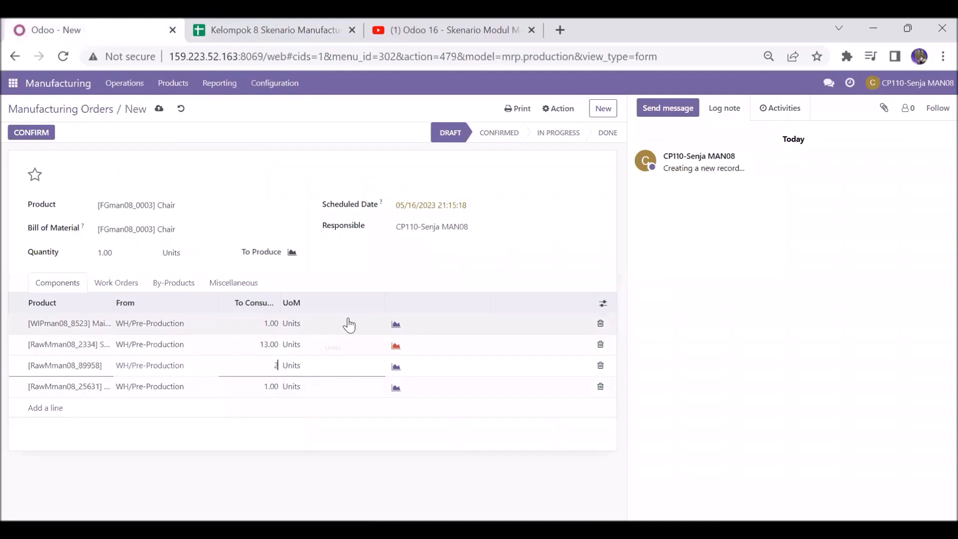
pyautogui.click(270, 387)
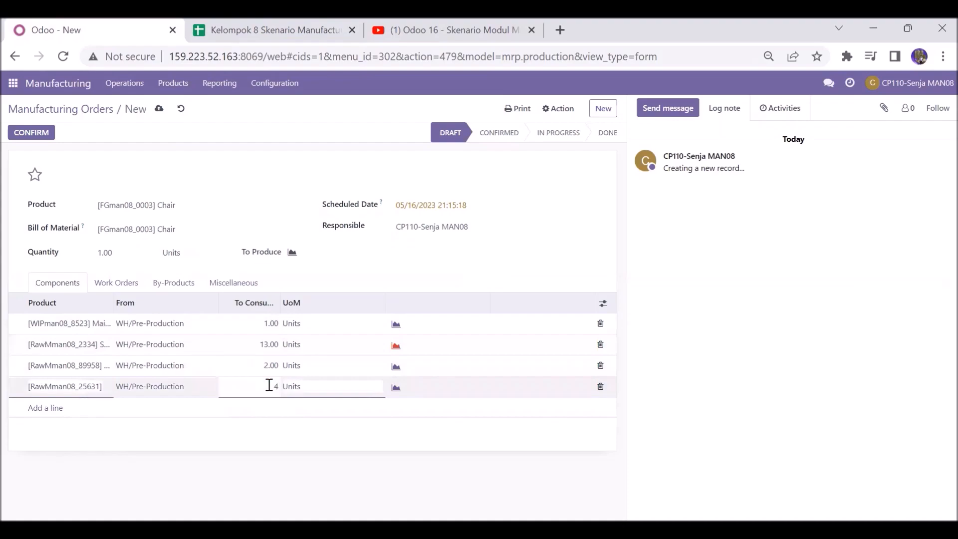
pyautogui.click(280, 421)
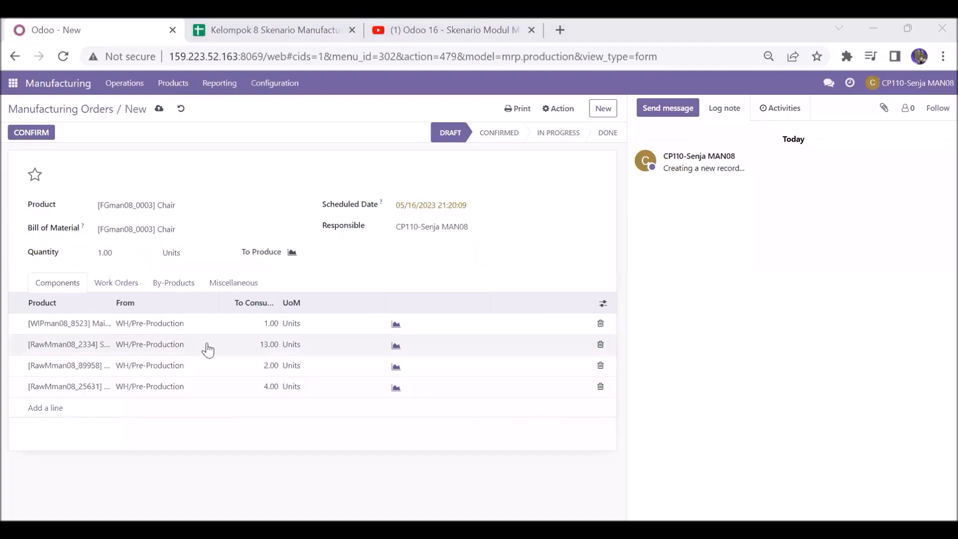
# Step: Add a work order operation named "Cutting man08" using the Cutting work center
pyautogui.click(120, 285)
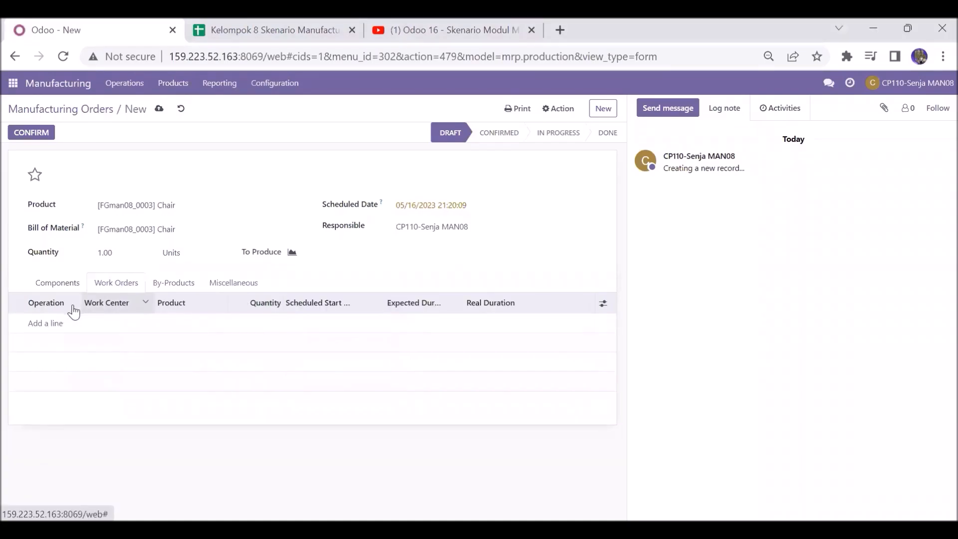
pyautogui.click(49, 324)
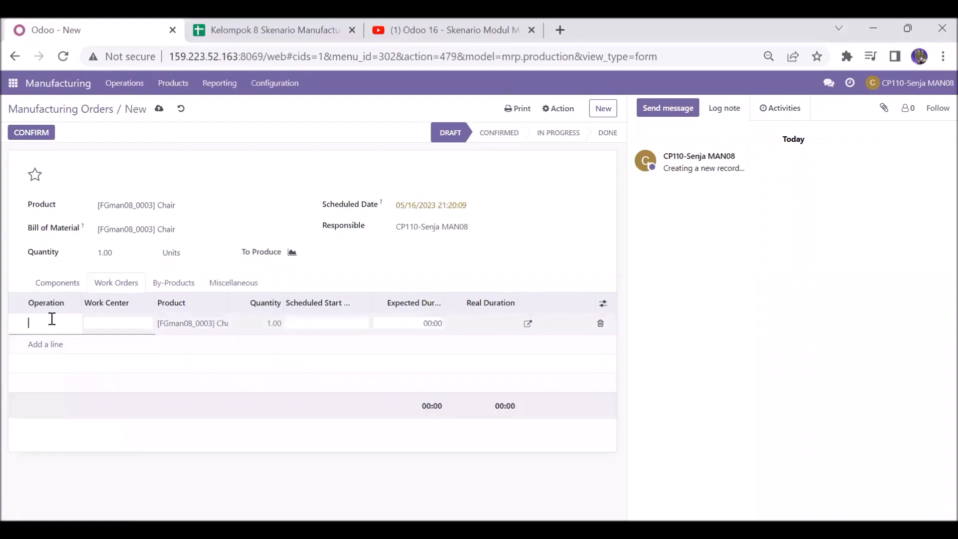
pyautogui.write('Cutting man08')
pyautogui.click(128, 321)
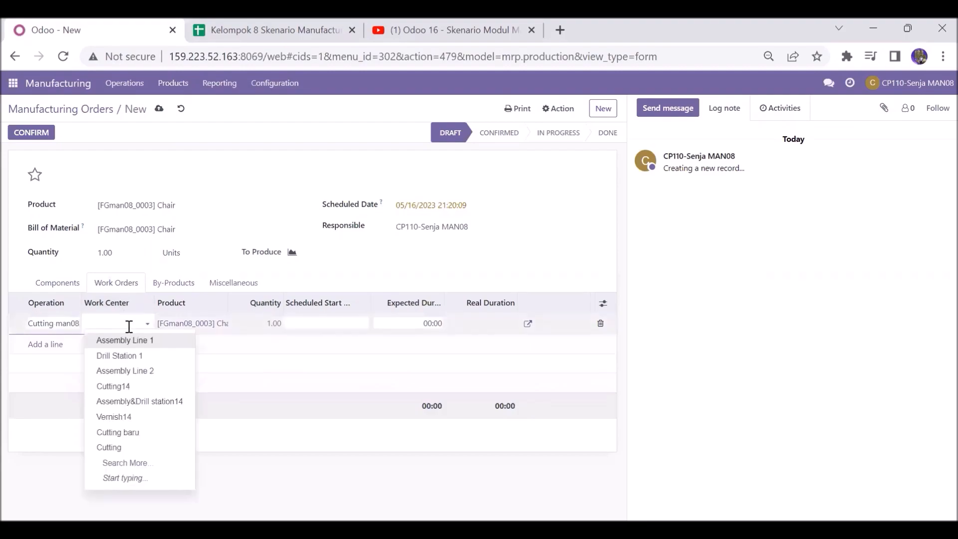
pyautogui.click(136, 447)
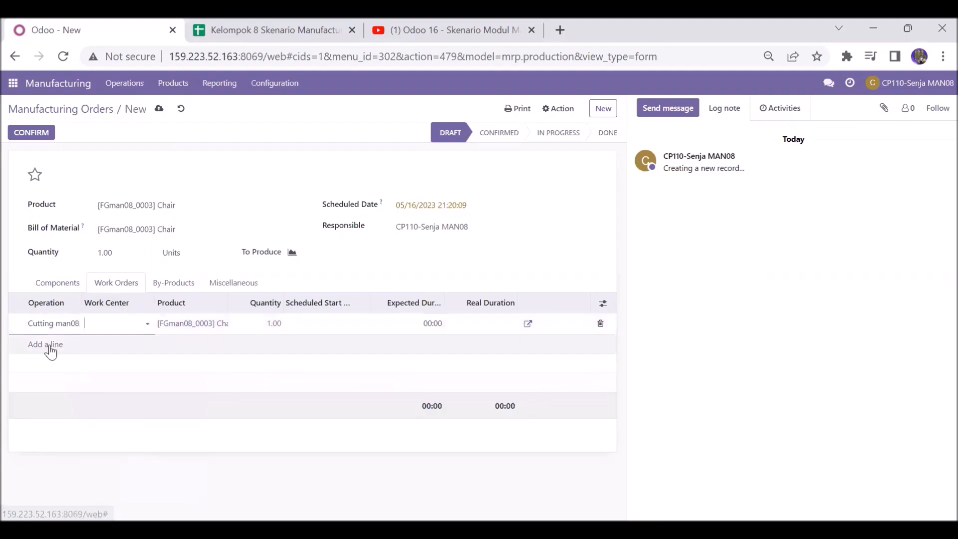
# Step: Add a work order operation "Assembly man08" using the Assembly & Drill Station work center from the full search
pyautogui.click(48, 348)
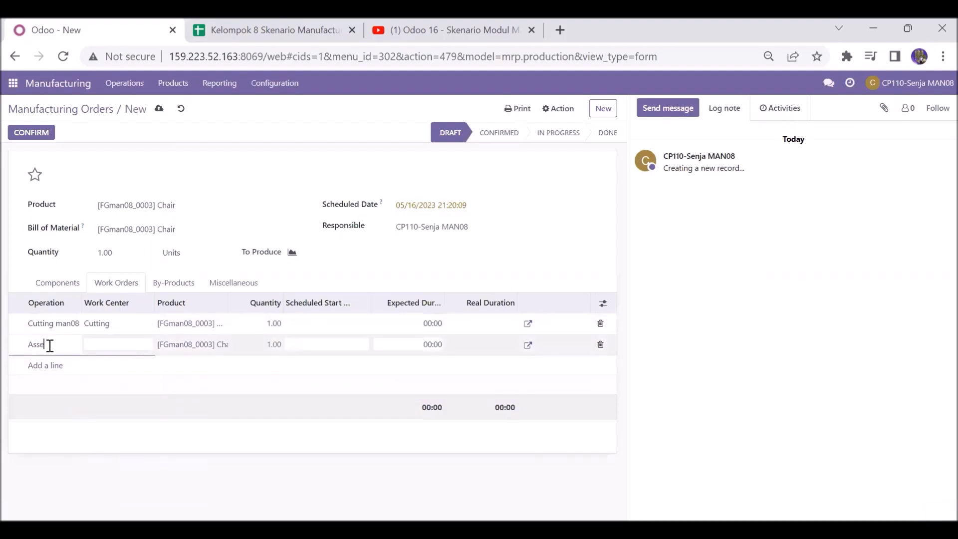
pyautogui.write('Assembly man08')
pyautogui.click(109, 345)
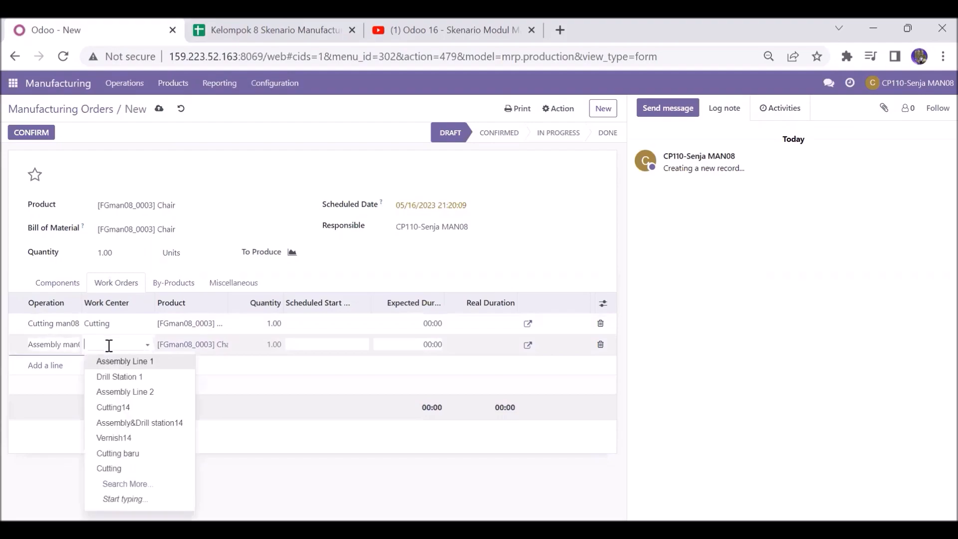
pyautogui.click(170, 483)
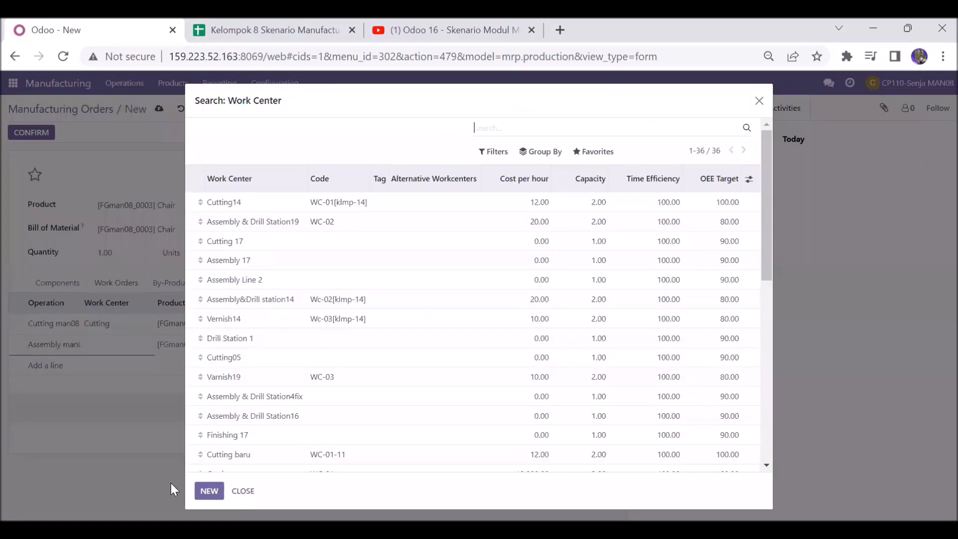
pyautogui.moveTo(764, 264); pyautogui.dragTo(757, 428)
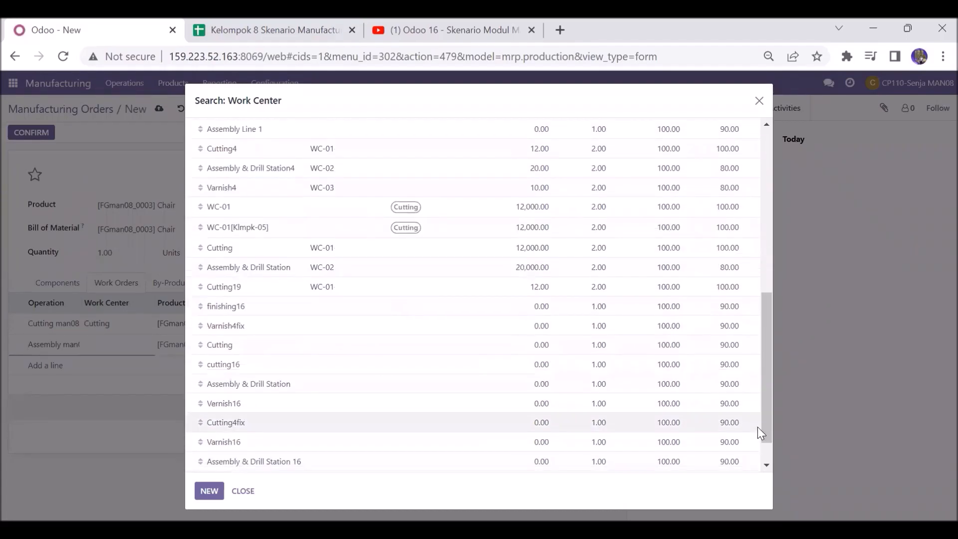
pyautogui.click(370, 384)
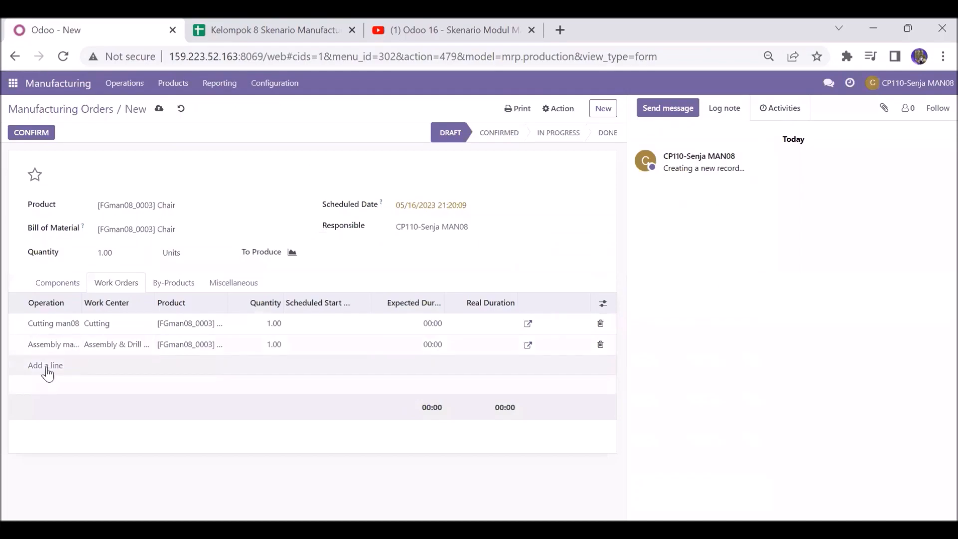
# Step: Add a work order operation "Finishing man0" using the Varnish work center from the full search
pyautogui.click(47, 366)
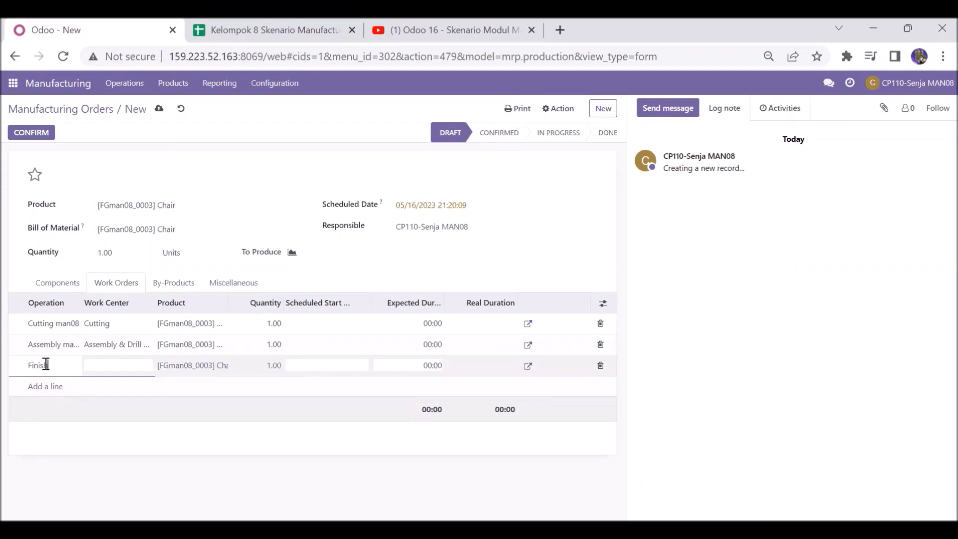
pyautogui.write('Finishing man0')
pyautogui.click(102, 365)
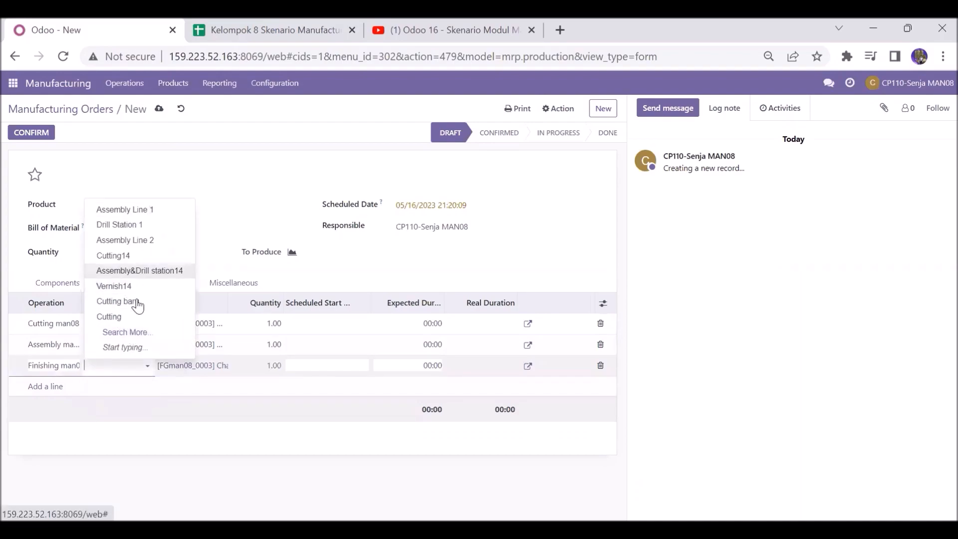
pyautogui.click(155, 339)
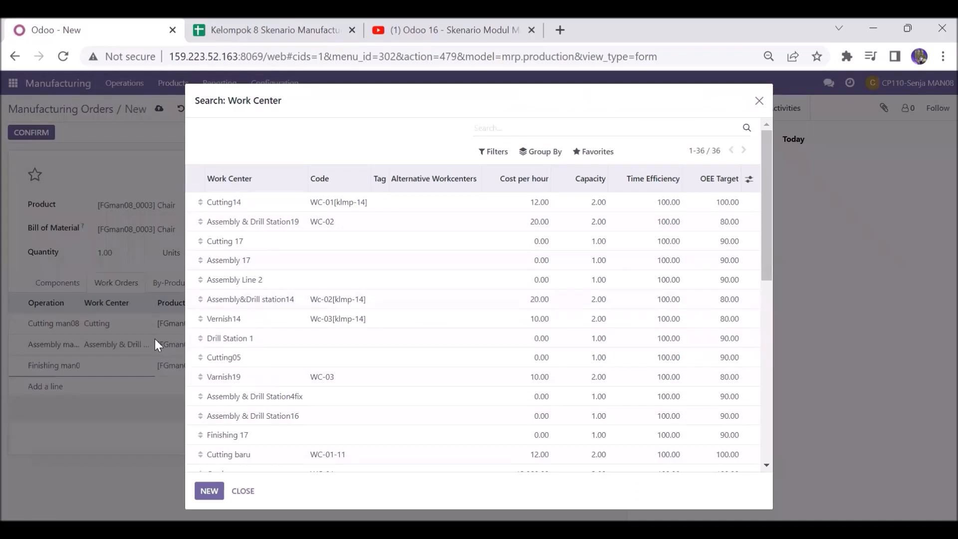
pyautogui.moveTo(762, 268); pyautogui.dragTo(776, 438)
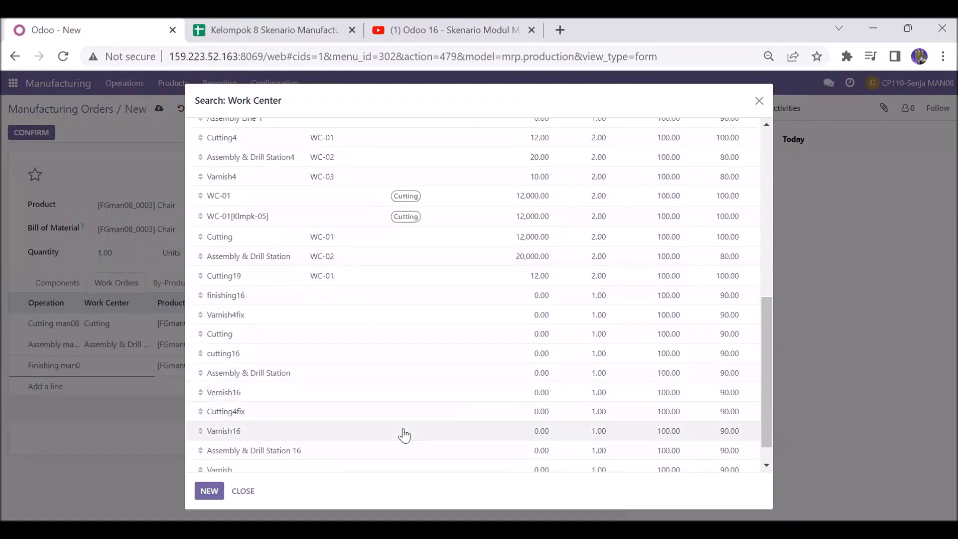
pyautogui.click(459, 470)
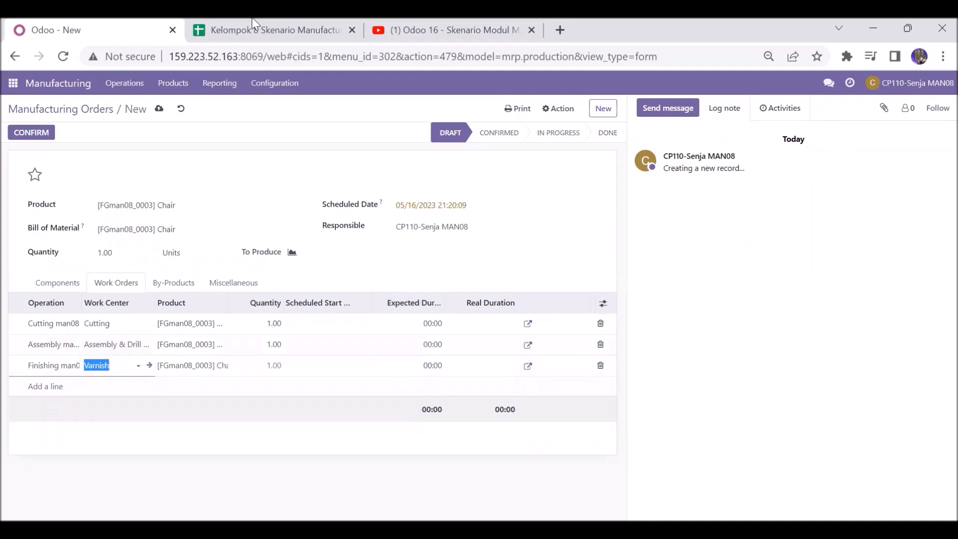
# Step: Review the Configure Produk sheet of the scenario spreadsheet
pyautogui.click(247, 29)
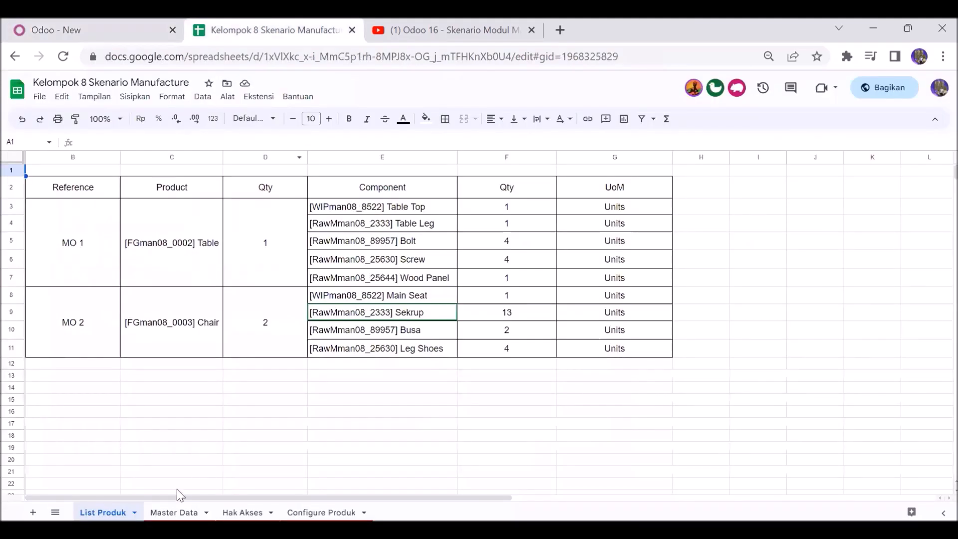
pyautogui.click(166, 499)
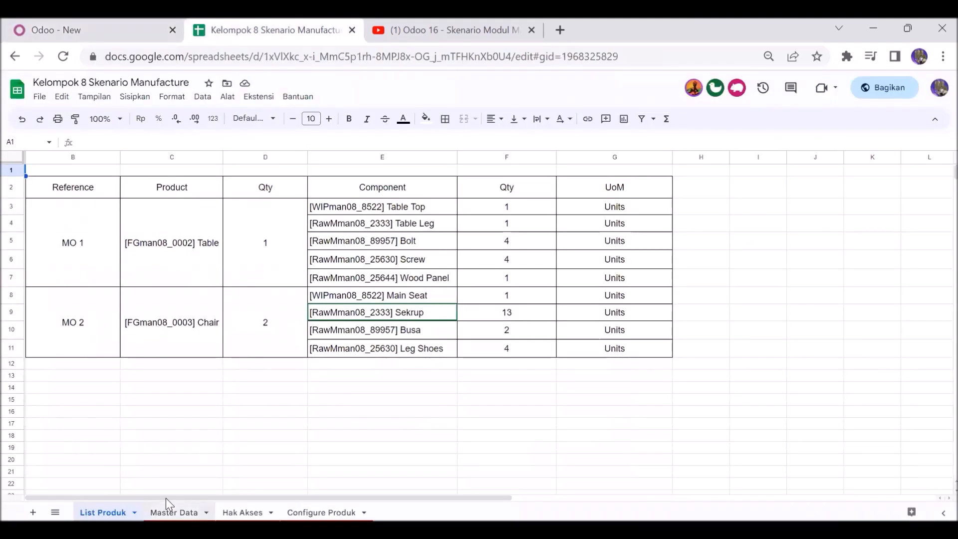
pyautogui.hotkey('ctrl', 'pagedown')
pyautogui.hotkey('ctrl', 'pagedown')
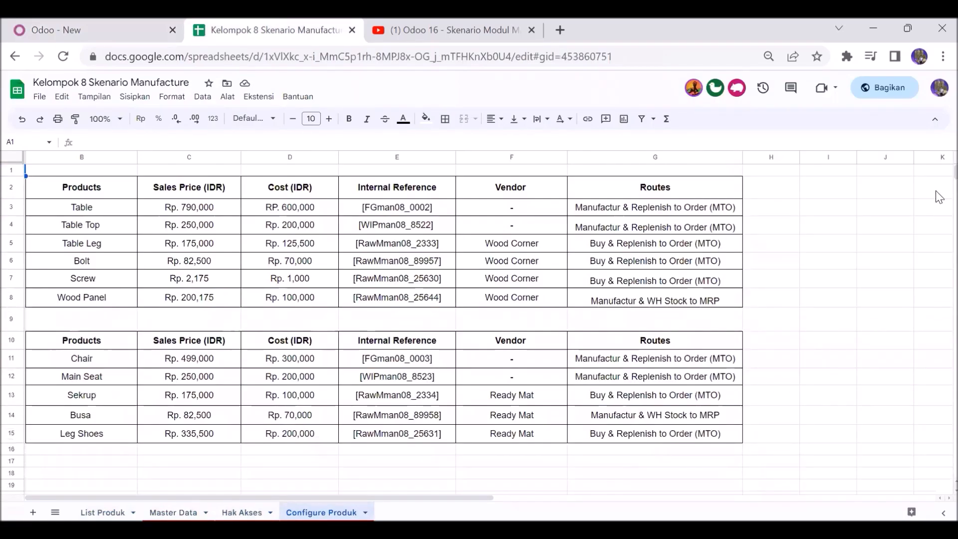
pyautogui.scroll(-5, 939, 179)
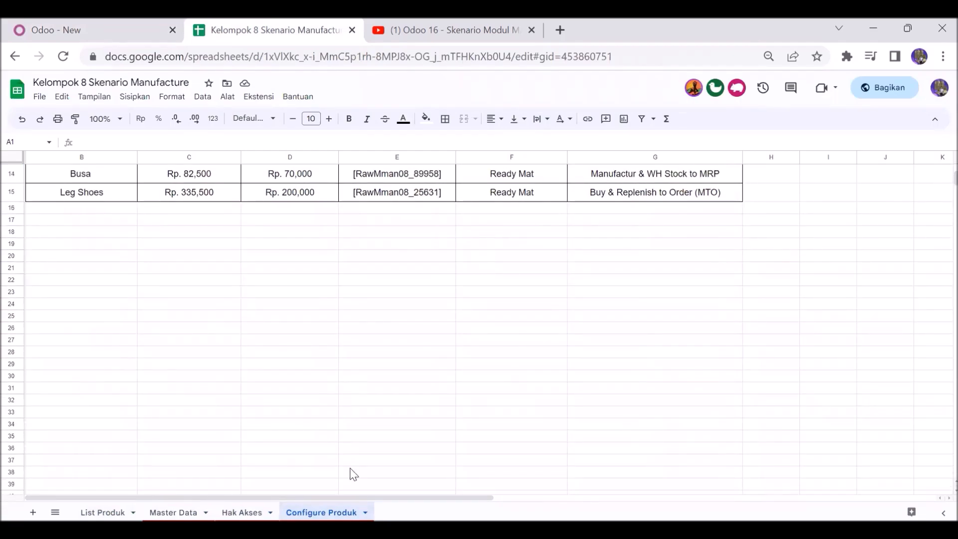
# Step: Review the Configure Produk and List Produk sheets of the scenario spreadsheet for the Chair order's products
pyautogui.scroll(3, 454, 184)
pyautogui.click(453, 181)
pyautogui.press('Up')
pyautogui.press('Up')
pyautogui.press('Up')
pyautogui.press('Up')
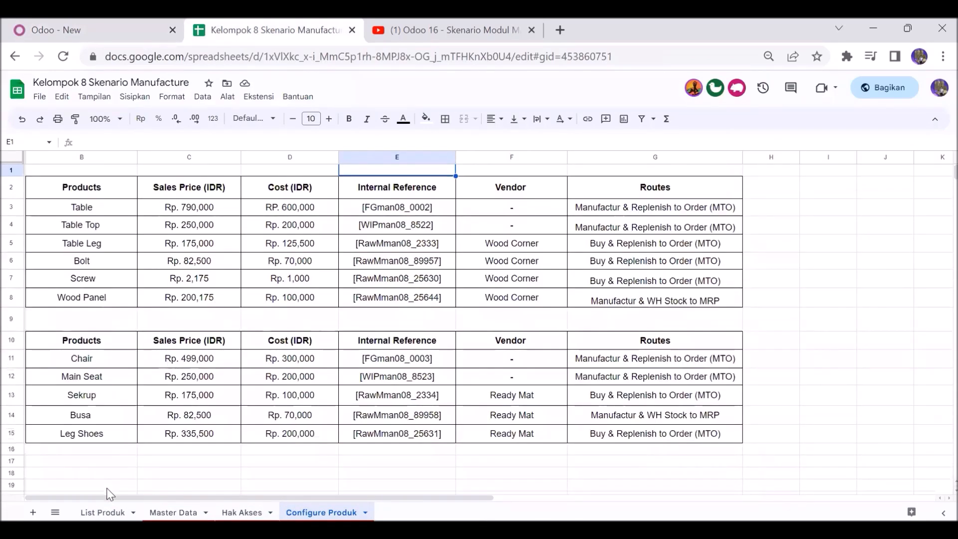
pyautogui.click(97, 505)
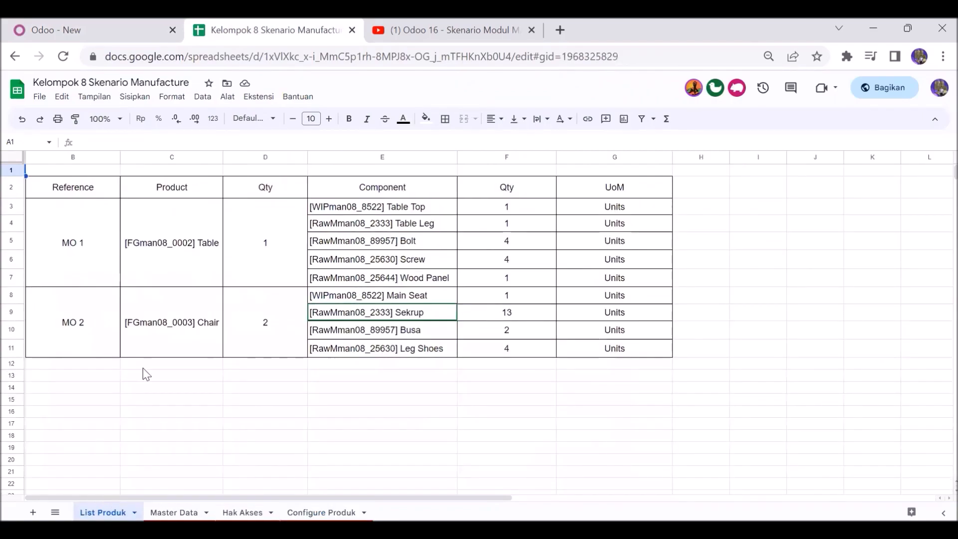
pyautogui.click(155, 340)
pyautogui.press('Up')
pyautogui.press('Up')
pyautogui.press('Up')
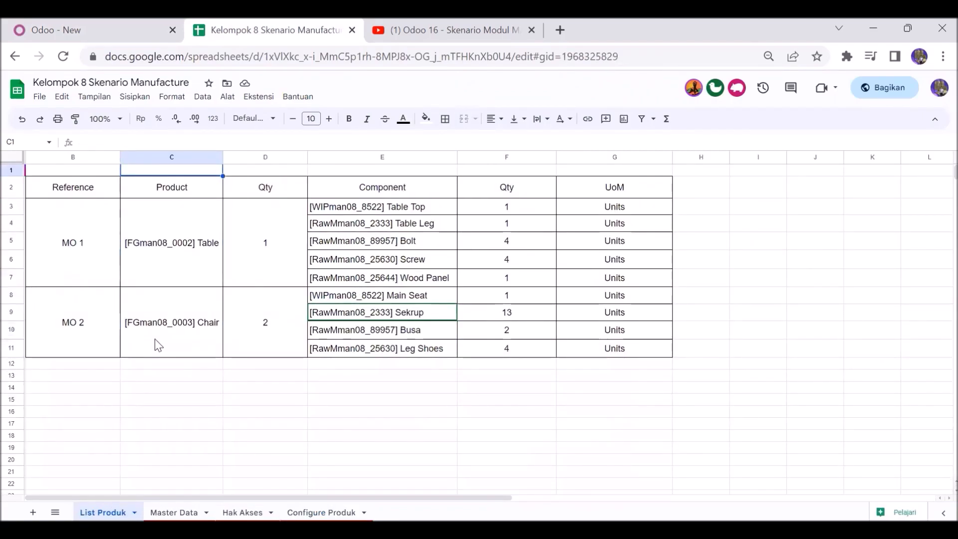
# Step: Set the expected durations of the Cutting, Assembly and Finishing work orders to 05:00, 10:00 and 05:00
pyautogui.click(114, 25)
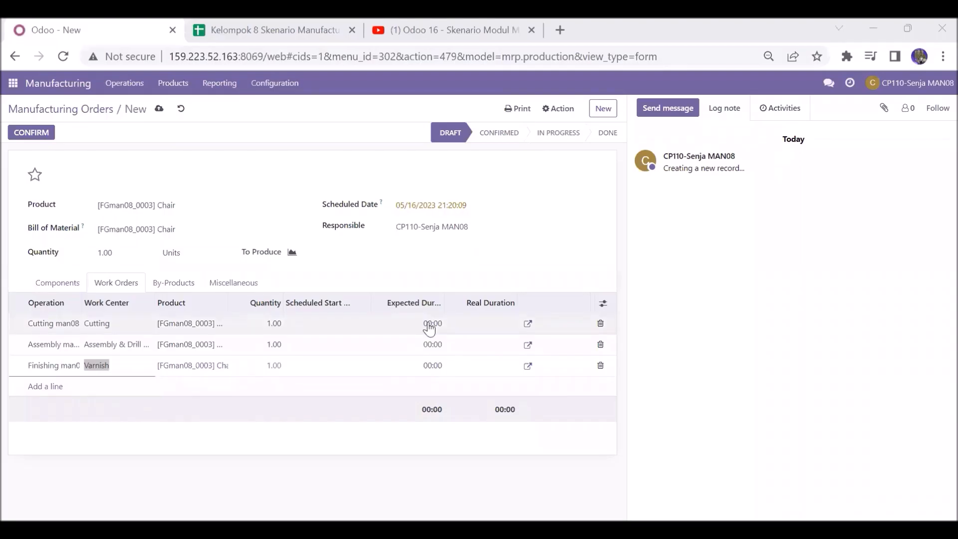
pyautogui.click(429, 328)
pyautogui.write('5')
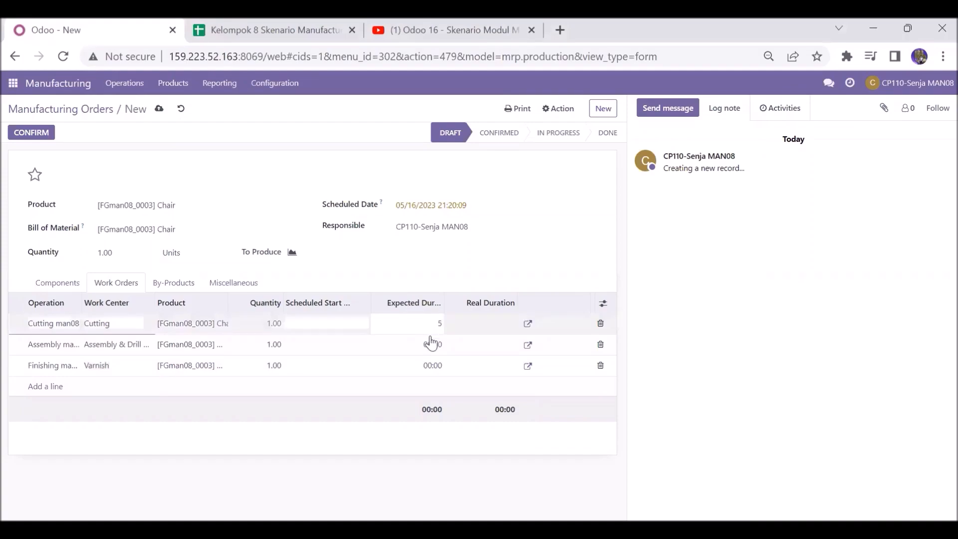
pyautogui.click(432, 345)
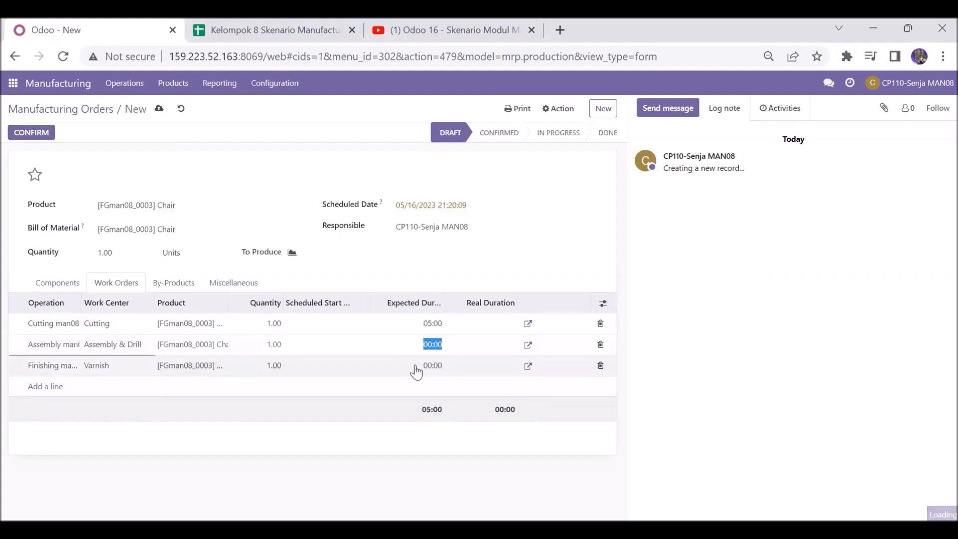
pyautogui.write('1')
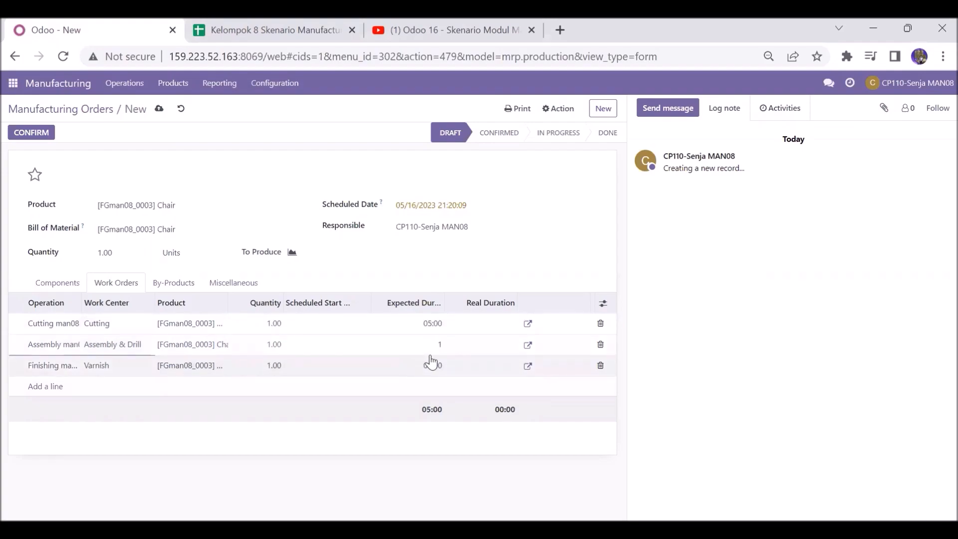
pyautogui.write('0')
pyautogui.click(438, 367)
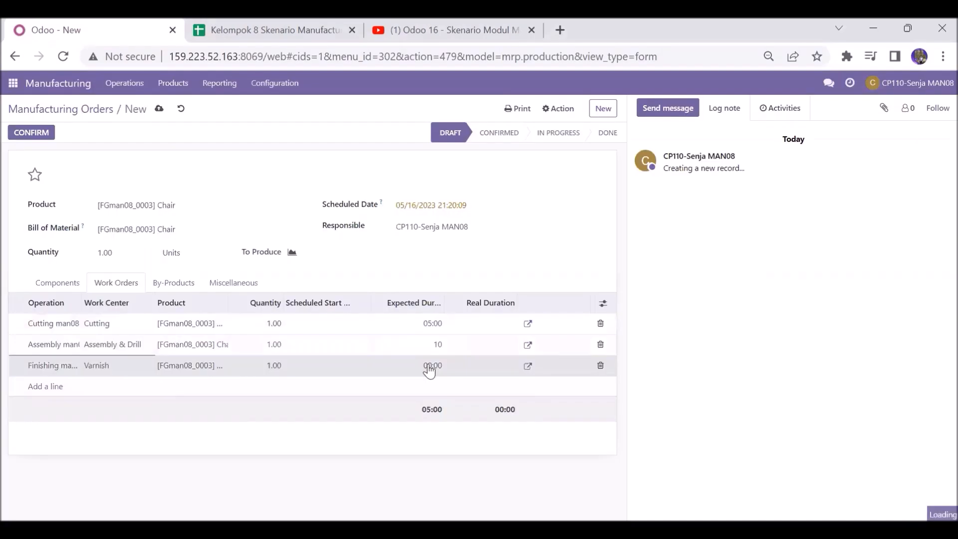
pyautogui.click(429, 365)
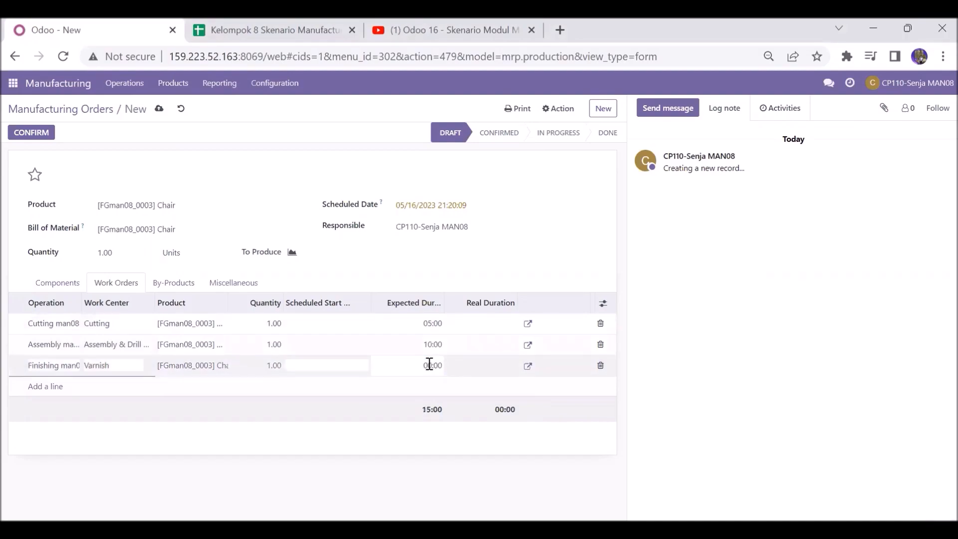
pyautogui.click(438, 368)
pyautogui.write('5')
pyautogui.click(406, 391)
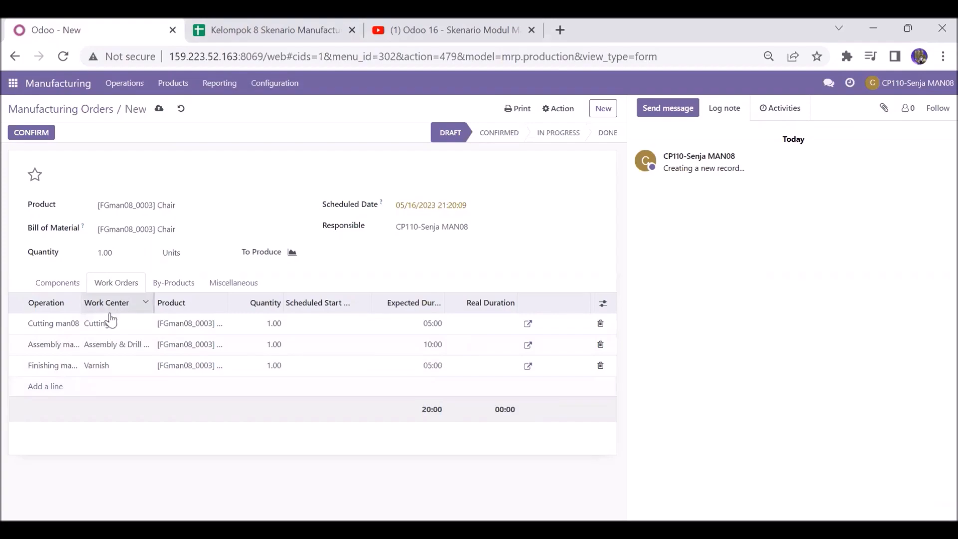
# Step: Set the order's scheduled date to 05/21/2023 21:20:09
pyautogui.click(67, 286)
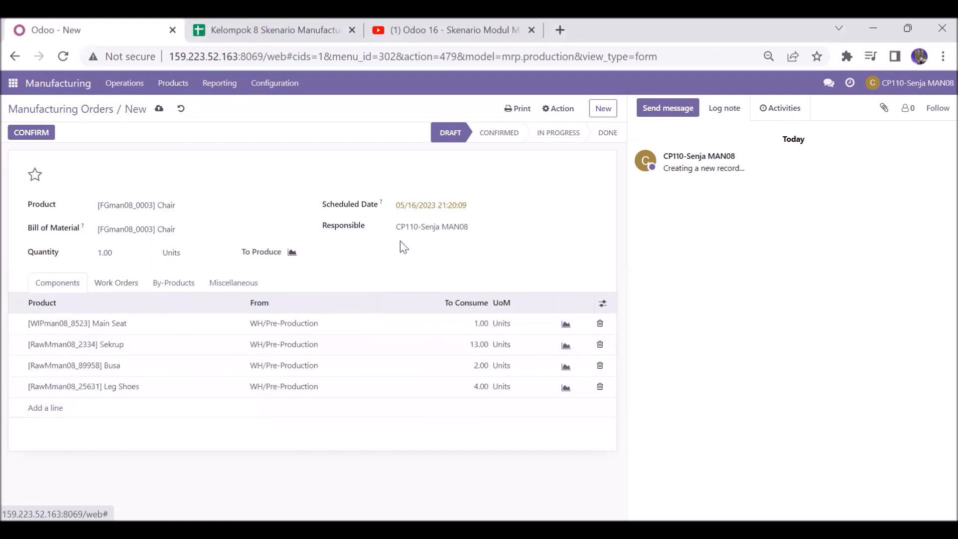
pyautogui.click(402, 207)
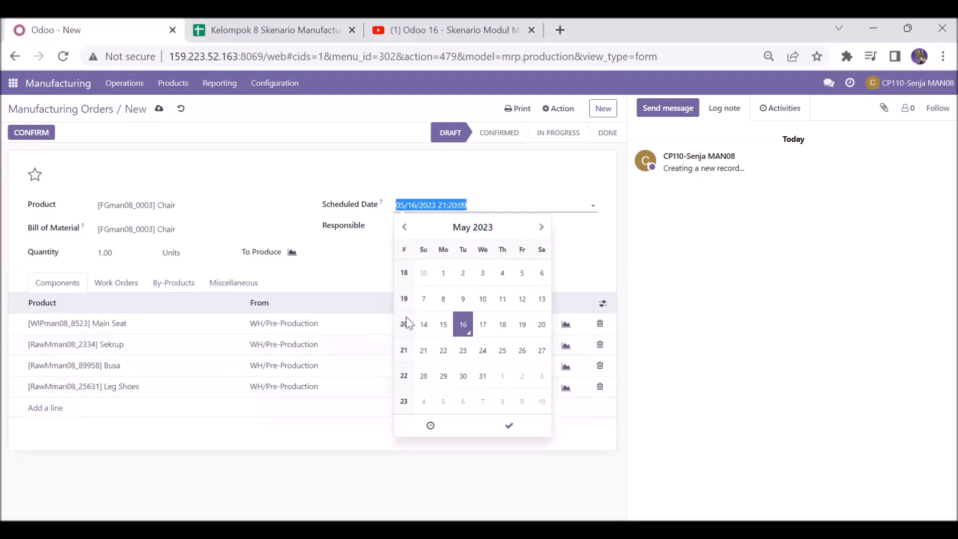
pyautogui.click(509, 426)
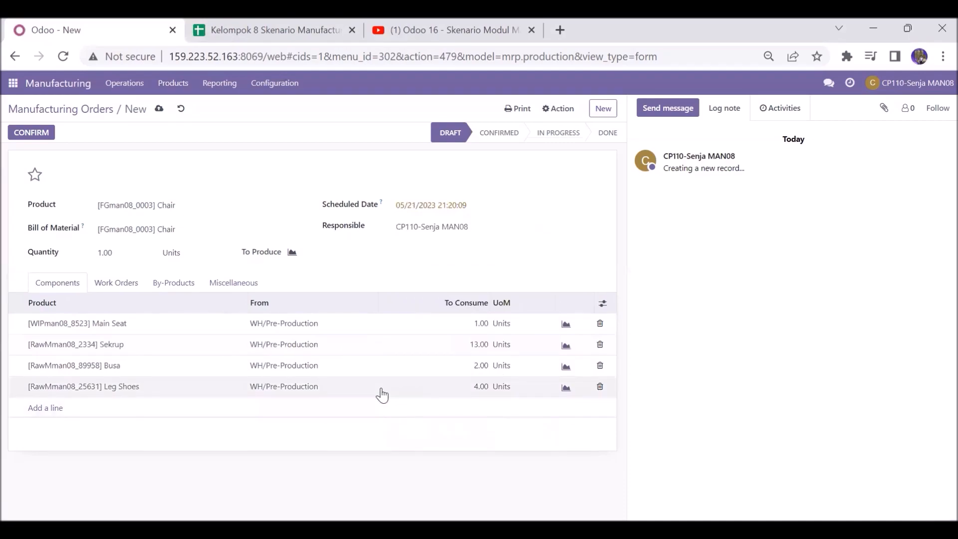
# Step: Confirm the Chair manufacturing order and open its child manufacturing order for the Main Seat
pyautogui.click(46, 131)
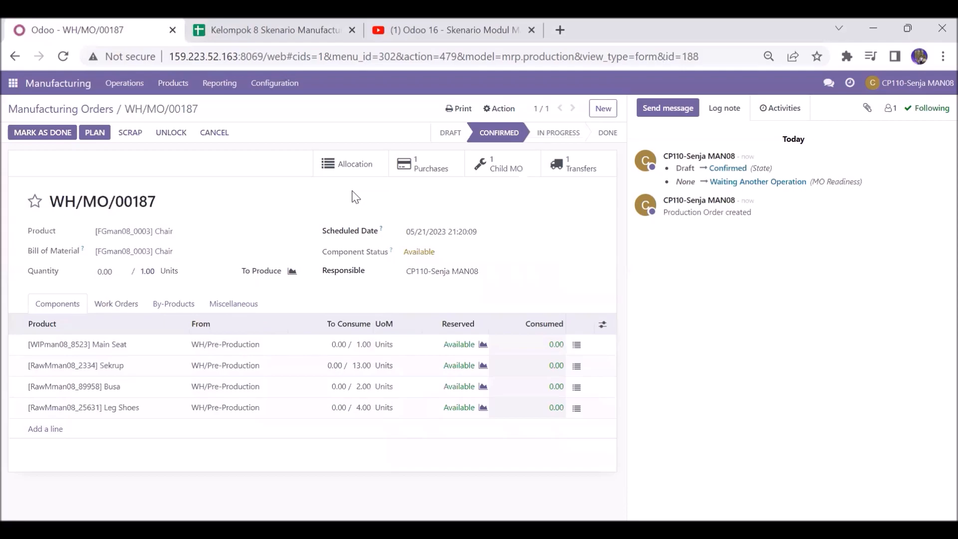
pyautogui.click(519, 168)
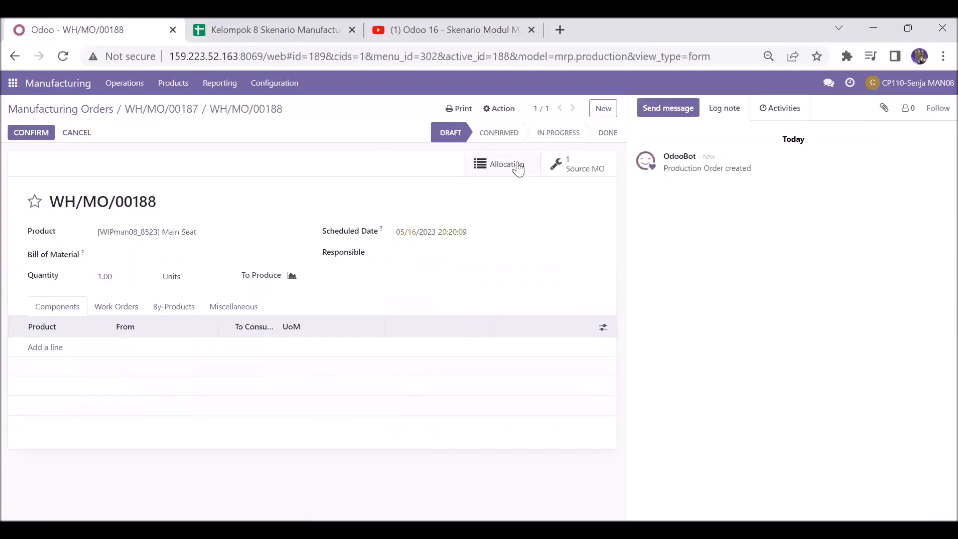
# Step: Add [RawMman08_25644] Wood Panel as a component of the Main Seat child order and confirm it
pyautogui.click(47, 350)
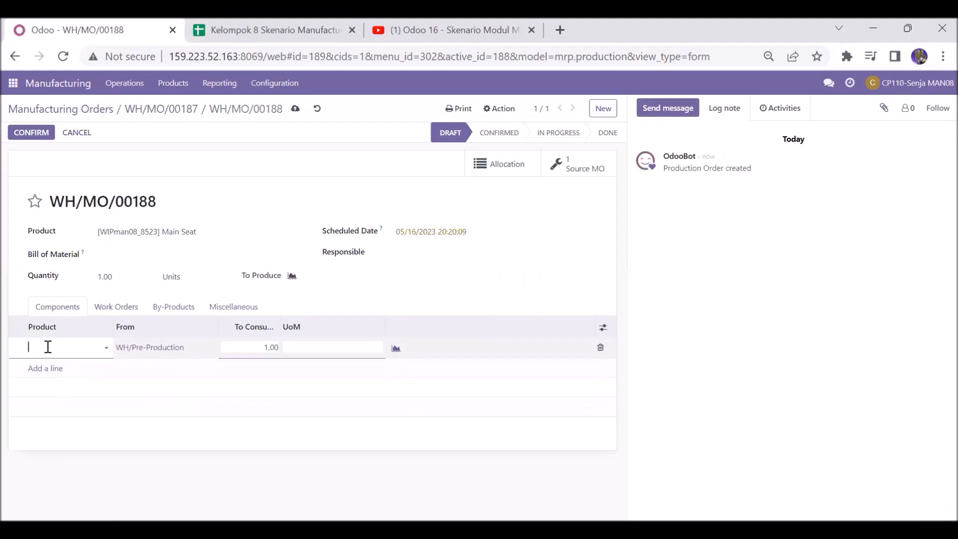
pyautogui.write('man08')
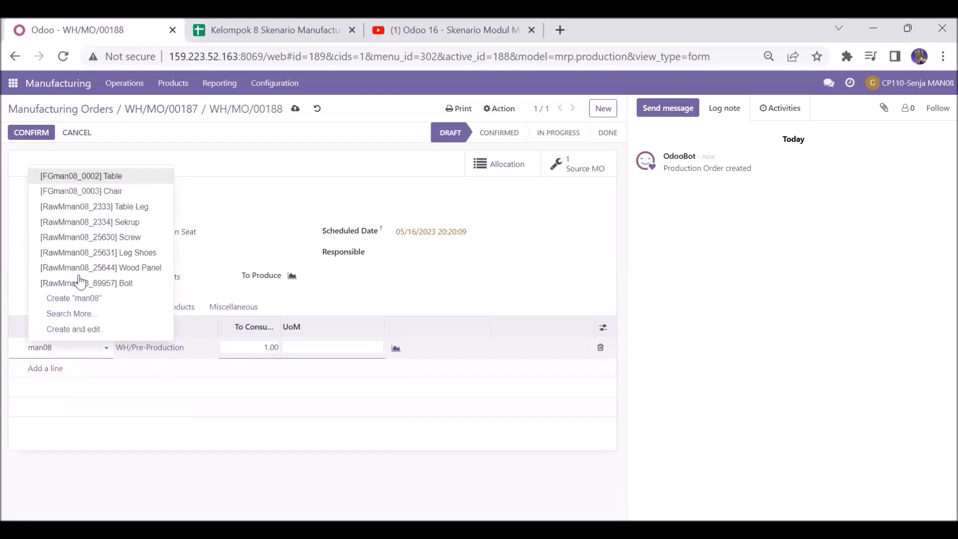
pyautogui.click(139, 263)
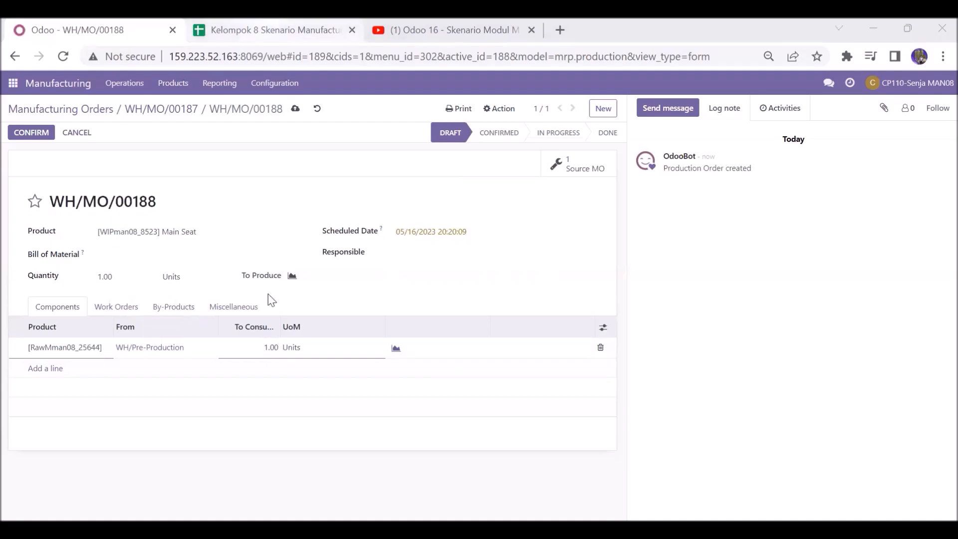
pyautogui.hotkey('ctrl', 'Tab')
pyautogui.hotkey('ctrl', 'shift', 'Tab')
pyautogui.click(276, 348)
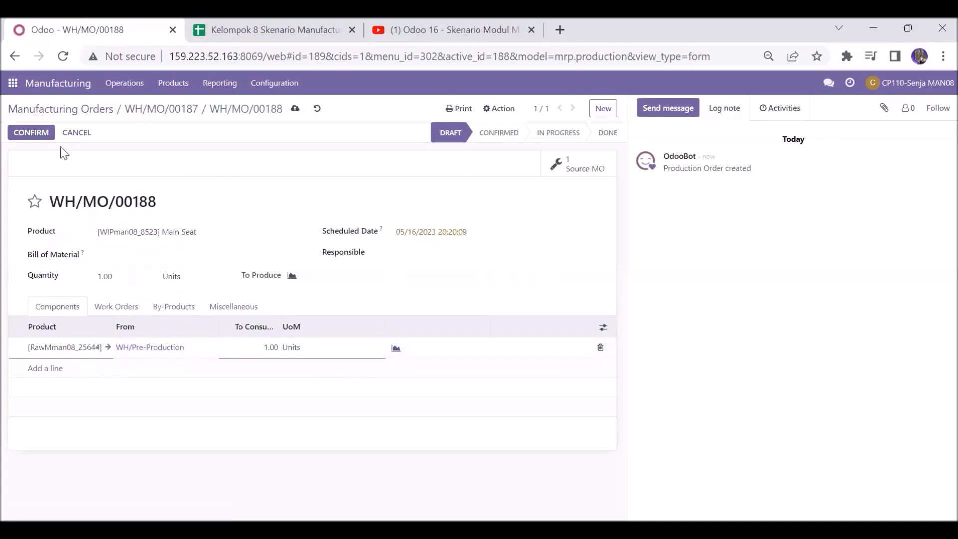
pyautogui.click(44, 137)
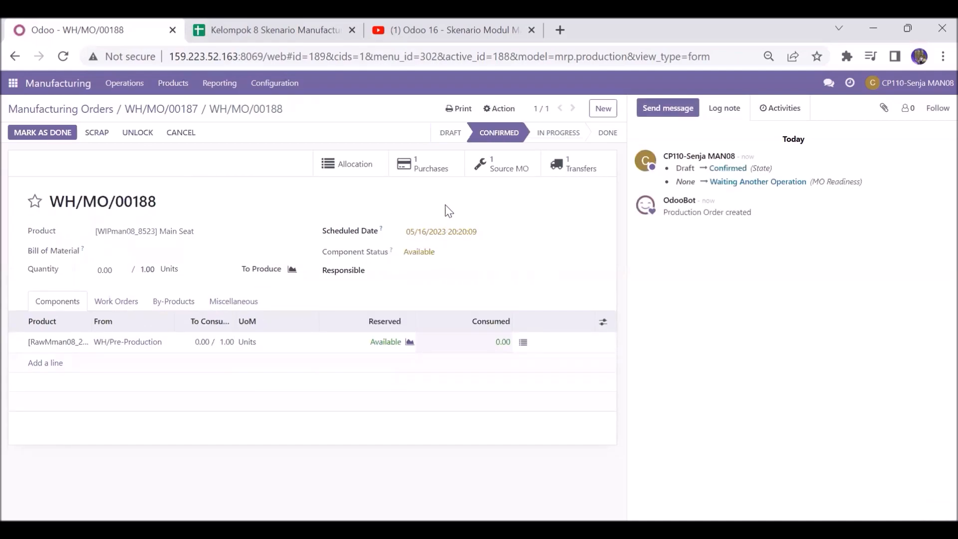
# Step: Inspect the linked purchase RFQ, the parent Chair order's work orders and the child order
pyautogui.click(432, 166)
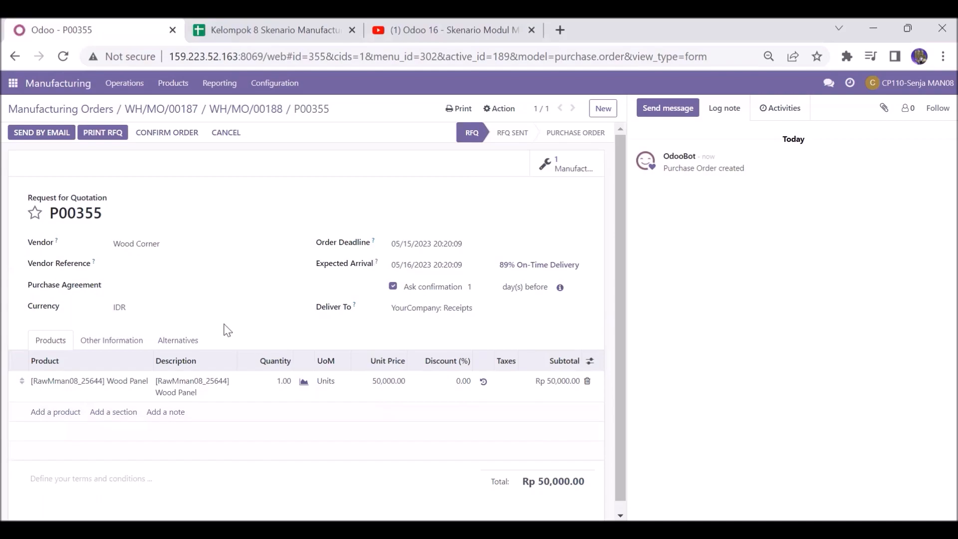
pyautogui.click(120, 341)
pyautogui.click(61, 338)
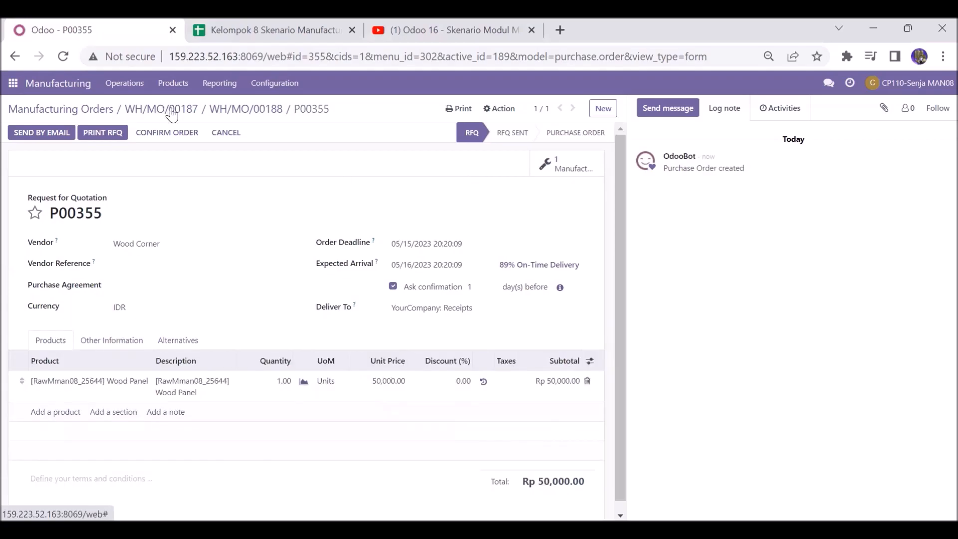
pyautogui.click(234, 116)
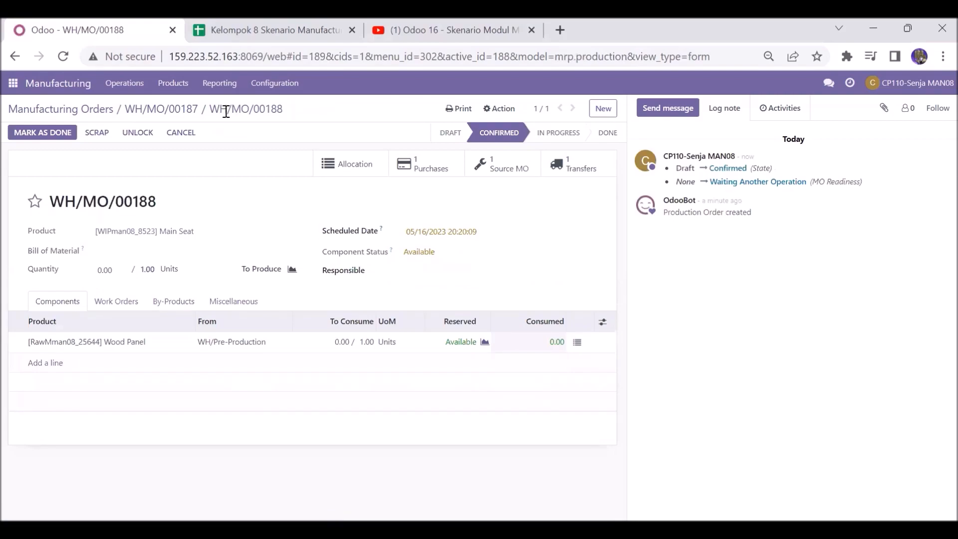
pyautogui.click(187, 112)
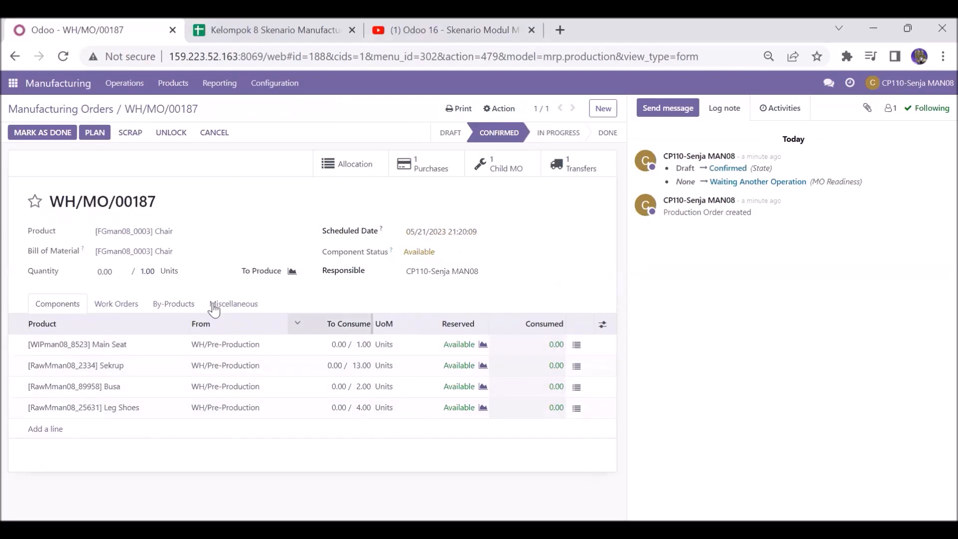
pyautogui.click(116, 301)
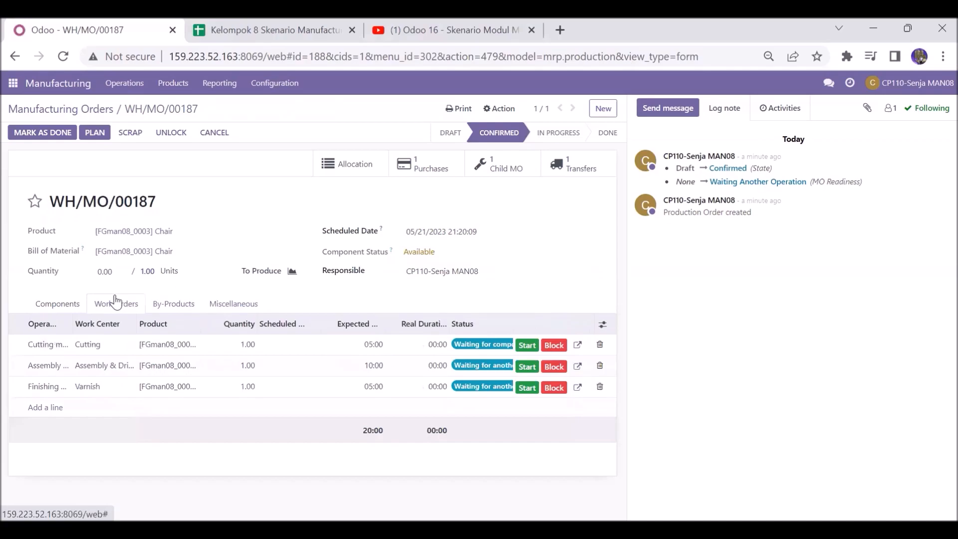
pyautogui.click(522, 170)
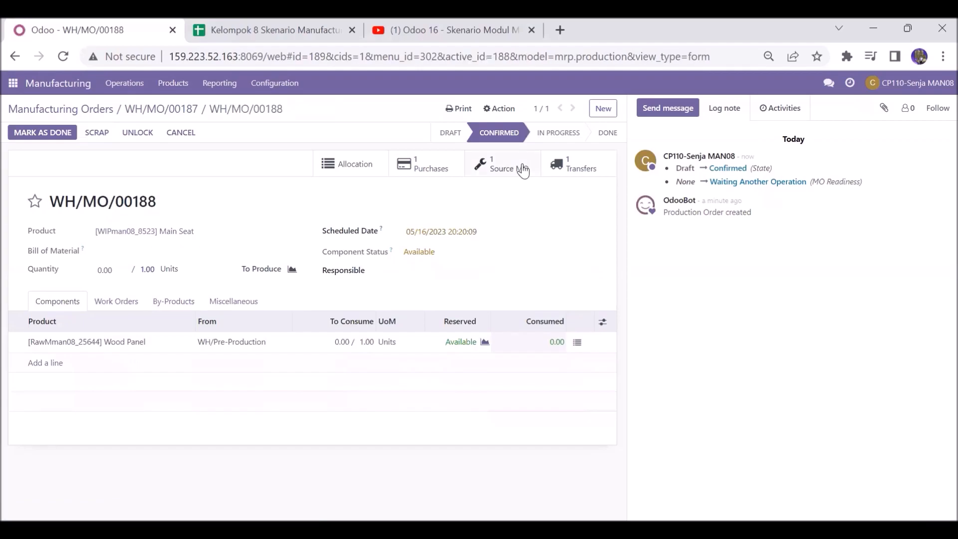
# Step: Send the Wood Panel request for quotation P00355 to the vendor by email
pyautogui.click(452, 161)
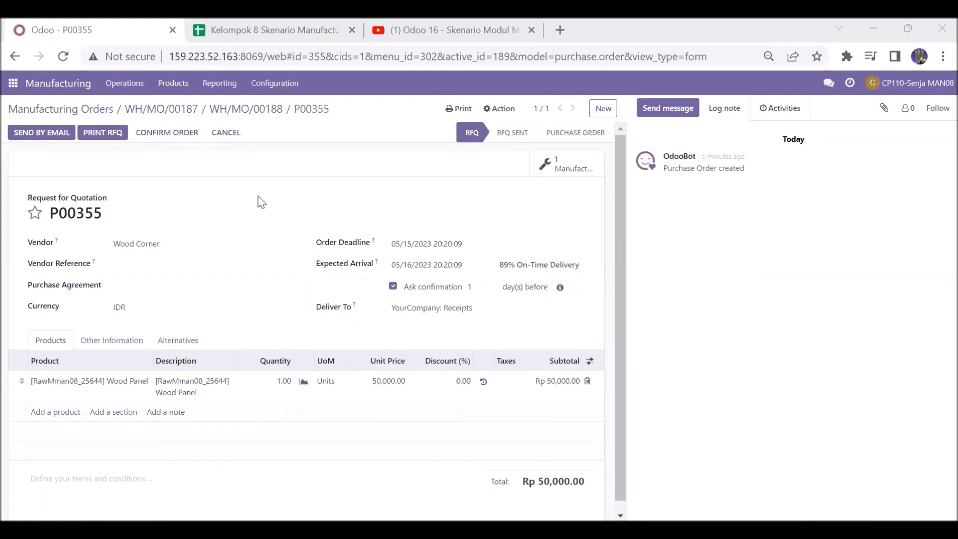
pyautogui.click(55, 141)
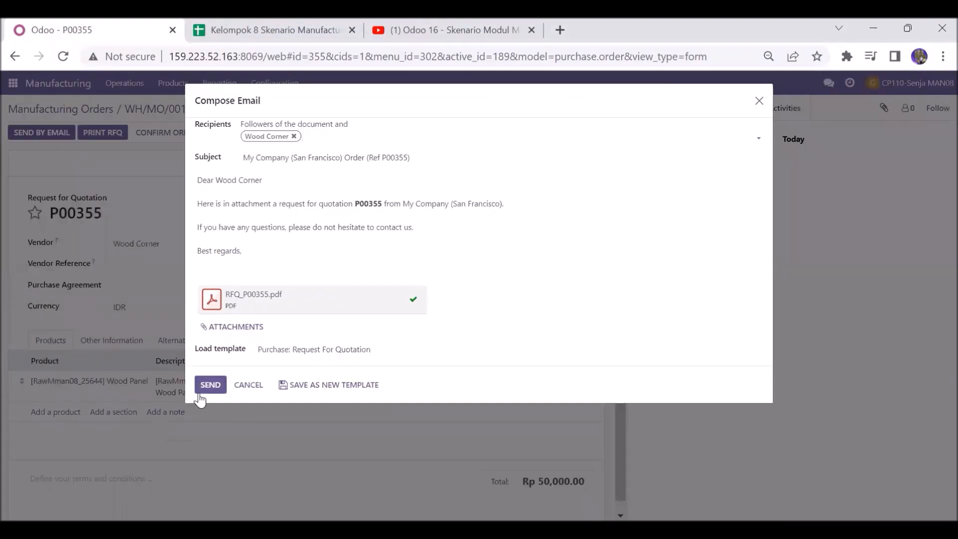
pyautogui.click(208, 386)
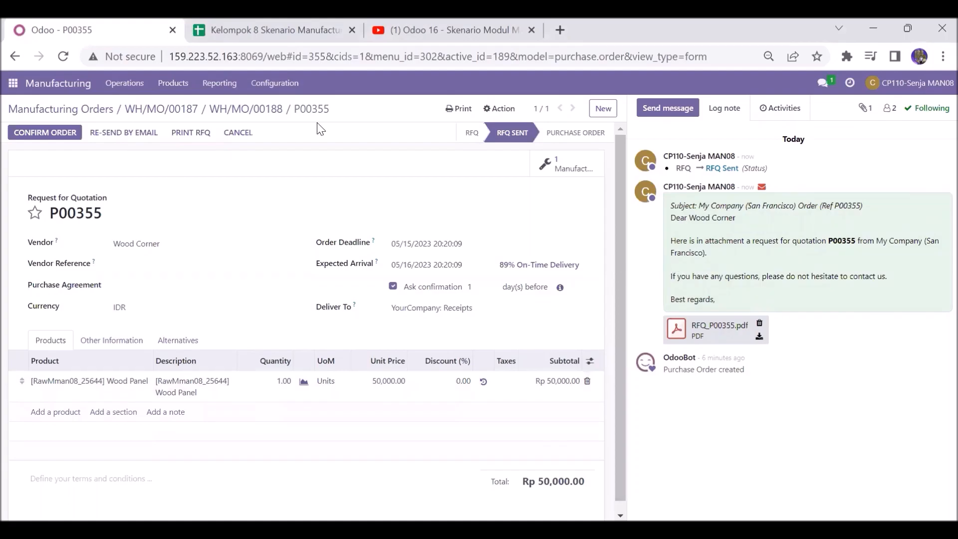
# Step: Add a work order operation "Cutting man08" using the Cutting work center to the Main Seat child order
pyautogui.click(267, 116)
pyautogui.click(105, 301)
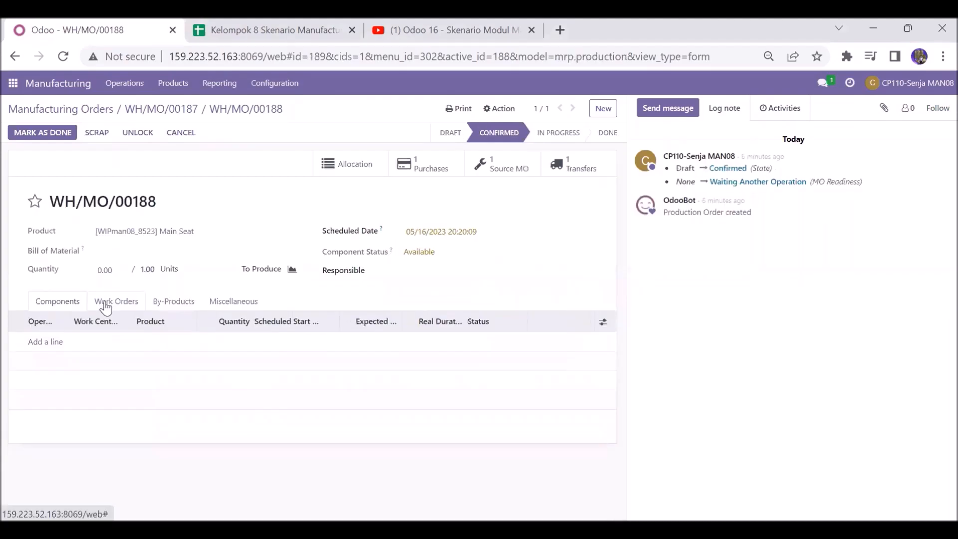
pyautogui.click(45, 342)
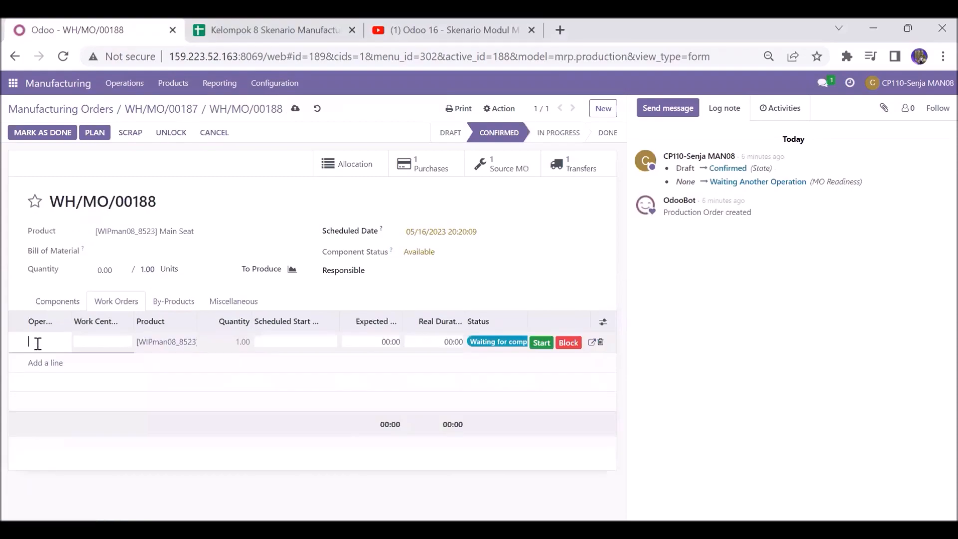
pyautogui.write('Cutting man08')
pyautogui.click(81, 342)
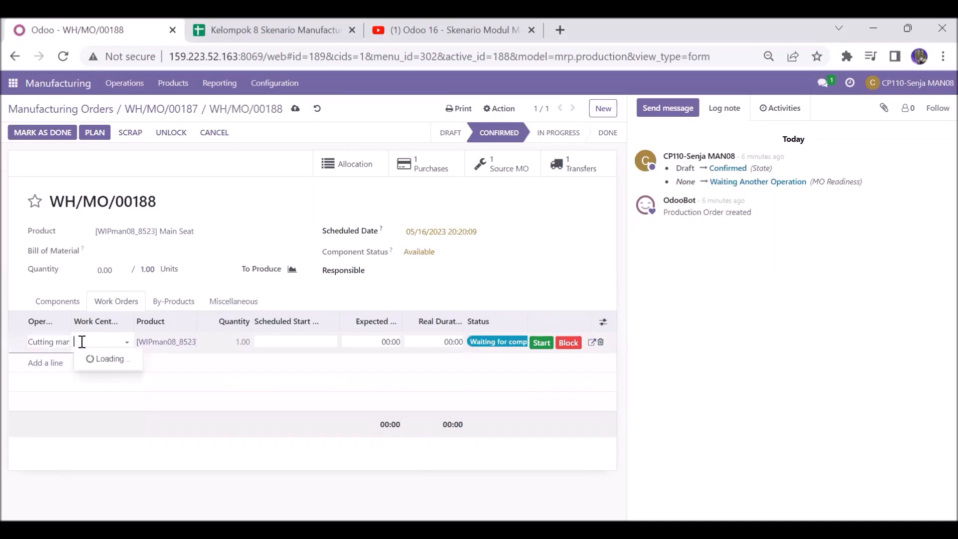
pyautogui.click(98, 465)
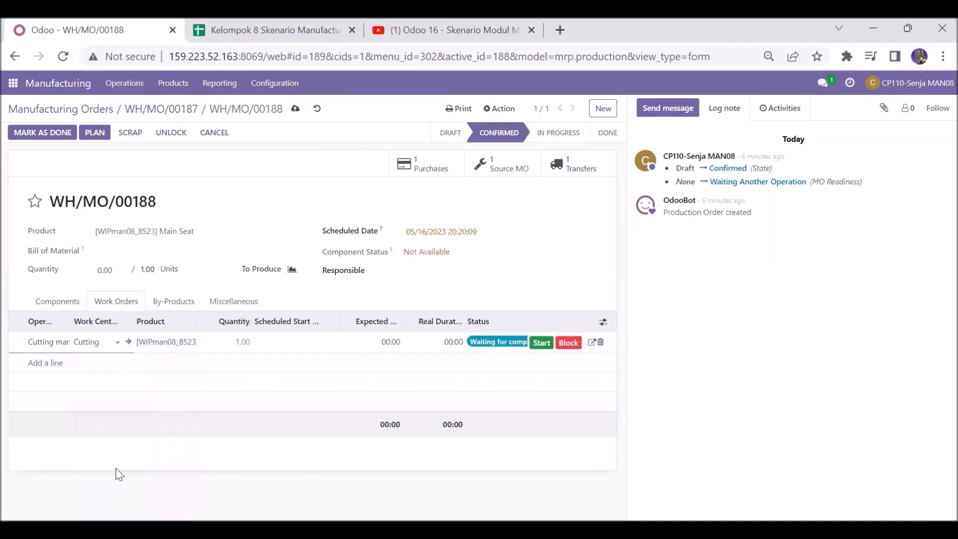
pyautogui.click(274, 203)
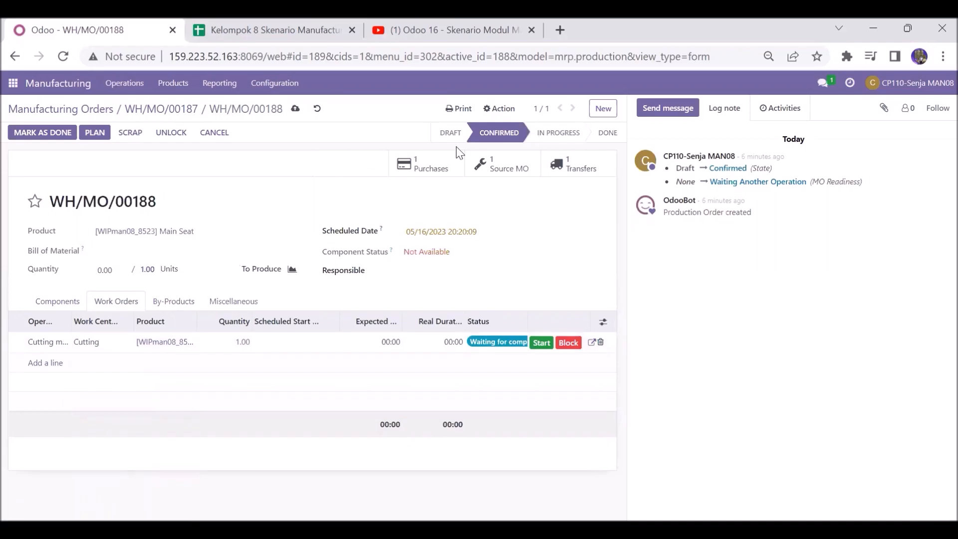
pyautogui.click(171, 114)
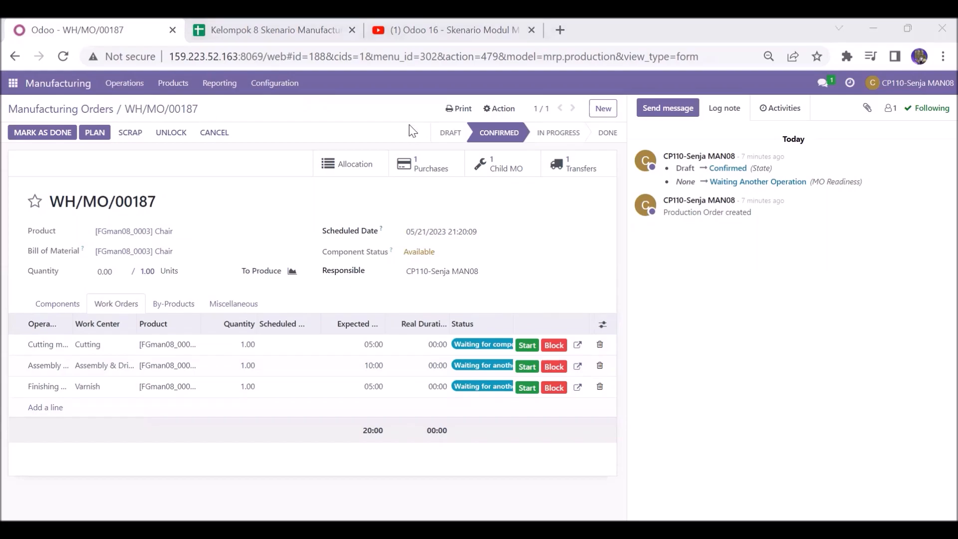
# Step: Print the production order document for the Chair manufacturing order WH/MO/00187
pyautogui.click(459, 109)
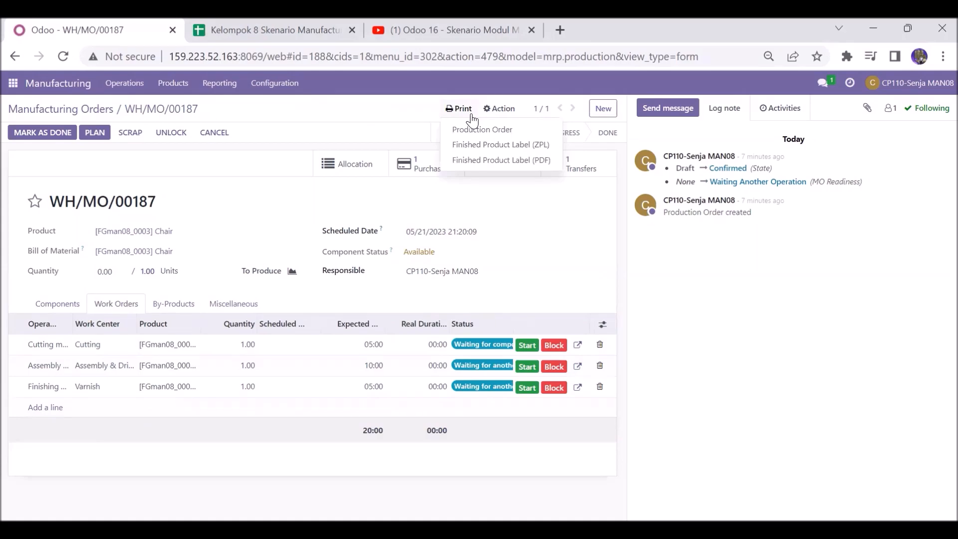
pyautogui.click(479, 126)
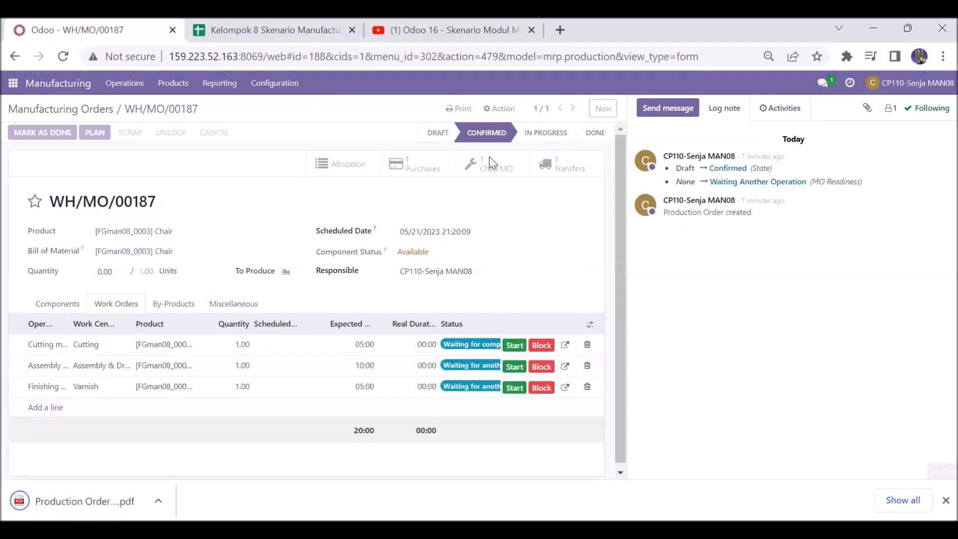
# Step: Open the Main Seat child order WH/MO/00188 and print its production order document
pyautogui.click(489, 162)
pyautogui.click(458, 108)
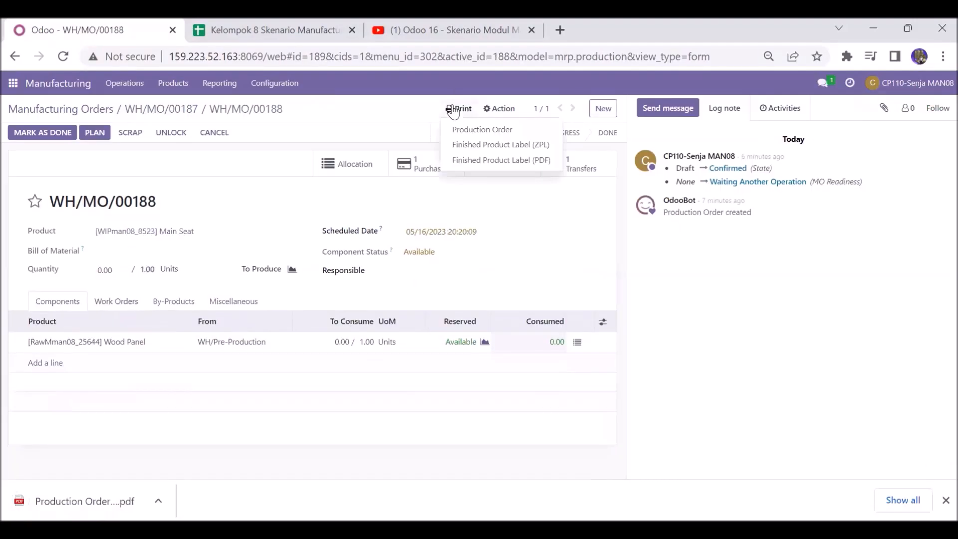
pyautogui.click(464, 131)
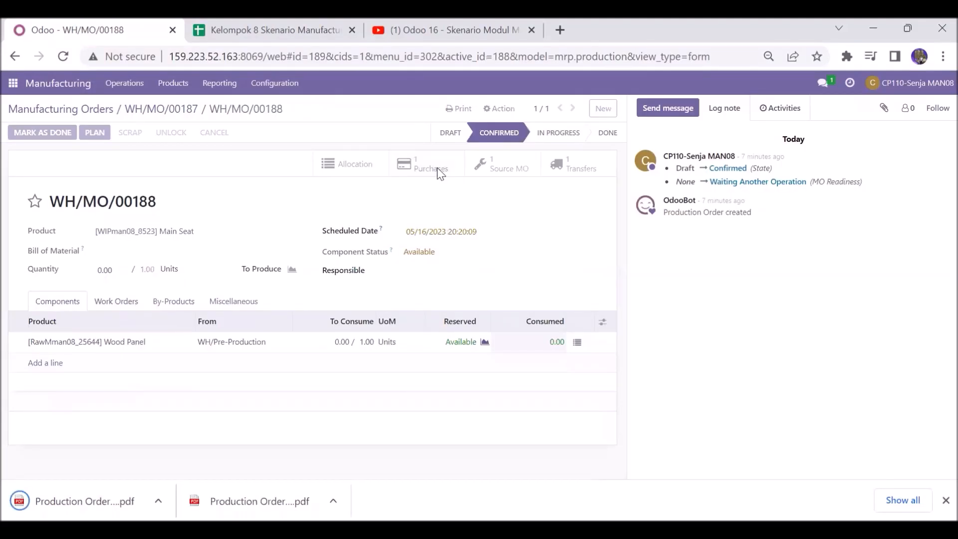
# Step: Open the linked purchase P00355 from the child order and print it as a PDF
pyautogui.click(437, 168)
pyautogui.click(464, 109)
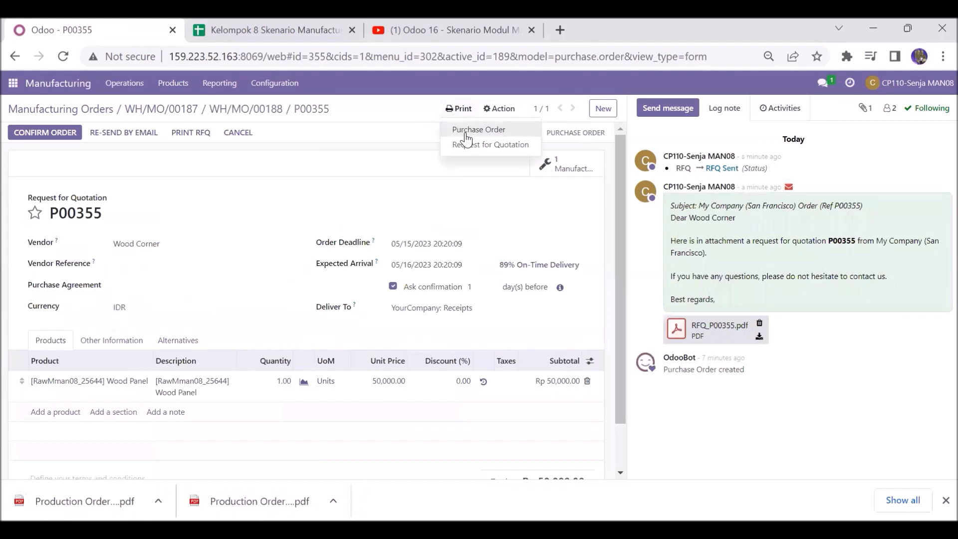
pyautogui.click(467, 130)
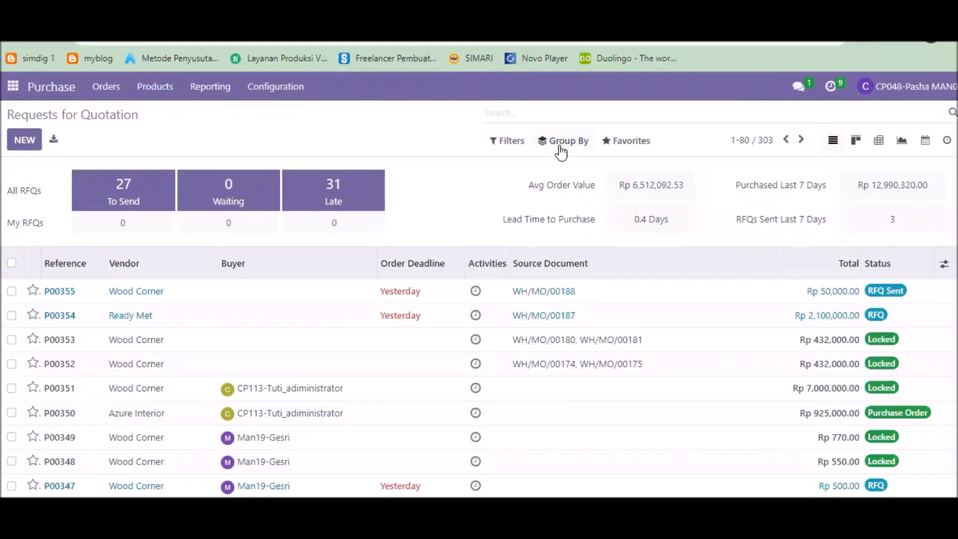
pyautogui.click(562, 139)
# Step: Search the requests for quotation for P00354, open it and confirm it as a purchase order
pyautogui.click(538, 116)
pyautogui.write('p00354')
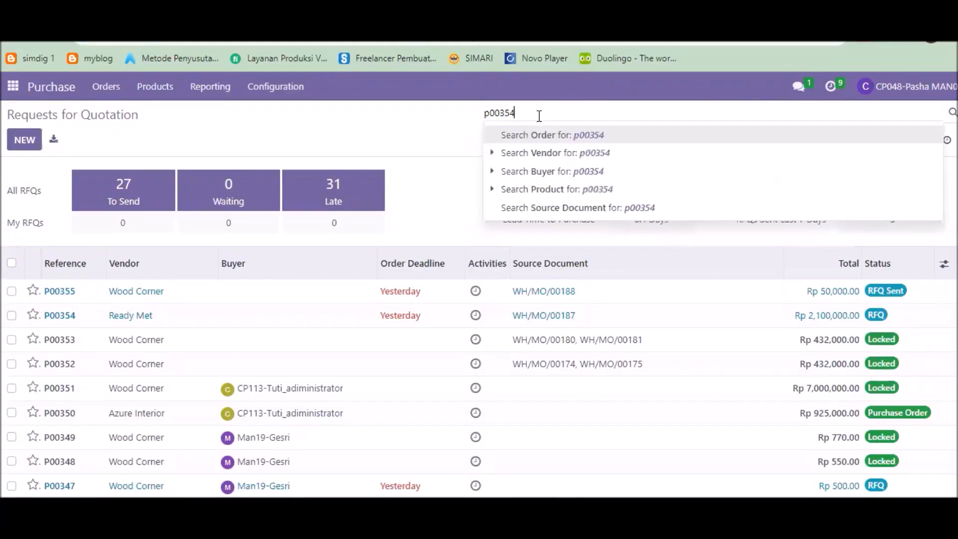
pyautogui.press('Return')
pyautogui.click(62, 291)
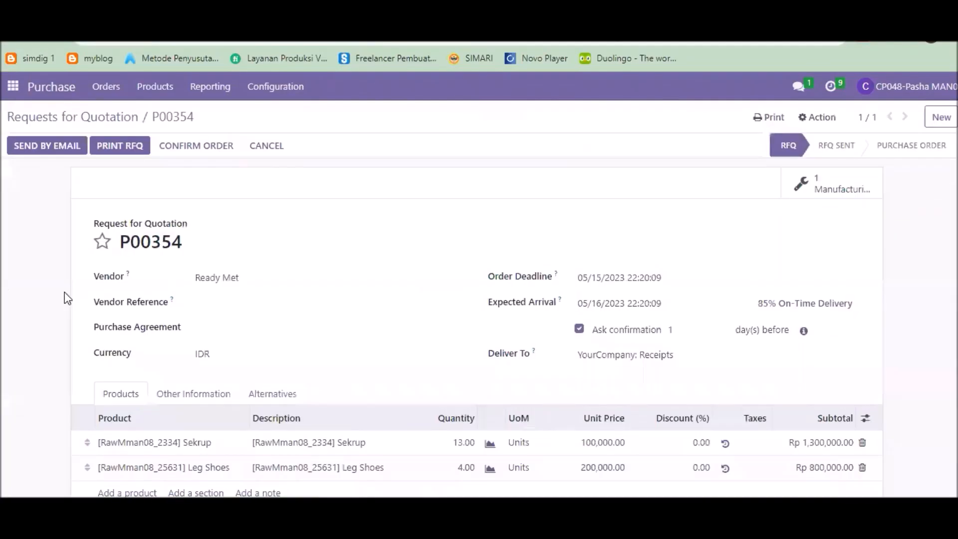
pyautogui.click(182, 146)
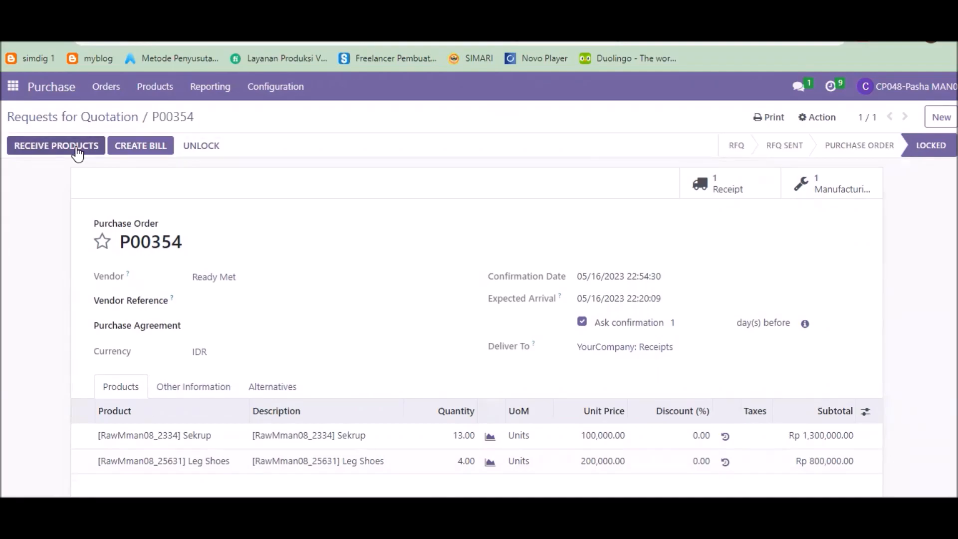
# Step: Receive P00354's products by finding its receipt WH/IN/00314, setting quantities and validating it
pyautogui.click(77, 147)
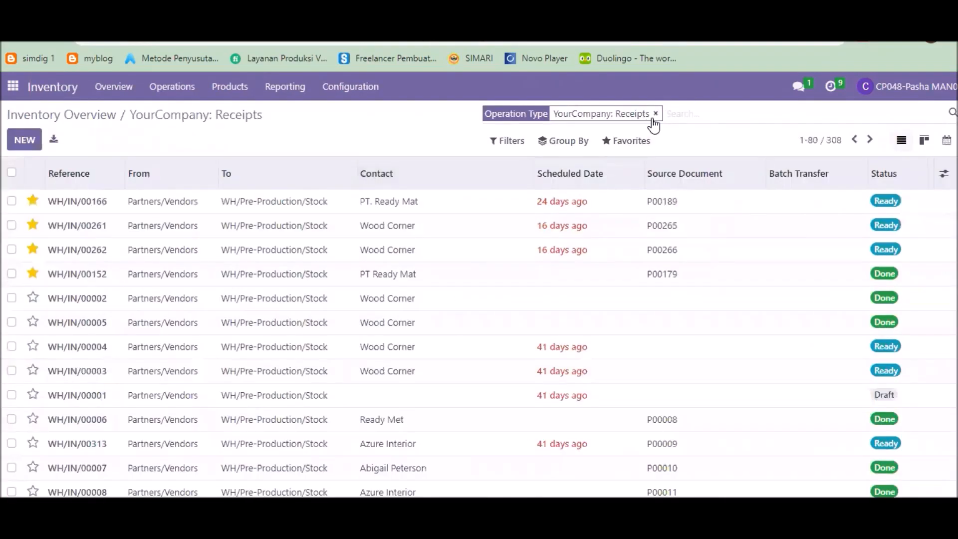
pyautogui.click(653, 113)
pyautogui.click(562, 140)
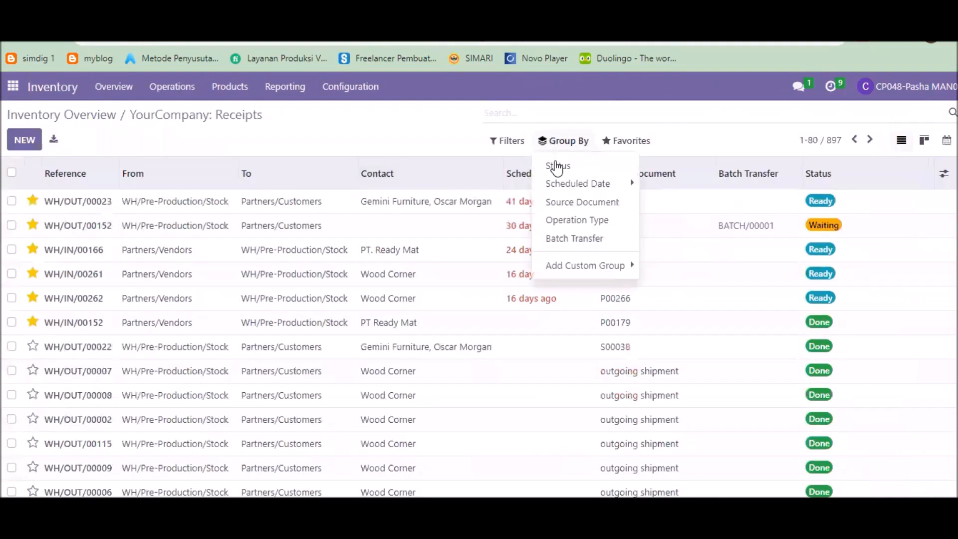
pyautogui.click(571, 213)
pyautogui.click(624, 113)
pyautogui.write('WH/MO/00187')
pyautogui.hotkey('ctrl', 'a')
pyautogui.write('p00354')
pyautogui.press('Return')
pyautogui.click(117, 204)
pyautogui.click(98, 220)
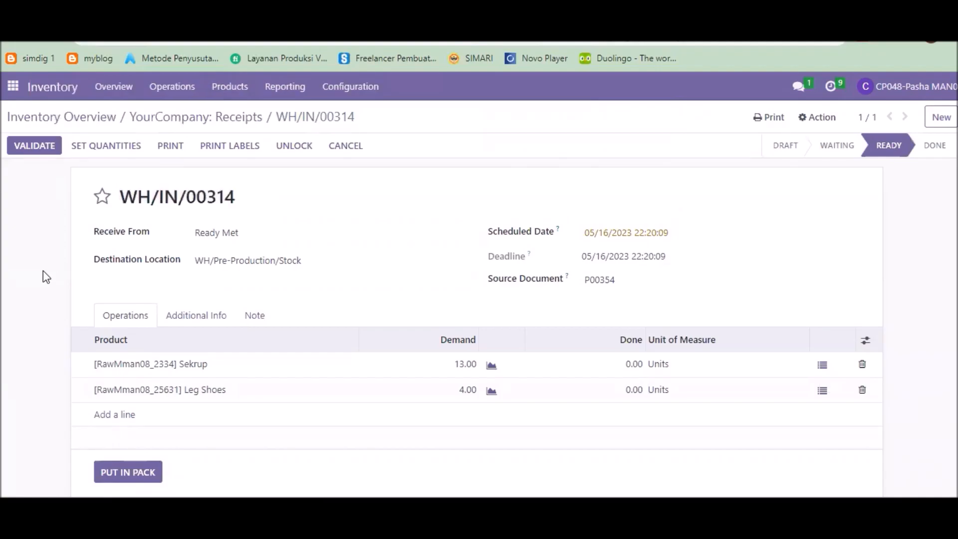
pyautogui.click(119, 146)
pyautogui.click(40, 152)
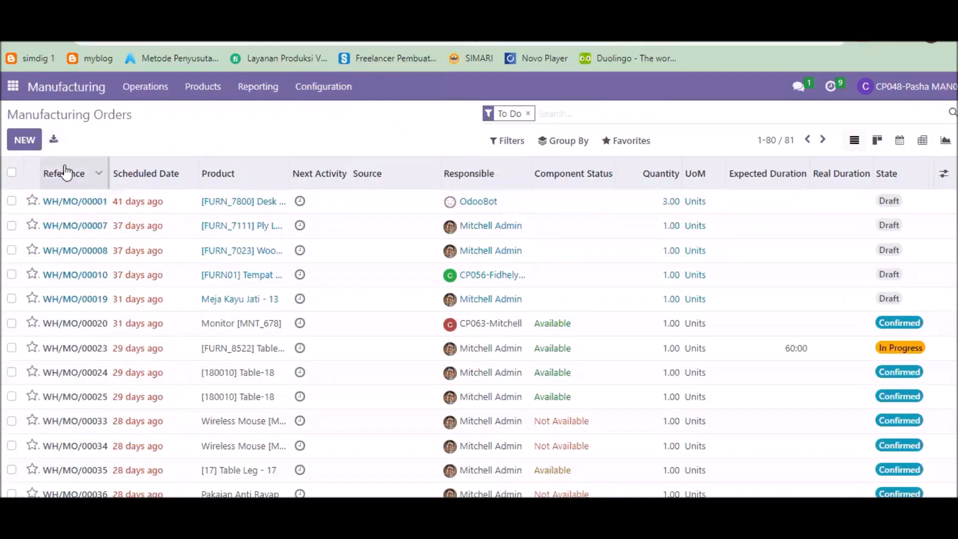
# Step: Find the pick-components transfer WH/INT/00200 for source document WH/MO/00188 and validate it
pyautogui.click(65, 173)
pyautogui.click(75, 171)
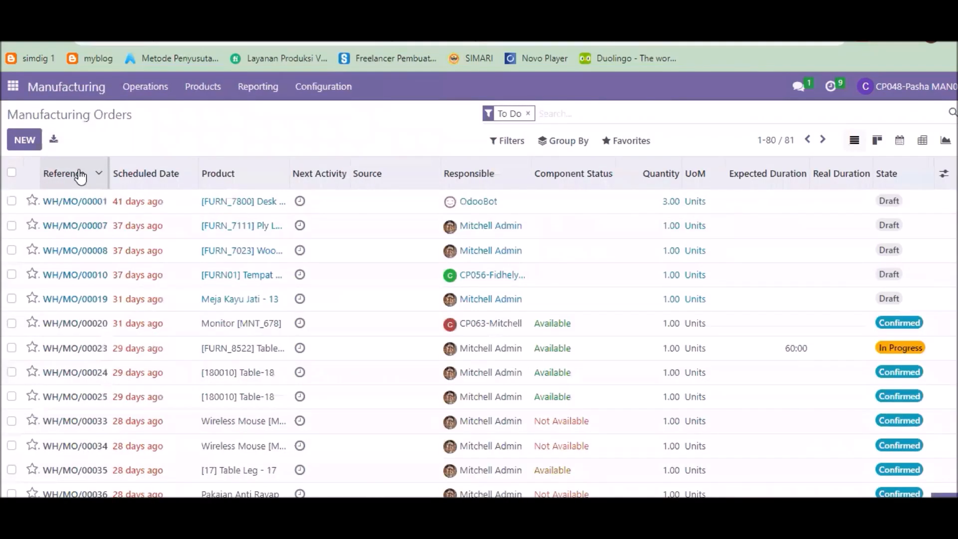
pyautogui.click(80, 201)
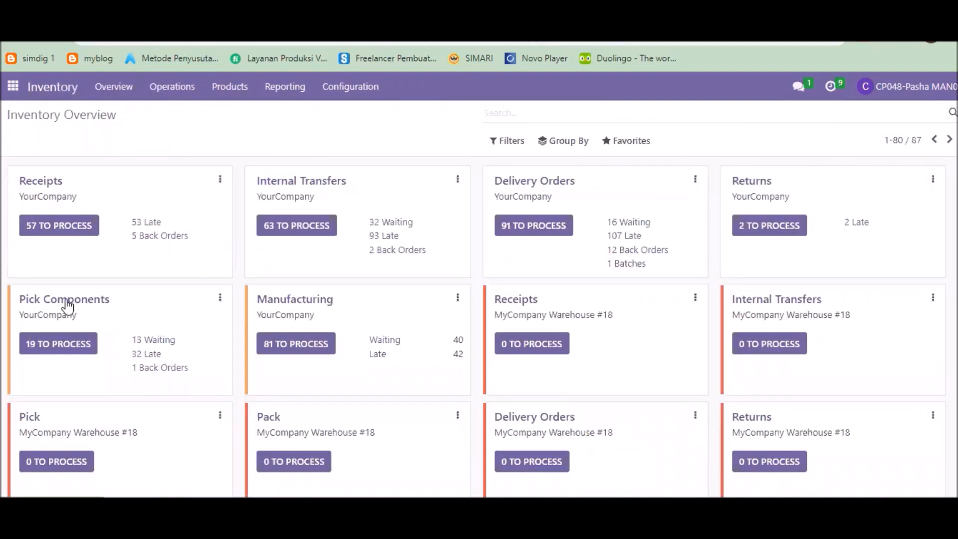
pyautogui.click(65, 304)
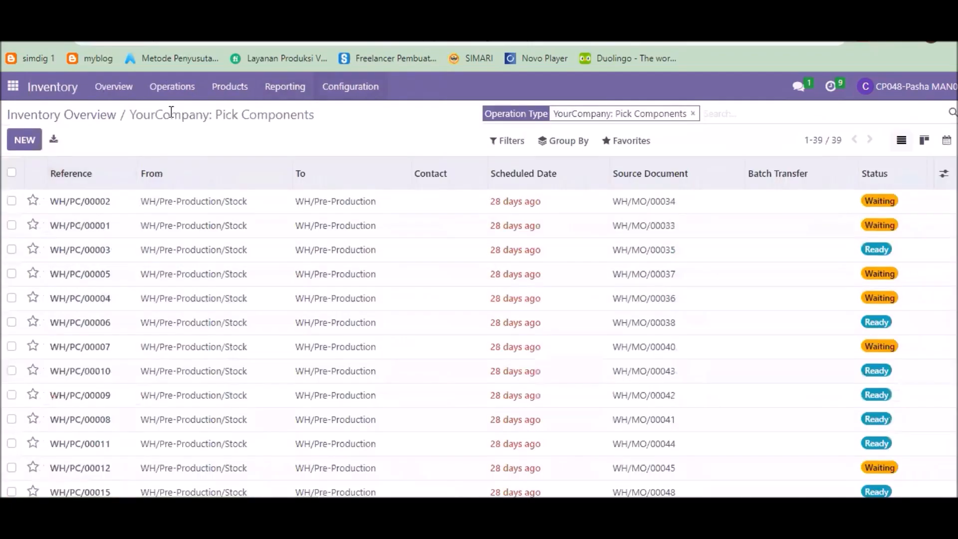
pyautogui.click(566, 141)
pyautogui.click(577, 201)
pyautogui.click(628, 113)
pyautogui.write('WH/MO/00188')
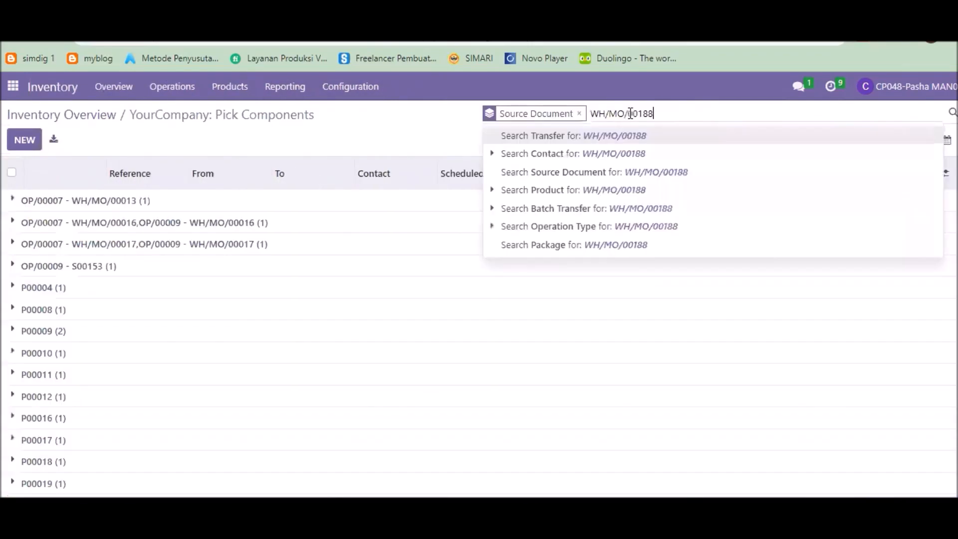
pyautogui.press('Return')
pyautogui.click(110, 226)
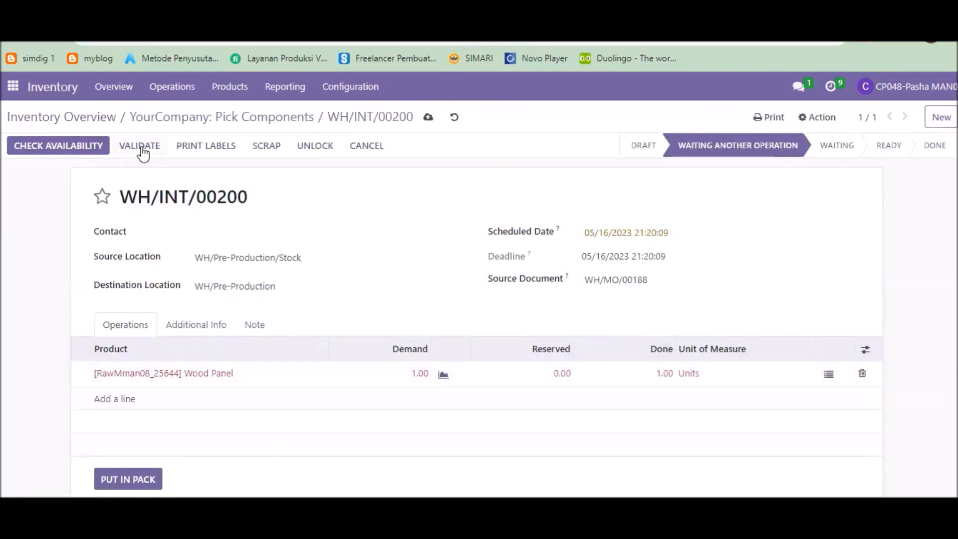
pyautogui.click(141, 148)
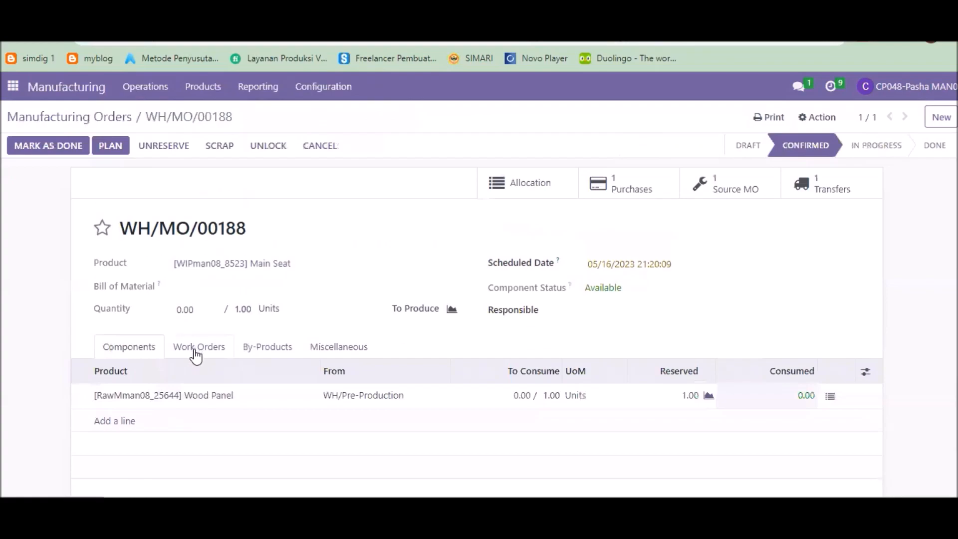
# Step: Start and finish the Cutting man08 work order of WH/MO/00188, then mark the order as done
pyautogui.click(196, 356)
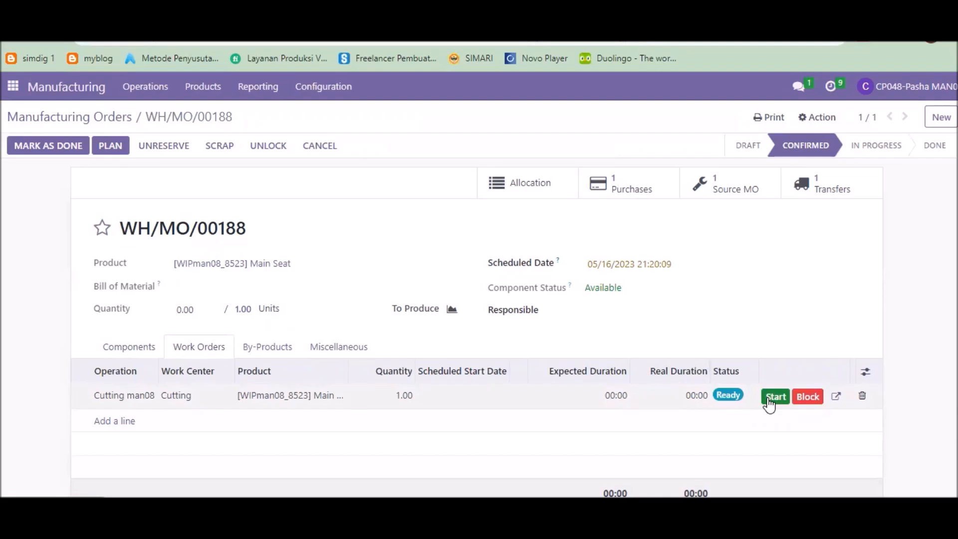
pyautogui.click(774, 397)
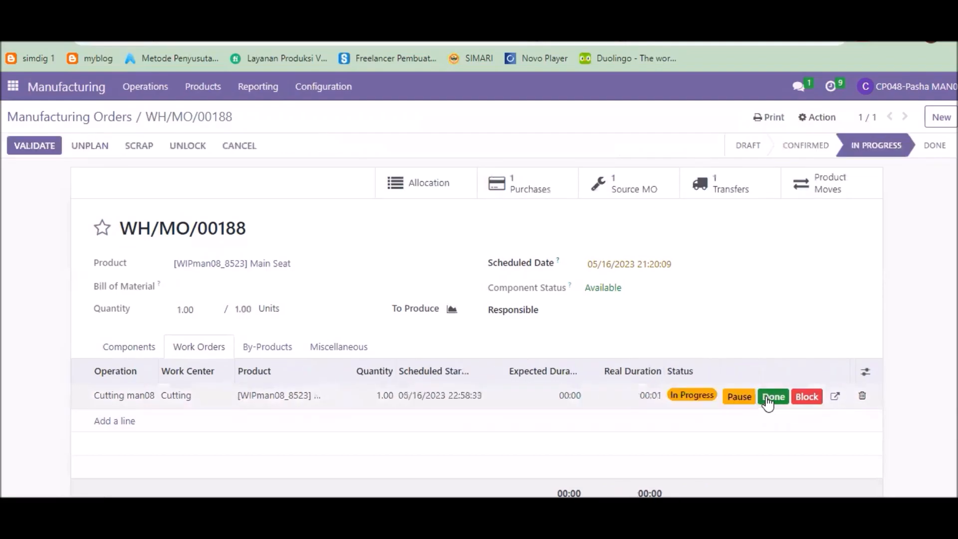
pyautogui.click(772, 397)
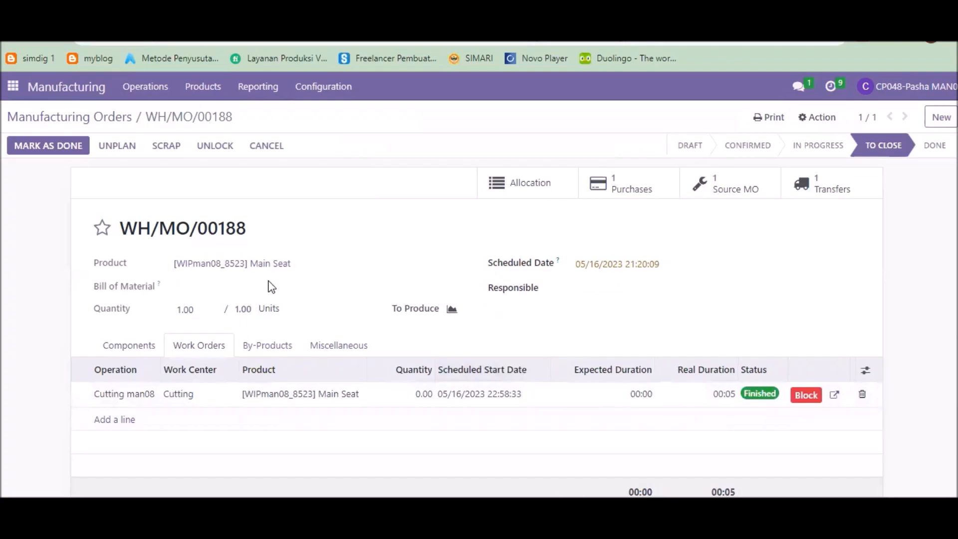
pyautogui.click(48, 146)
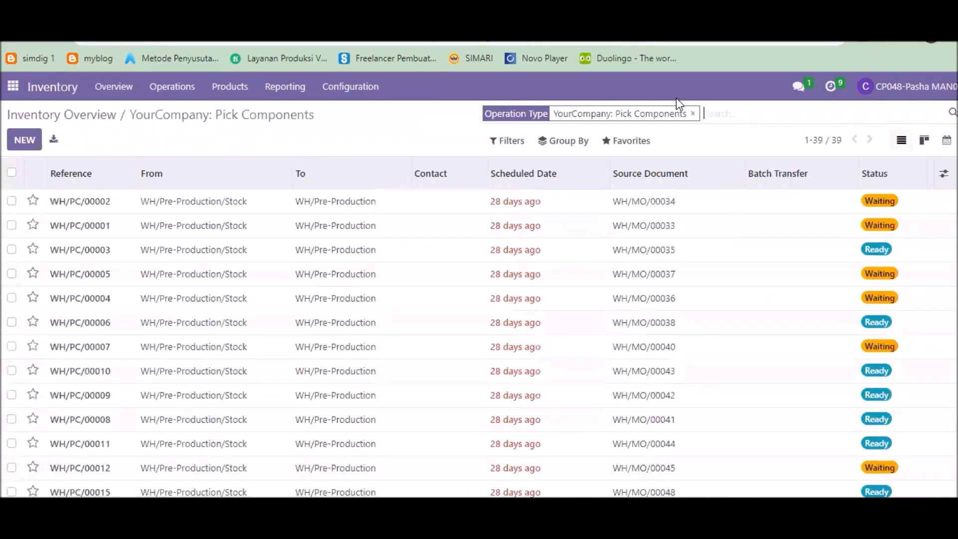
# Step: Open the pick-components transfer WH/INT/00199 for WH/MO/00187, set its quantities and validate it
pyautogui.click(681, 110)
pyautogui.click(568, 141)
pyautogui.click(576, 201)
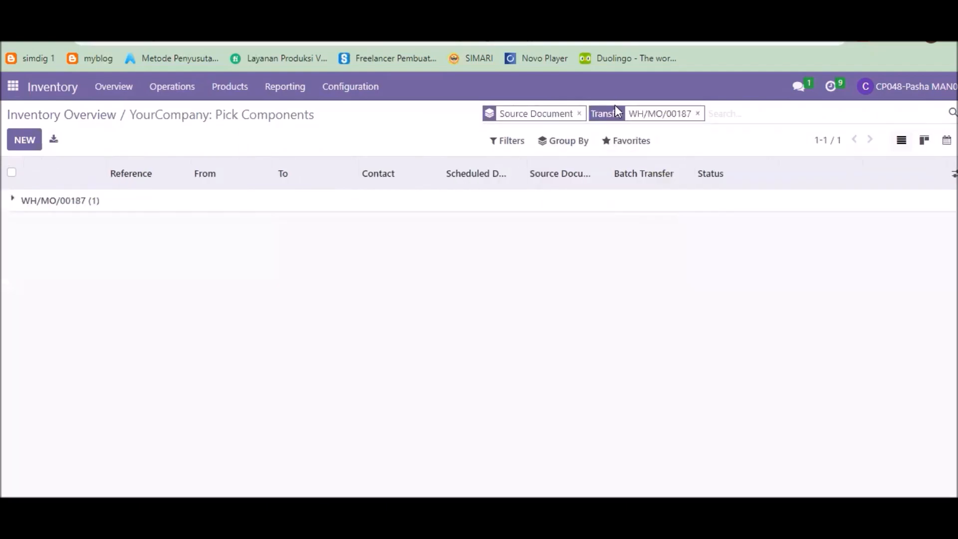
pyautogui.click(288, 199)
pyautogui.click(117, 224)
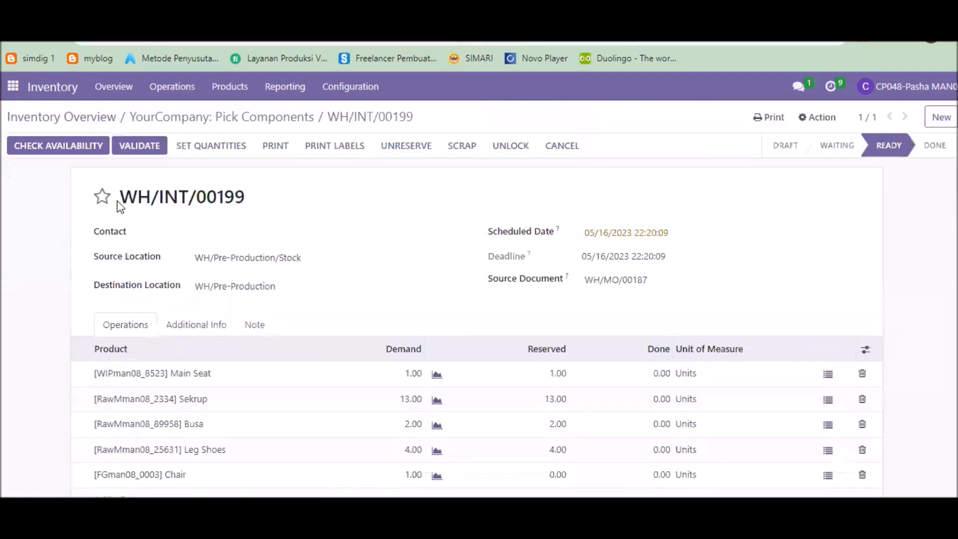
pyautogui.click(181, 148)
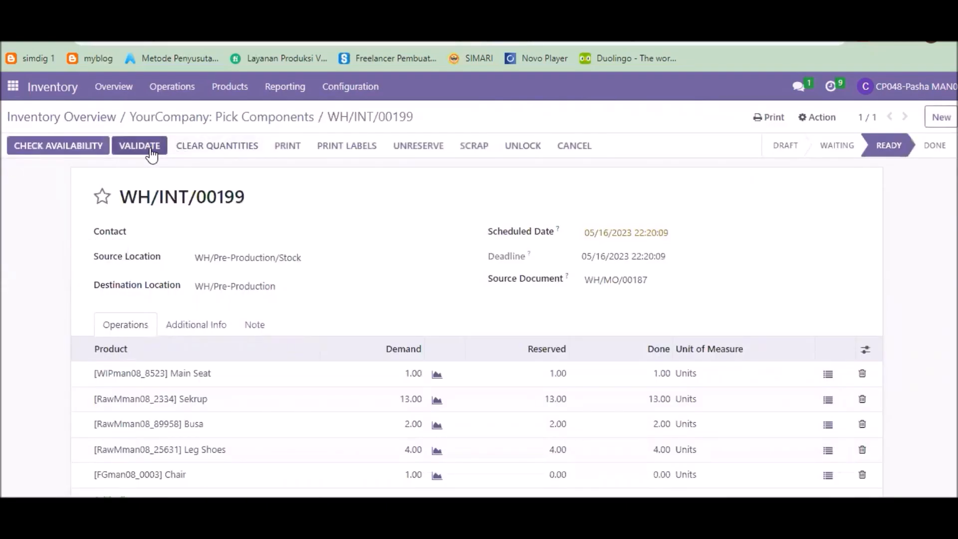
pyautogui.click(139, 146)
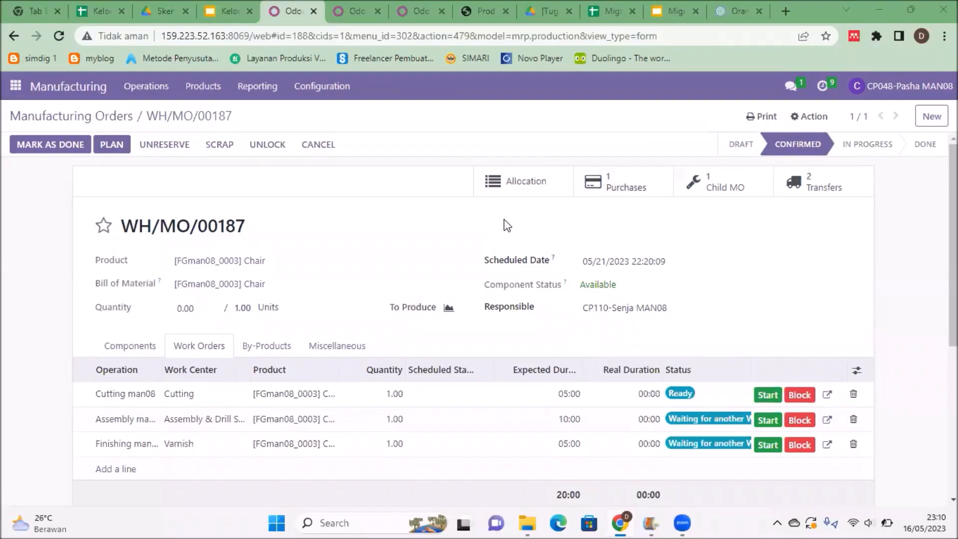
# Step: Plan the Chair order WH/MO/00187 and run its Cutting, Assembly and Finishing work orders through to finished
pyautogui.click(113, 145)
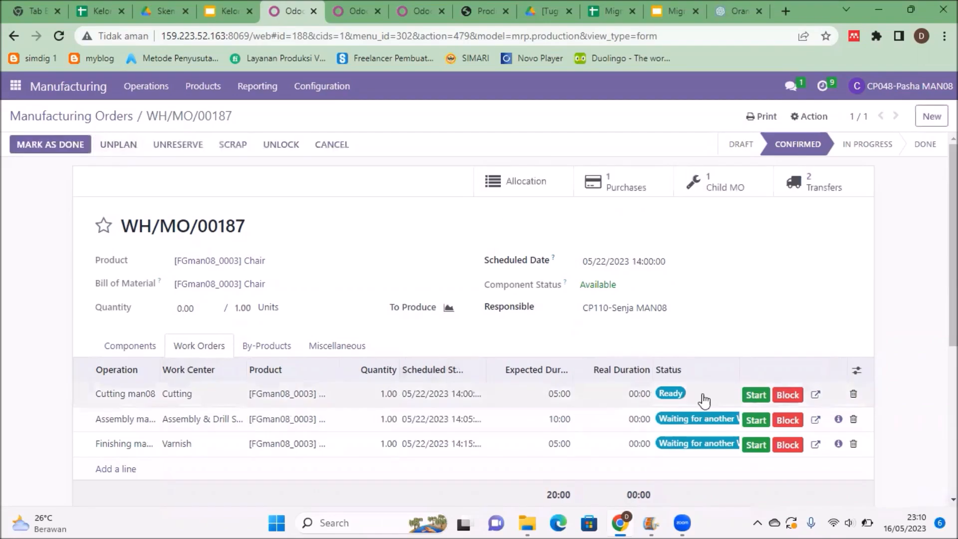
pyautogui.click(754, 396)
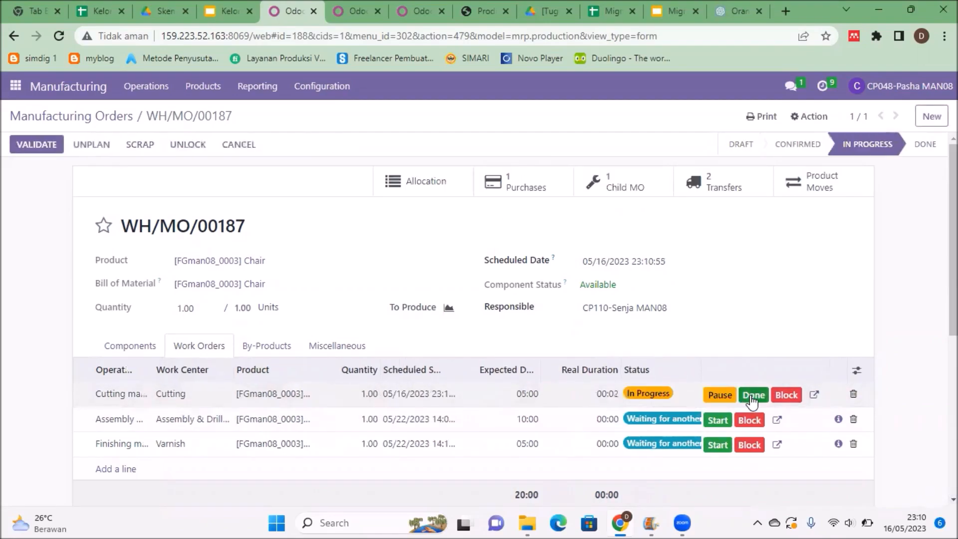
pyautogui.click(753, 396)
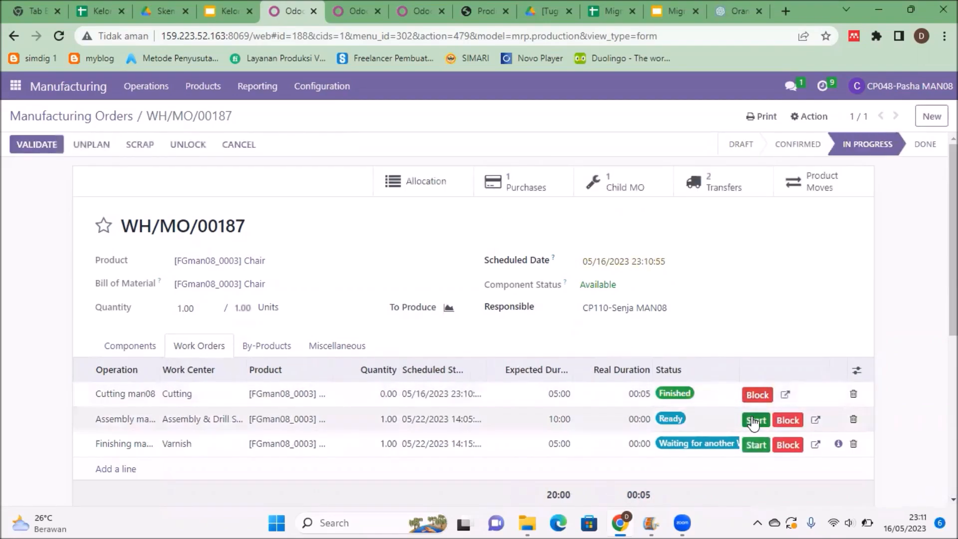
pyautogui.click(753, 421)
pyautogui.click(770, 445)
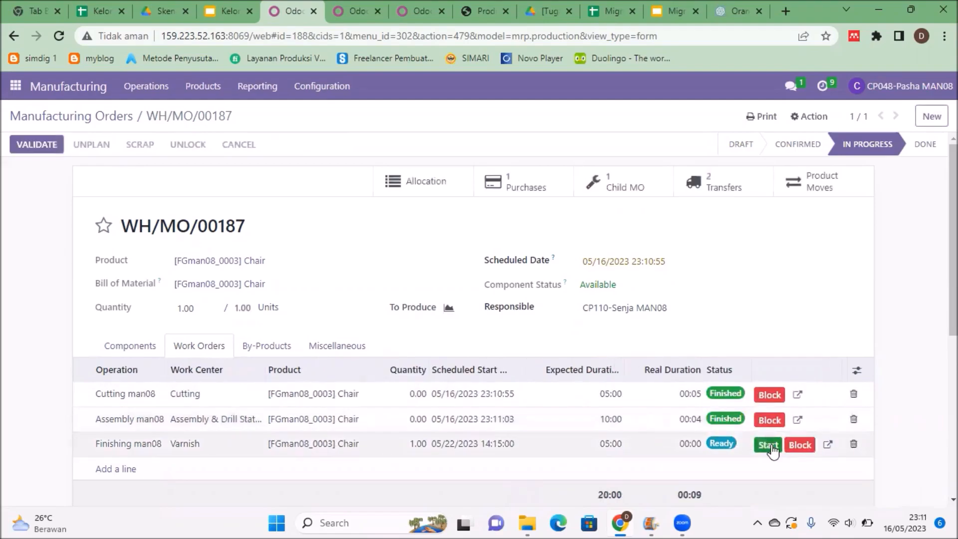
pyautogui.click(766, 445)
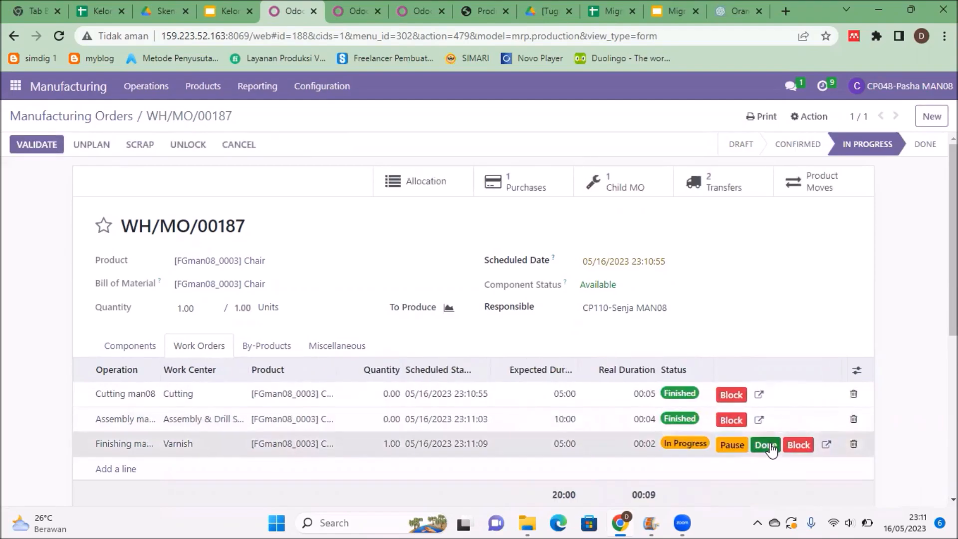
# Step: Mark the Chair manufacturing order WH/MO/00187 as done
pyautogui.click(158, 347)
pyautogui.click(41, 145)
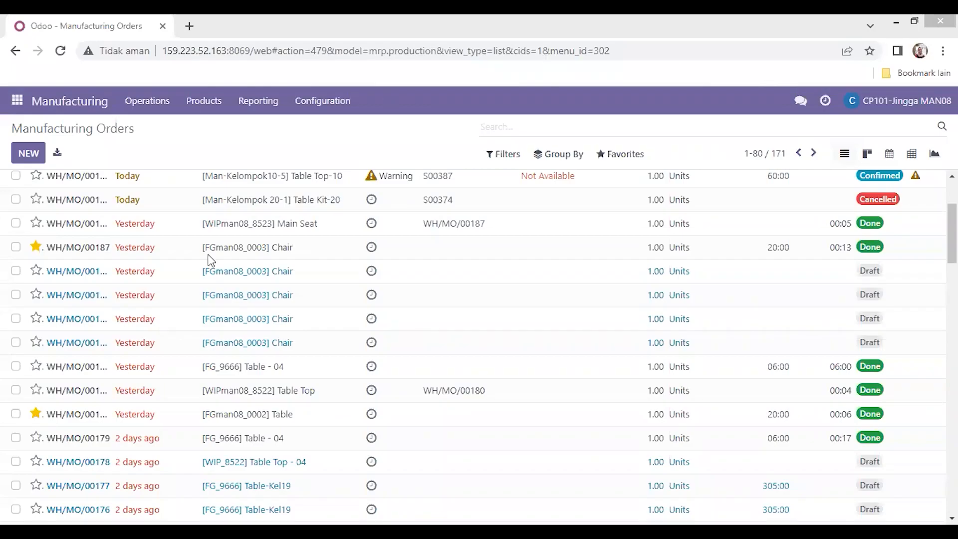
# Step: Open the Table manufacturing order WH/MO/00180 and scrap 1 unit of [FGman08_0002] Table from it
pyautogui.click(92, 422)
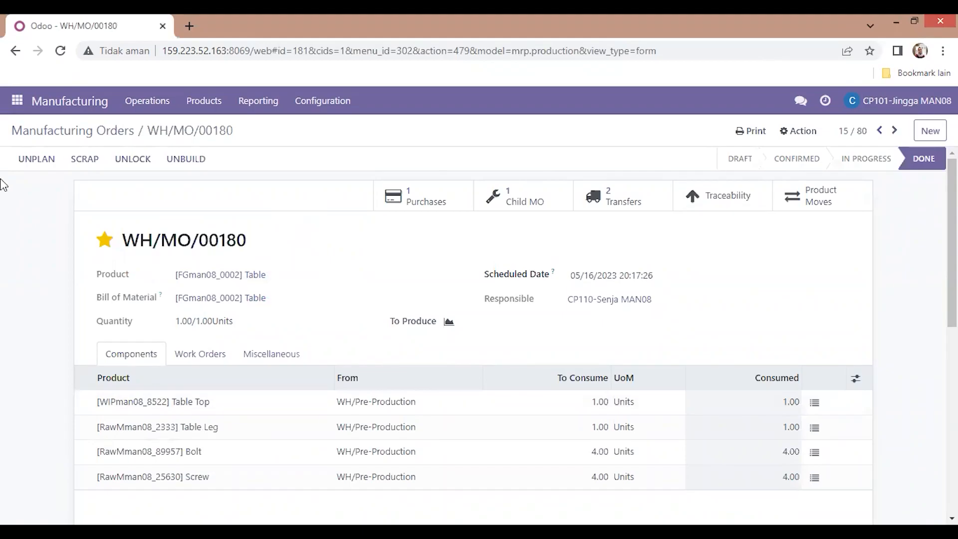
pyautogui.click(74, 162)
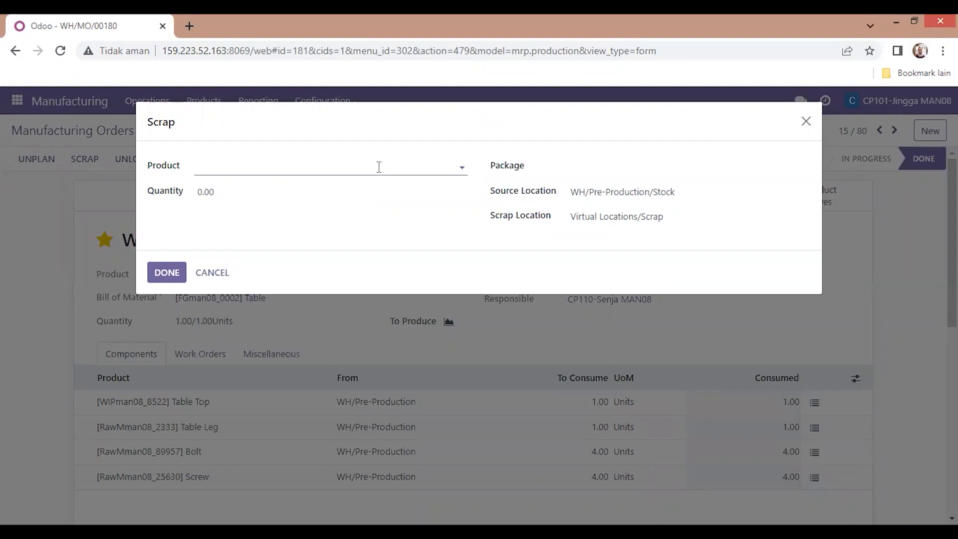
pyautogui.write('tab')
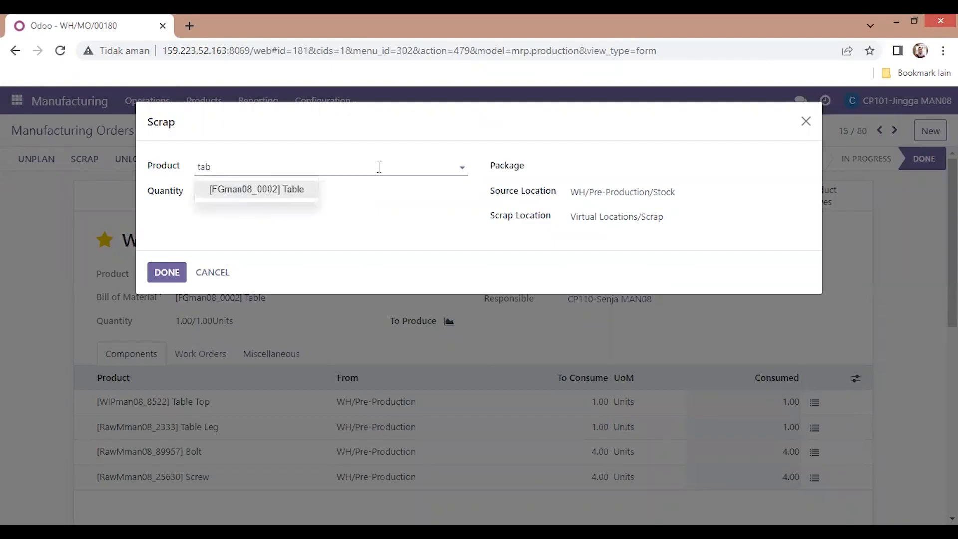
pyautogui.press('Tab')
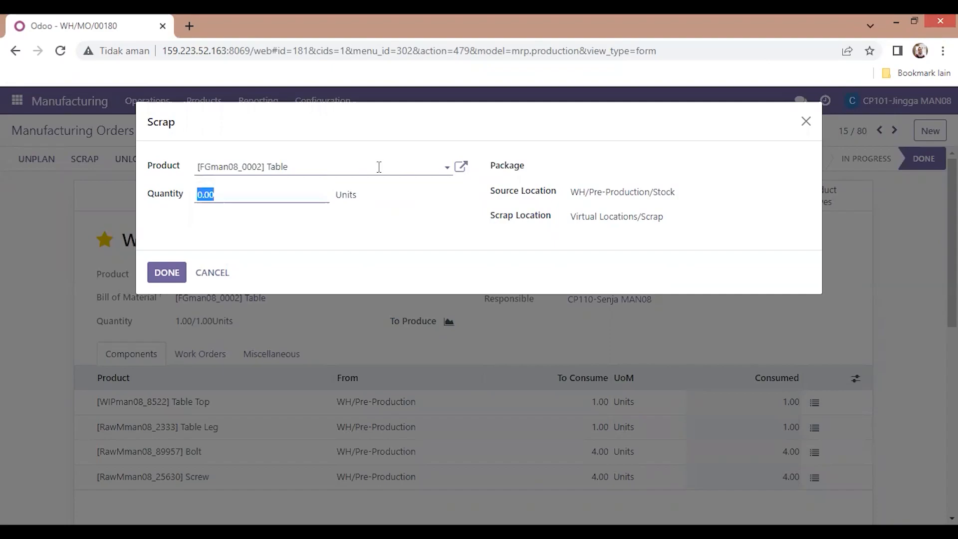
pyautogui.write('1')
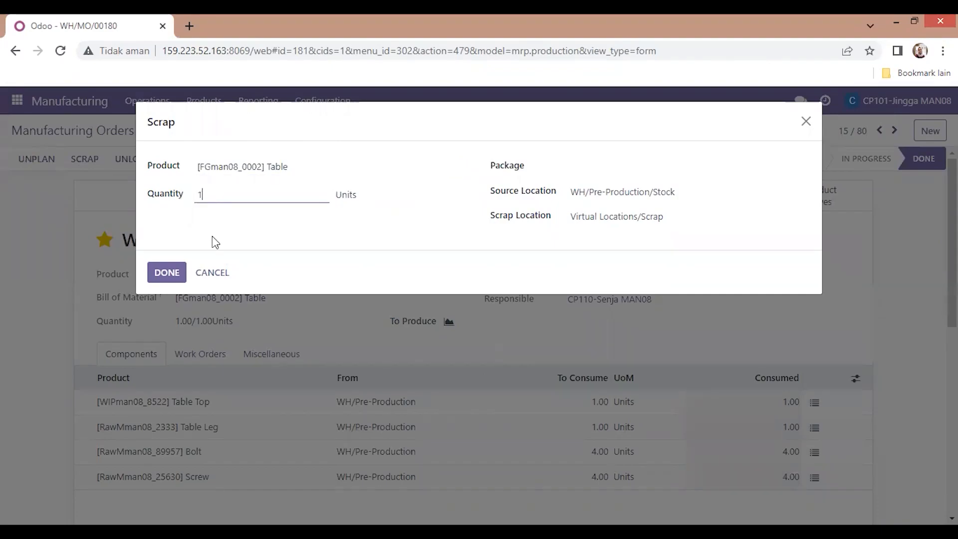
pyautogui.click(171, 274)
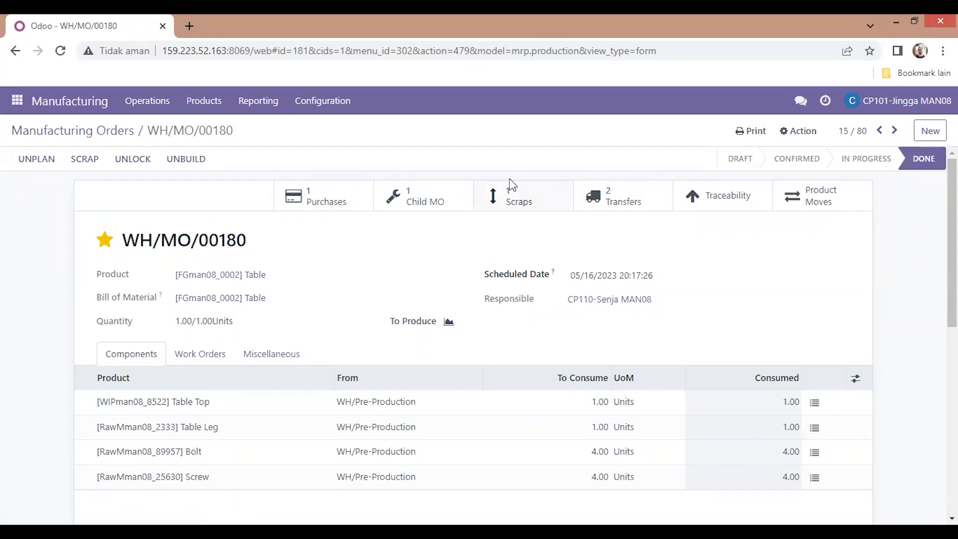
# Step: Review the scrap orders of WH/MO/00180, then return to the Manufacturing Orders list
pyautogui.click(511, 206)
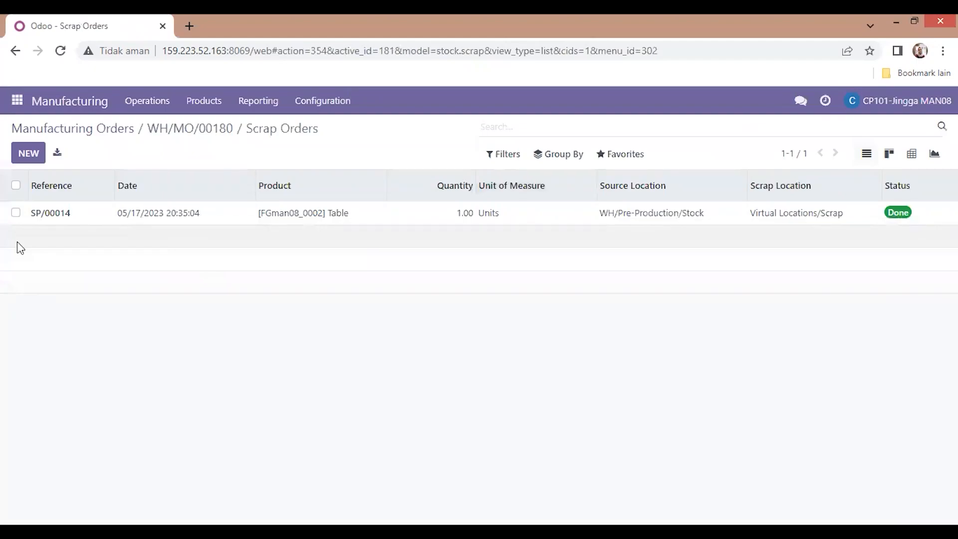
pyautogui.click(190, 132)
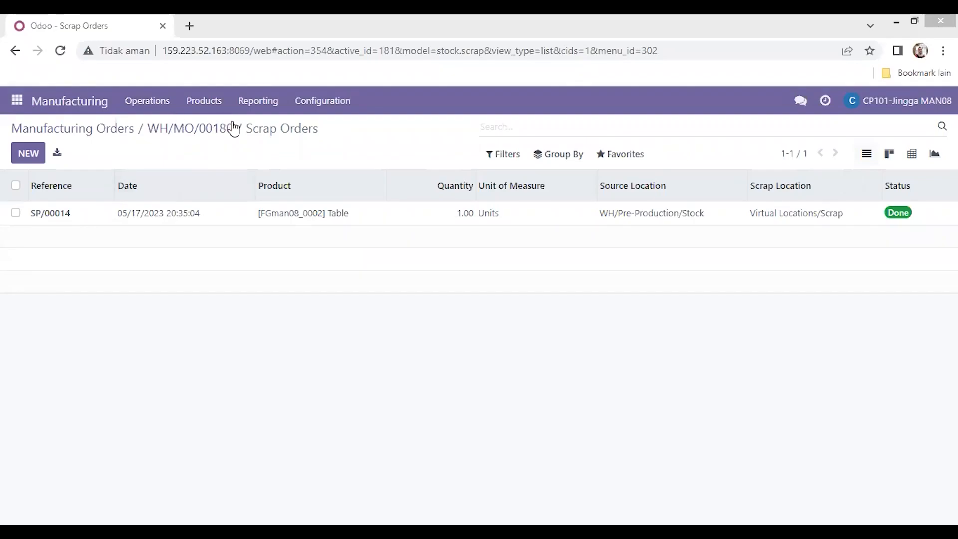
pyautogui.click(8, 105)
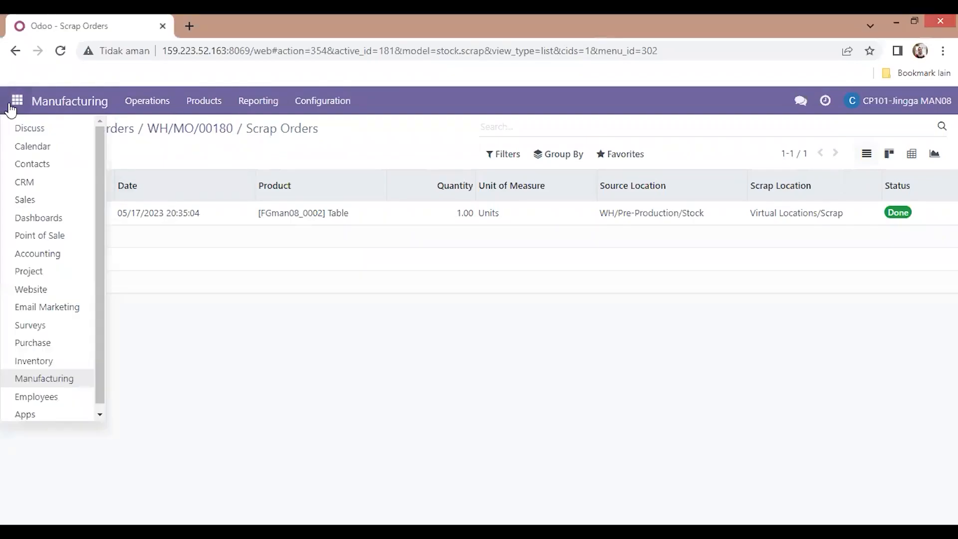
pyautogui.click(55, 378)
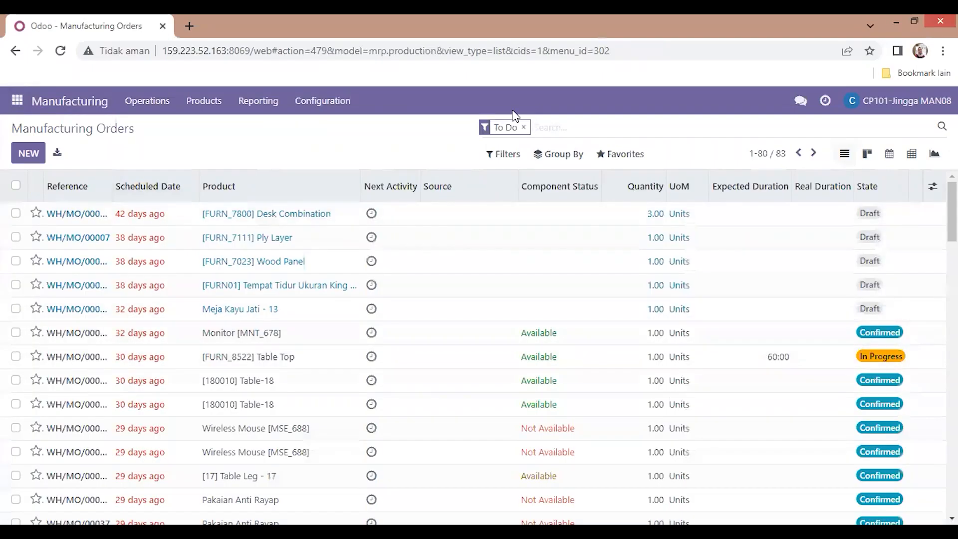
# Step: Clear the To Do filter, open the Chair order WH/MO/00187 and unbuild 1.00 unit of it
pyautogui.click(524, 128)
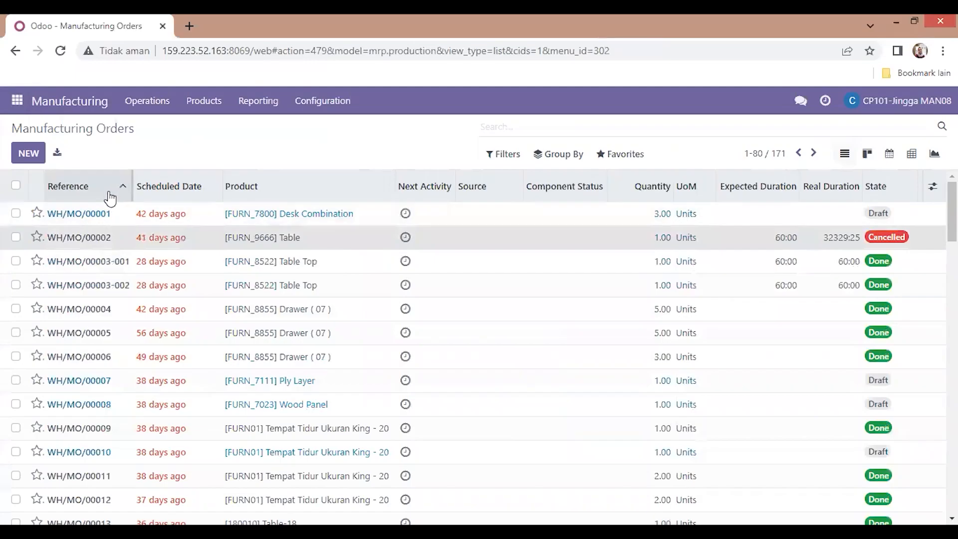
pyautogui.click(109, 237)
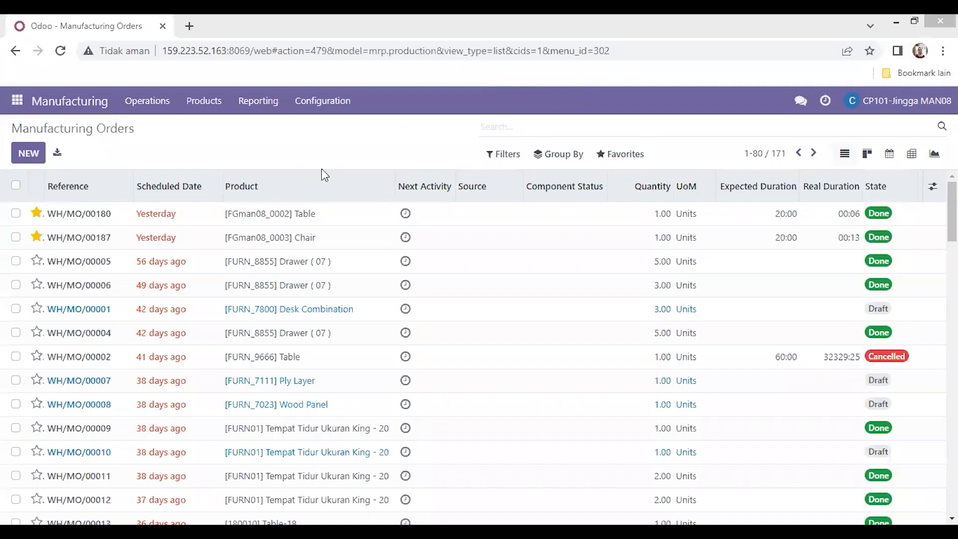
pyautogui.click(109, 244)
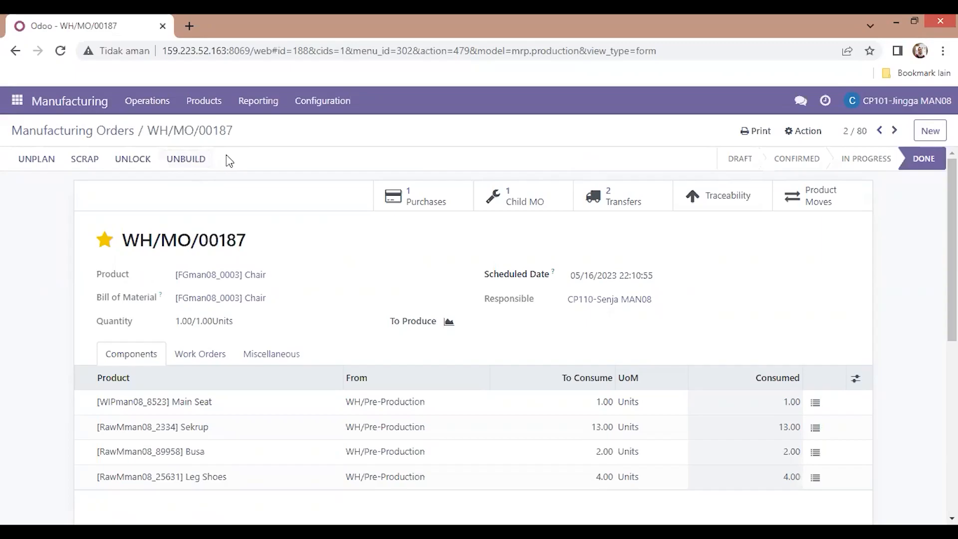
pyautogui.click(186, 158)
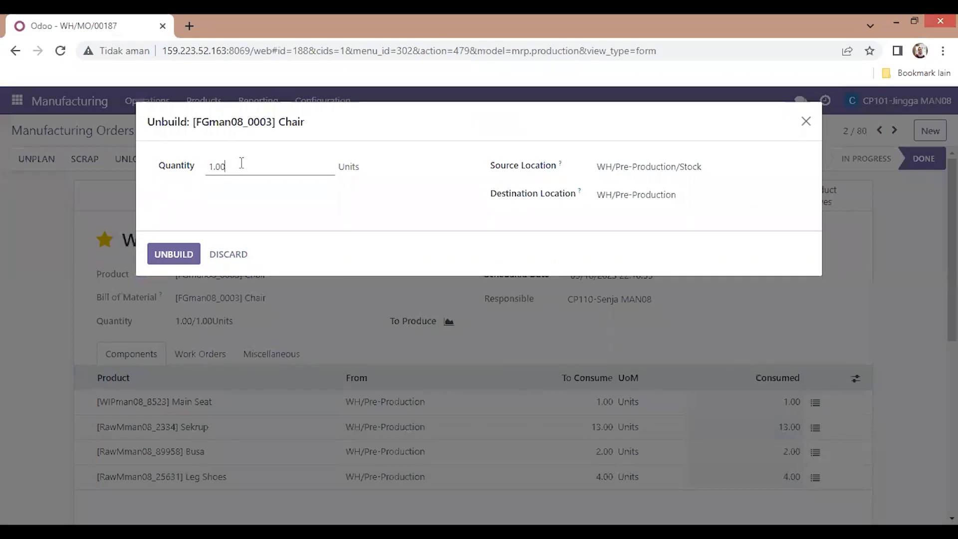
pyautogui.click(259, 166)
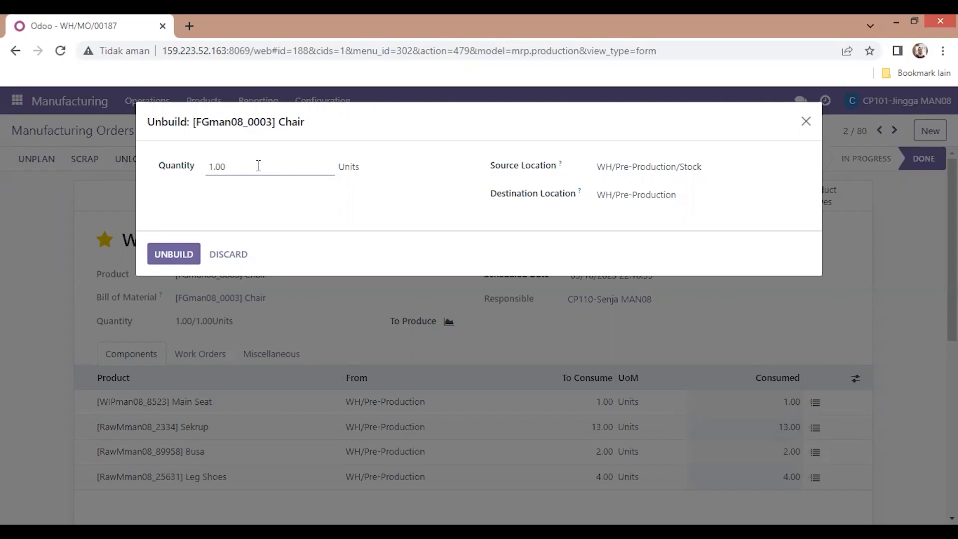
pyautogui.click(180, 255)
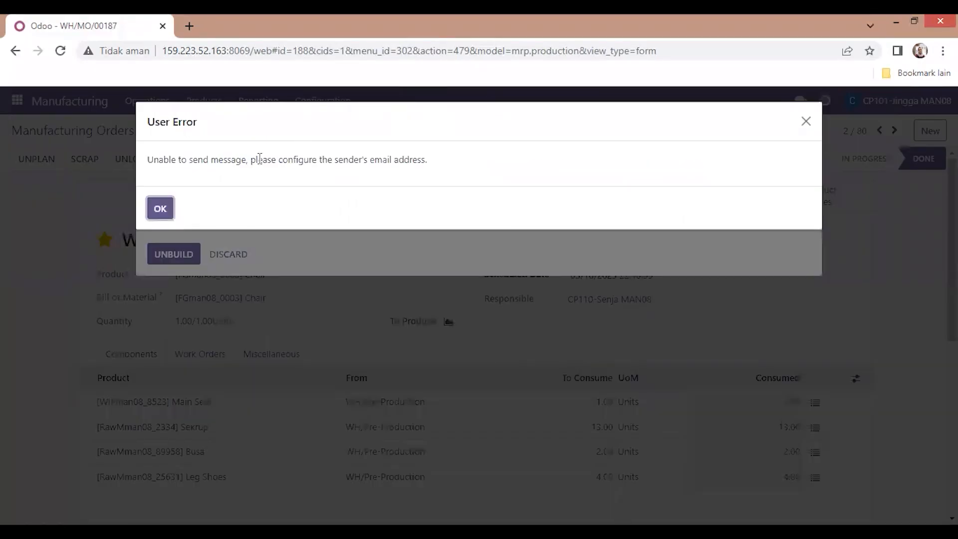
pyautogui.click(160, 212)
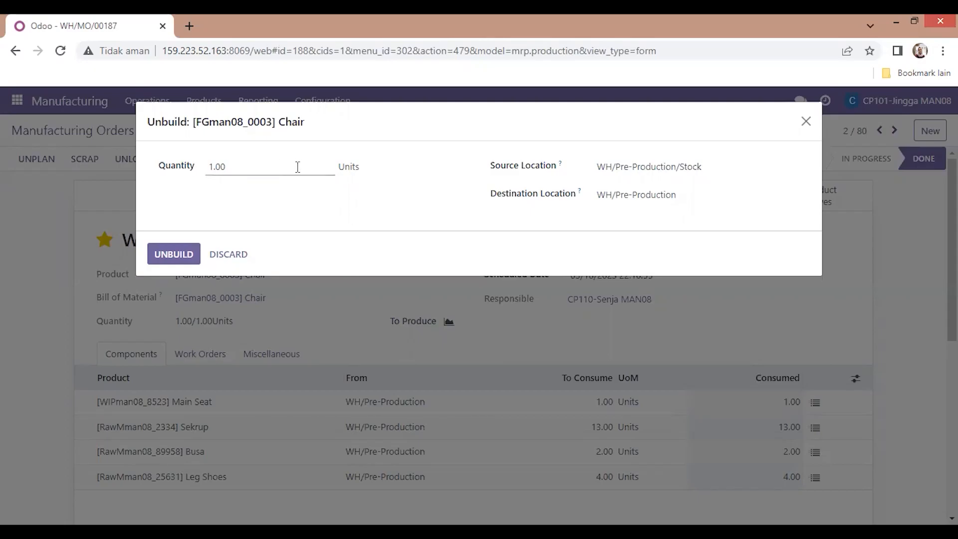
pyautogui.click(182, 256)
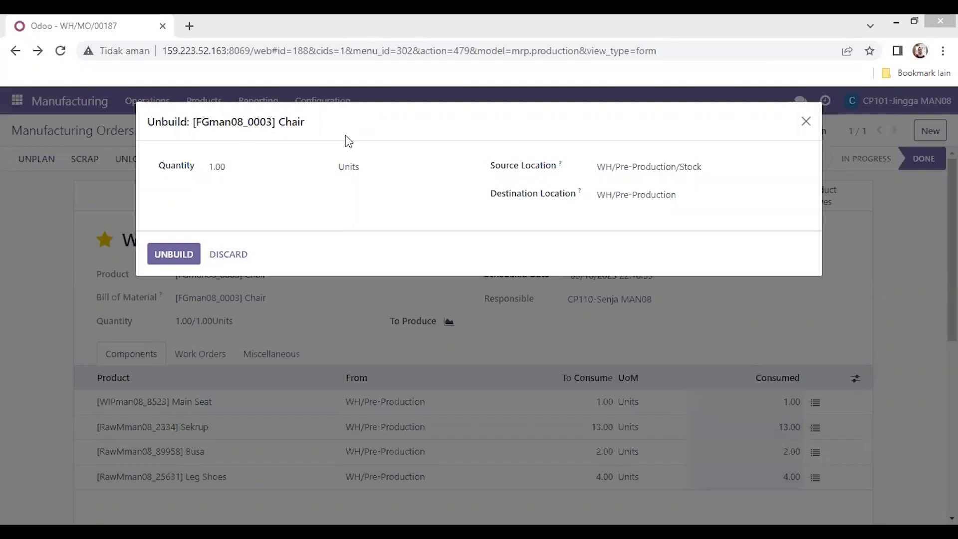
pyautogui.click(174, 255)
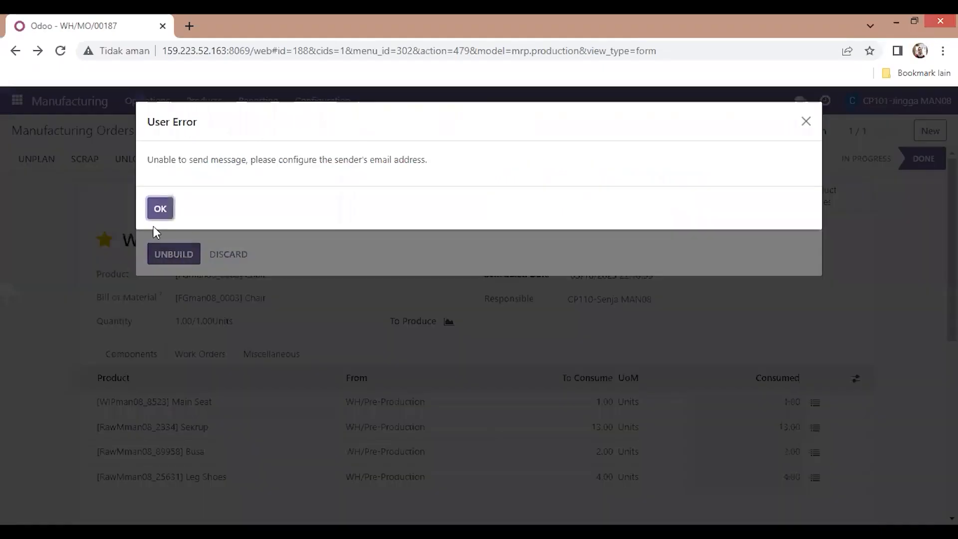
pyautogui.click(157, 211)
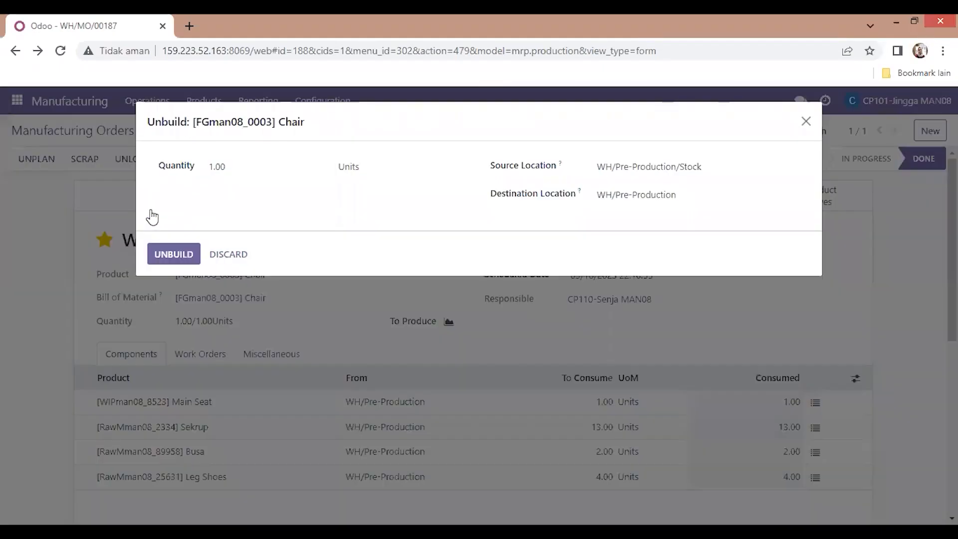
pyautogui.click(807, 123)
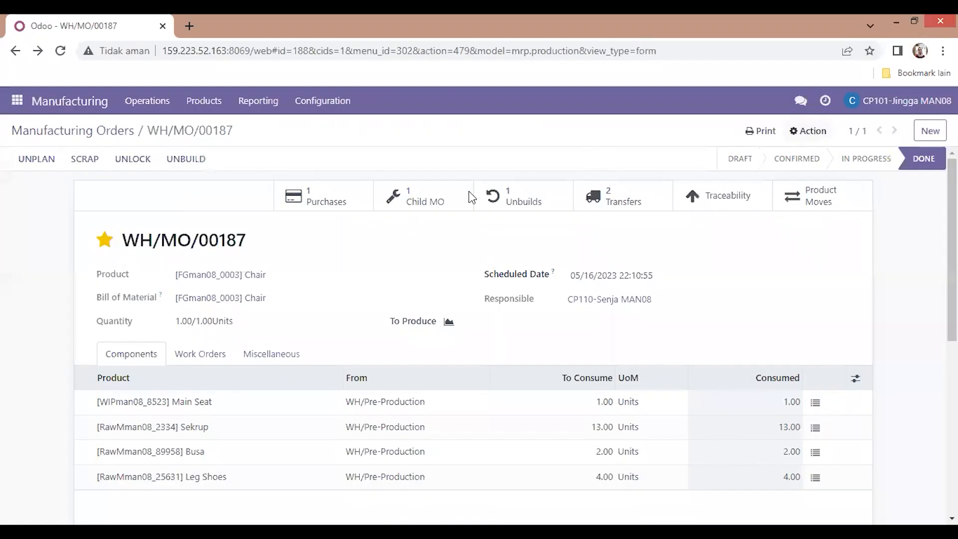
# Step: Open the Manufacturing Orders report, switch its measure to Quantity To Produce and show it as a pie chart
pyautogui.click(527, 204)
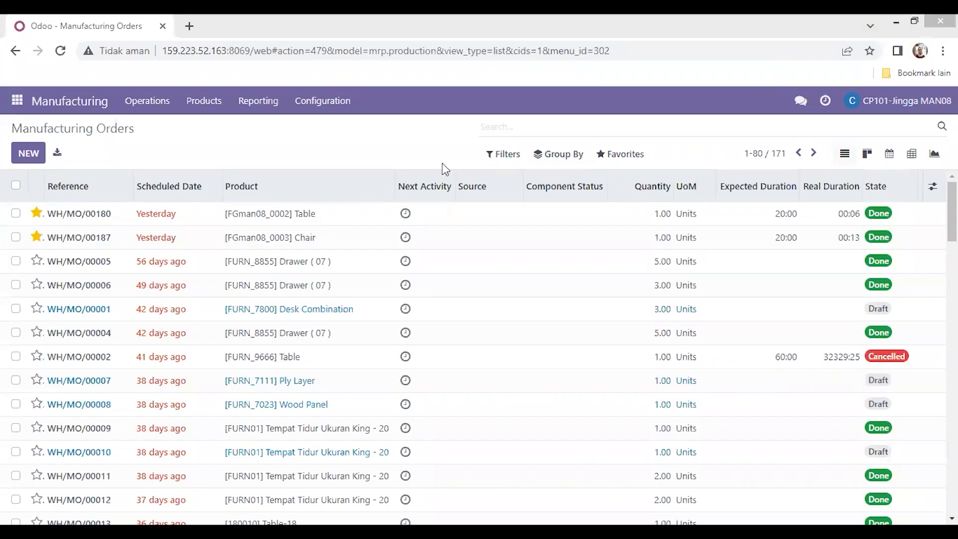
pyautogui.click(263, 110)
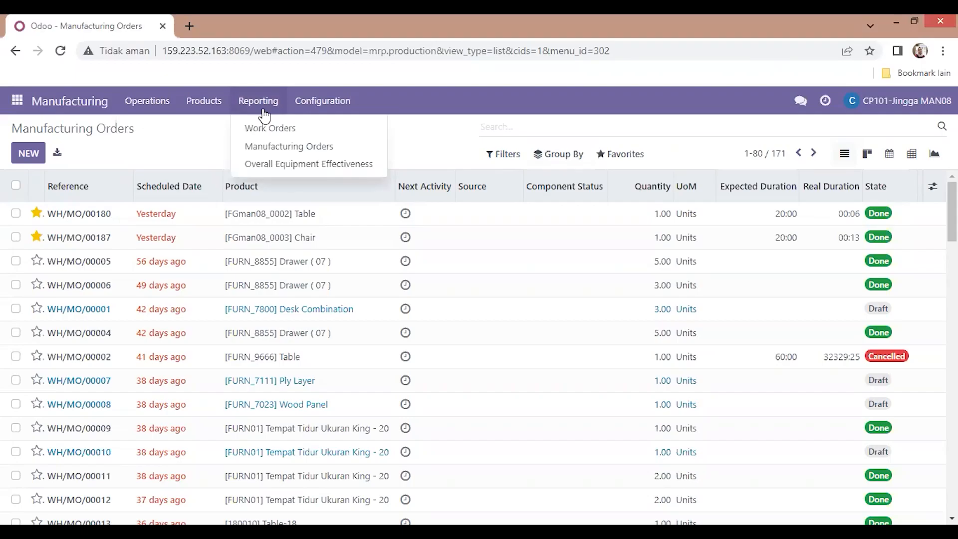
pyautogui.click(287, 150)
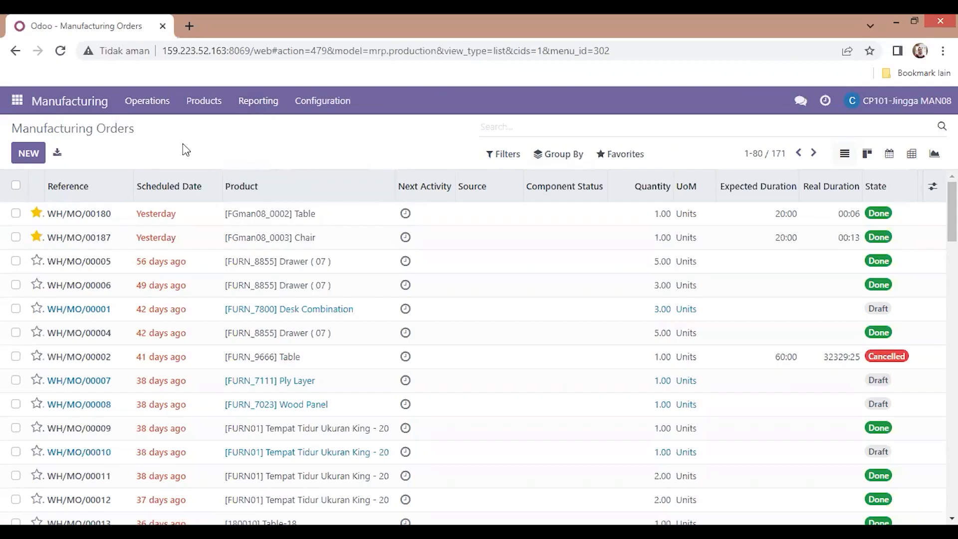
pyautogui.click(65, 155)
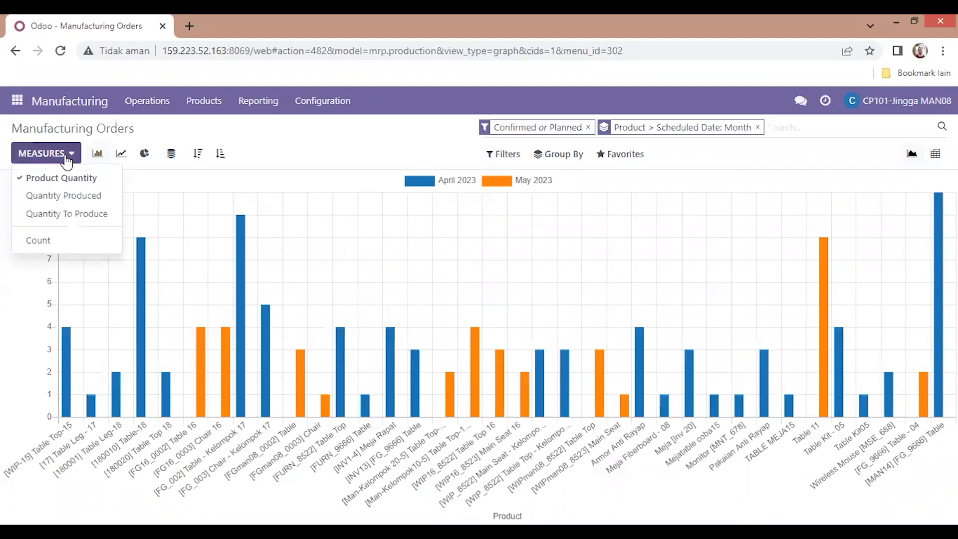
pyautogui.click(76, 213)
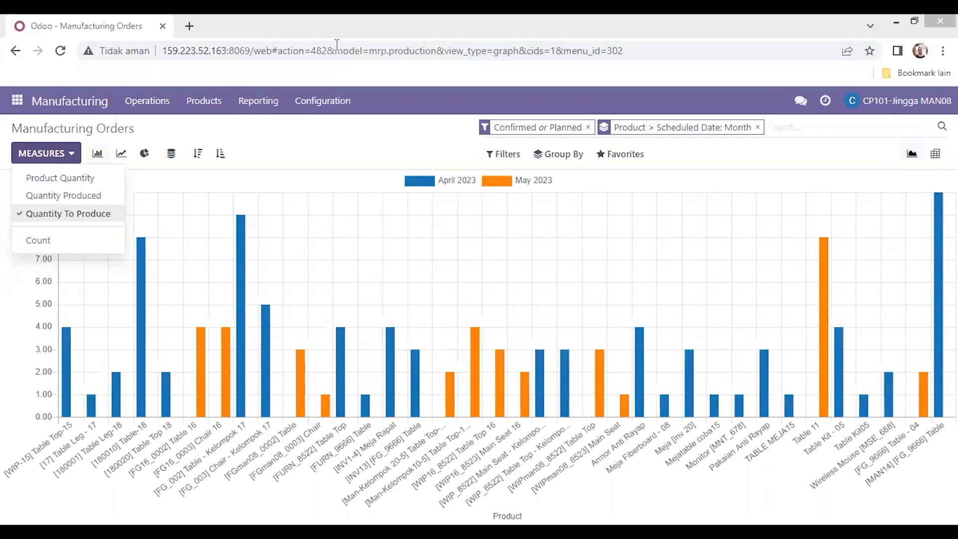
pyautogui.click(142, 156)
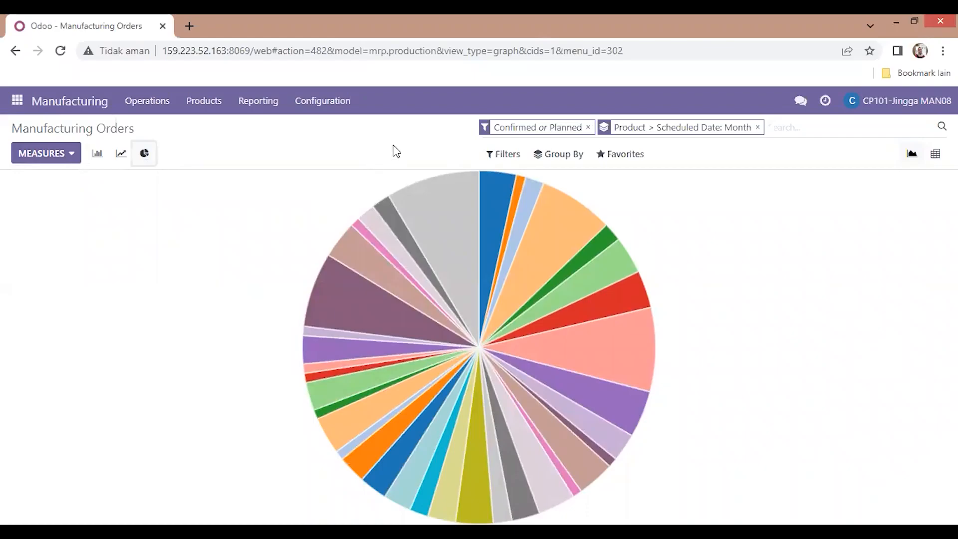
# Step: Examine individual slices of the pie chart for their product quantities
pyautogui.hotkey('alt', 'Tab')
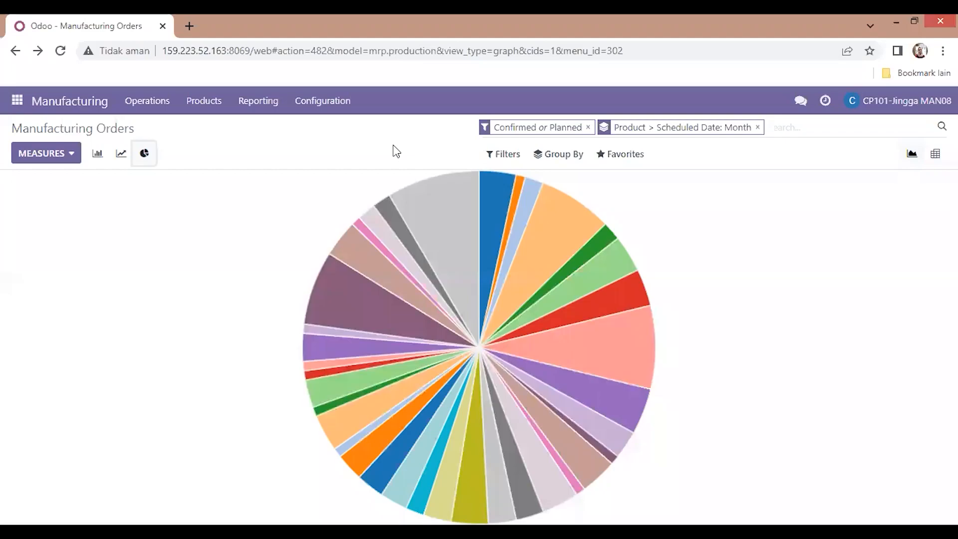
pyautogui.hotkey('alt', 'Tab')
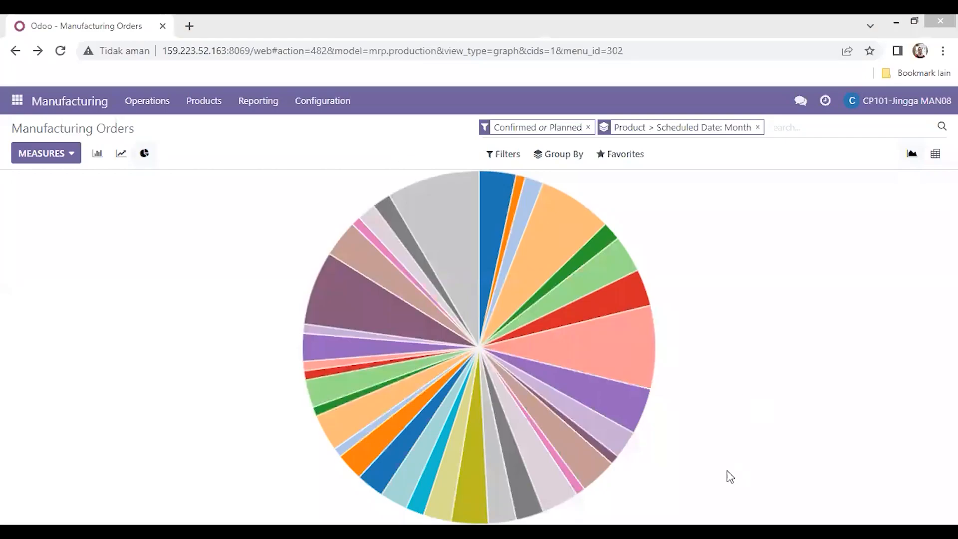
pyautogui.moveTo(591, 469)
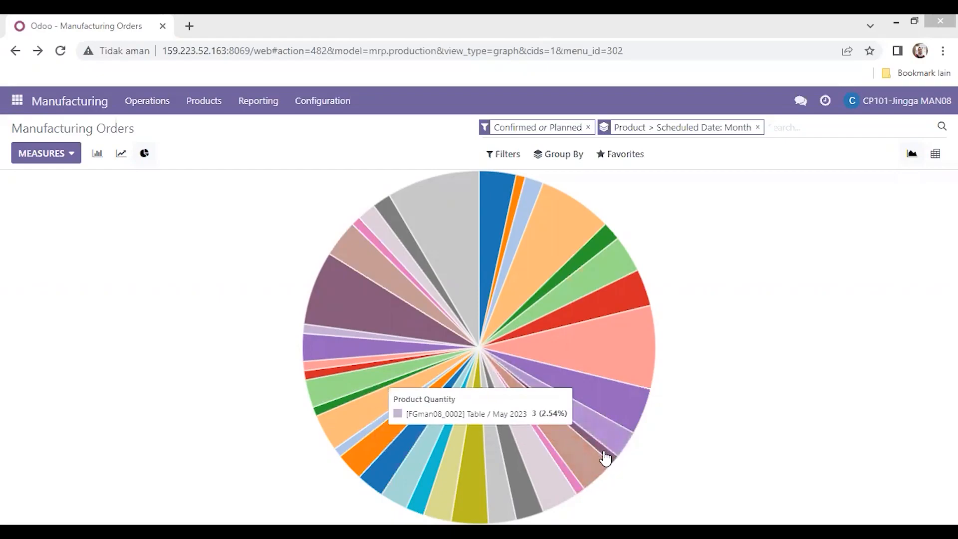
pyautogui.click(606, 457)
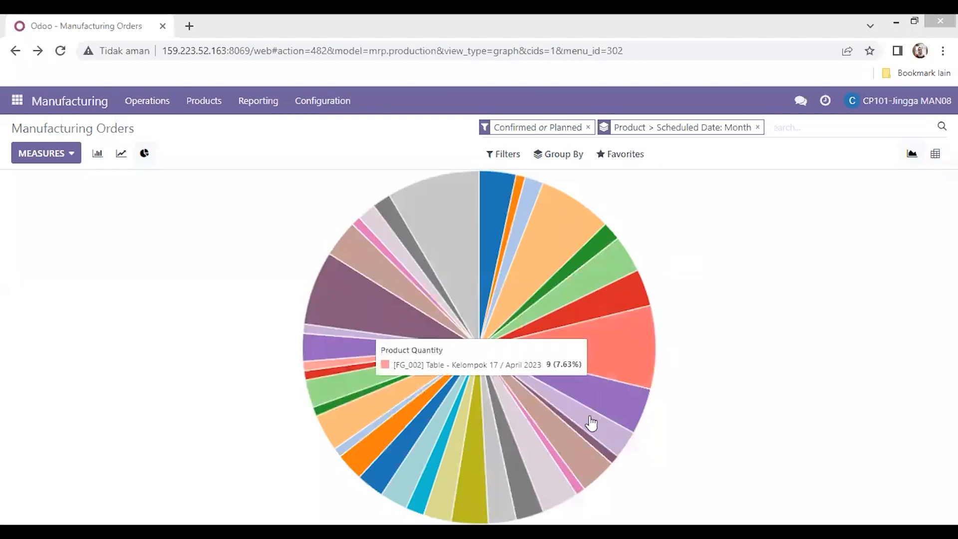
pyautogui.click(611, 441)
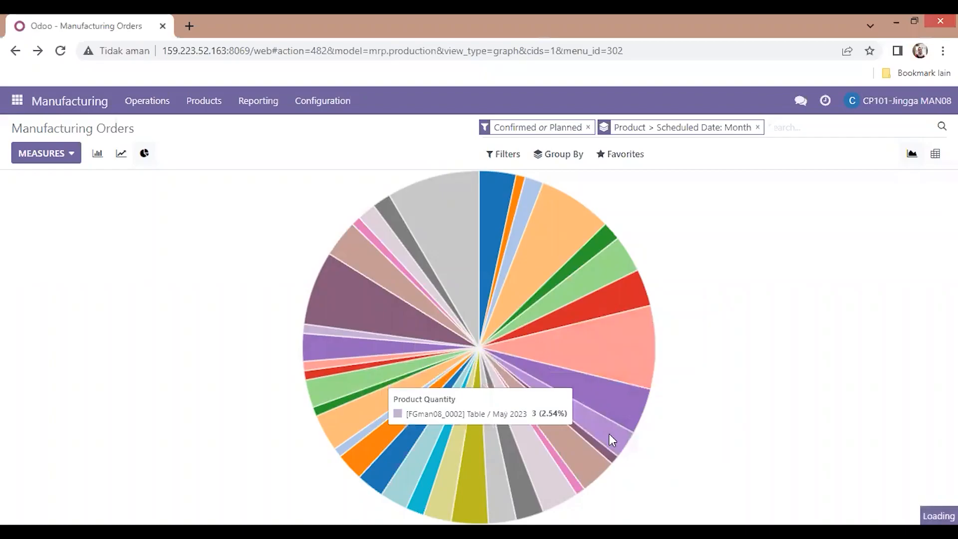